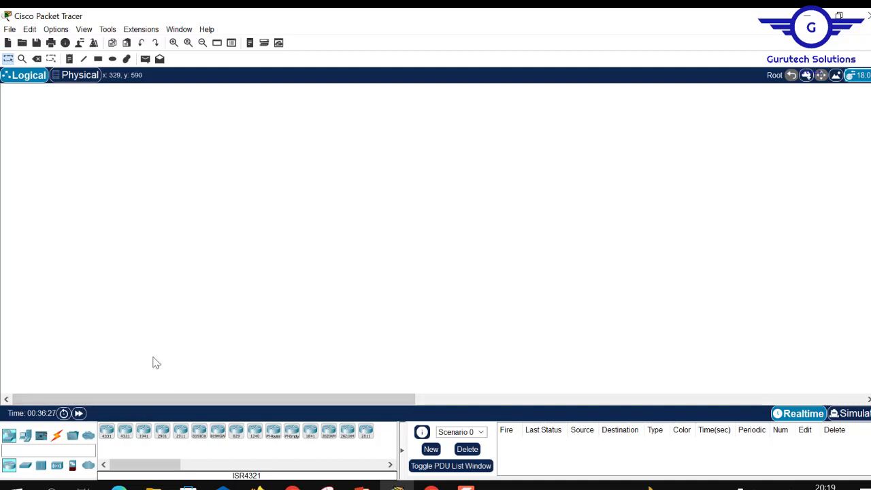
# Place two 2911 routers in the workspace and align them side by side with a wide gap between them
pyautogui.click(182, 436)
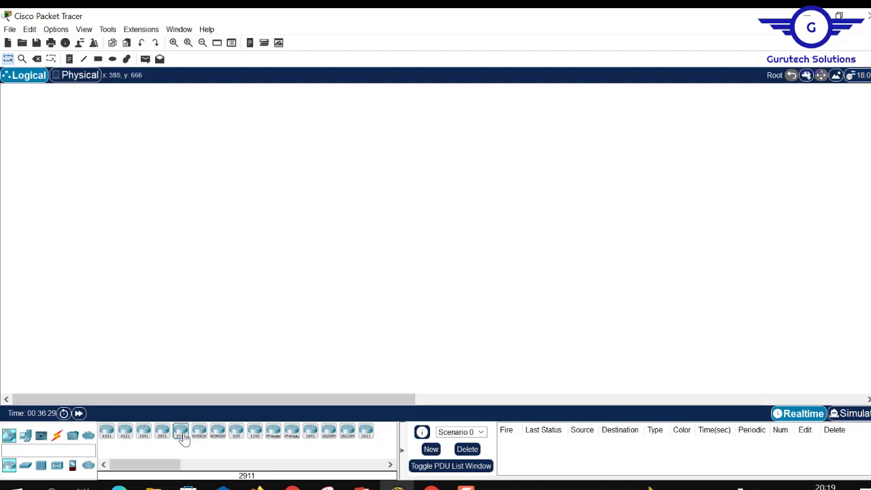
pyautogui.click(294, 234)
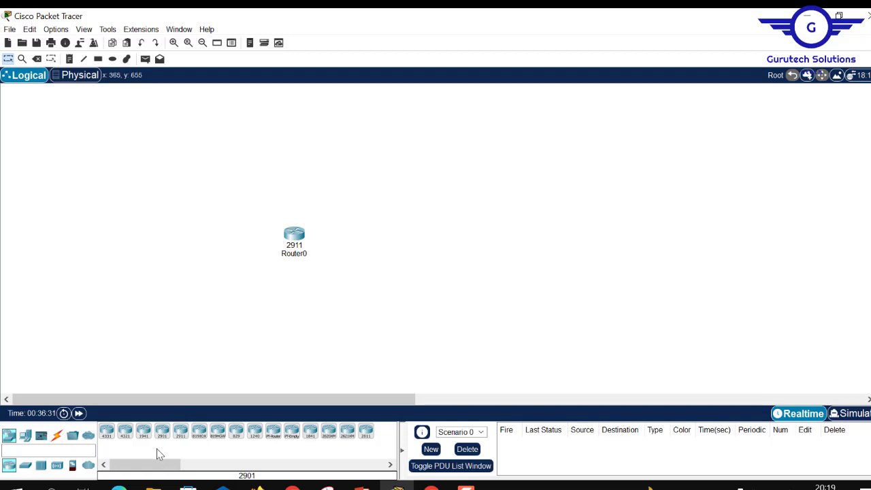
pyautogui.click(180, 432)
pyautogui.click(409, 222)
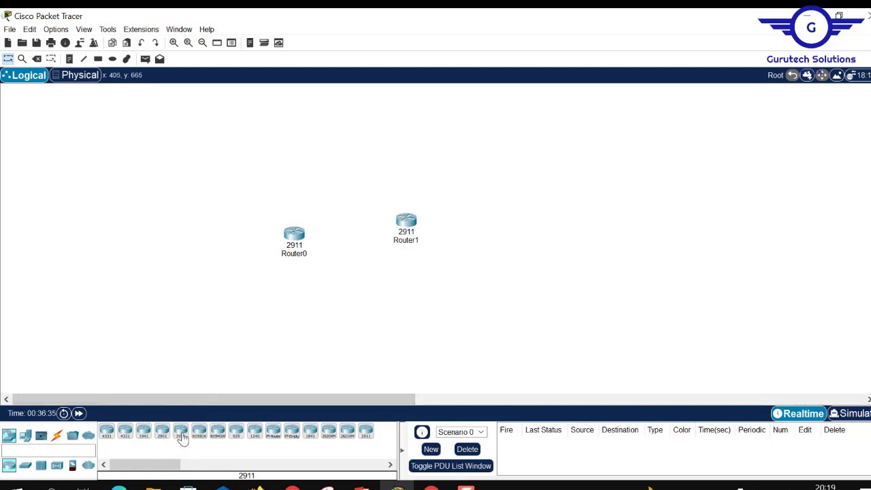
pyautogui.moveTo(292, 232); pyautogui.dragTo(292, 211)
pyautogui.moveTo(406, 219); pyautogui.dragTo(425, 209)
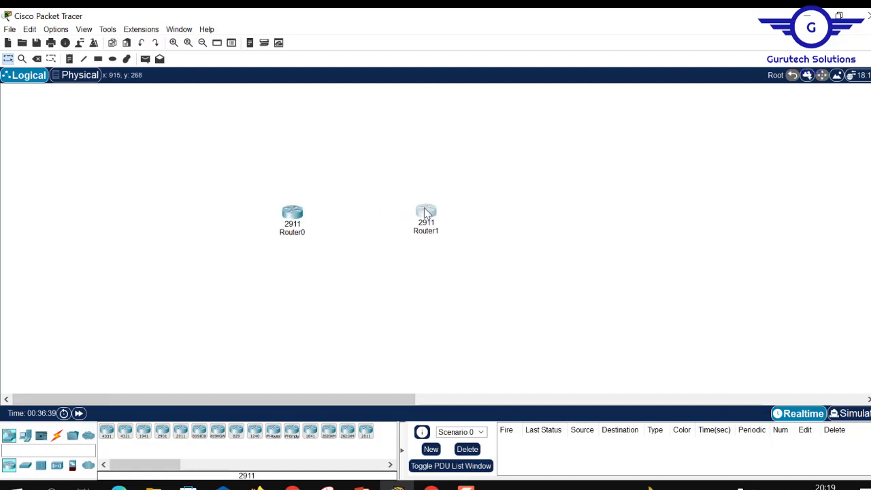
# Add two more 2911 routers and arrange all four in a diamond, with Router3 opposite Router1 and Router0 opposite Router2
pyautogui.click(179, 436)
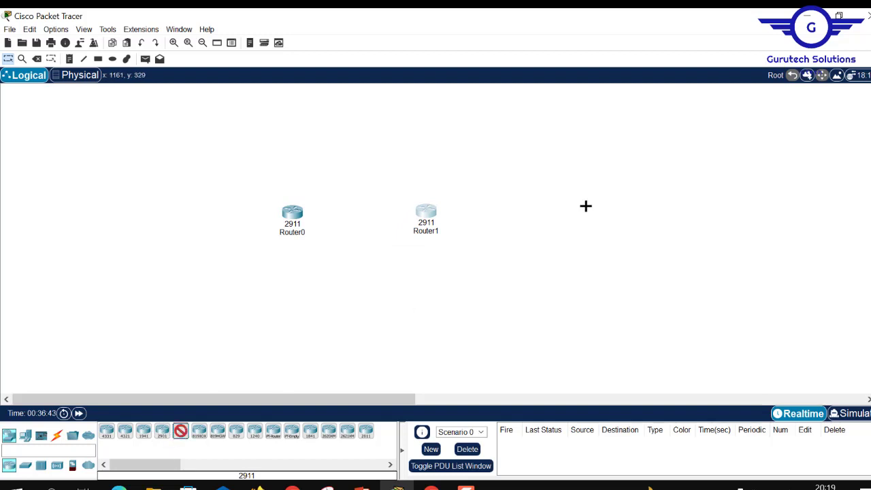
pyautogui.click(579, 190)
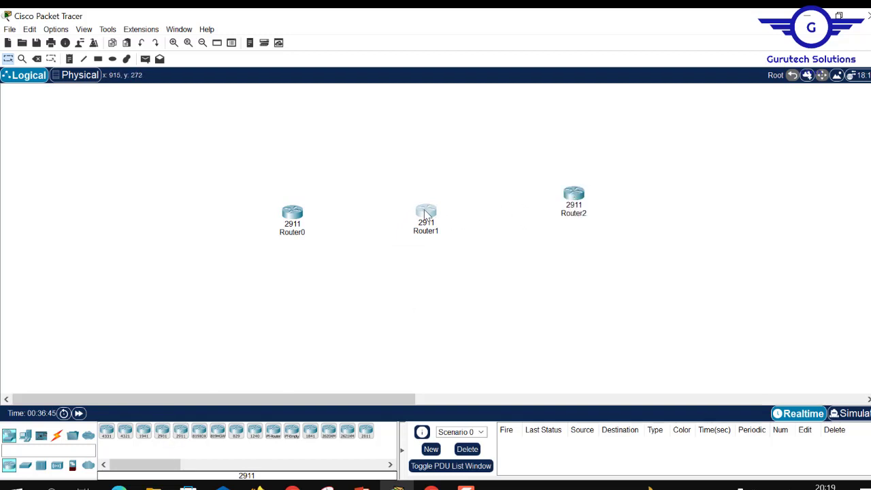
pyautogui.moveTo(426, 214); pyautogui.dragTo(424, 251)
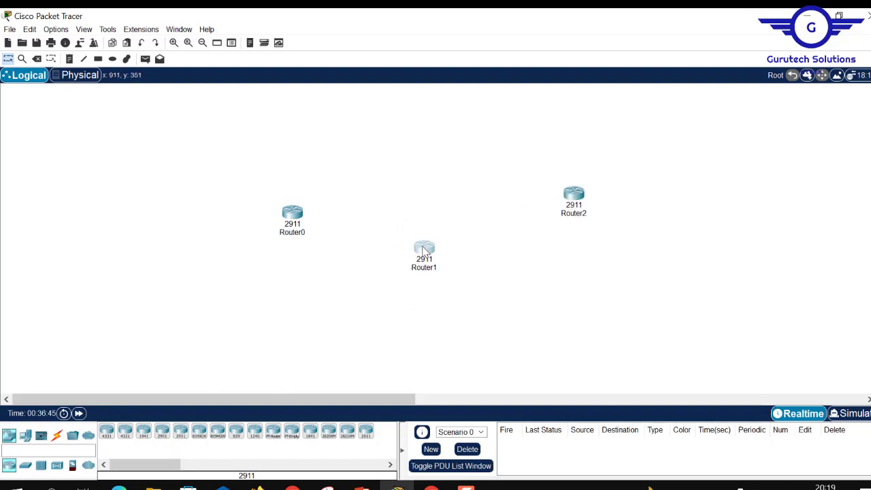
pyautogui.click(180, 436)
pyautogui.click(475, 152)
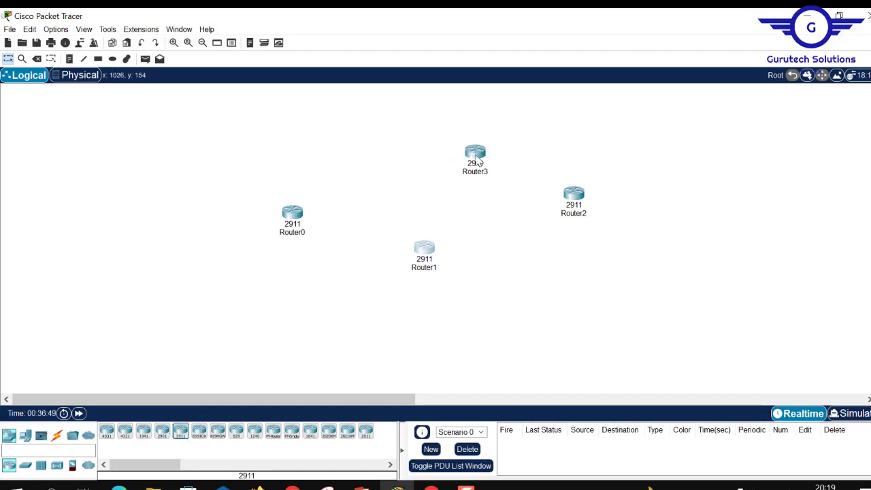
pyautogui.moveTo(479, 161); pyautogui.dragTo(357, 310)
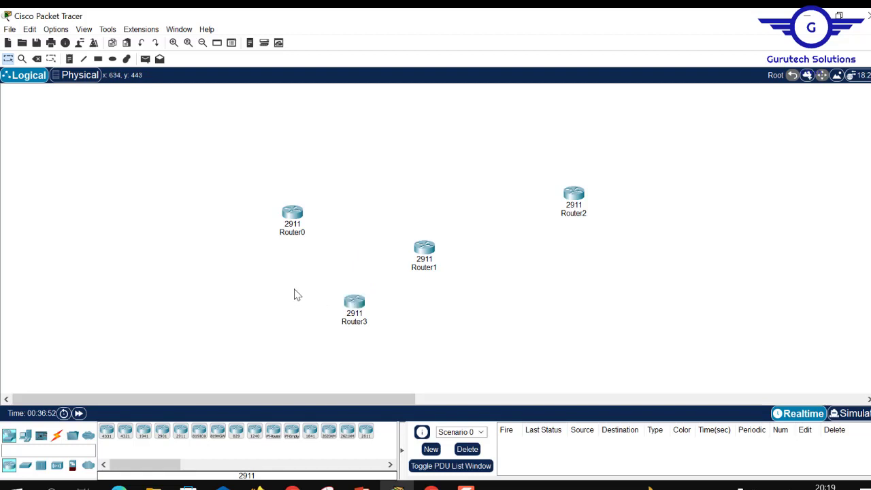
pyautogui.moveTo(354, 302); pyautogui.dragTo(427, 144)
pyautogui.moveTo(574, 194); pyautogui.dragTo(546, 193)
pyautogui.moveTo(299, 218); pyautogui.dragTo(313, 215)
# Place a 2960-24TT switch on each outer side of the router diamond, with two PCs beyond each switch
pyautogui.moveTo(26, 465); pyautogui.dragTo(186, 228)
pyautogui.moveTo(25, 465); pyautogui.dragTo(691, 207)
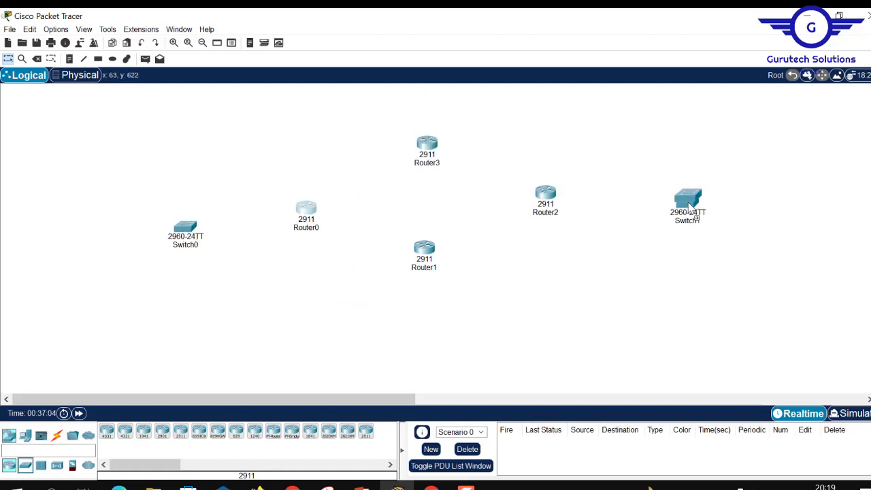
pyautogui.moveTo(26, 435); pyautogui.dragTo(96, 179)
pyautogui.moveTo(9, 465); pyautogui.dragTo(81, 306)
pyautogui.moveTo(9, 465); pyautogui.dragTo(780, 296)
pyautogui.moveTo(9, 465)
pyautogui.mouseDown()
pyautogui.moveTo(375, 241)
pyautogui.moveTo(795, 152)
pyautogui.mouseUp()
# Cable the four routers into a ring (Router0, Router3, Router2, Router1) using automatically chosen connection types
pyautogui.click(56, 435)
pyautogui.click(106, 431)
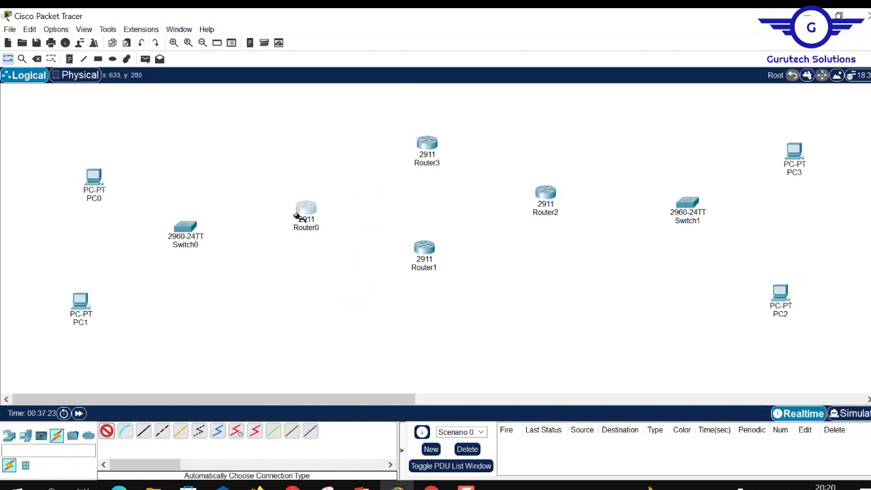
pyautogui.click(306, 209)
pyautogui.click(427, 143)
pyautogui.click(106, 435)
pyautogui.click(307, 209)
pyautogui.click(424, 249)
pyautogui.click(107, 432)
pyautogui.click(429, 144)
pyautogui.click(545, 194)
pyautogui.click(106, 433)
pyautogui.click(424, 252)
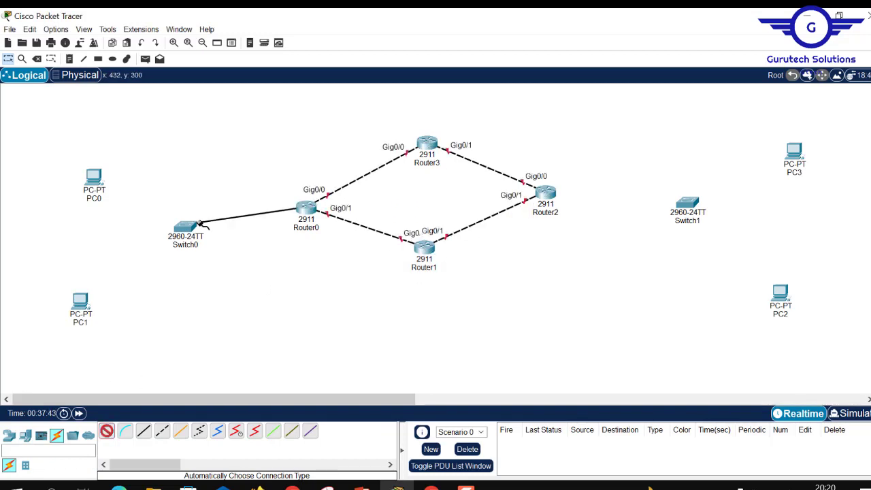
# Cable Switch0 to Router0, PC0 and PC1, and Switch1 to Router2, PC3 and PC2
pyautogui.click(96, 179)
pyautogui.click(185, 228)
pyautogui.click(80, 302)
pyautogui.click(545, 194)
pyautogui.click(688, 203)
pyautogui.click(794, 151)
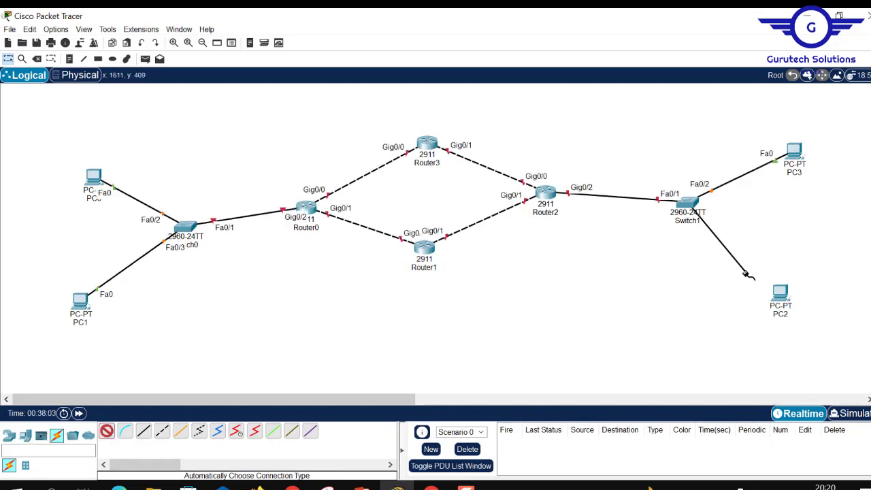
pyautogui.click(779, 293)
# Shift Router1 slightly away from the ring, and move Switch0 and PC1 slightly to tidy the layout
pyautogui.moveTo(423, 248)
pyautogui.mouseDown()
pyautogui.moveTo(455, 262)
pyautogui.moveTo(440, 262)
pyautogui.mouseUp()
pyautogui.moveTo(185, 227); pyautogui.dragTo(188, 214)
pyautogui.moveTo(80, 300); pyautogui.dragTo(99, 292)
# Draw a rectangle filled with cyan (#55ffff) around Switch0, PC0 and PC1
pyautogui.click(98, 59)
pyautogui.click(503, 88)
pyautogui.click(399, 218)
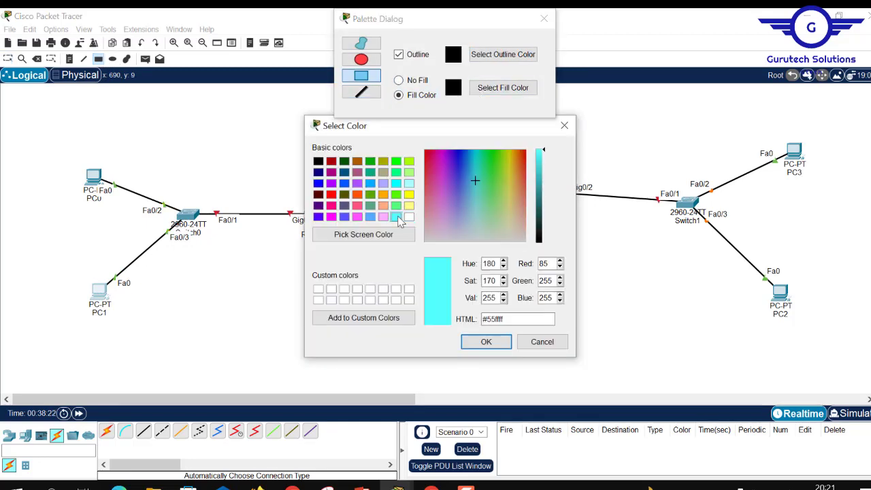
pyautogui.click(486, 342)
pyautogui.moveTo(27, 138); pyautogui.dragTo(274, 363)
# Draw a rectangle with a light pink fill around Switch1, PC2 and PC3
pyautogui.click(502, 88)
pyautogui.click(488, 340)
pyautogui.moveTo(636, 116); pyautogui.dragTo(853, 353)
# Draw an ellipse with a light yellow fill spanning the area between the four routers
pyautogui.click(503, 88)
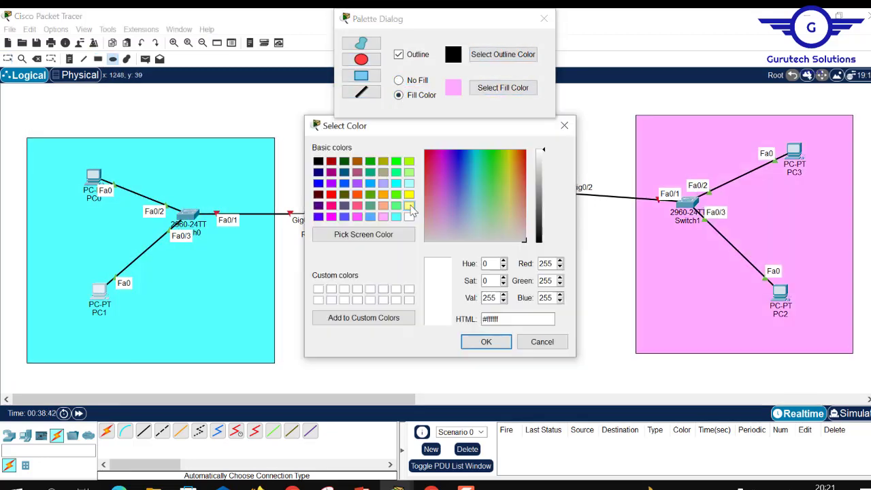
pyautogui.click(488, 340)
pyautogui.click(360, 59)
pyautogui.moveTo(333, 140); pyautogui.dragTo(534, 255)
pyautogui.press('Escape')
pyautogui.click(449, 200)
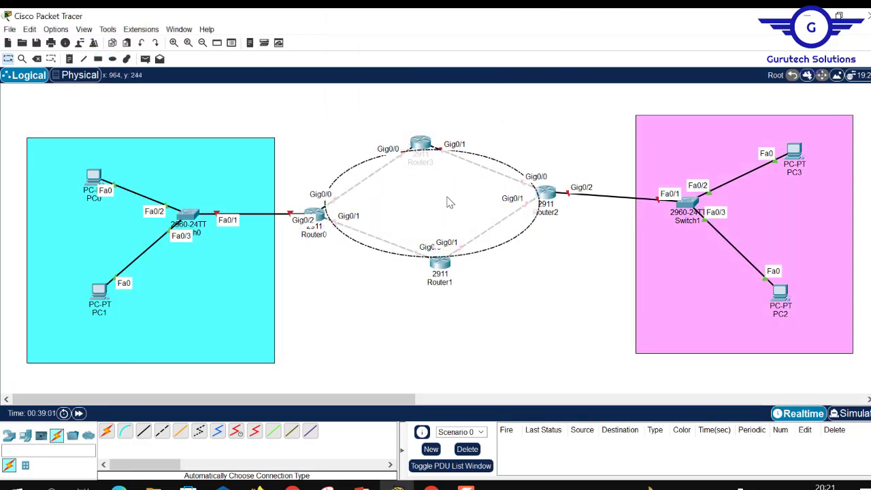
pyautogui.click(562, 151)
# Add the note 192.168.1.0/24 in the cyan rectangle and the note 192.168.2.0/24 in the pink rectangle
pyautogui.click(69, 59)
pyautogui.click(184, 160)
pyautogui.write('192.168.1.0/24')
pyautogui.click(662, 126)
pyautogui.write('192.168.2.0/24')
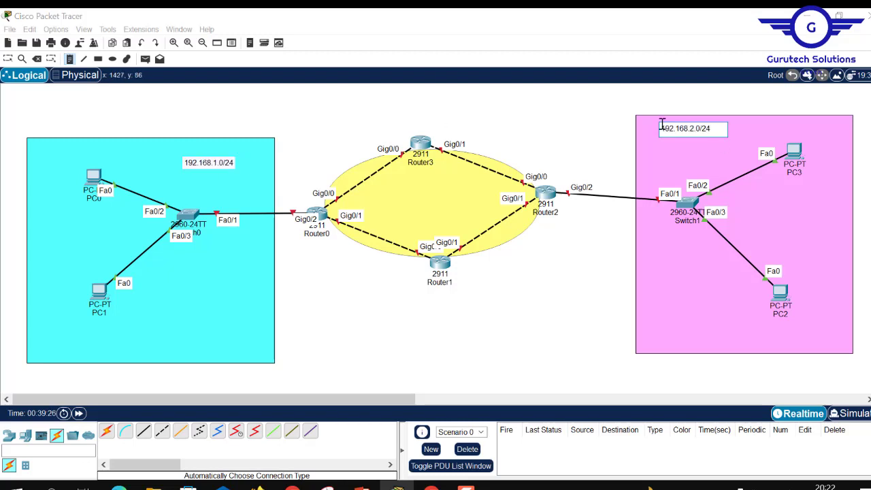
# Label the Router0–Router3 link 10.10.10.0/24 and the Router0–Router1 link 10.10.11.0/24
pyautogui.click(357, 182)
pyautogui.write('10.10.10.0/24')
pyautogui.click(365, 235)
pyautogui.write('10.10.10.')
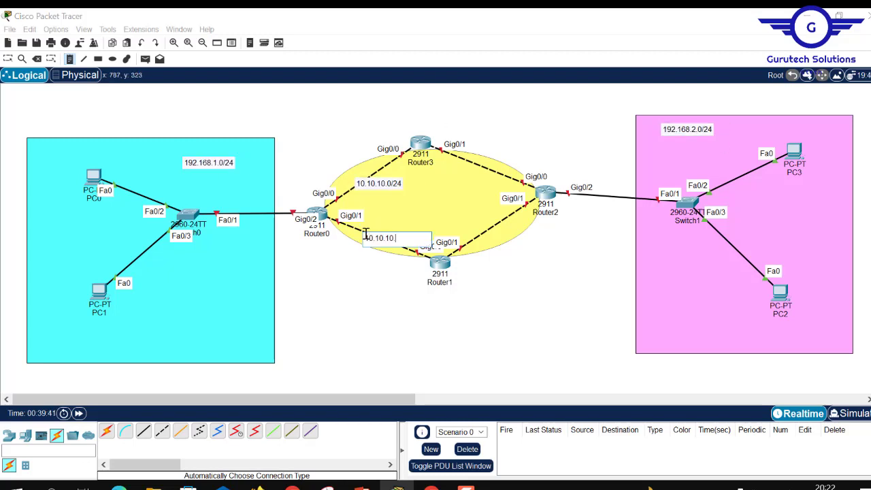
pyautogui.write('0/24')
# Label the Router1–Router2 link 10.10.12.0/24 and the Router3–Router2 link 10.10.13/24
pyautogui.click(481, 230)
pyautogui.write('10.10.')
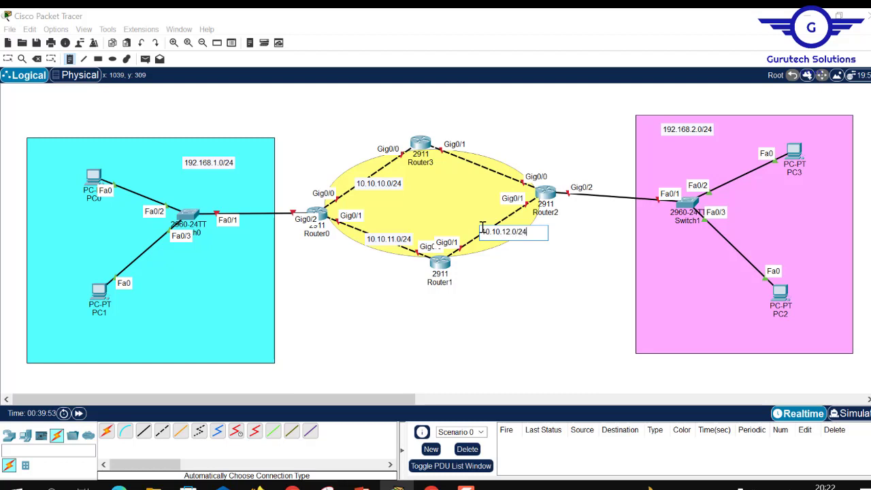
pyautogui.click(468, 163)
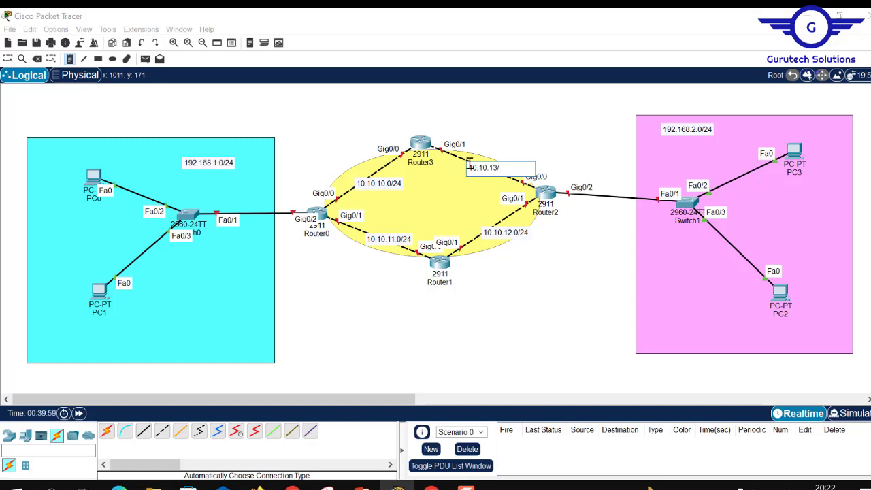
pyautogui.click(575, 133)
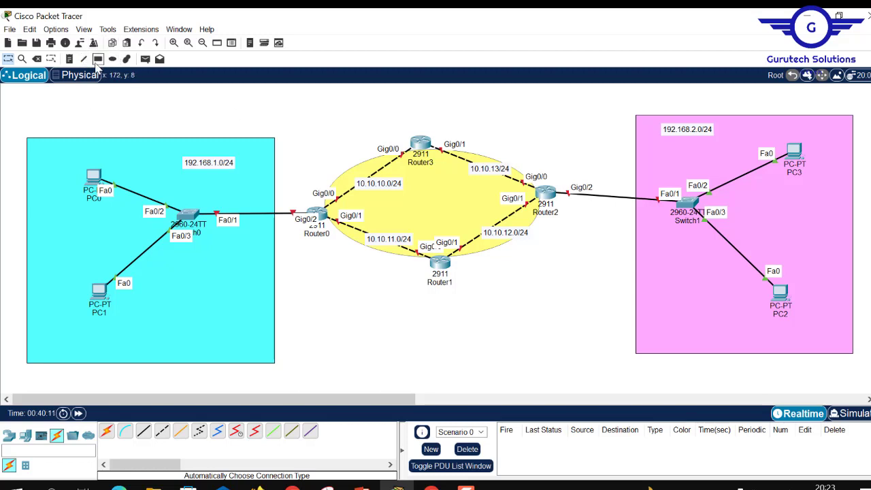
# Add the note RIP and position it at the centre of the yellow ellipse
pyautogui.click(70, 60)
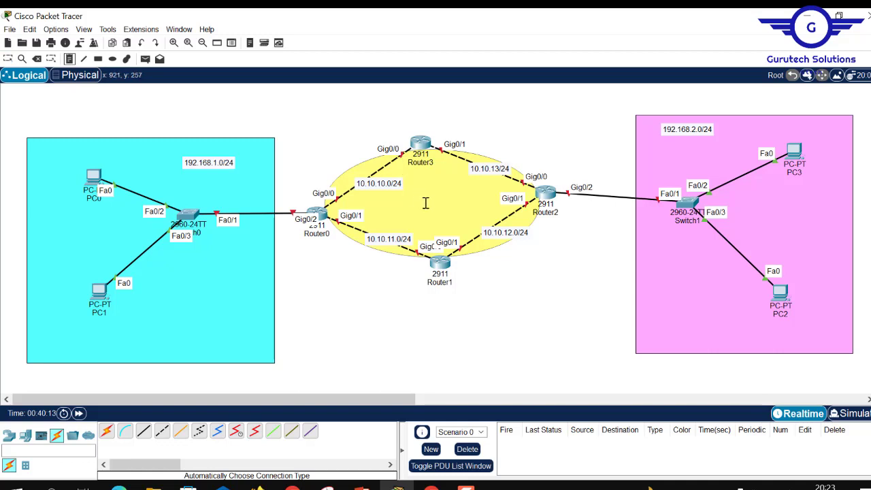
pyautogui.click(405, 197)
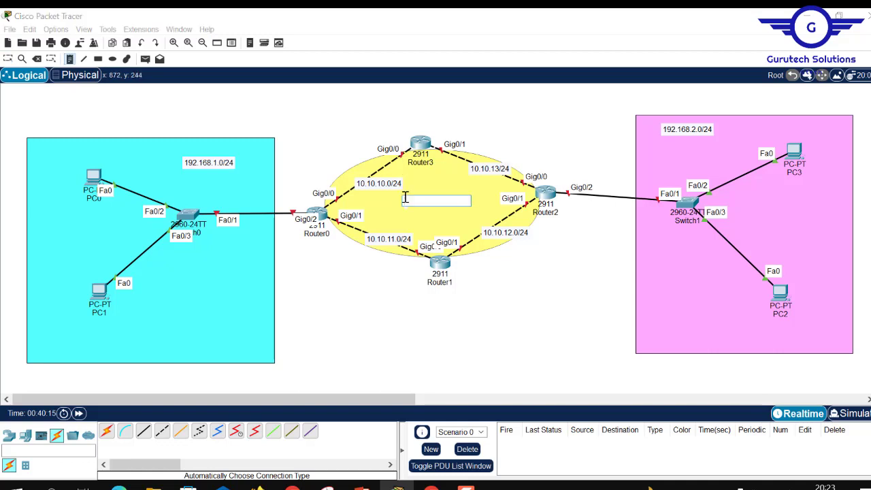
pyautogui.press('capslock')
pyautogui.write('RIP')
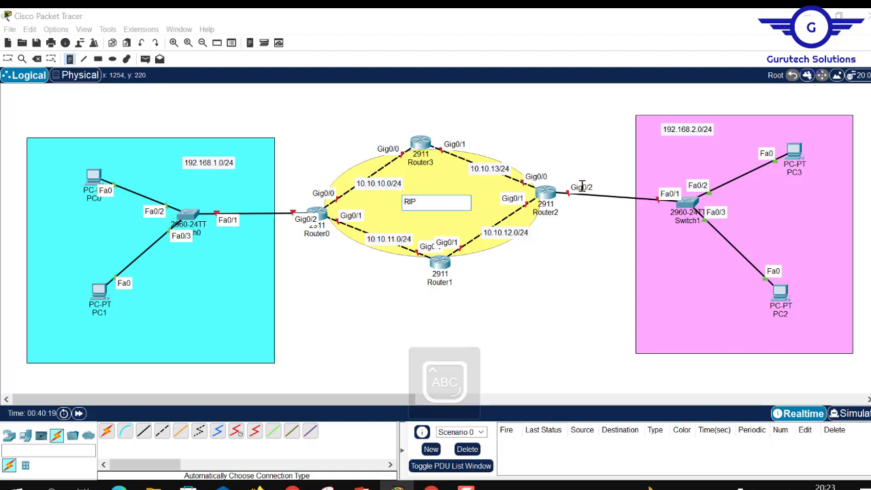
pyautogui.press('Escape')
pyautogui.moveTo(413, 204); pyautogui.dragTo(426, 204)
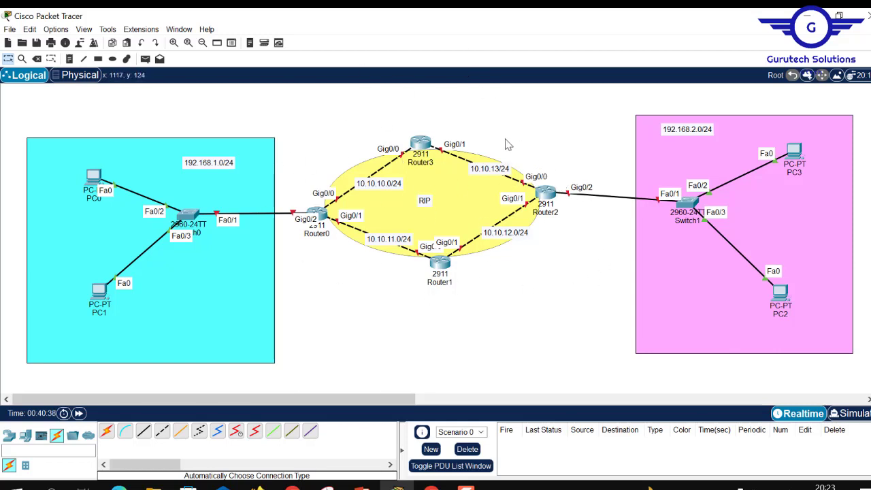
# Nudge the four network address labels so each sits more closely over its router link
pyautogui.moveTo(382, 187); pyautogui.dragTo(374, 181)
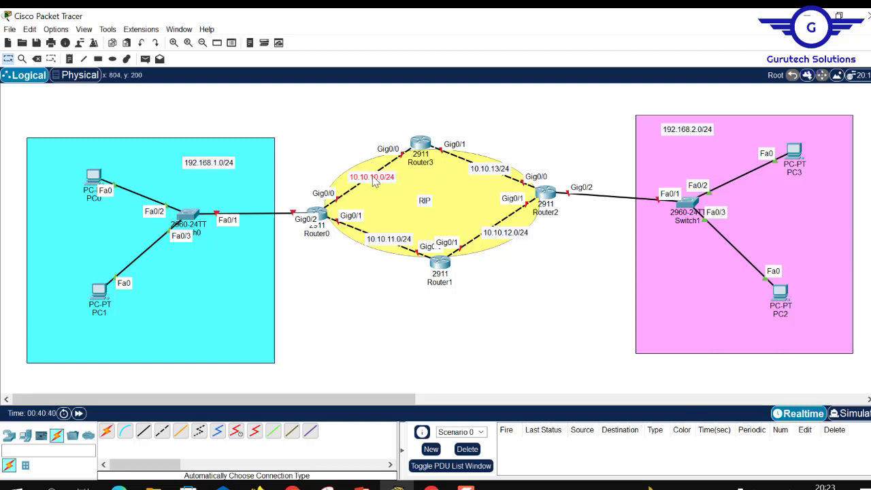
pyautogui.moveTo(401, 241); pyautogui.dragTo(385, 239)
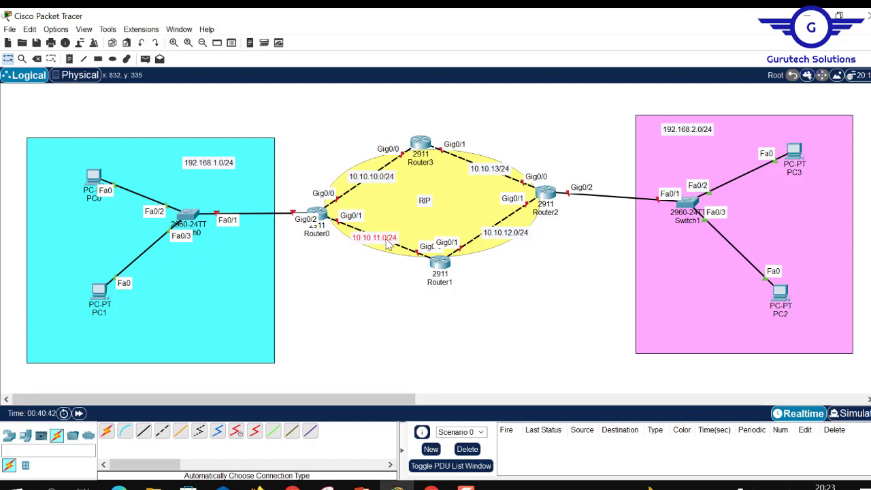
pyautogui.moveTo(516, 236); pyautogui.dragTo(505, 234)
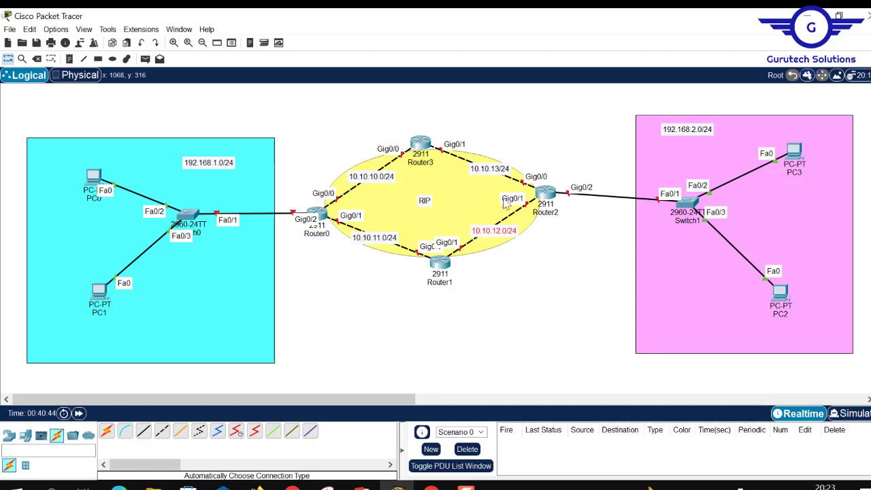
pyautogui.moveTo(501, 172); pyautogui.dragTo(495, 169)
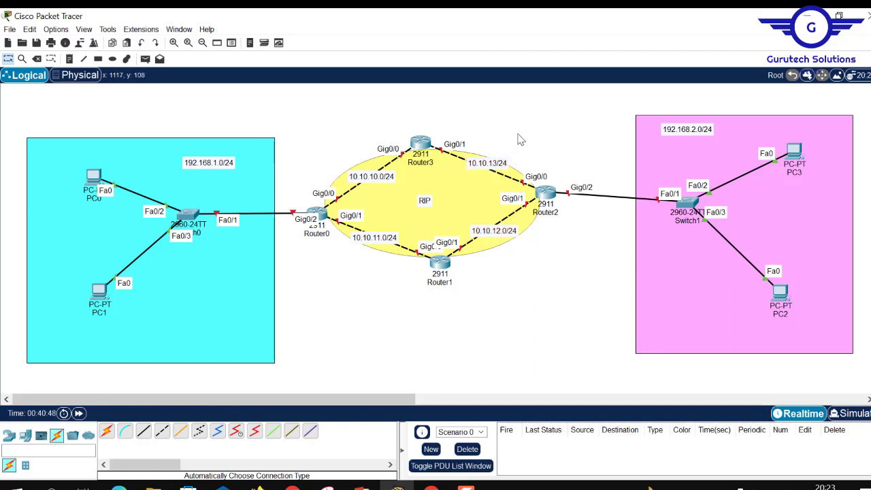
pyautogui.doubleClick(504, 169)
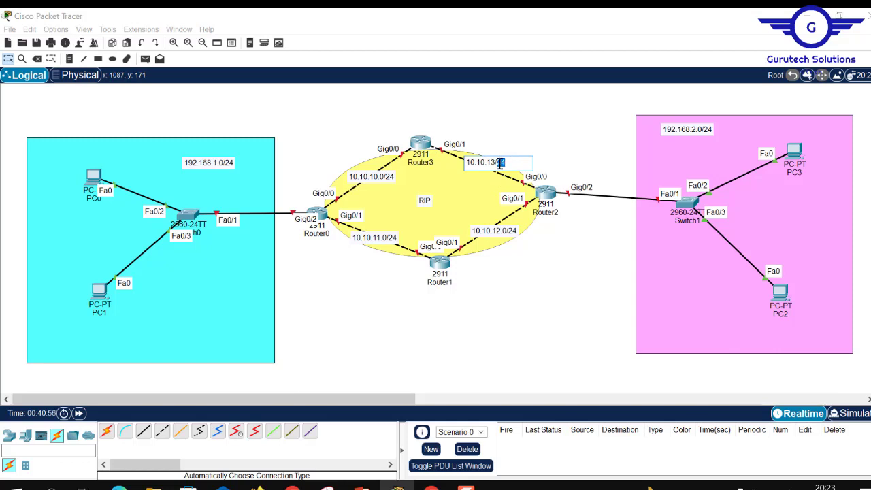
pyautogui.click(545, 141)
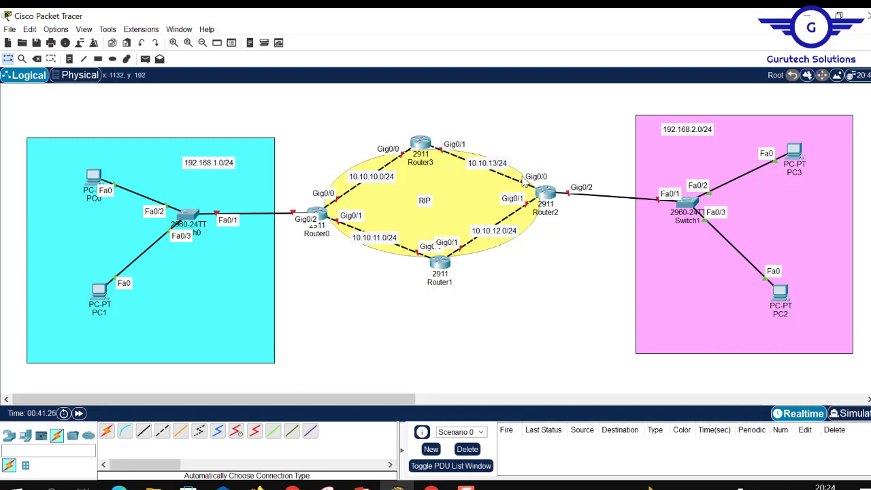
pyautogui.doubleClick(486, 165)
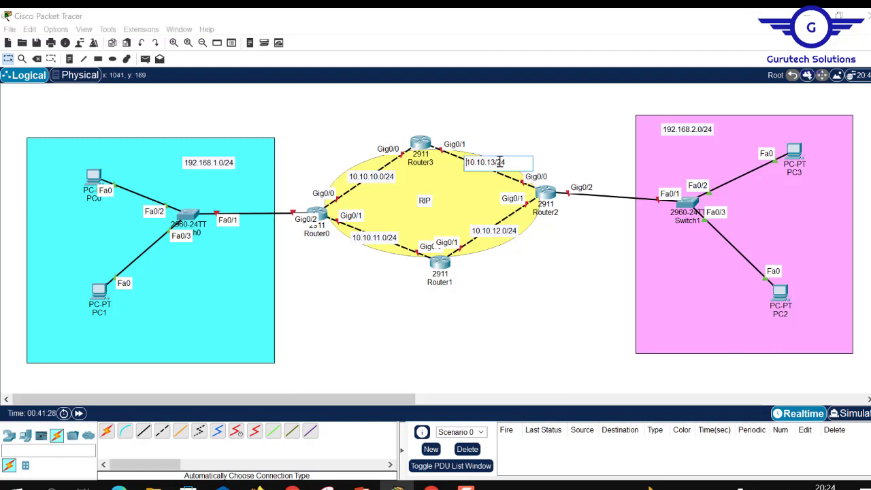
pyautogui.moveTo(509, 162); pyautogui.dragTo(469, 162)
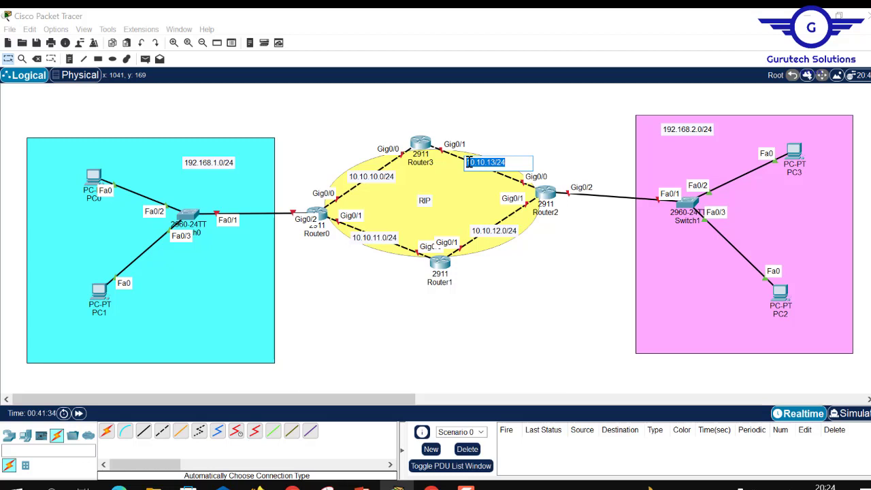
pyautogui.click(549, 142)
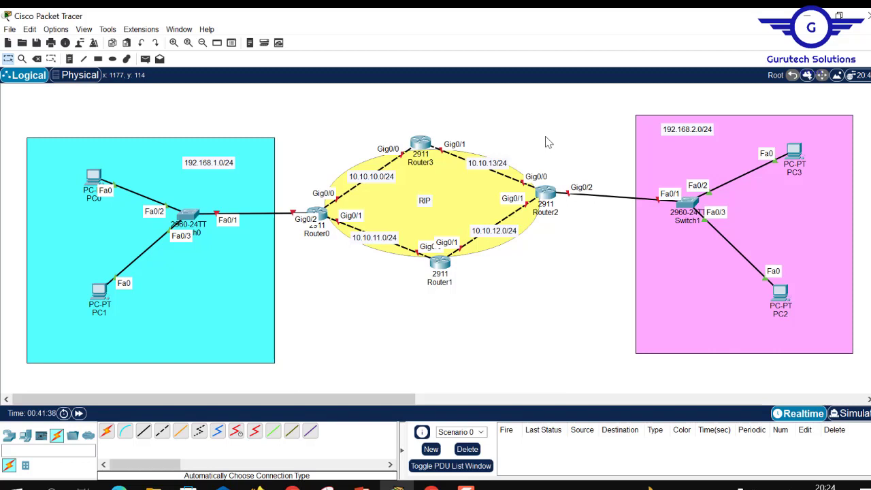
# Fine-tune the positions of the 10.10.10.0/24 and 10.10.13/24 labels on their links
pyautogui.moveTo(389, 178); pyautogui.dragTo(377, 176)
pyautogui.moveTo(490, 164); pyautogui.dragTo(491, 164)
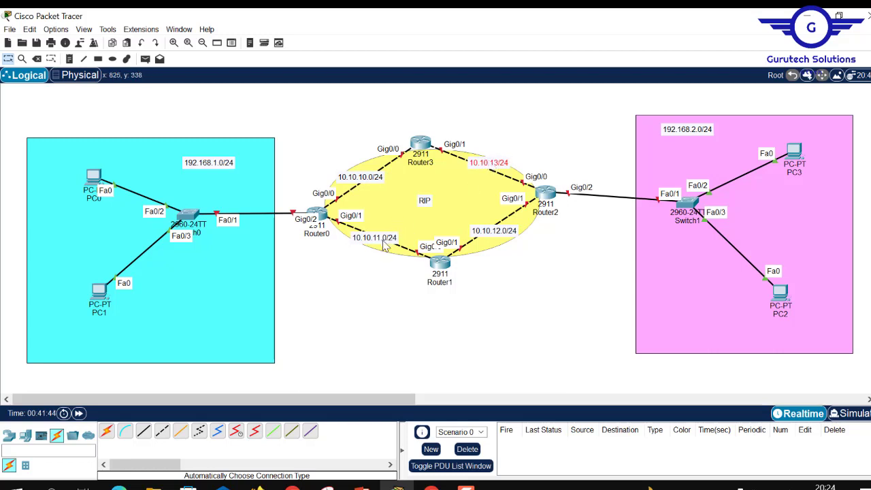
# Reposition the 10.10.11.0/24 and 10.10.12.0/24 labels so each lines up better with its router link
pyautogui.moveTo(385, 248); pyautogui.dragTo(379, 251)
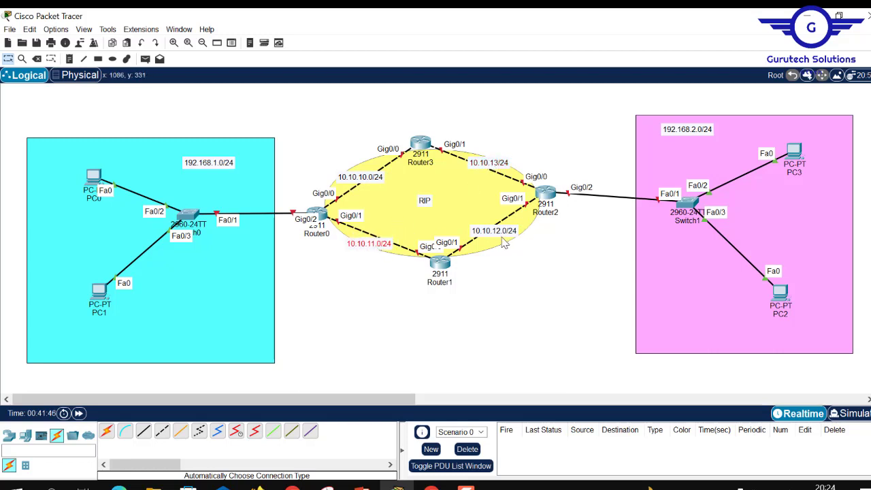
pyautogui.moveTo(499, 238); pyautogui.dragTo(511, 237)
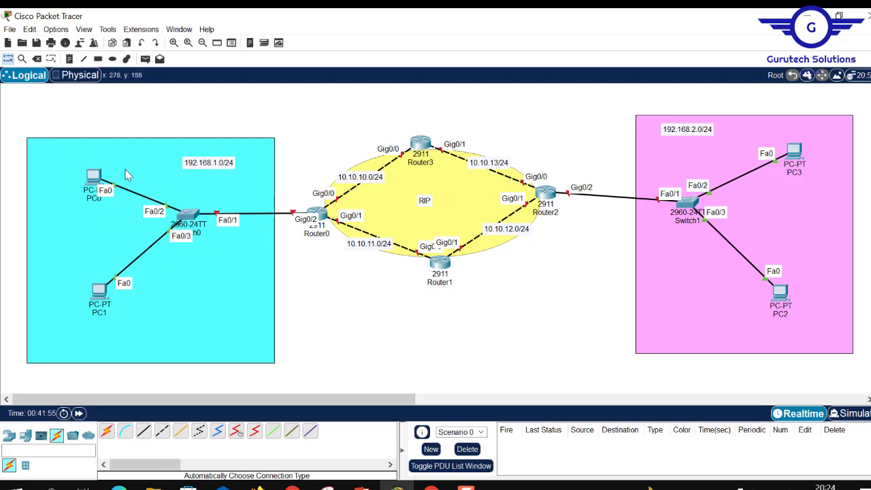
# Configure PC0 with static IPv4 address 192.168.1.10, subnet mask 255.255.255.0 and default gateway 192.168.1.1
pyautogui.click(95, 177)
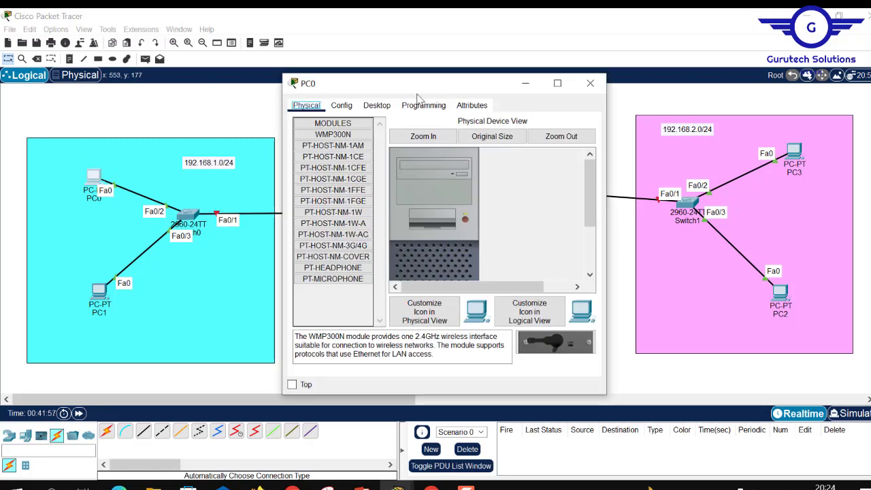
pyautogui.click(343, 106)
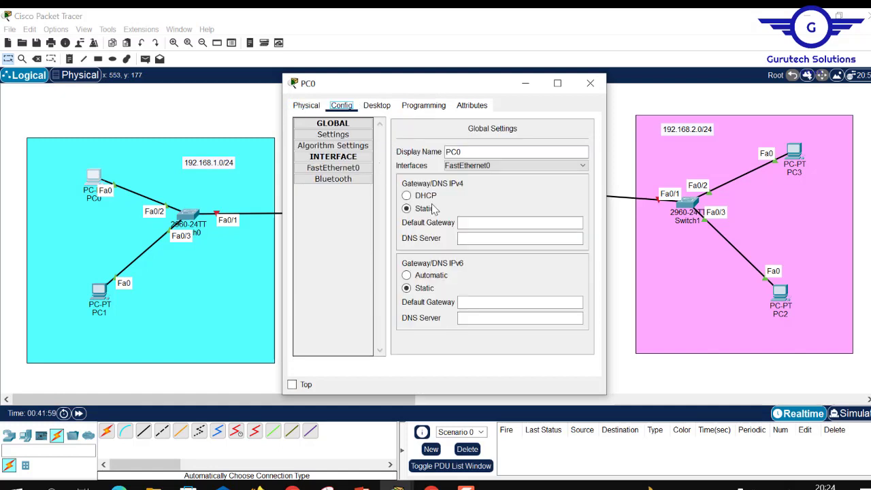
pyautogui.click(378, 107)
pyautogui.click(321, 160)
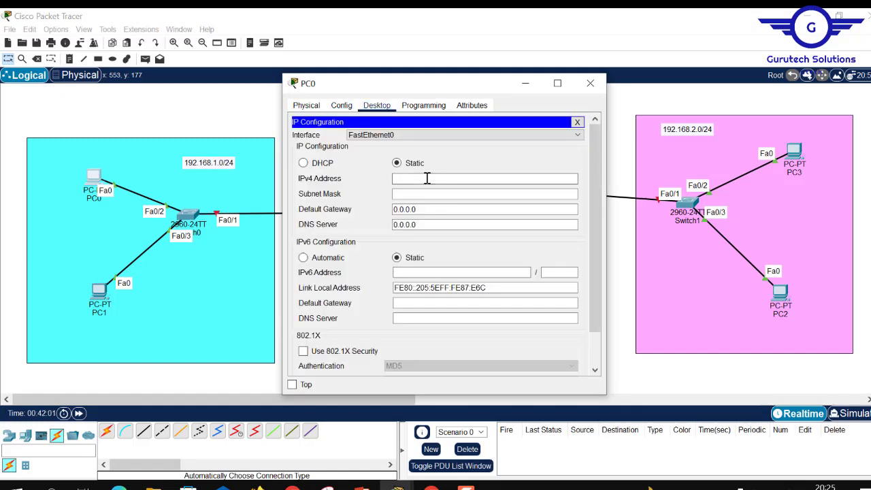
pyautogui.click(427, 179)
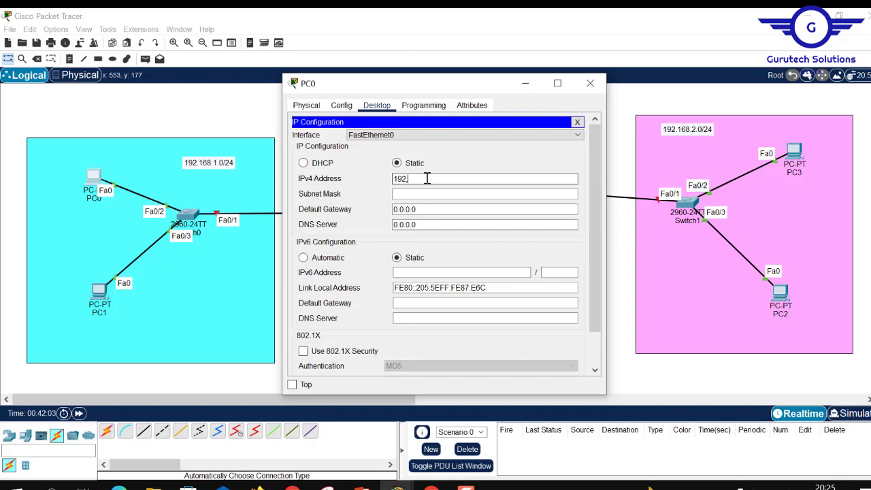
pyautogui.write('192.168.1.10')
pyautogui.moveTo(444, 179); pyautogui.dragTo(348, 179)
pyautogui.hotkey('ctrl', 'c')
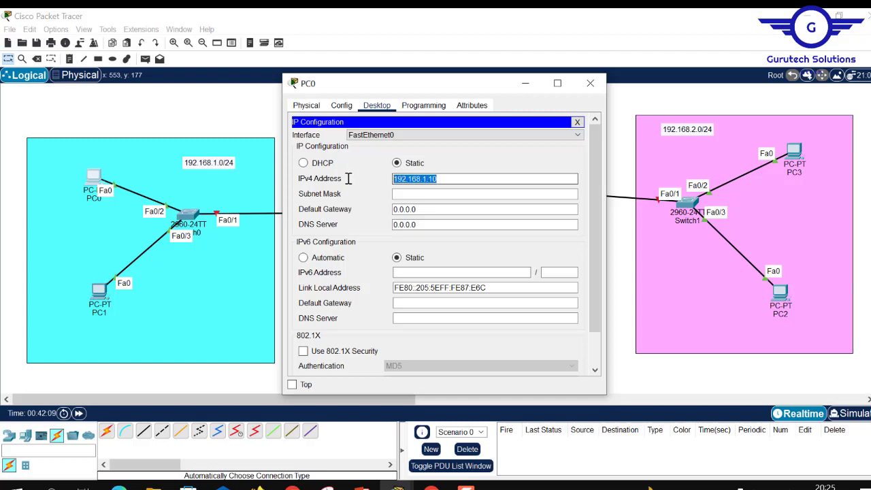
pyautogui.click(414, 194)
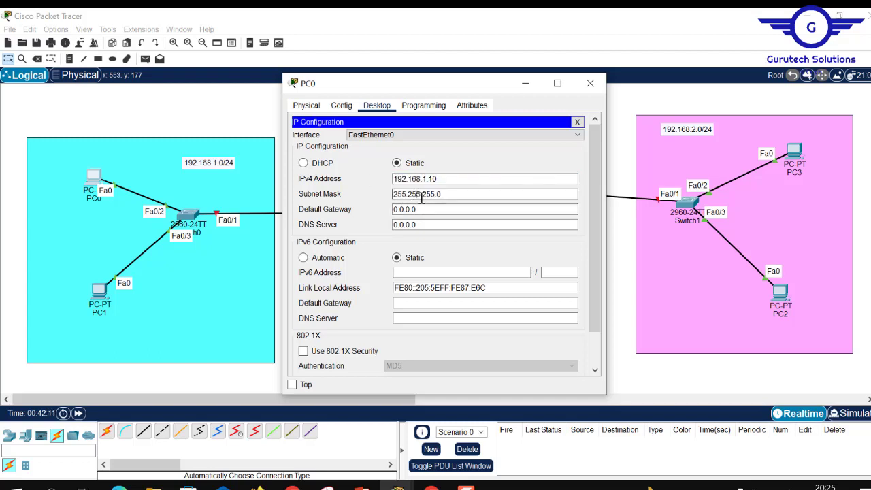
pyautogui.press('Tab')
pyautogui.hotkey('ctrl', 'v')
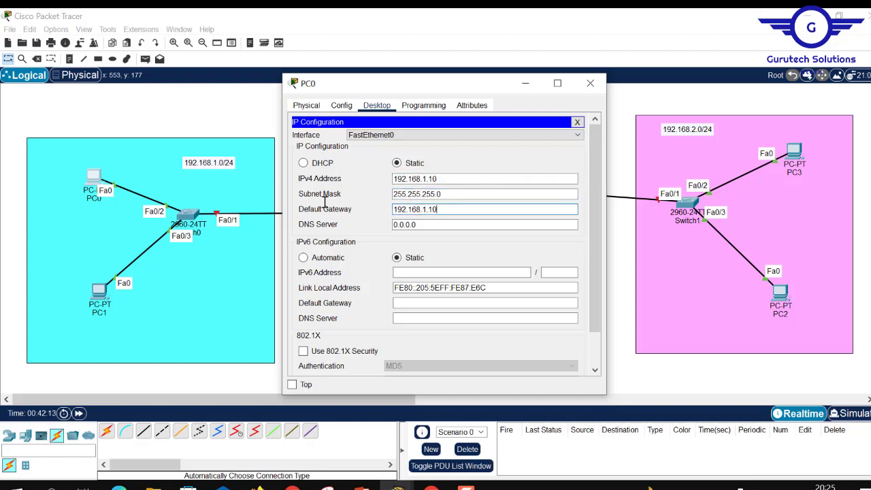
pyautogui.click(590, 83)
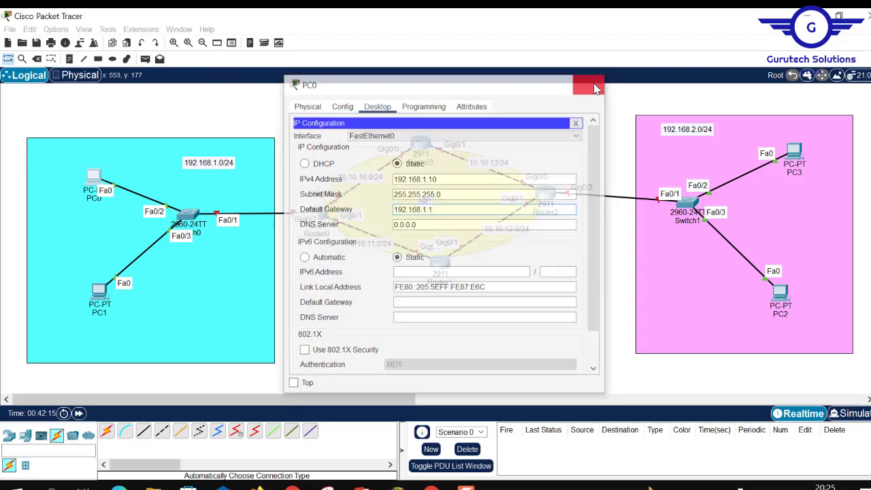
# Configure PC1 with static IPv4 address 192.168.1.20, subnet mask 255.255.255.0 and default gateway 192.168.1.1
pyautogui.click(99, 292)
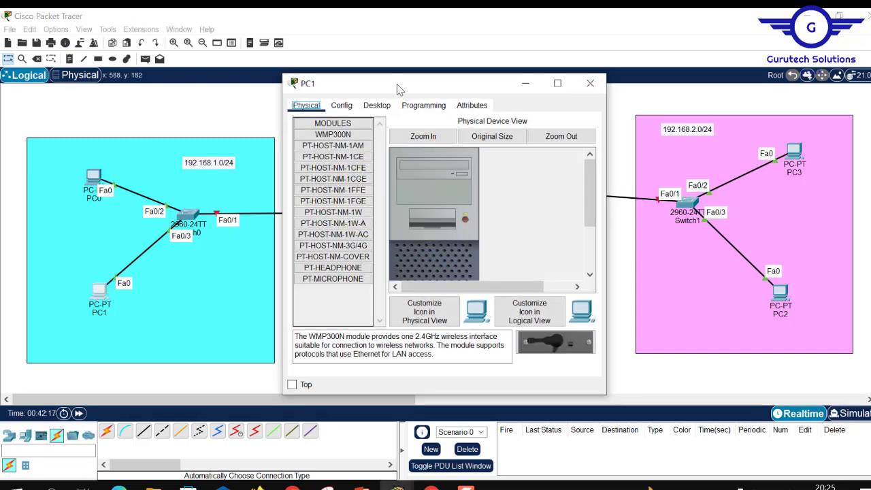
pyautogui.click(376, 105)
pyautogui.click(336, 139)
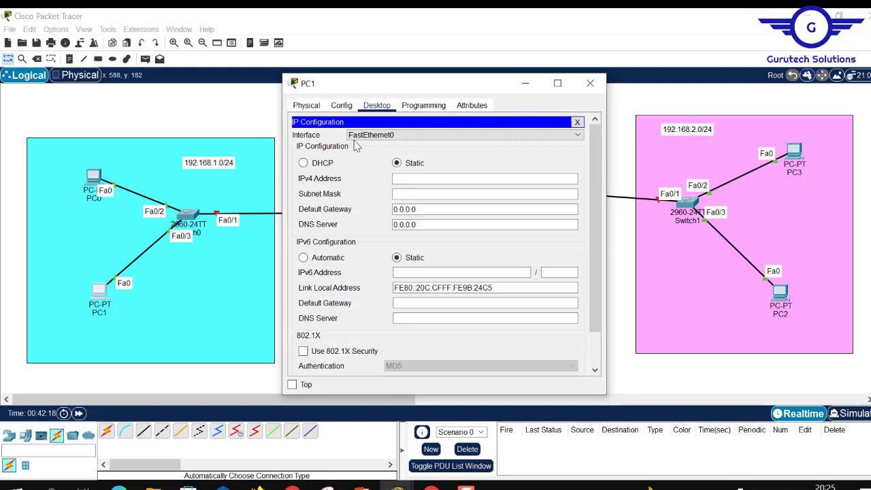
pyautogui.click(416, 179)
pyautogui.write('192.168.1.10')
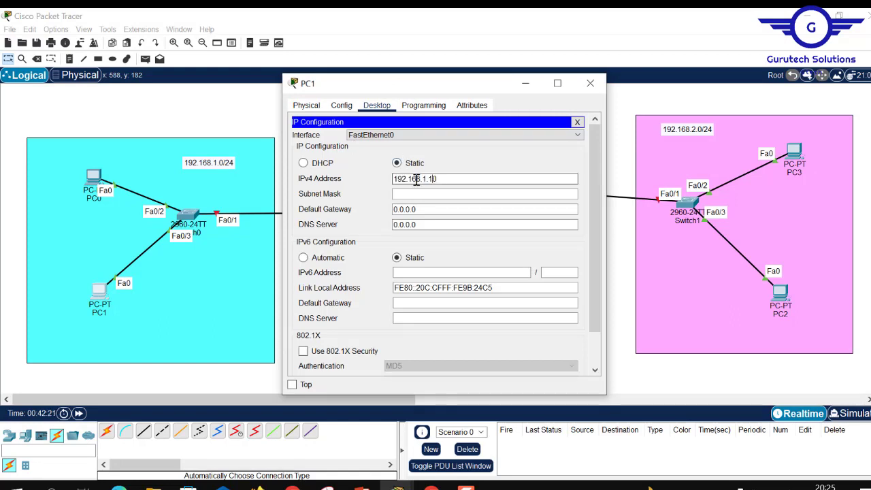
pyautogui.click(415, 194)
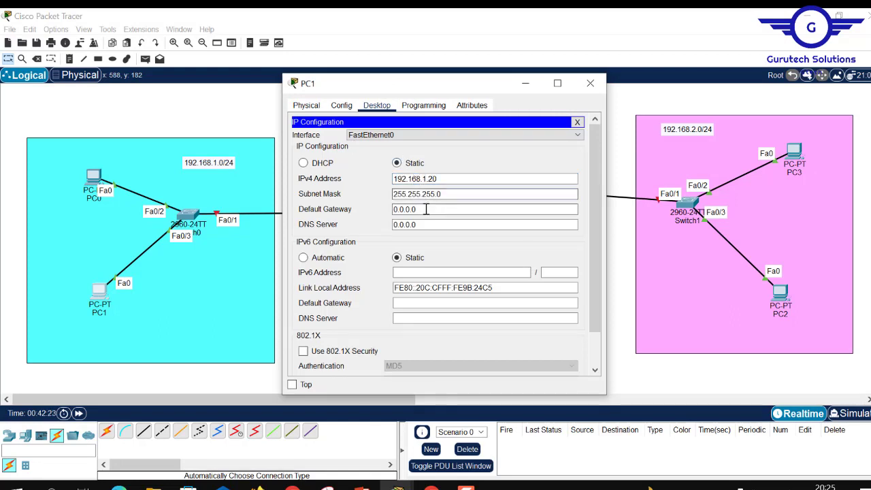
pyautogui.press('Tab')
pyautogui.write('192.168.1.10')
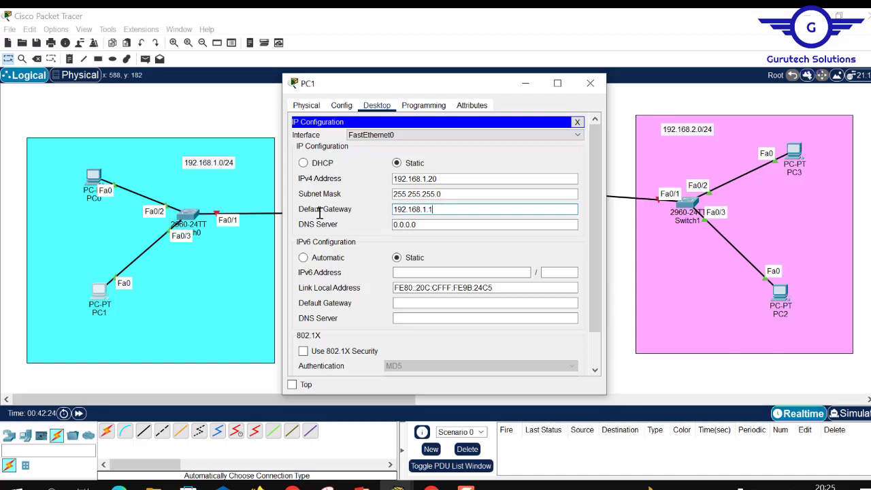
pyautogui.click(592, 83)
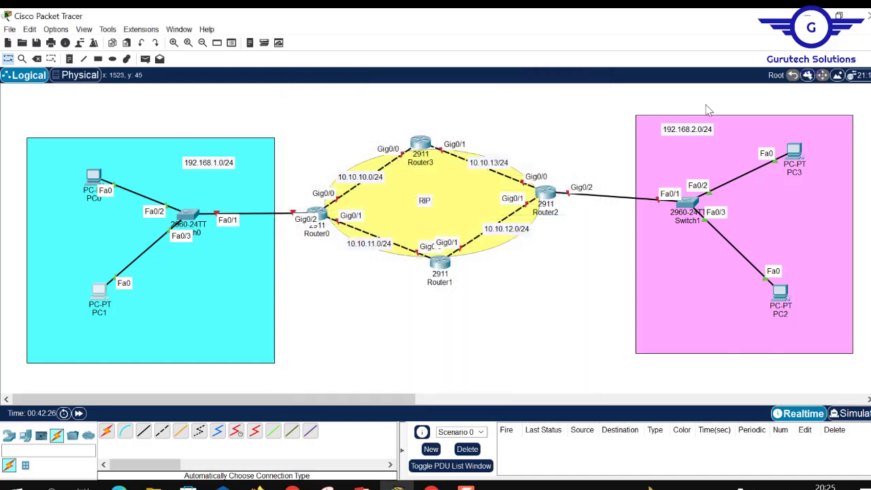
# Configure PC3 with static IPv4 address 192.168.2.10, subnet mask 255.255.255.0 and default gateway 192.168.2.1
pyautogui.click(795, 151)
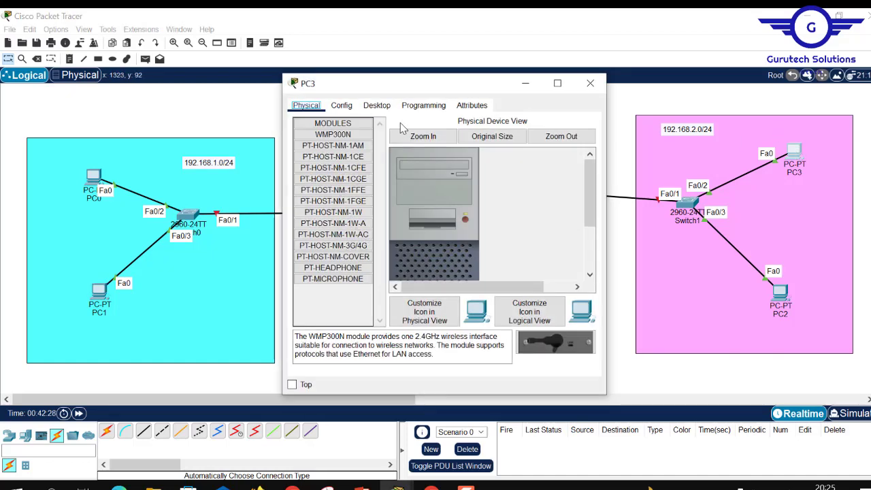
pyautogui.click(376, 106)
pyautogui.click(331, 151)
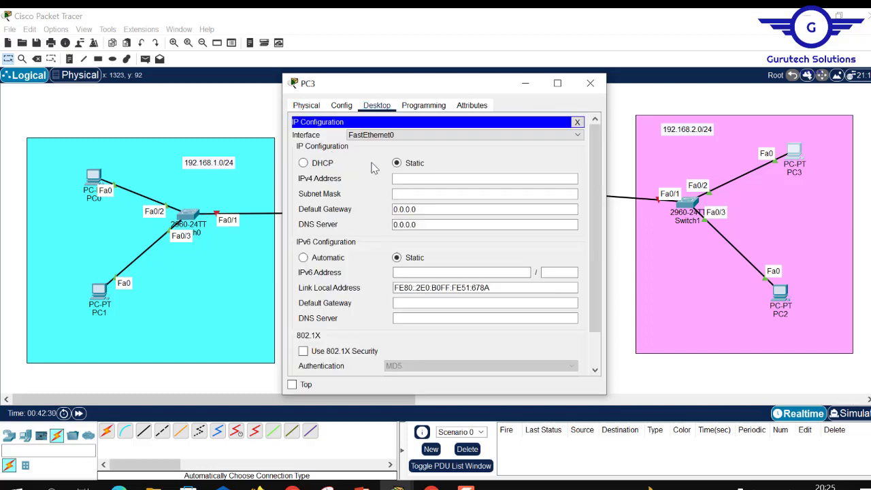
pyautogui.click(413, 177)
pyautogui.write('192.168.1.10')
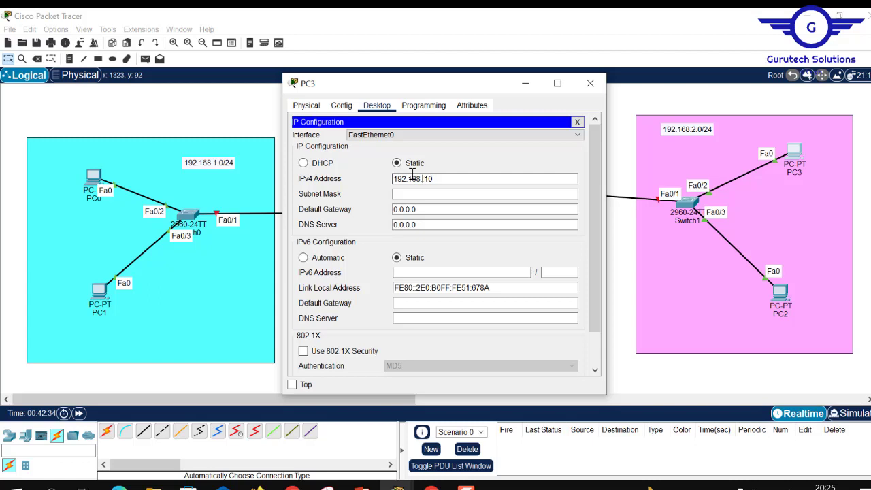
pyautogui.moveTo(455, 178); pyautogui.dragTo(323, 167)
pyautogui.hotkey('ctrl', 'c')
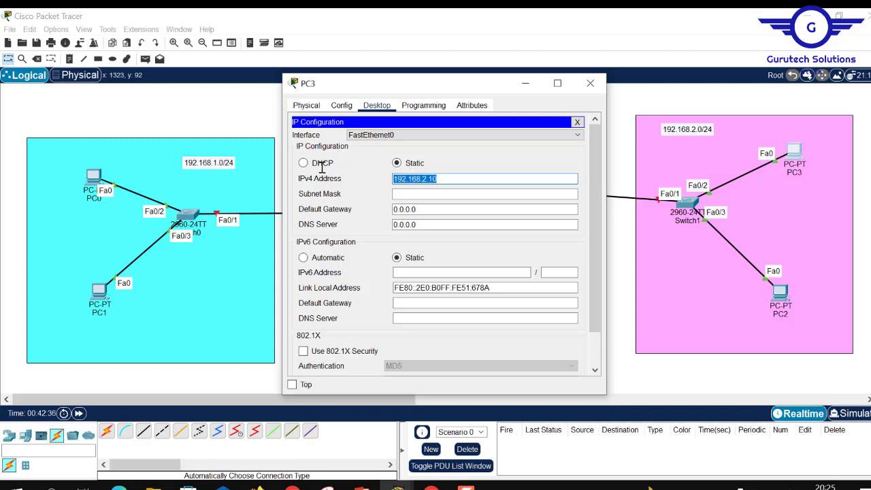
pyautogui.press('Tab')
pyautogui.press('Tab')
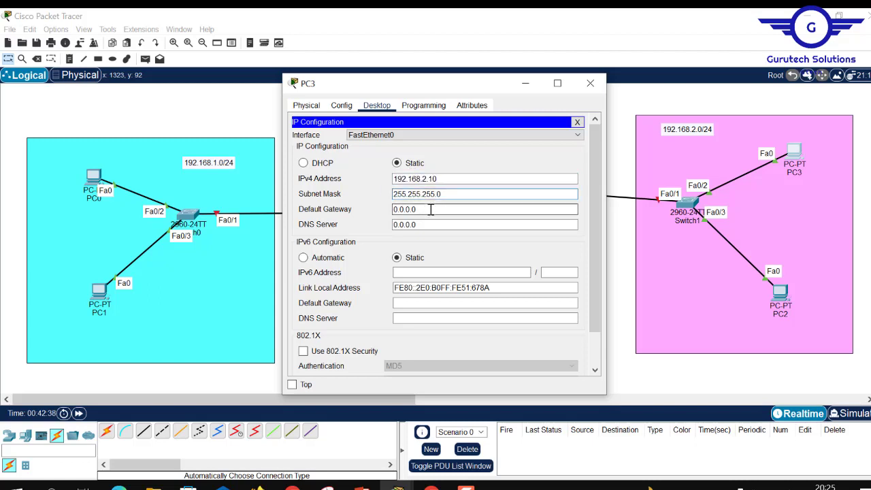
pyautogui.hotkey('ctrl', 'v')
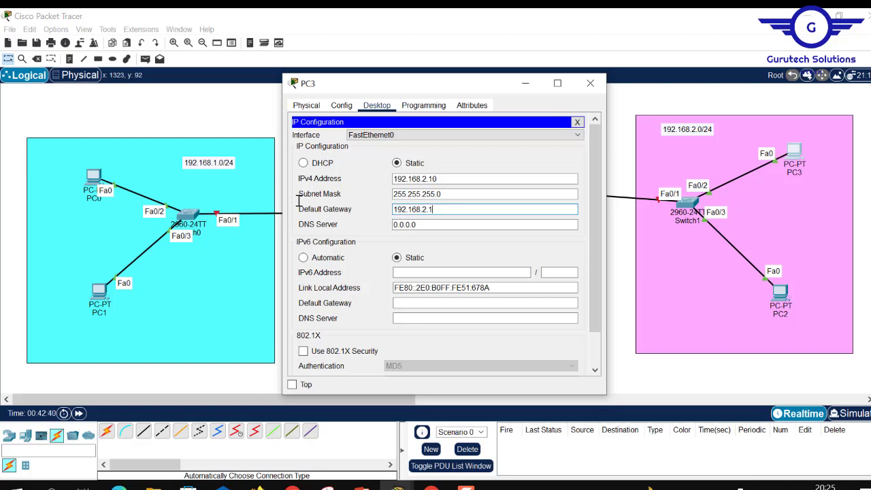
pyautogui.click(590, 83)
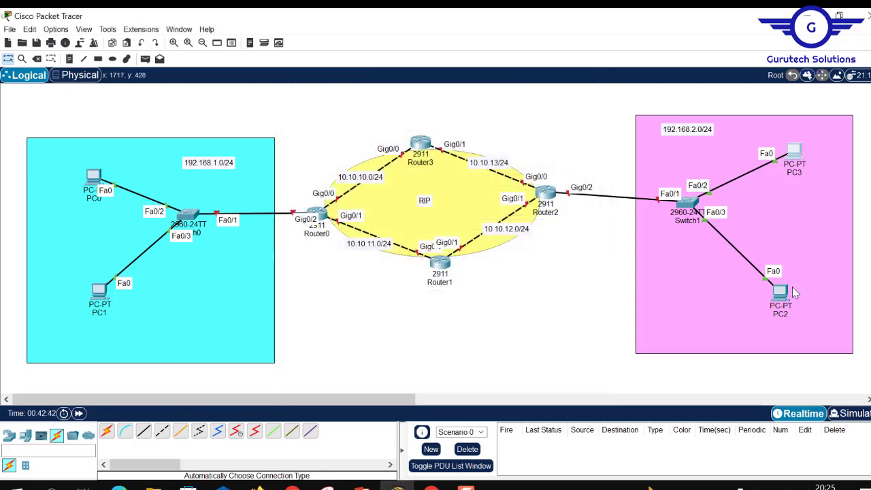
# Configure PC2 with static IPv4 address 192.168.2.20, subnet mask 255.255.255.0 and default gateway 192.168.2.1
pyautogui.click(782, 293)
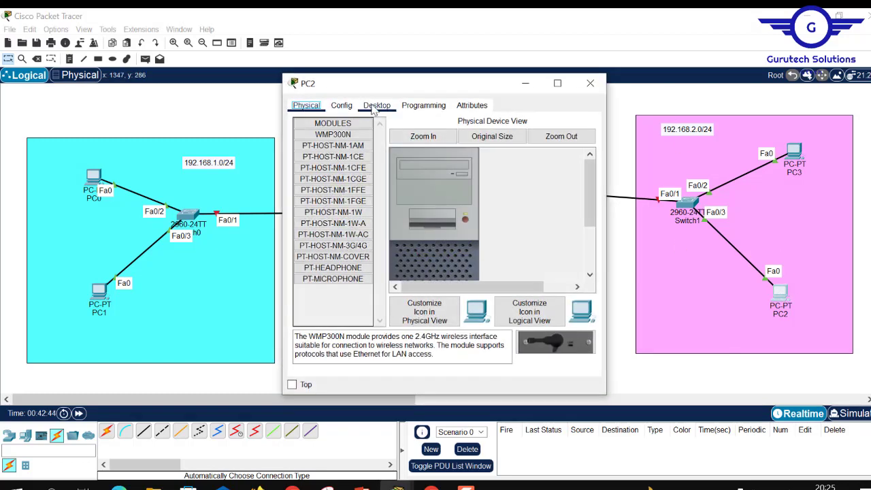
pyautogui.click(377, 106)
pyautogui.click(326, 147)
pyautogui.click(417, 178)
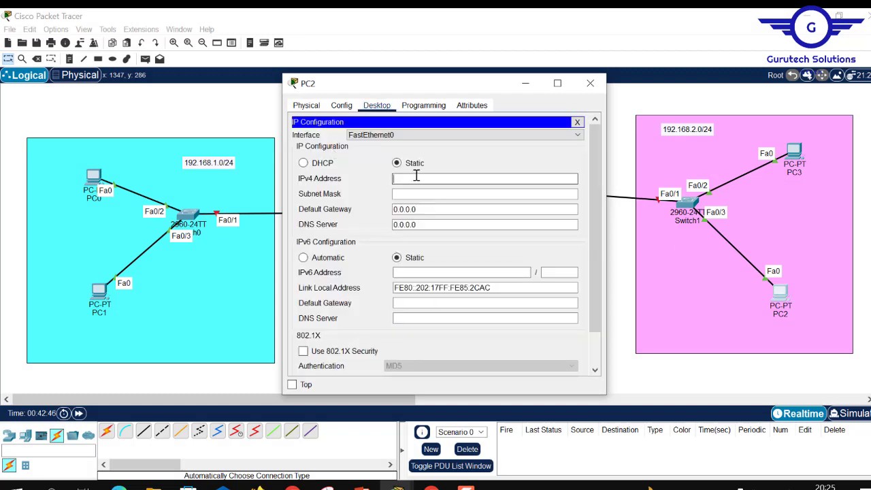
pyautogui.write('192.168.2.10')
pyautogui.press('BackSpace')
pyautogui.write('20')
pyautogui.click(422, 194)
pyautogui.press('Tab')
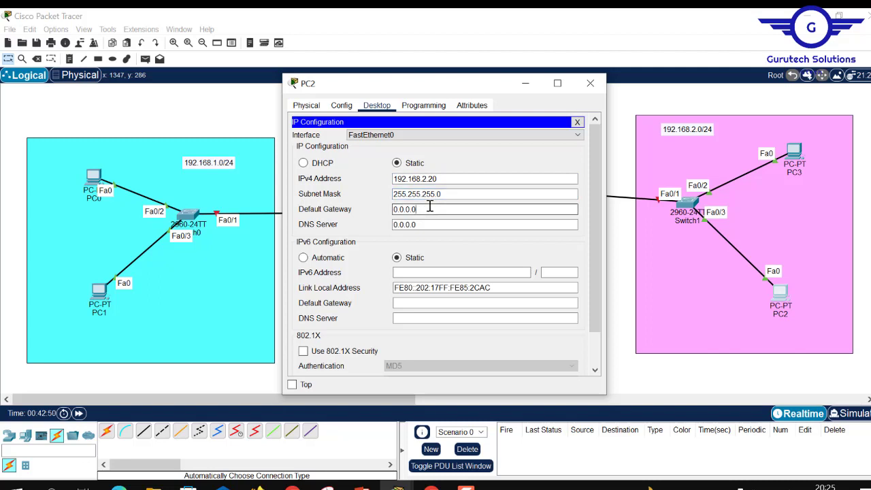
pyautogui.write('192.168.2.10')
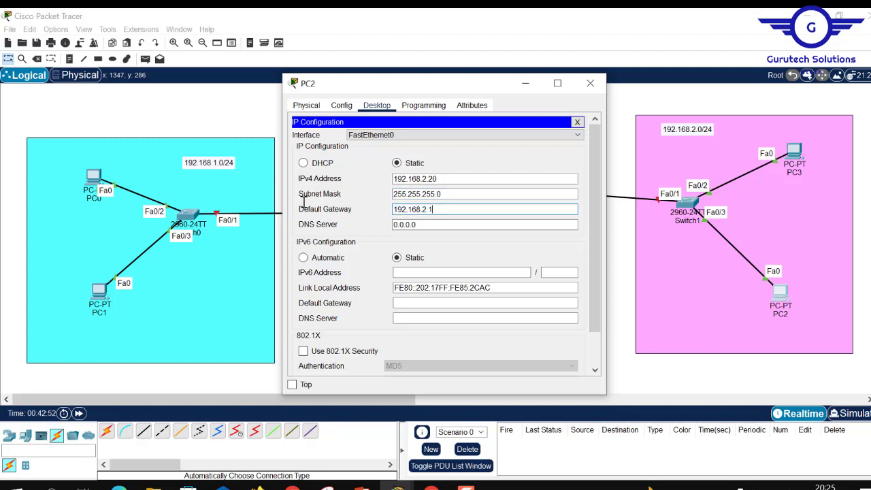
pyautogui.click(591, 84)
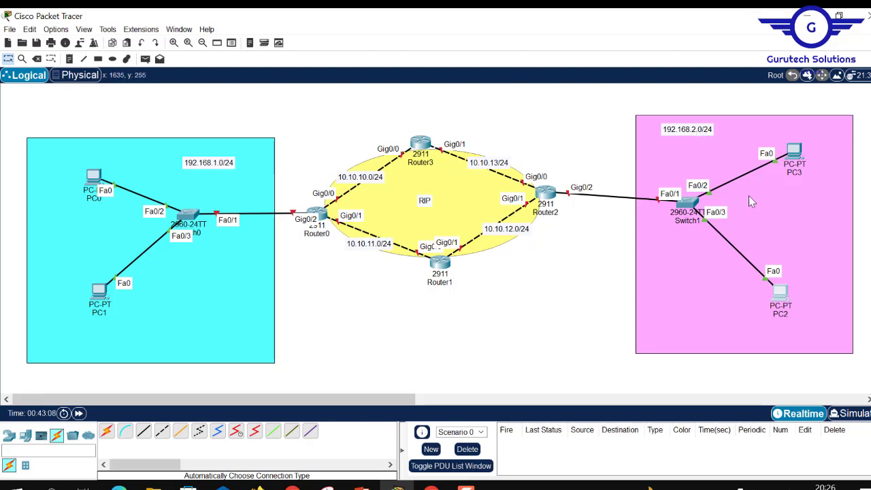
# Turn on Router0's GigabitEthernet0/2 interface and assign it 192.168.1.1 with subnet mask 255.255.255.0
pyautogui.click(319, 215)
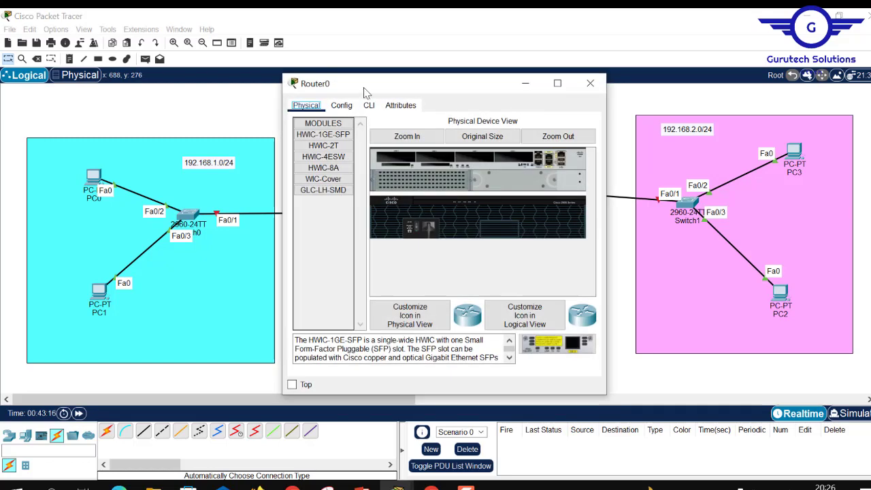
pyautogui.moveTo(367, 93); pyautogui.dragTo(478, 92)
pyautogui.click(453, 106)
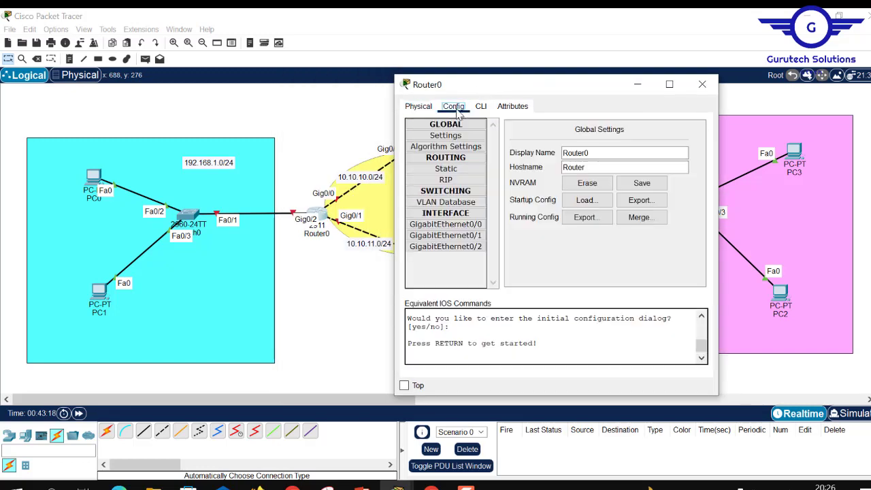
pyautogui.click(480, 247)
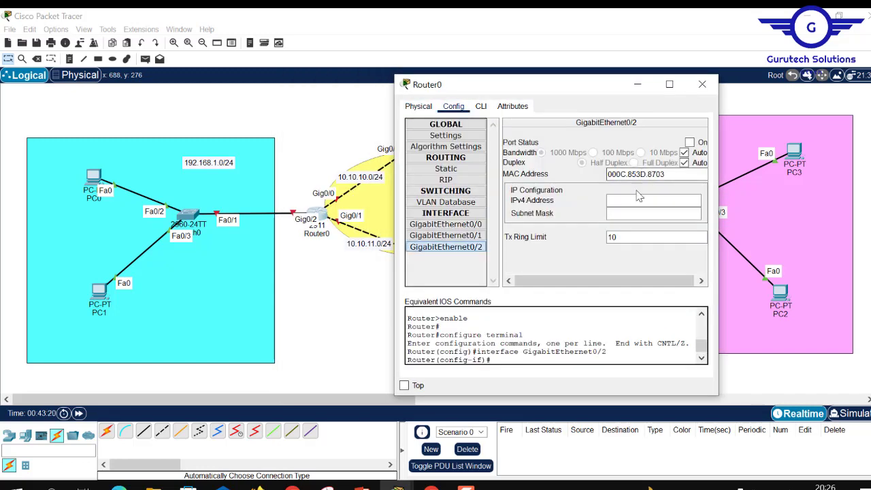
pyautogui.click(690, 143)
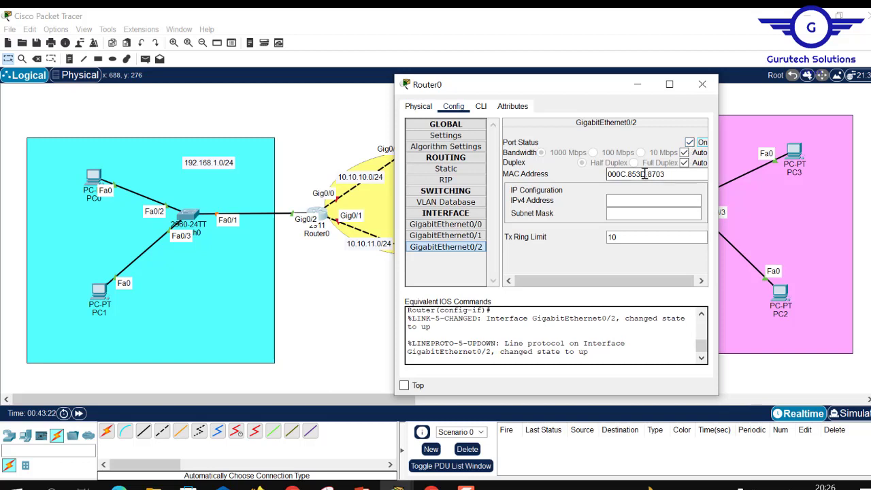
pyautogui.click(621, 199)
pyautogui.write('192.168.2.10')
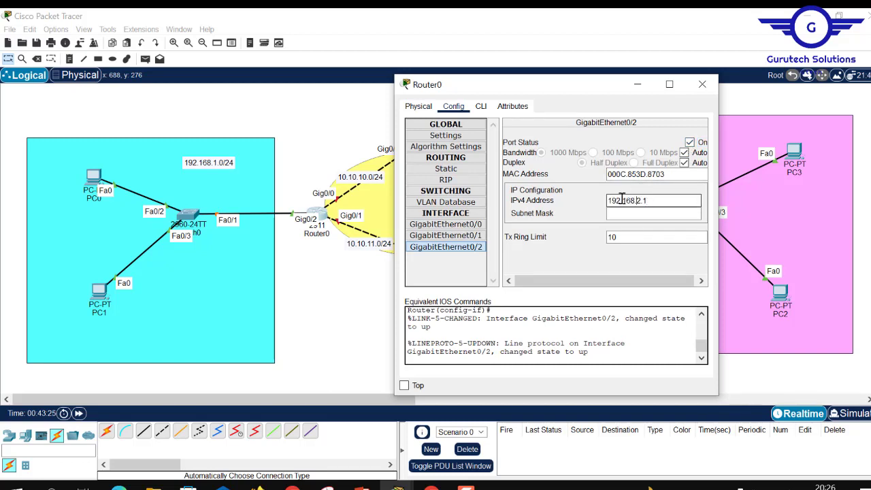
pyautogui.click(629, 212)
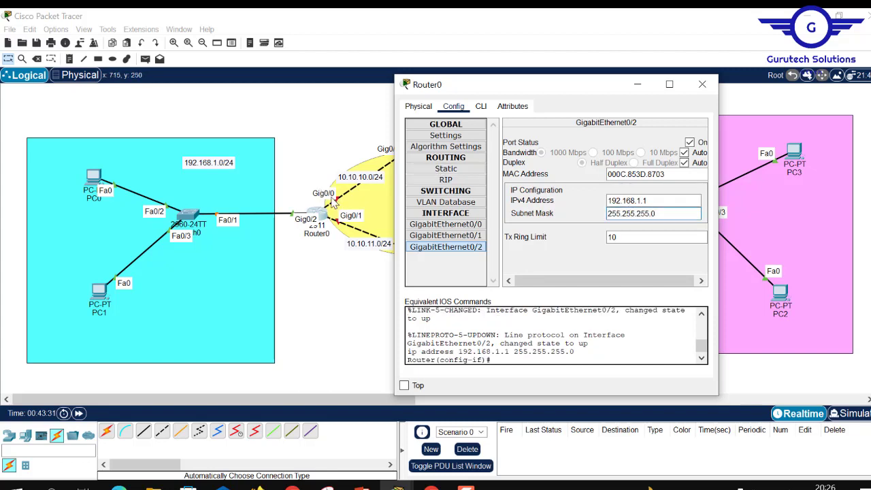
# Turn on Router0's GigabitEthernet0/0 interface and assign it 10.10.10.1 with subnet mask 255.255.255.0
pyautogui.click(474, 225)
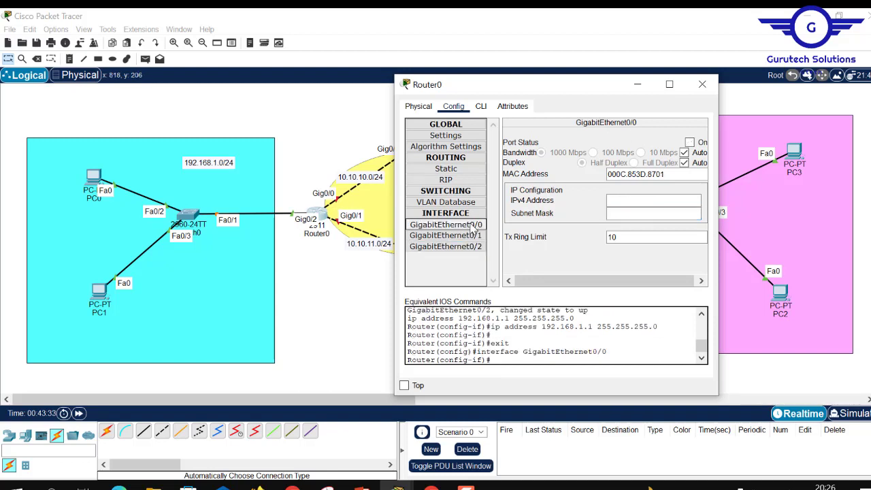
pyautogui.click(690, 143)
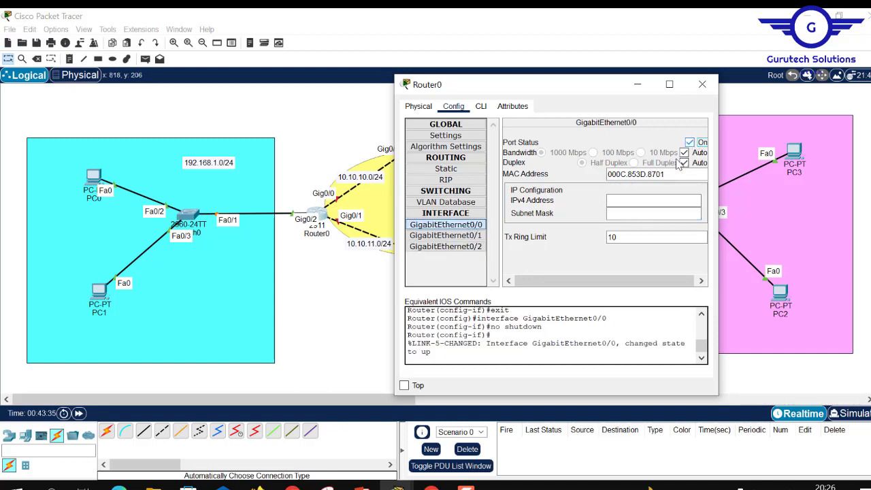
pyautogui.click(625, 201)
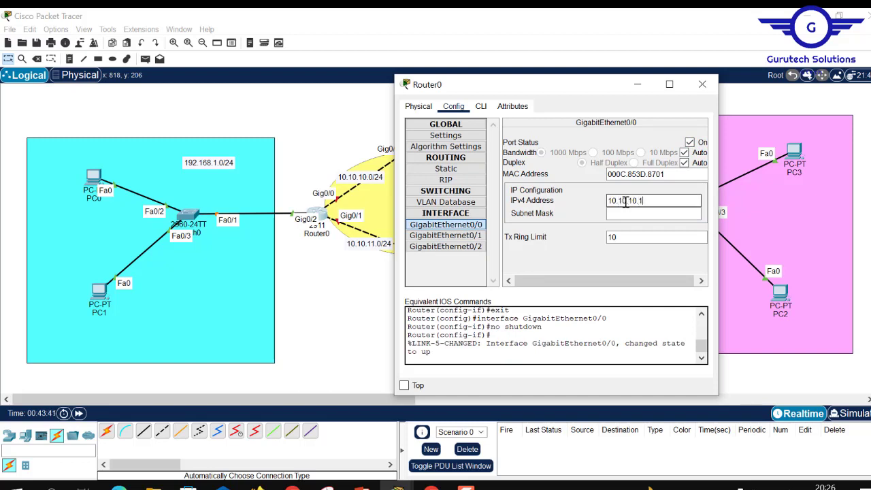
pyautogui.write('10.10.10.1')
pyautogui.click(627, 214)
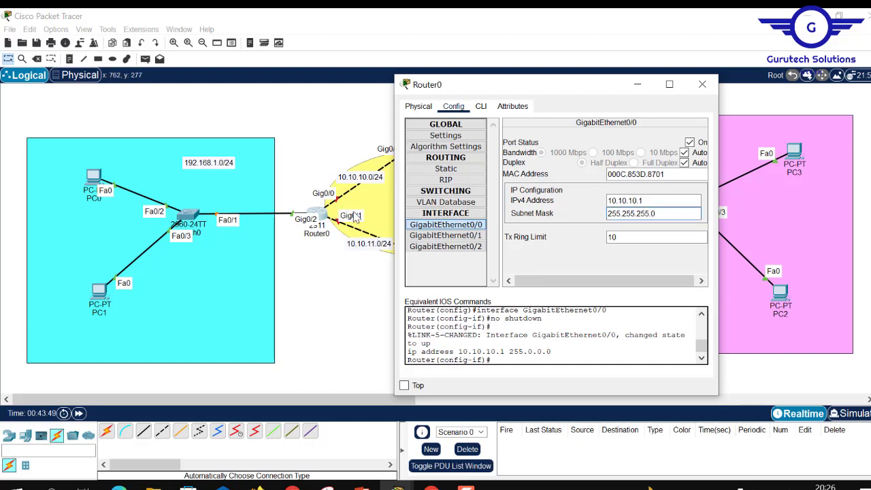
# Turn on Router0's GigabitEthernet0/1 interface and assign it 10.10.11.1 with subnet mask 255.255.255.0
pyautogui.click(469, 248)
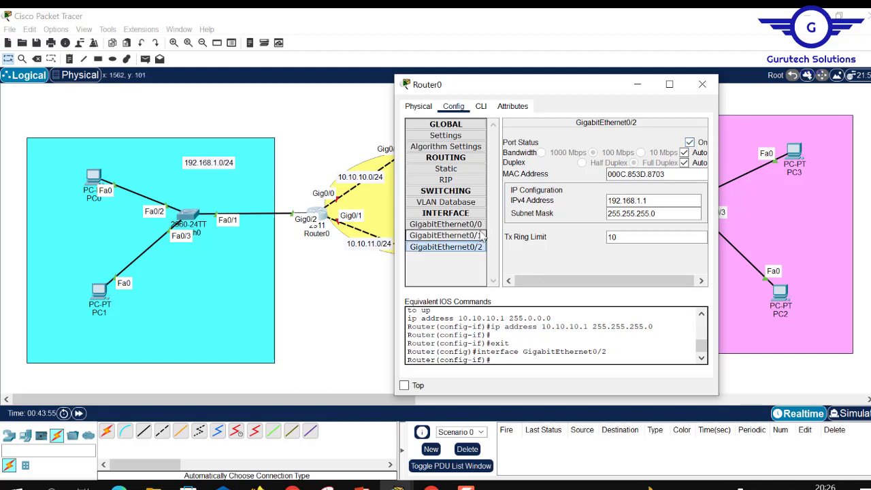
pyautogui.click(476, 236)
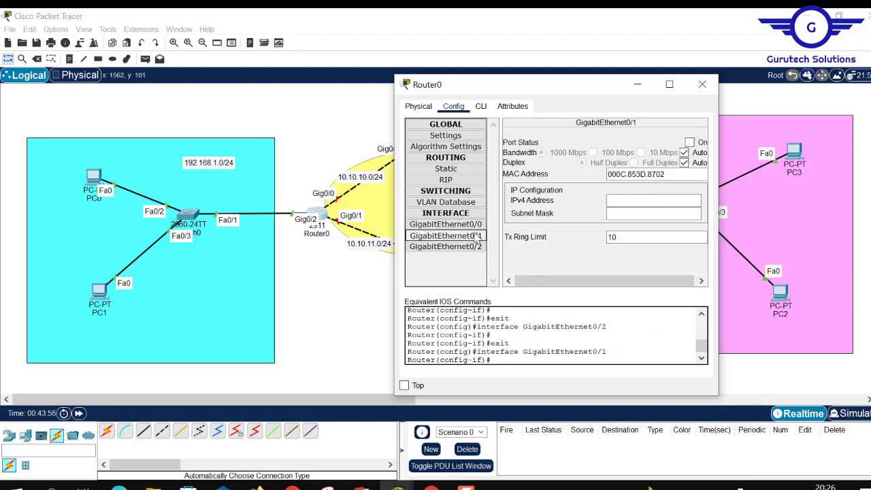
pyautogui.click(701, 144)
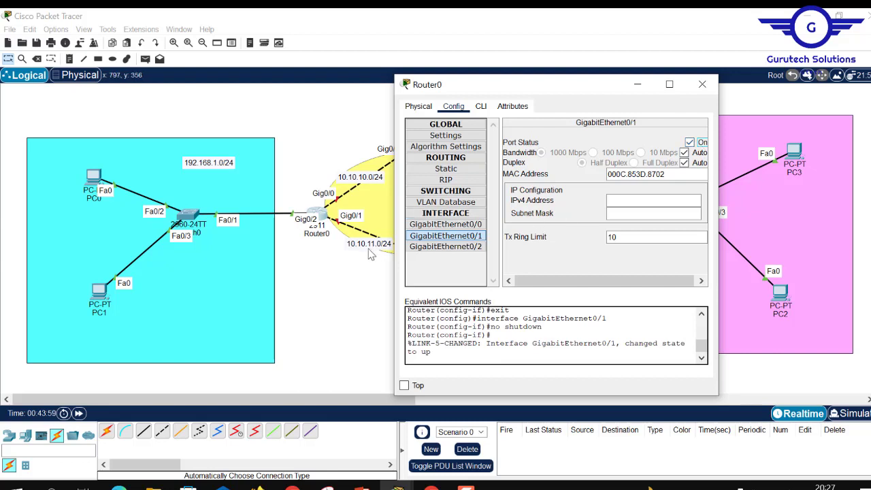
pyautogui.click(616, 201)
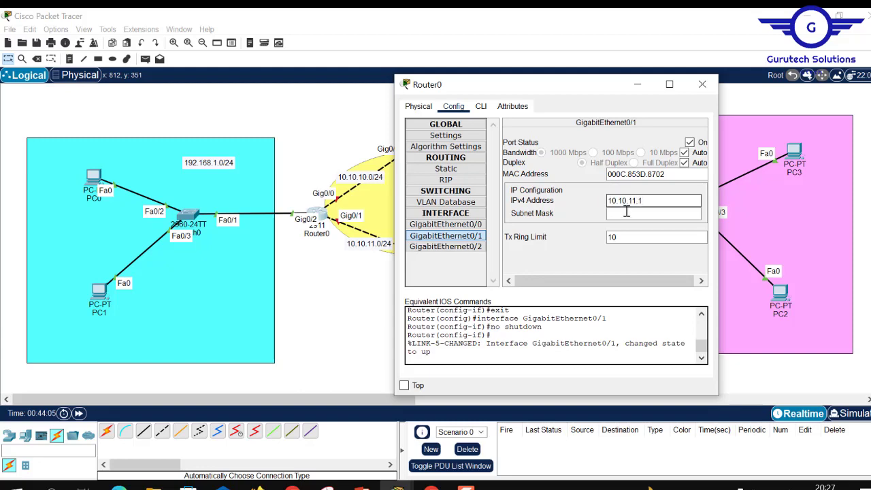
pyautogui.click(626, 213)
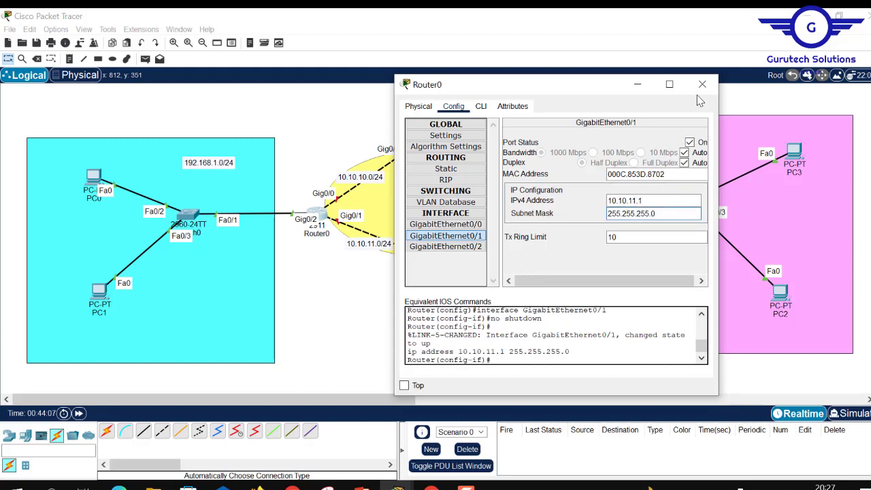
pyautogui.click(481, 107)
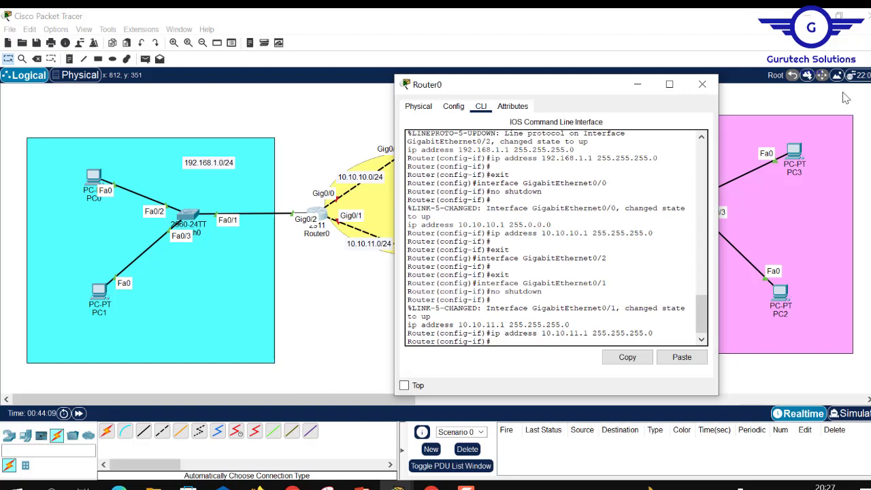
pyautogui.click(702, 85)
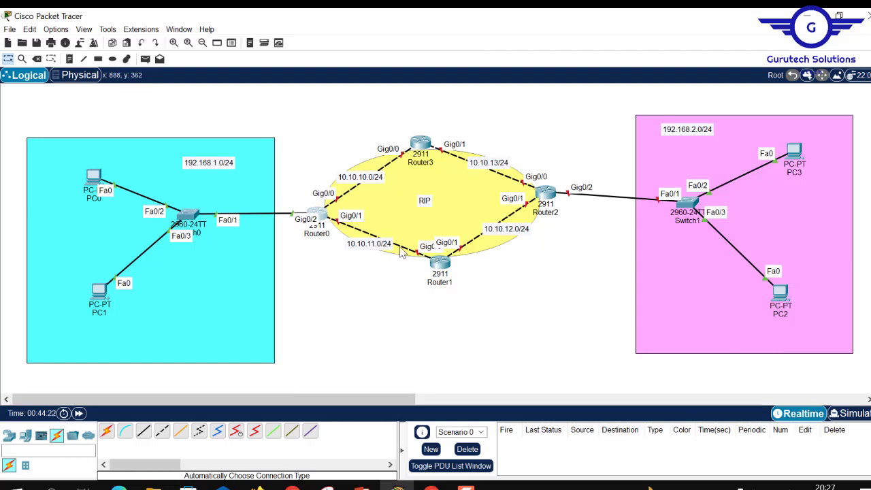
# Turn on Router1's GigabitEthernet0/0 interface and assign it 10.10.11.2 with subnet mask 255.255.255.0
pyautogui.click(439, 262)
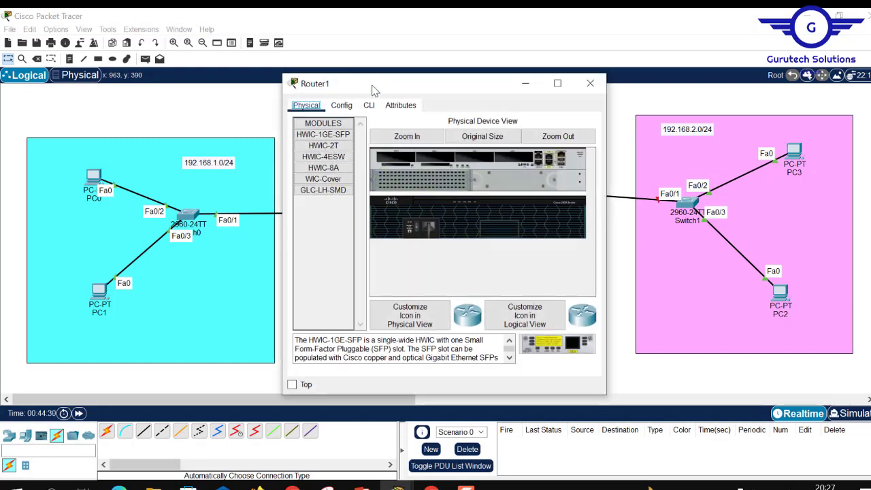
pyautogui.moveTo(376, 86); pyautogui.dragTo(574, 86)
pyautogui.click(541, 109)
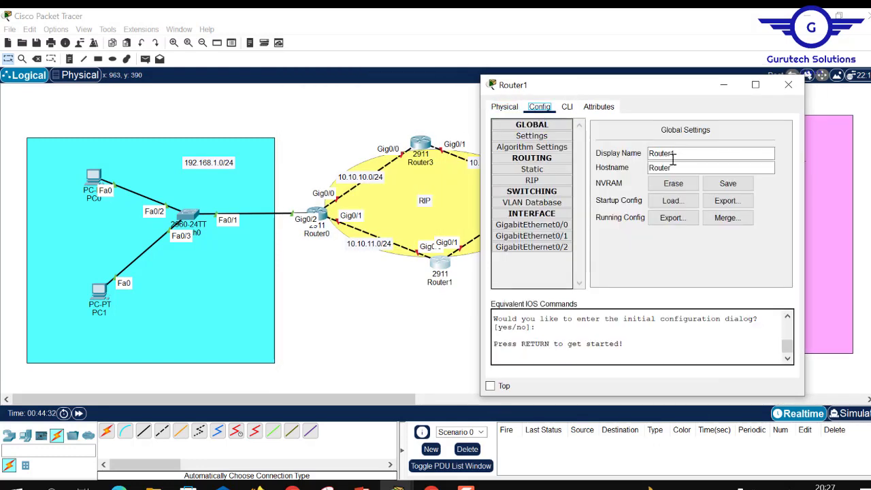
pyautogui.click(531, 225)
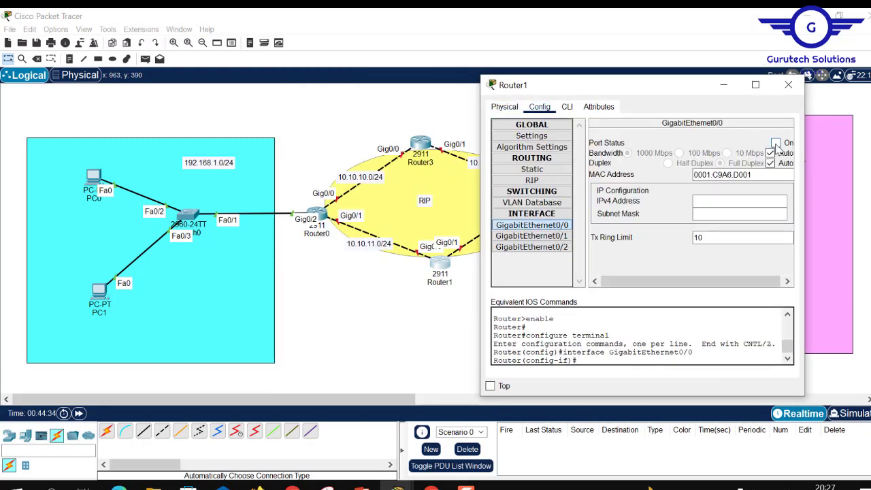
pyautogui.click(775, 143)
pyautogui.click(707, 199)
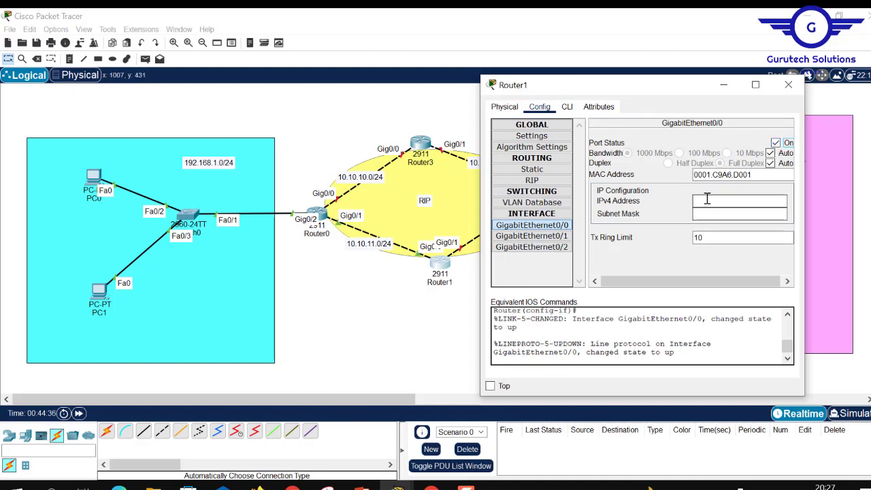
pyautogui.write('10.10.11.2')
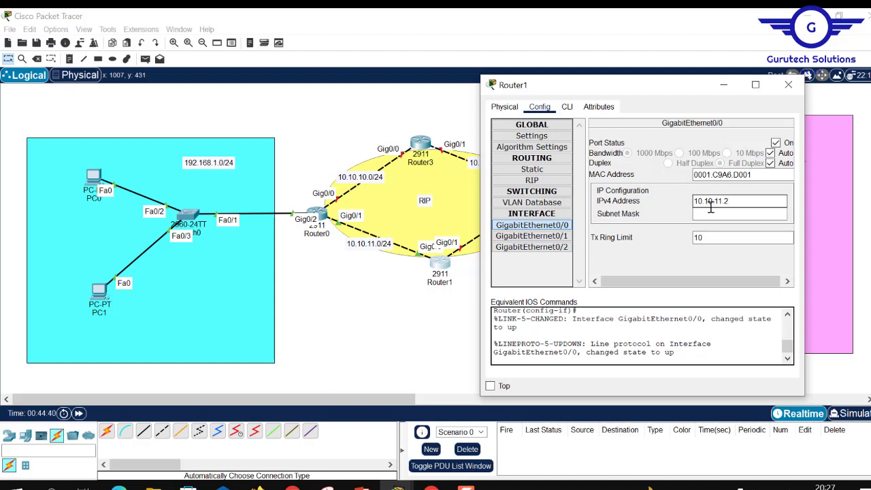
pyautogui.click(712, 214)
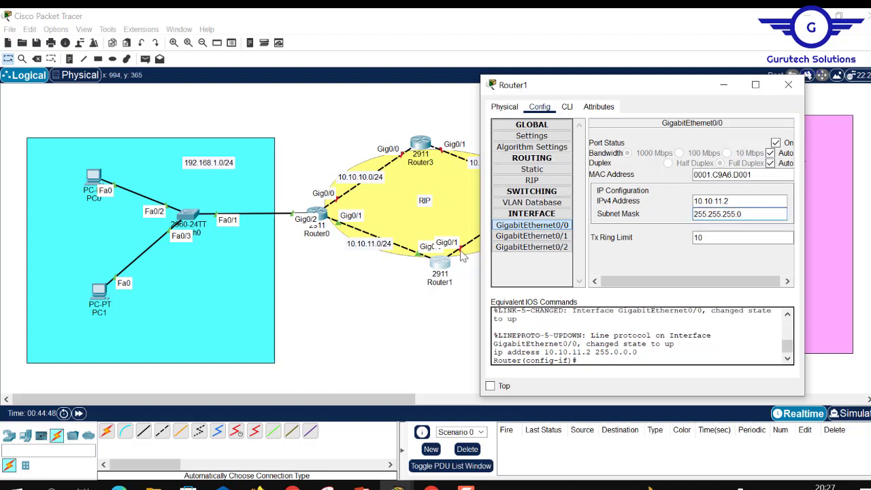
# Assign Router1's GigabitEthernet0/1 interface 10.10.12.1 with subnet mask 255.255.255.0 and turn the port on
pyautogui.click(545, 236)
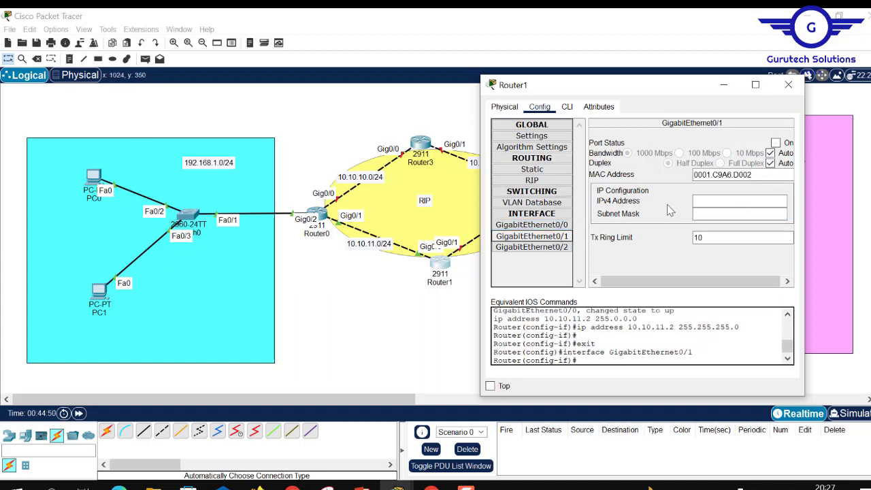
pyautogui.click(704, 204)
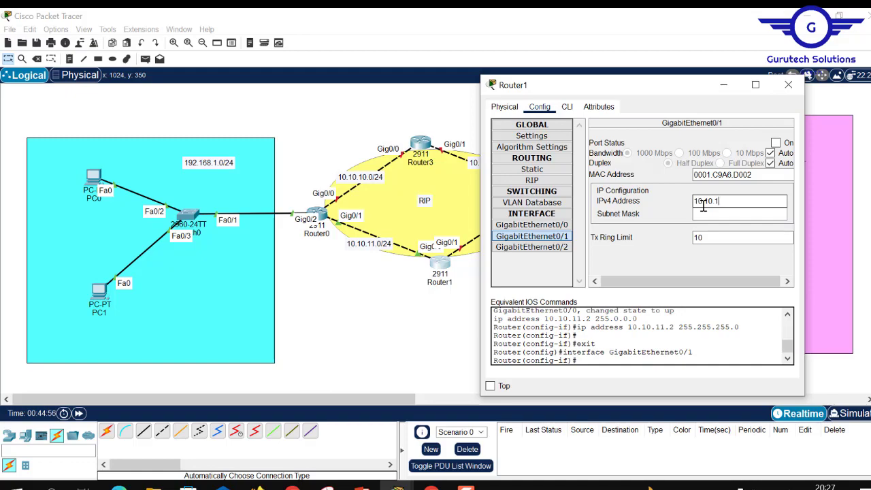
pyautogui.moveTo(650, 87); pyautogui.dragTo(637, 128)
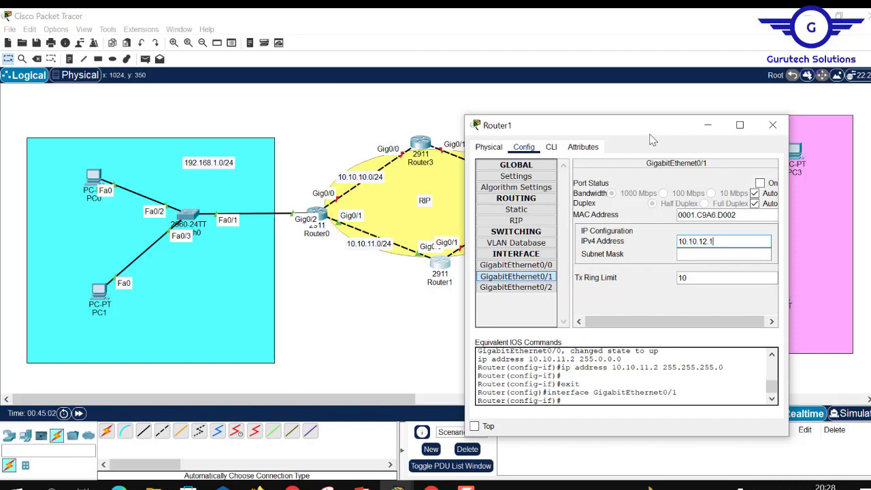
pyautogui.click(703, 253)
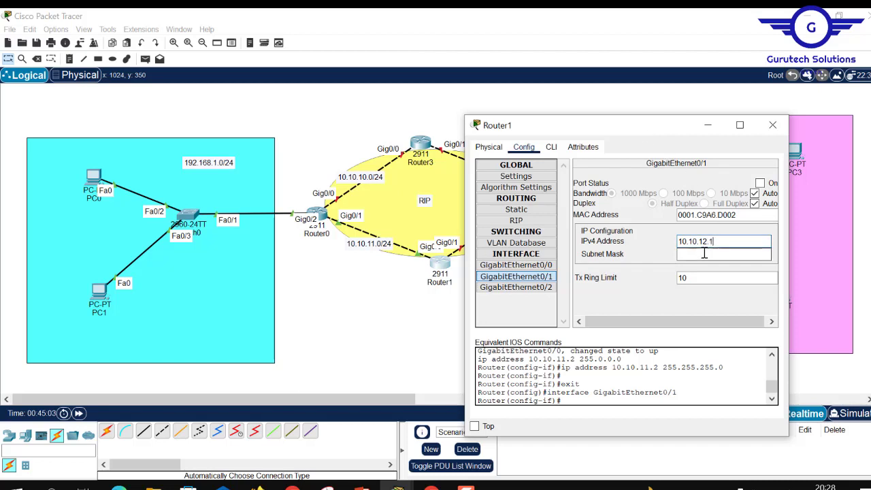
pyautogui.click(761, 184)
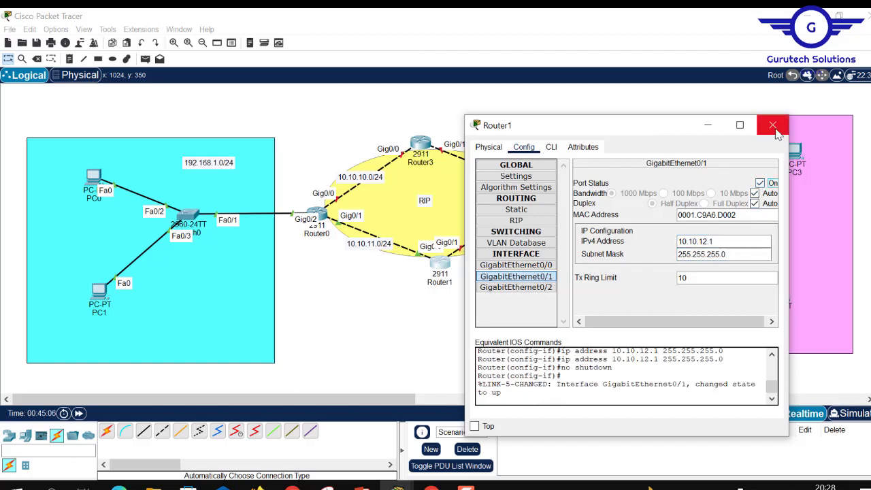
pyautogui.click(773, 125)
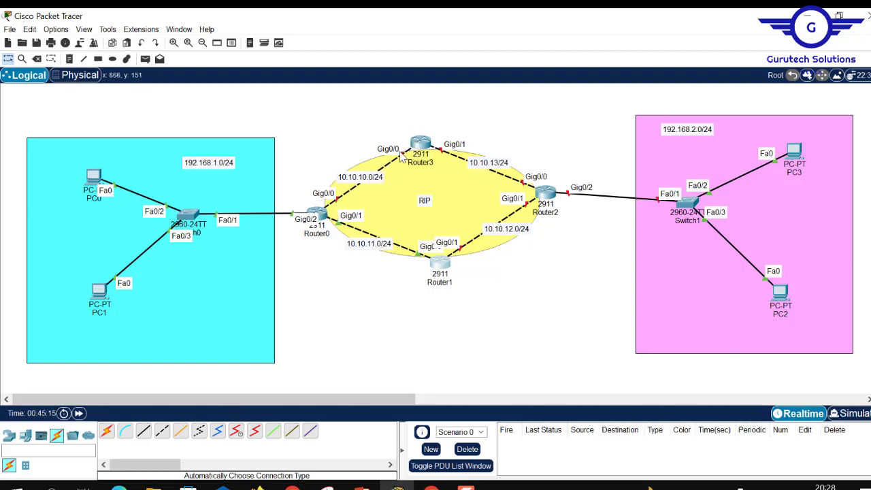
# Set the IPv4 address of Router3's GigabitEthernet0/0 interface to 10.10.10.2
pyautogui.click(420, 144)
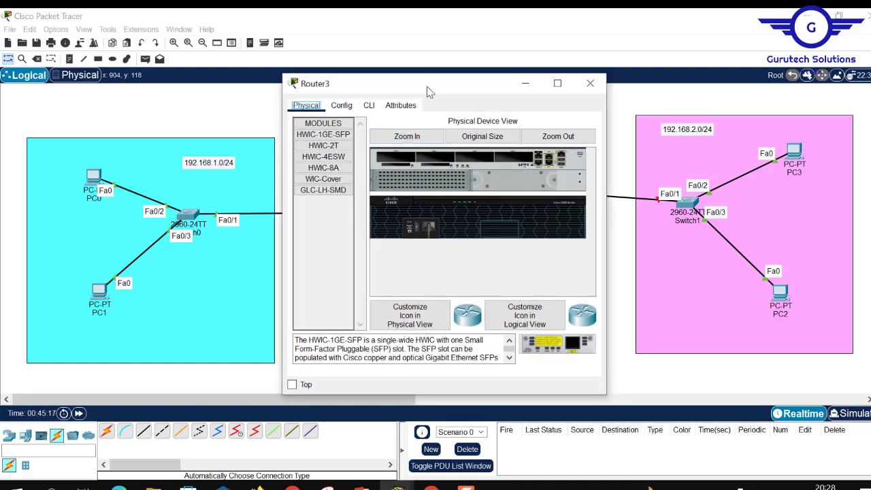
pyautogui.moveTo(430, 91); pyautogui.dragTo(594, 89)
pyautogui.click(512, 108)
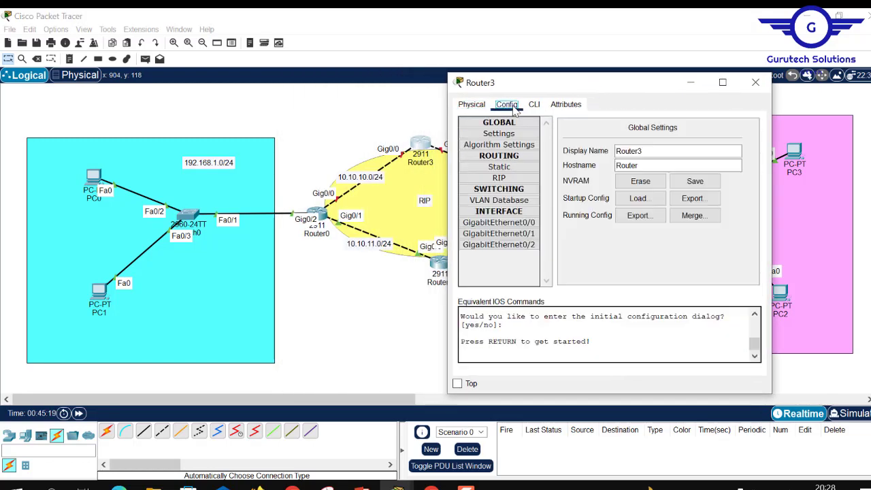
pyautogui.click(499, 222)
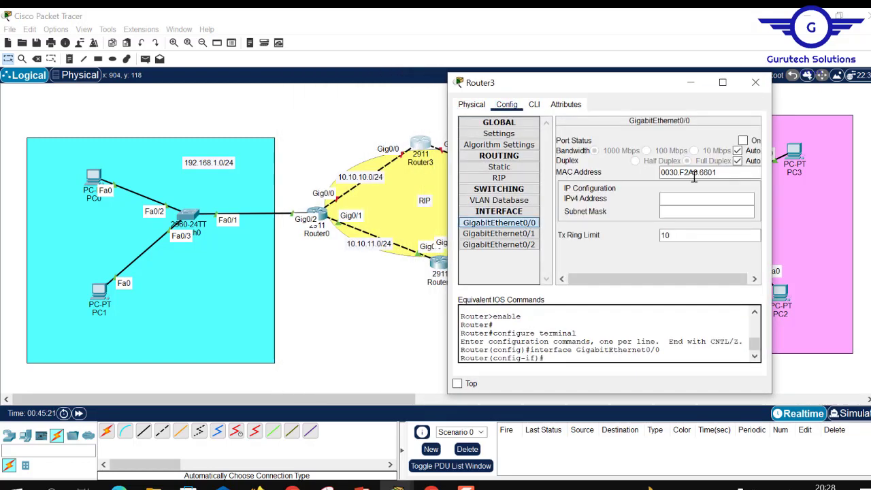
pyautogui.click(679, 198)
pyautogui.write('10.1')
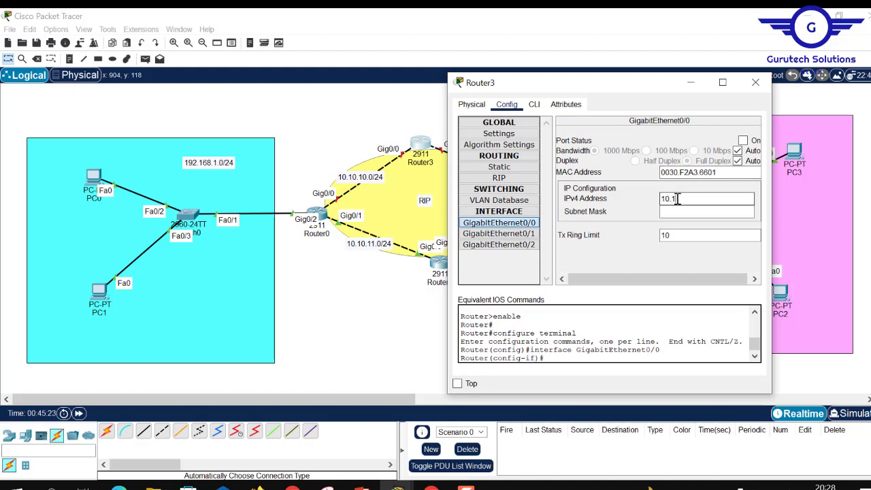
pyautogui.write('0.10.2')
# Change the subnet mask of Router3's GigabitEthernet0/0 interface to 255.255.255.0 and turn the port on
pyautogui.click(696, 214)
pyautogui.press('BackSpace')
pyautogui.press('BackSpace')
pyautogui.press('BackSpace')
pyautogui.press('BackSpace')
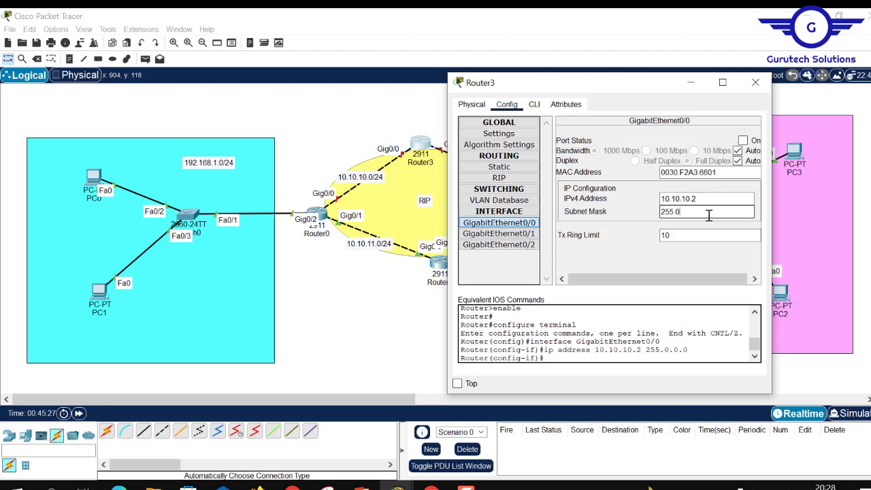
pyautogui.press('BackSpace')
pyautogui.write('255.255.0')
pyautogui.click(743, 140)
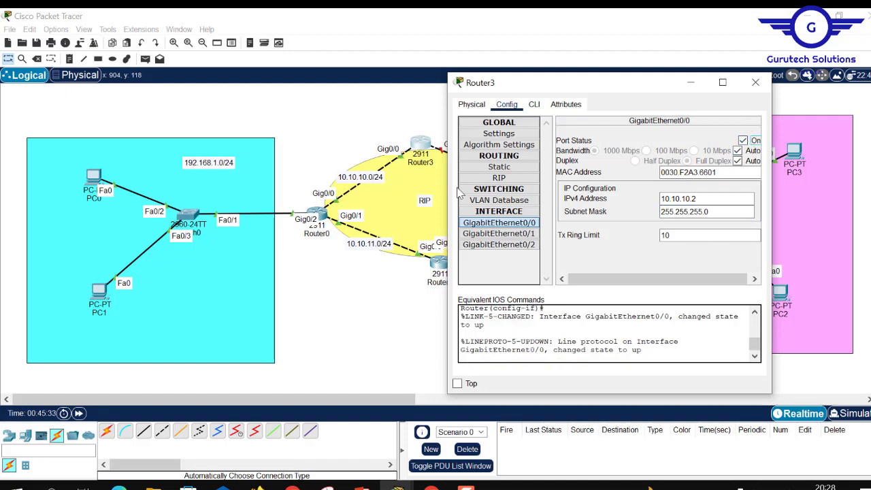
# Set the IPv4 address of Router3's GigabitEthernet0/1 interface to 10.10.13.1
pyautogui.moveTo(588, 89); pyautogui.dragTo(427, 203)
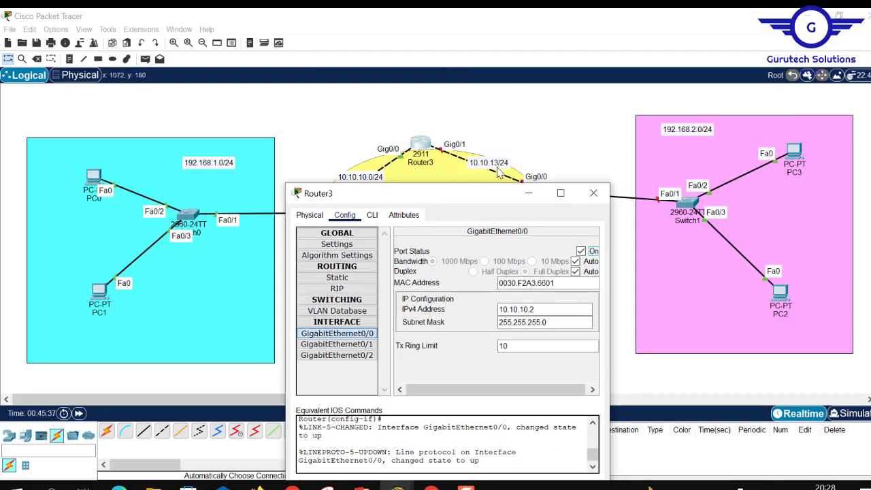
pyautogui.moveTo(474, 208); pyautogui.dragTo(506, 83)
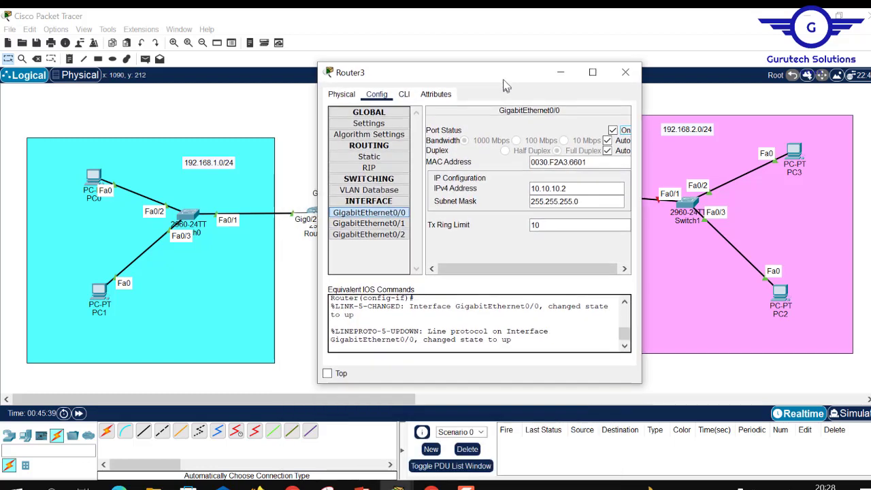
pyautogui.click(368, 221)
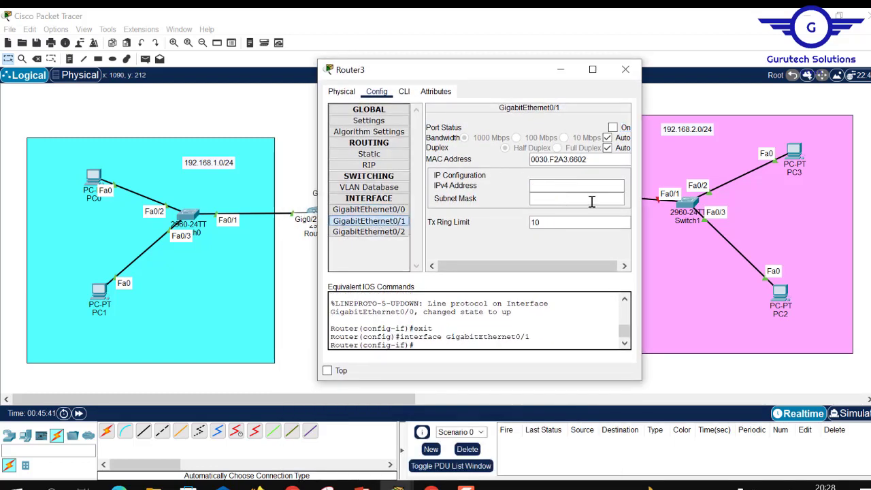
pyautogui.click(545, 196)
pyautogui.write('10.10.13.1')
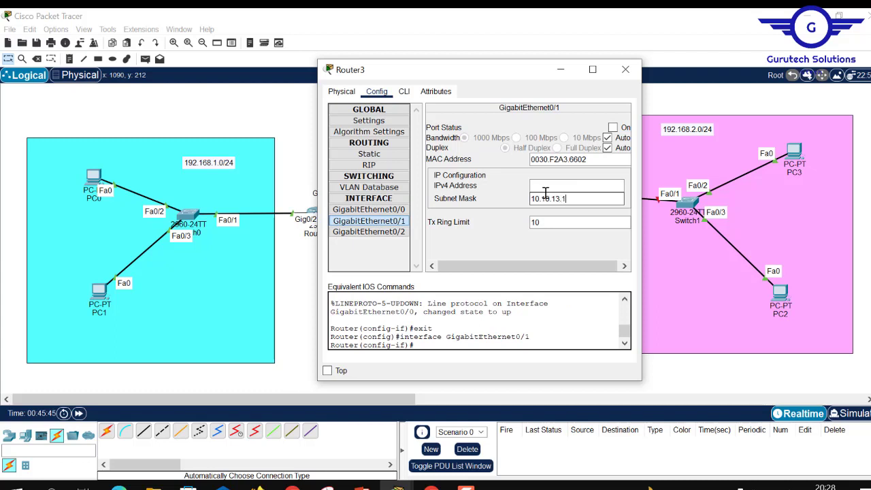
pyautogui.moveTo(572, 202); pyautogui.dragTo(502, 200)
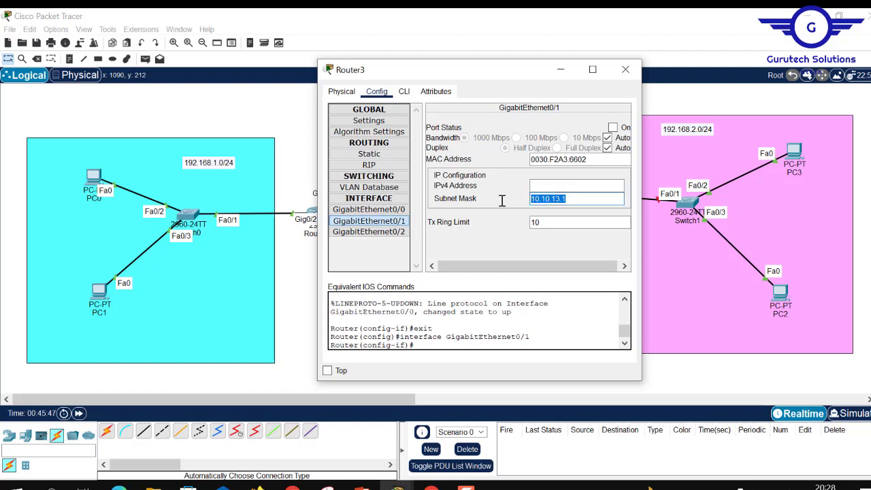
pyautogui.press('BackSpace')
pyautogui.click(545, 185)
pyautogui.write('10.10.13.1')
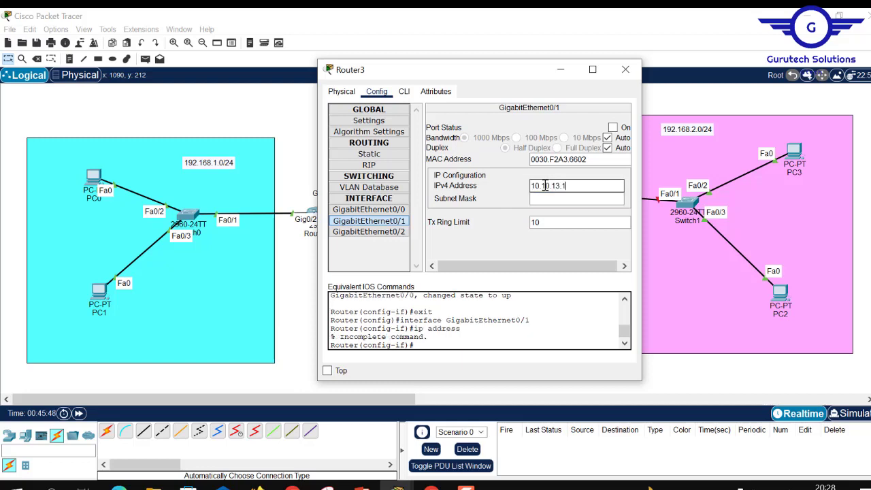
# Give Router3's GigabitEthernet0/1 interface the subnet mask 255.255.255.0, turn its port on, and close the router's window
pyautogui.click(548, 198)
pyautogui.write('255.255.255.0')
pyautogui.press('Return')
pyautogui.click(613, 127)
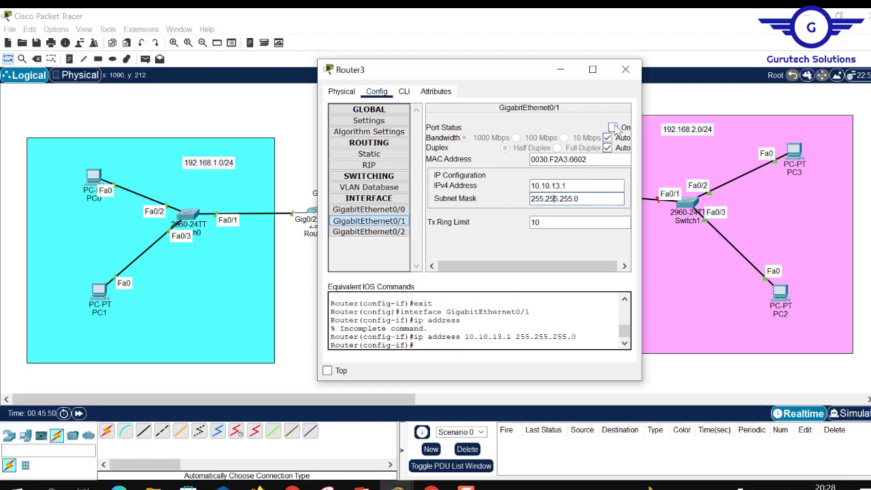
pyautogui.moveTo(629, 76); pyautogui.dragTo(631, 78)
pyautogui.click(632, 78)
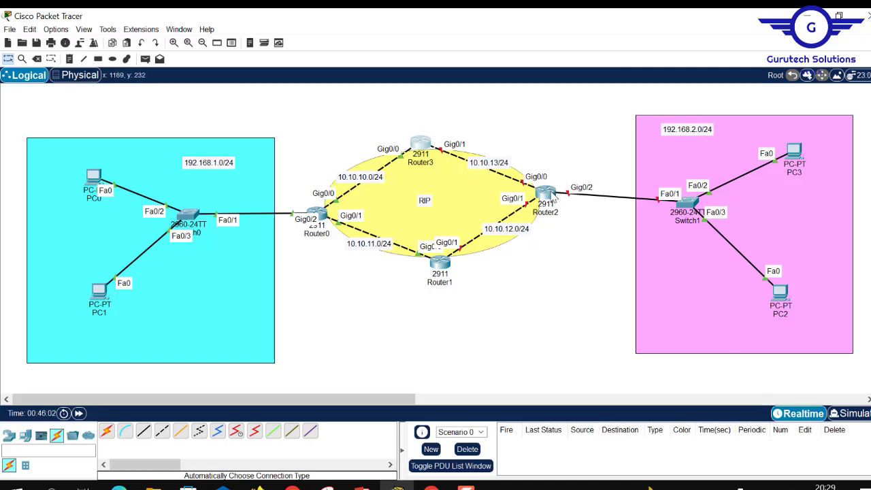
# Assign Router2's GigabitEthernet0/2 interface 192.168.2.1 with subnet mask 255.255.255.0 and turn the port on
pyautogui.click(551, 194)
pyautogui.click(341, 105)
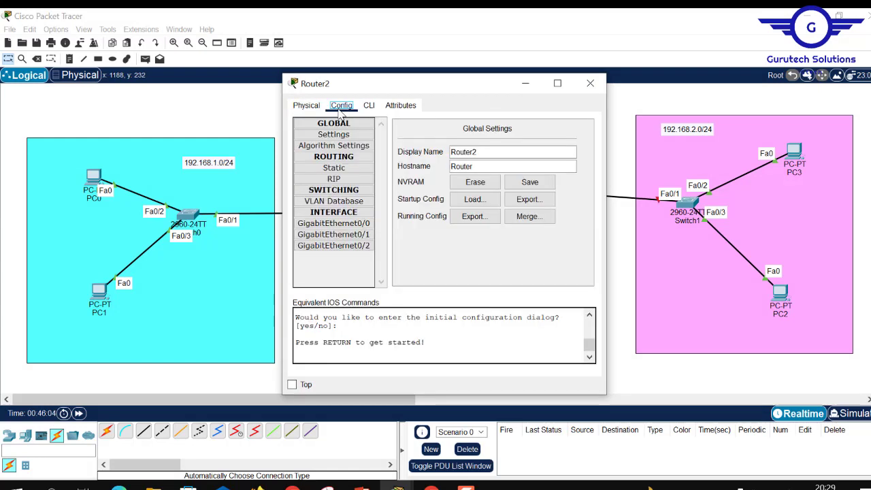
pyautogui.click(333, 245)
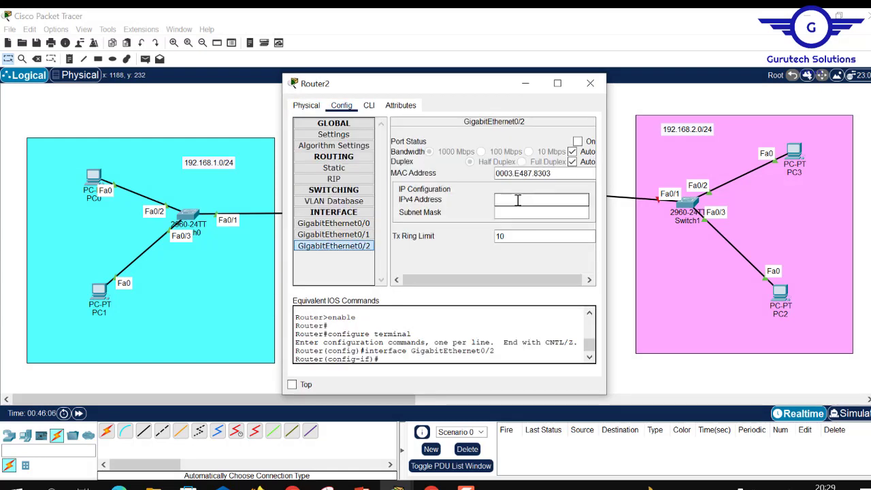
pyautogui.write('10.10.13.1')
pyautogui.press('BackSpace')
pyautogui.press('BackSpace')
pyautogui.press('BackSpace')
pyautogui.press('BackSpace')
pyautogui.press('BackSpace')
pyautogui.press('BackSpace')
pyautogui.press('BackSpace')
pyautogui.press('BackSpace')
pyautogui.press('BackSpace')
pyautogui.press('BackSpace')
pyautogui.write('192.168')
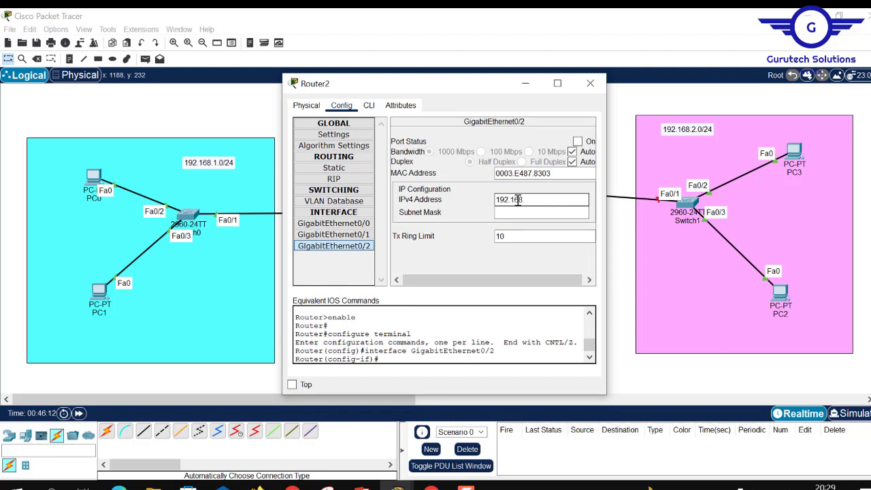
pyautogui.write('.2.1')
pyautogui.click(515, 212)
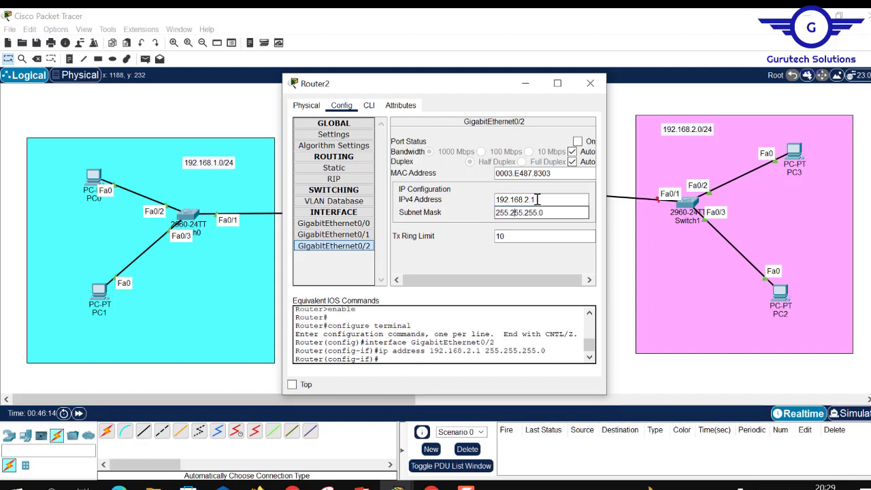
pyautogui.click(577, 141)
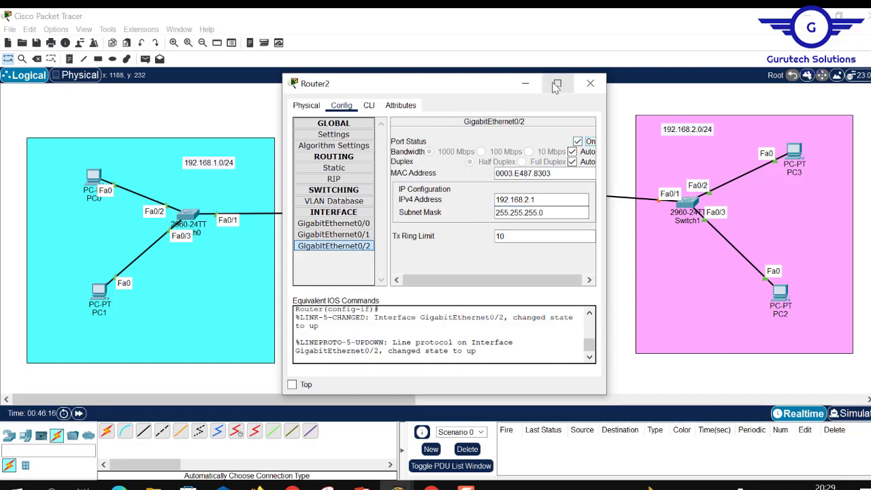
# Correct the network label on the link between Router3 and Router2 to read 10.10.13.0/24
pyautogui.moveTo(460, 84); pyautogui.dragTo(245, 68)
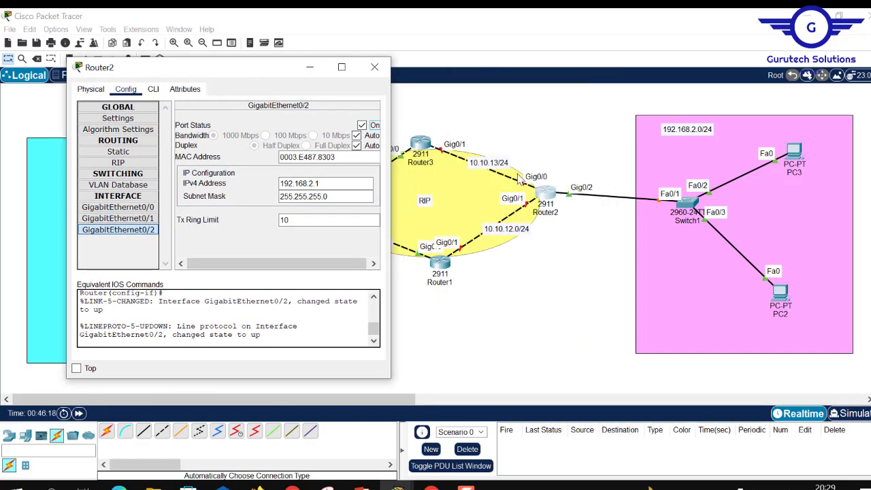
pyautogui.click(499, 163)
pyautogui.click(497, 161)
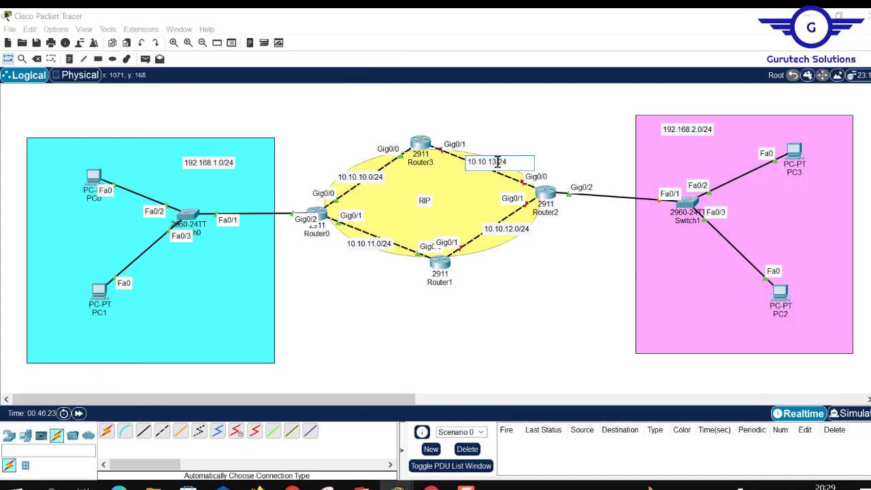
pyautogui.press('BackSpace')
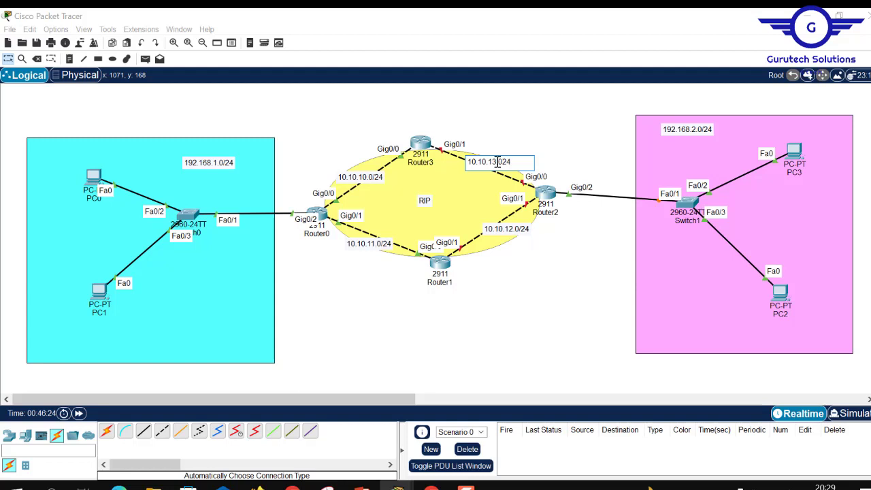
pyautogui.click(534, 127)
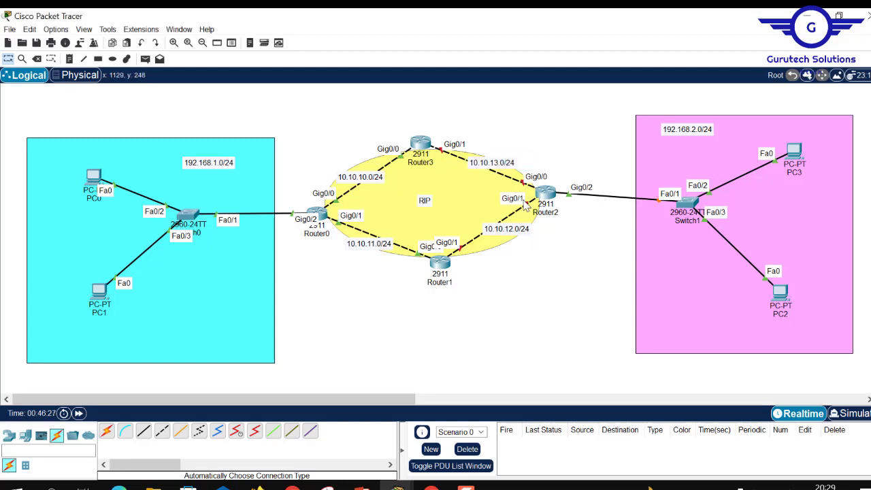
# Set the IPv4 address of Router2's GigabitEthernet0/0 interface to 10.10.13.2 and turn its port on
pyautogui.click(545, 193)
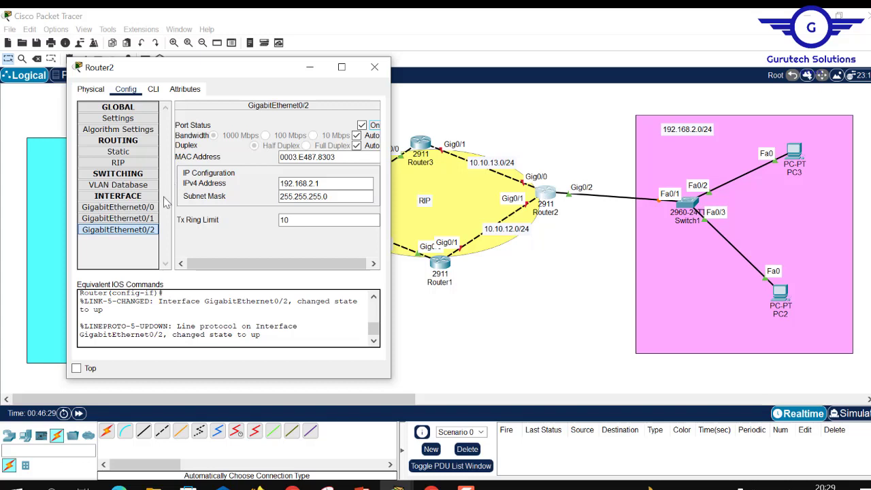
pyautogui.click(118, 207)
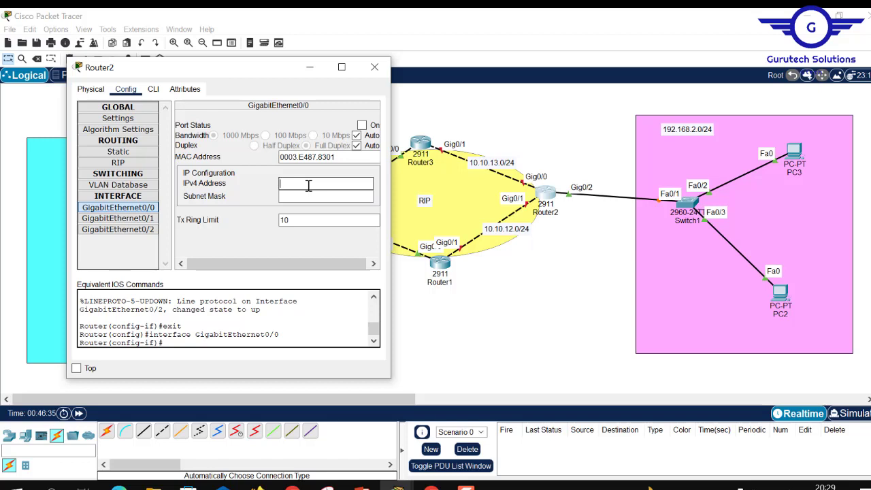
pyautogui.click(308, 186)
pyautogui.write('10.10.13.2')
pyautogui.press('Tab')
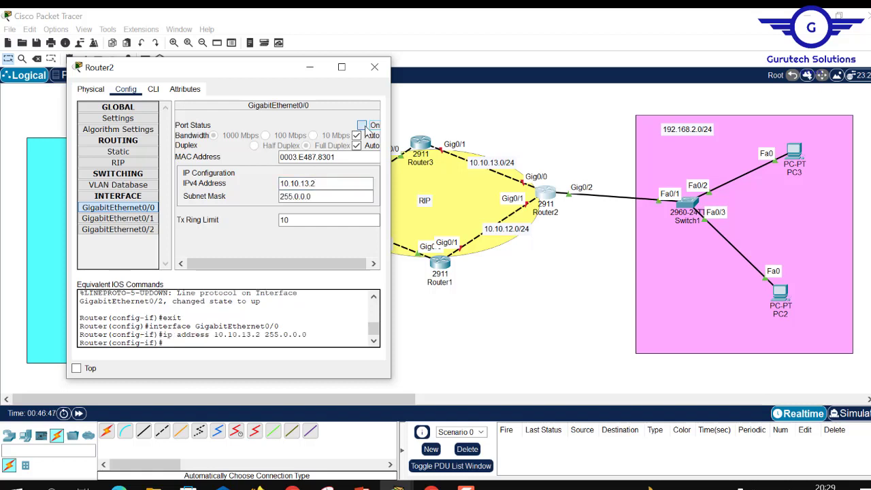
pyautogui.click(363, 126)
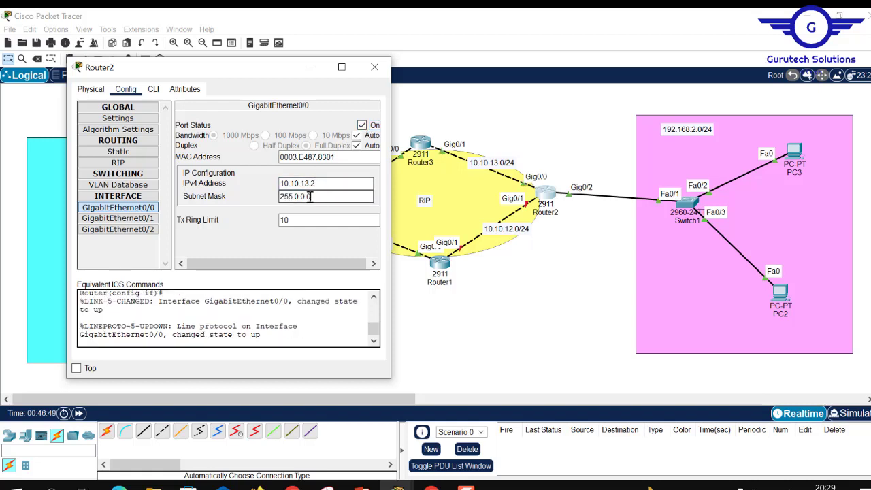
# Change the subnet mask of Router2's GigabitEthernet0/0 interface to 255.255.255.0
pyautogui.moveTo(310, 196); pyautogui.dragTo(298, 197)
pyautogui.press('BackSpace')
pyautogui.press('BackSpace')
pyautogui.write('255.255.0')
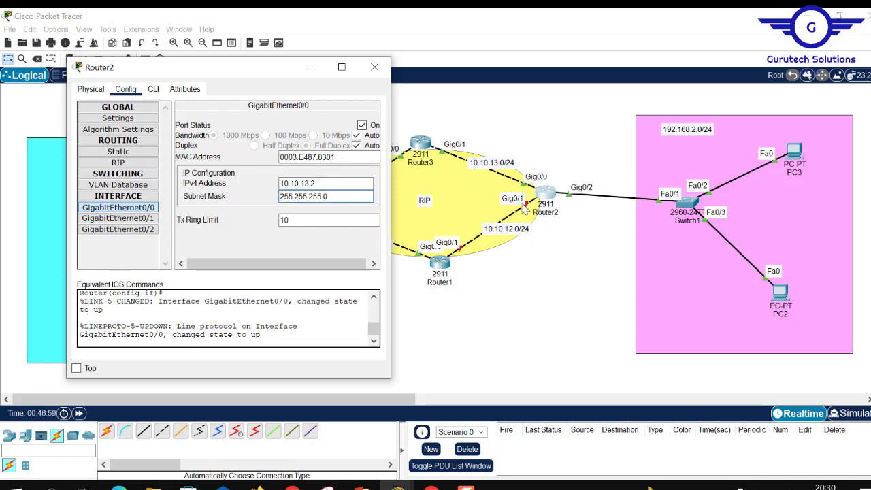
# Assign Router2's GigabitEthernet0/1 interface 10.10.12.2 with subnet mask 255.255.255.0, turn the port on, and close the router's window
pyautogui.click(147, 220)
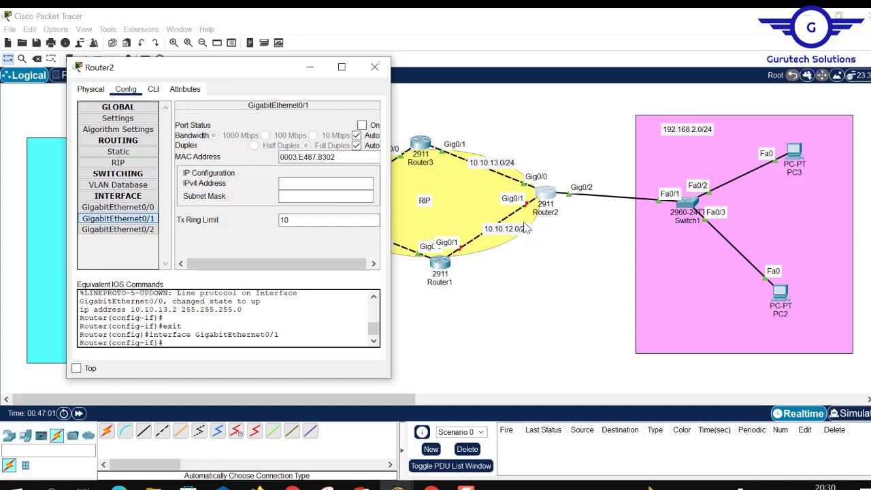
pyautogui.click(288, 186)
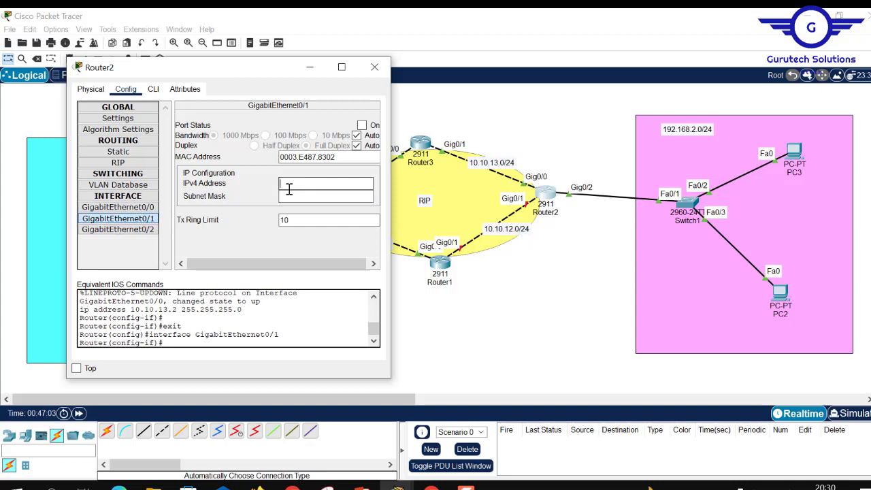
pyautogui.write('10')
pyautogui.write('.')
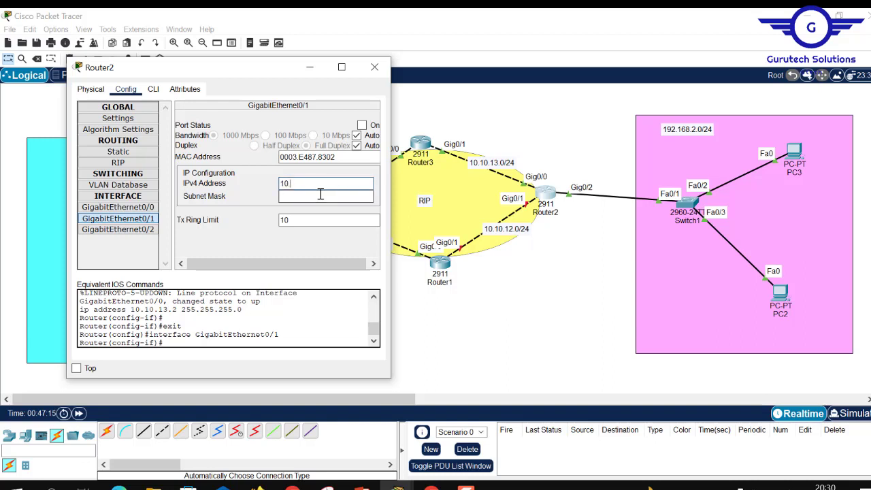
pyautogui.write('10.12.2')
pyautogui.click(351, 193)
pyautogui.click(361, 126)
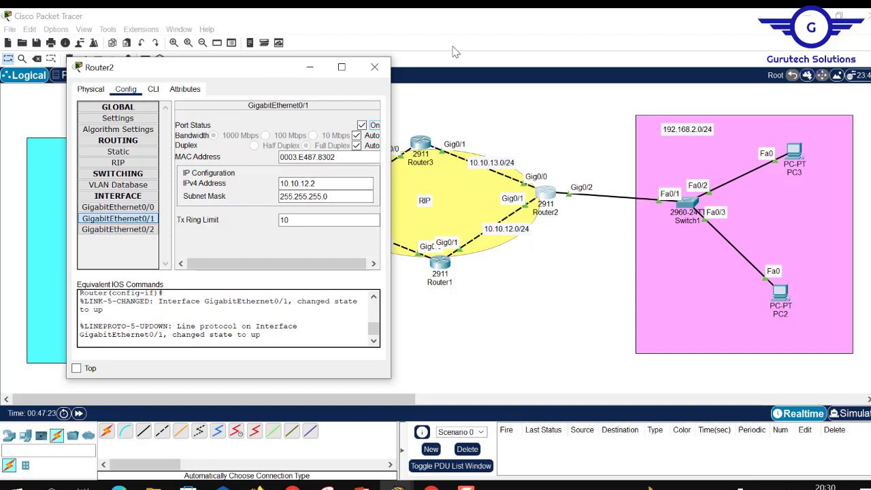
pyautogui.click(374, 67)
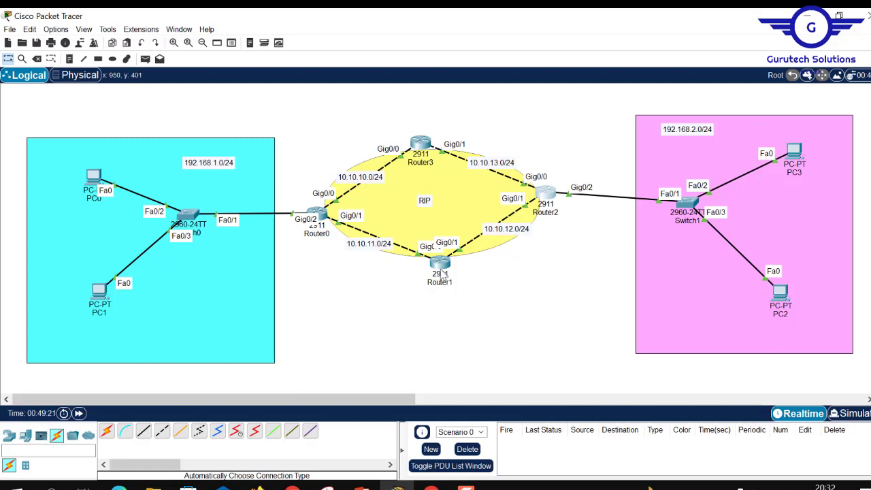
# Open Router0's command line and exit interface configuration mode to global configuration mode
pyautogui.moveTo(442, 274)
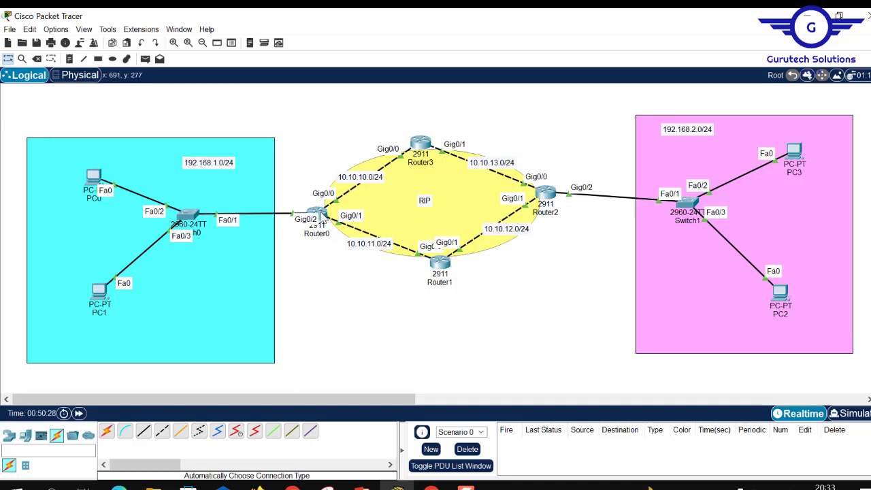
pyautogui.click(318, 214)
pyautogui.press('Return')
pyautogui.press('Return')
pyautogui.press('Return')
pyautogui.press('Return')
pyautogui.press('Return')
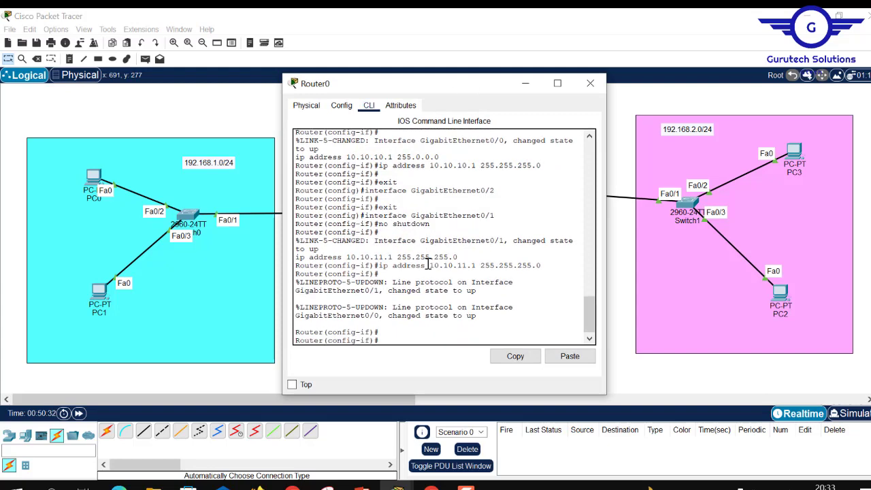
pyautogui.write('E')
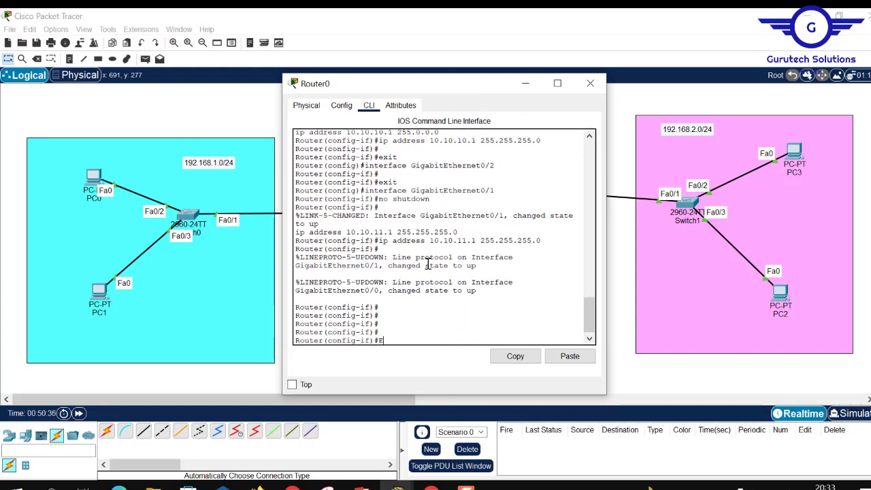
pyautogui.write('X')
pyautogui.press('Return')
pyautogui.press('Return')
pyautogui.press('Return')
pyautogui.press('Return')
pyautogui.press('Return')
pyautogui.press('Return')
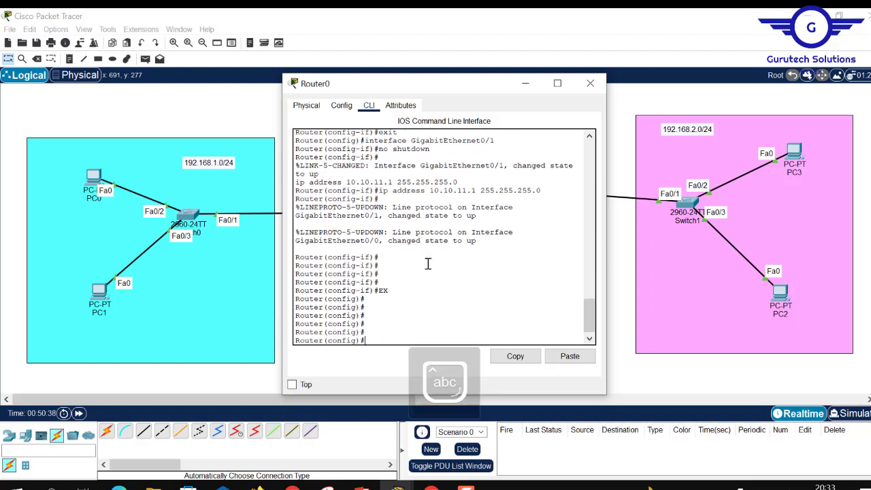
pyautogui.press('Return')
pyautogui.press('Return')
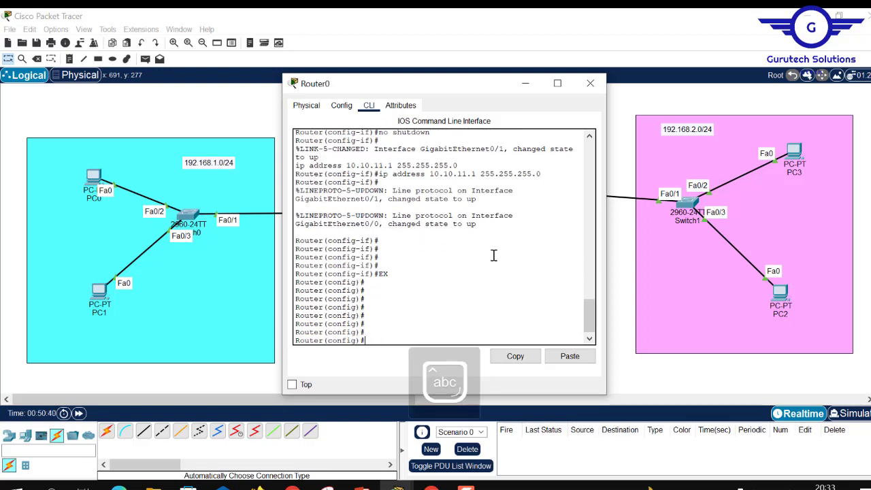
# Review the interface configuration history in Router0's command line against the network topology
pyautogui.moveTo(452, 89); pyautogui.dragTo(501, 63)
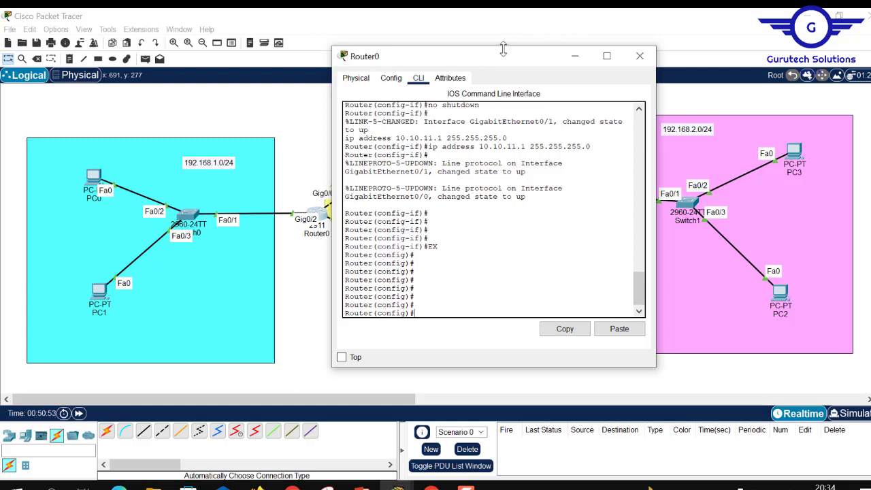
pyautogui.click(640, 56)
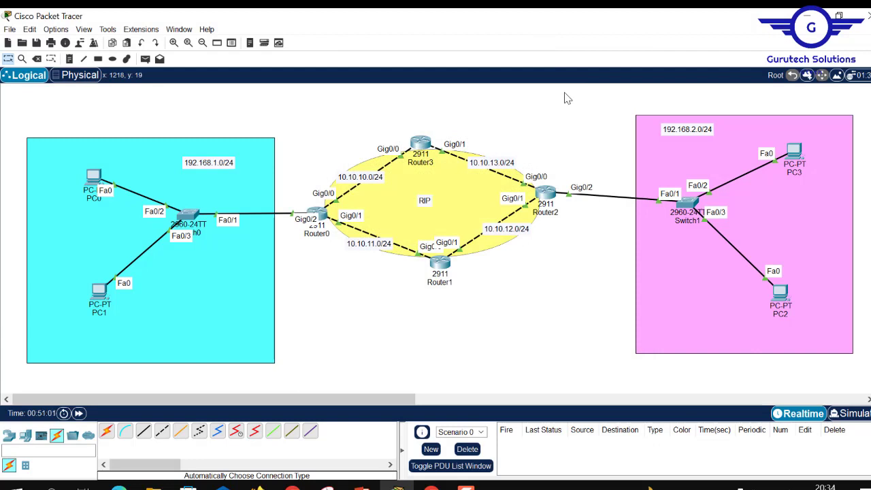
pyautogui.click(317, 215)
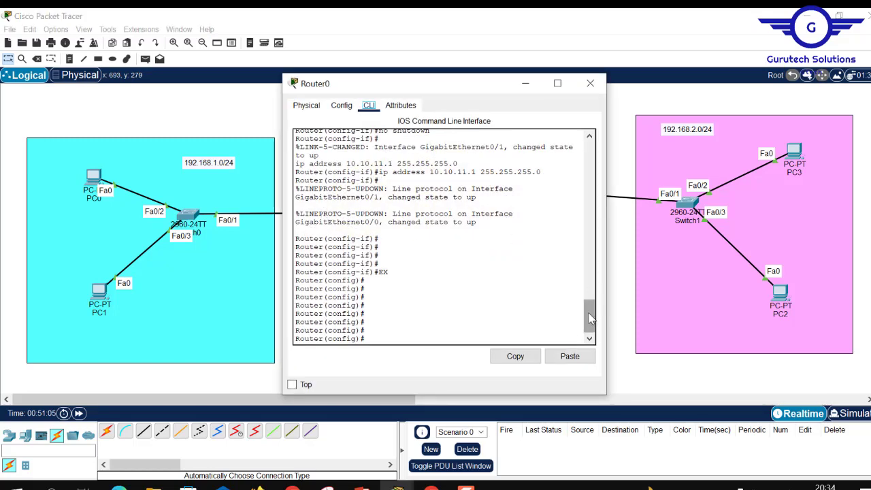
pyautogui.moveTo(591, 317); pyautogui.dragTo(607, 307)
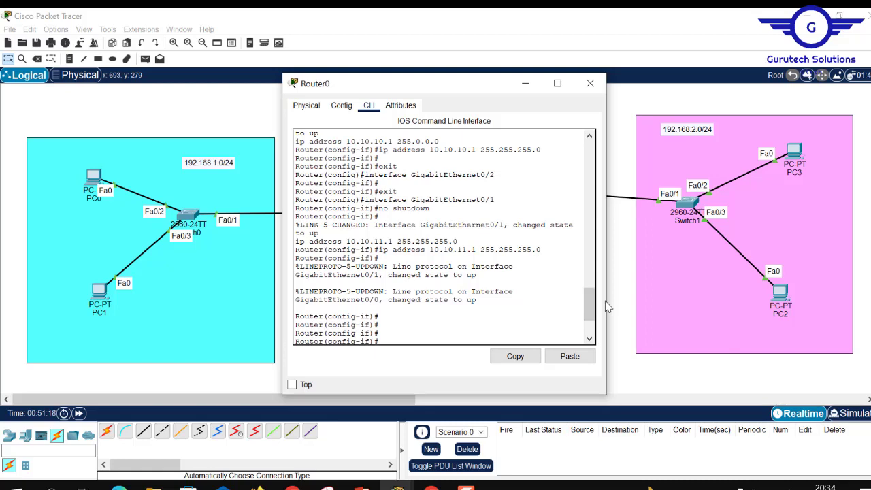
pyautogui.click(592, 91)
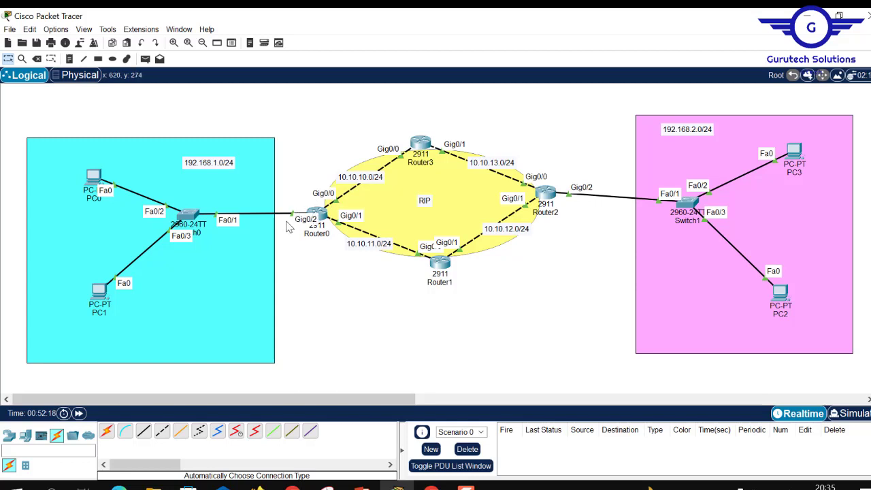
pyautogui.moveTo(315, 218)
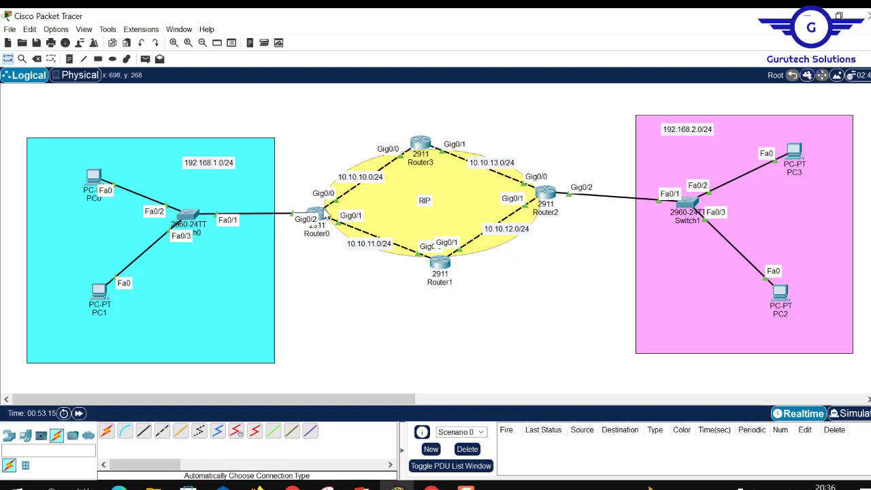
pyautogui.click(316, 215)
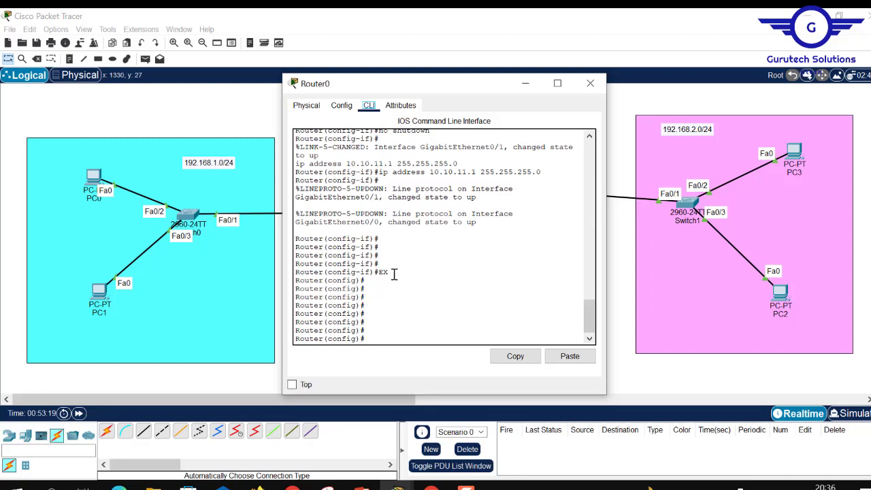
pyautogui.moveTo(389, 271); pyautogui.dragTo(379, 273)
pyautogui.moveTo(479, 224); pyautogui.dragTo(398, 289)
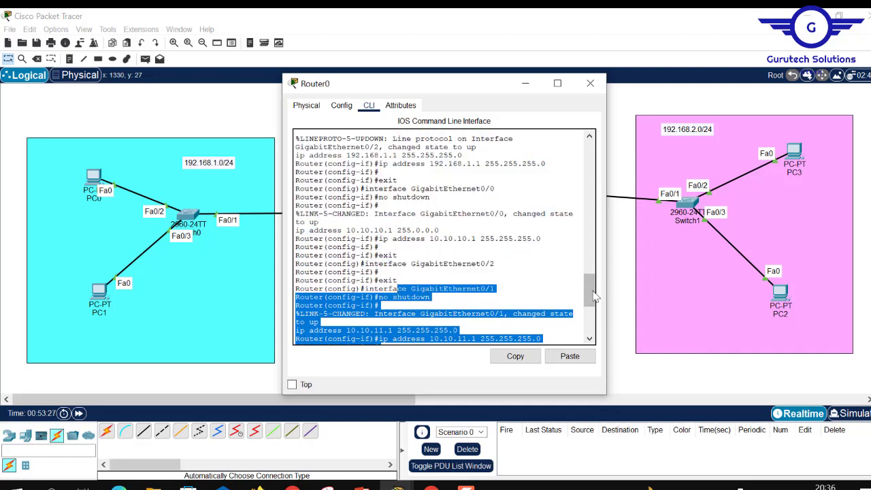
pyautogui.moveTo(592, 307); pyautogui.dragTo(593, 344)
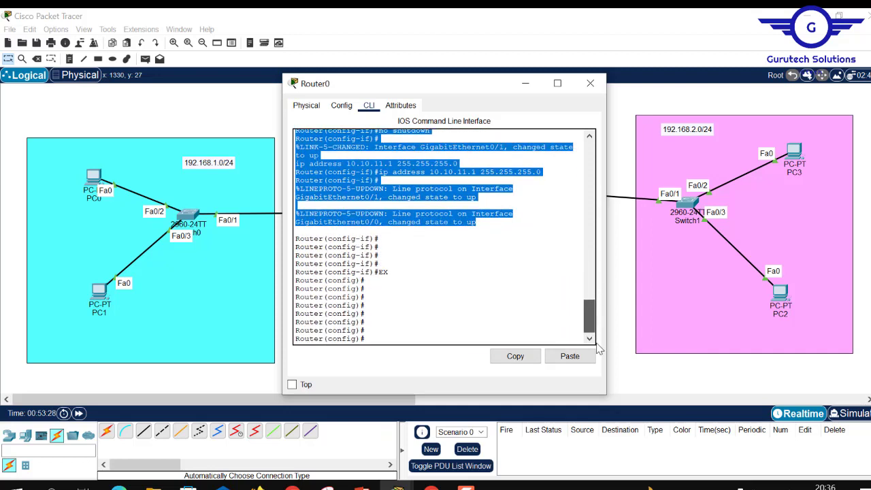
# Enter Router0's GigabitEthernet0/0 interface settings and examine the resulting configuration mode in the command line
pyautogui.click(344, 107)
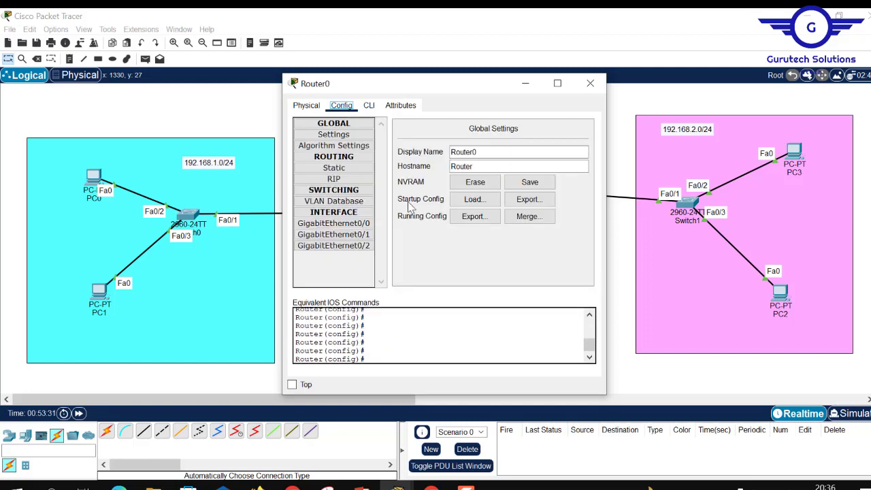
pyautogui.click(360, 225)
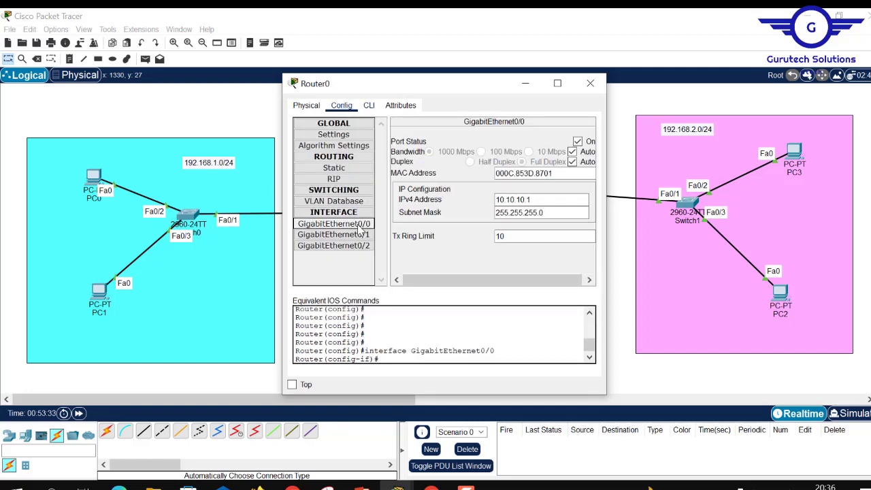
pyautogui.click(370, 108)
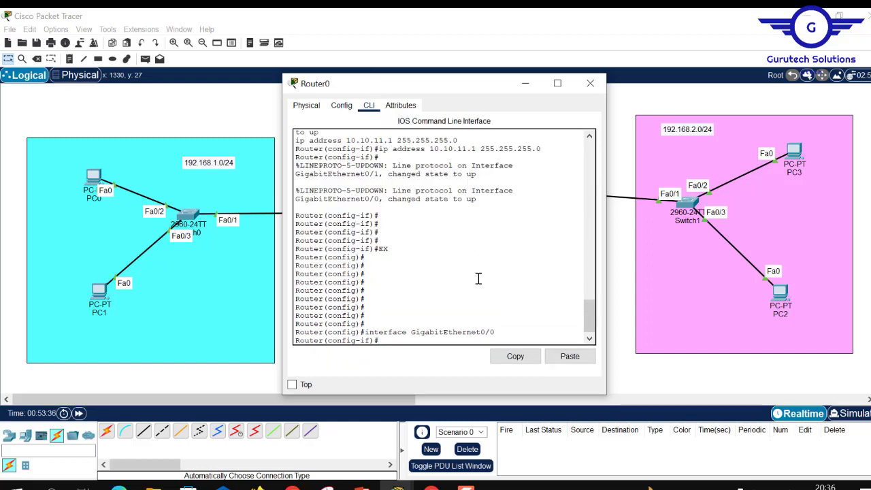
pyautogui.click(342, 107)
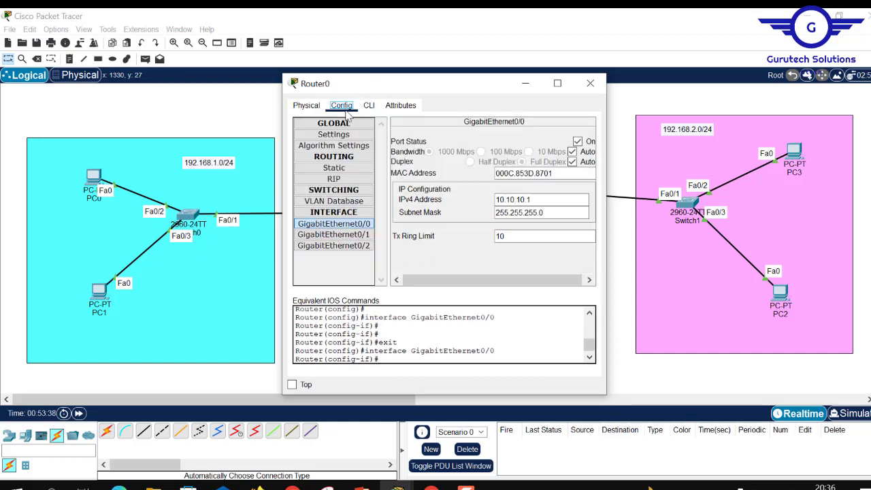
pyautogui.click(369, 105)
pyautogui.press('Return')
pyautogui.press('Return')
pyautogui.press('Return')
pyautogui.press('Return')
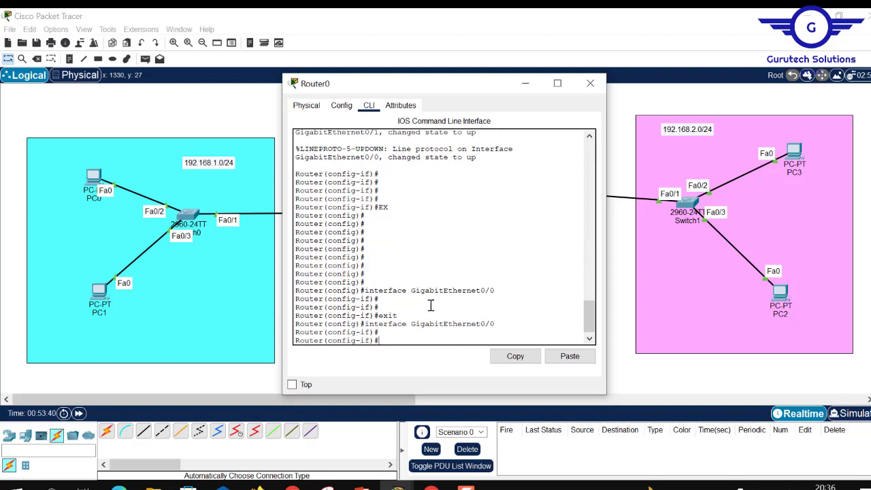
# Exit Router0's GigabitEthernet0/0 interface mode to global configuration mode
pyautogui.write('ex')
pyautogui.press('Return')
pyautogui.press('Return')
pyautogui.press('Return')
pyautogui.press('Return')
pyautogui.press('Return')
pyautogui.press('Return')
pyautogui.press('Return')
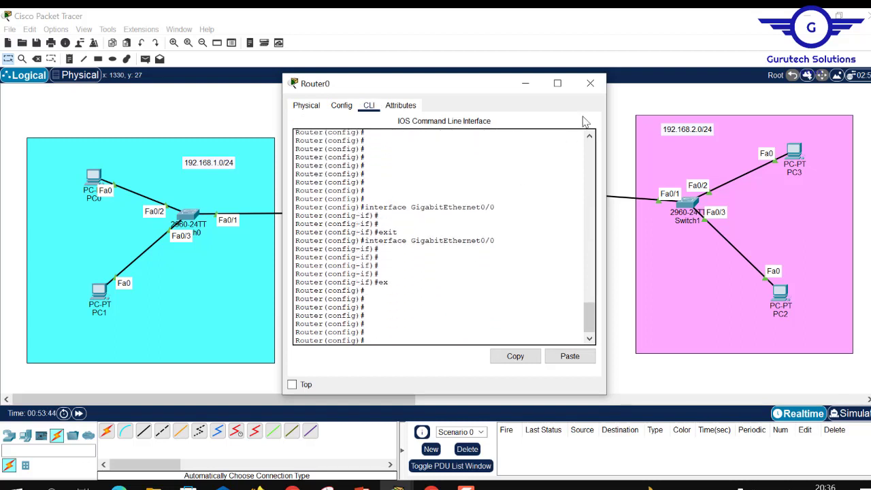
# Enter RIP router configuration on Router0 and set the protocol to version 2
pyautogui.click(525, 83)
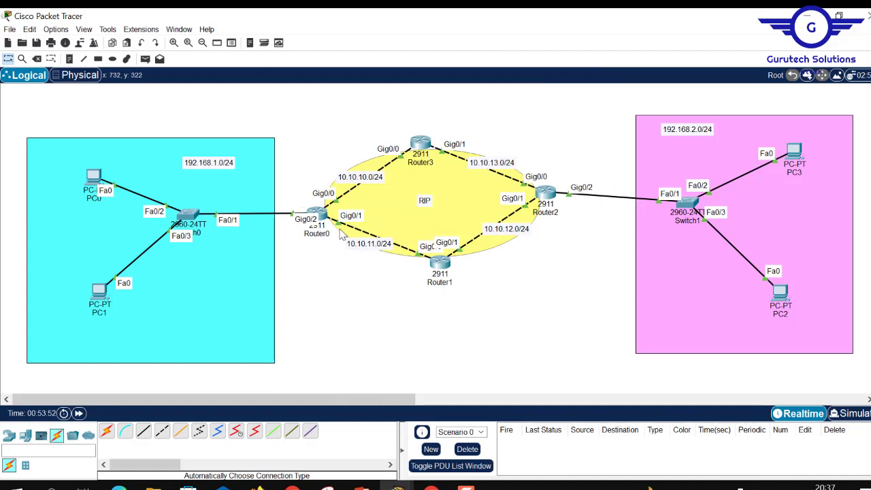
pyautogui.click(316, 214)
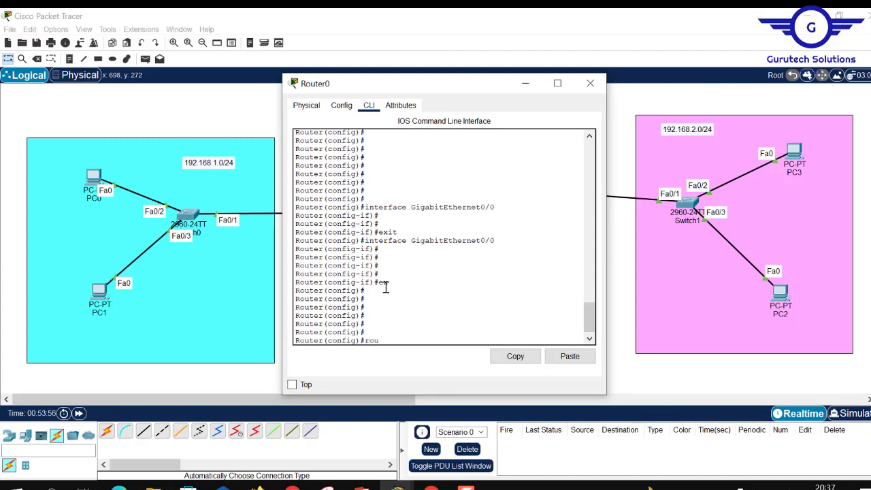
pyautogui.write('router rip')
pyautogui.press('Return')
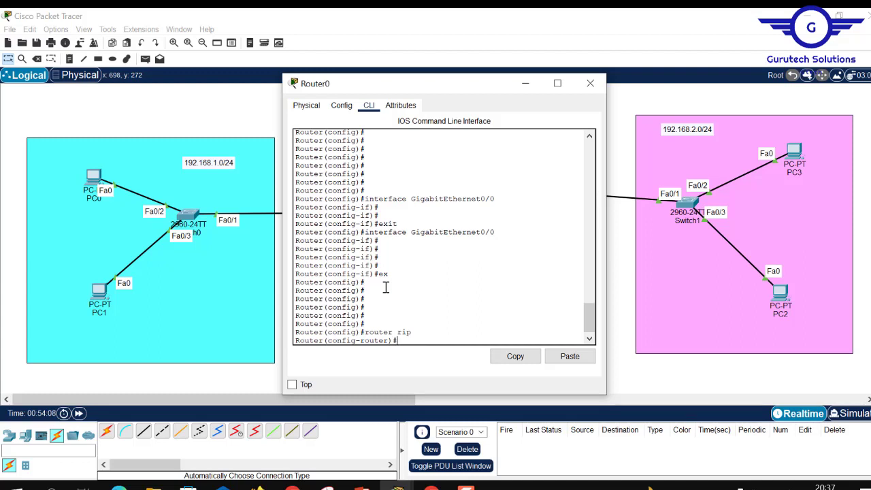
pyautogui.write('version 2')
pyautogui.press('Return')
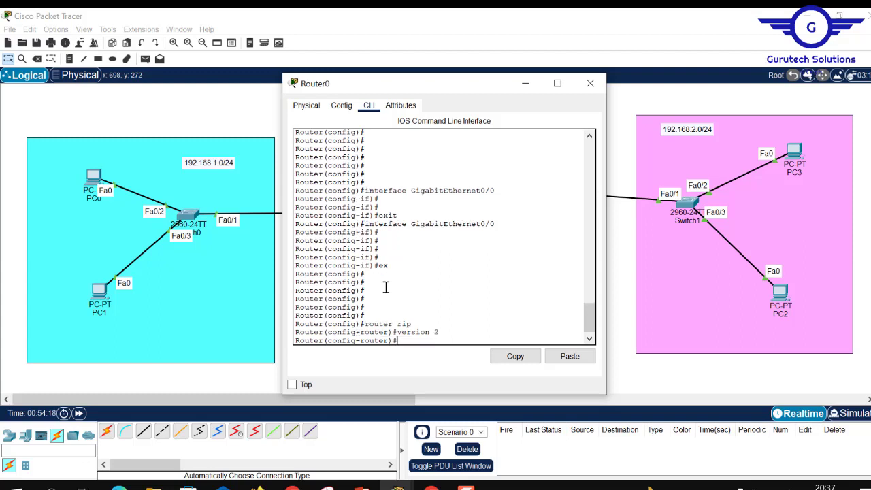
pyautogui.click(482, 47)
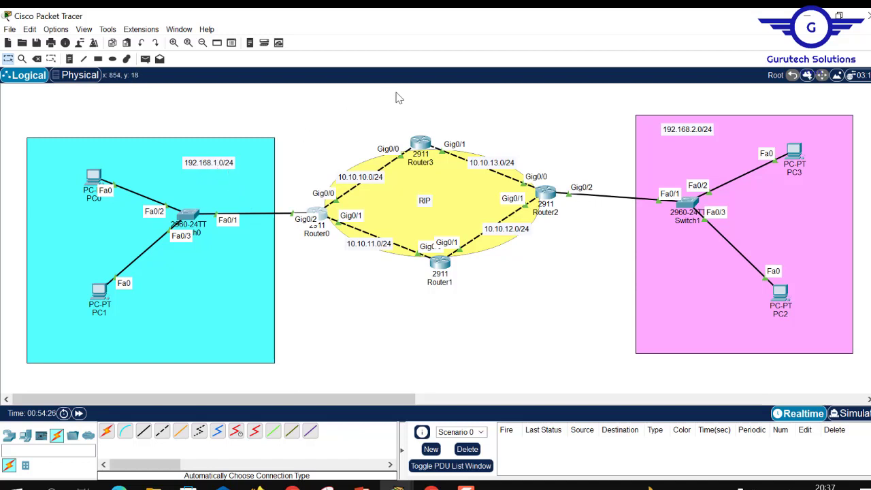
pyautogui.click(320, 214)
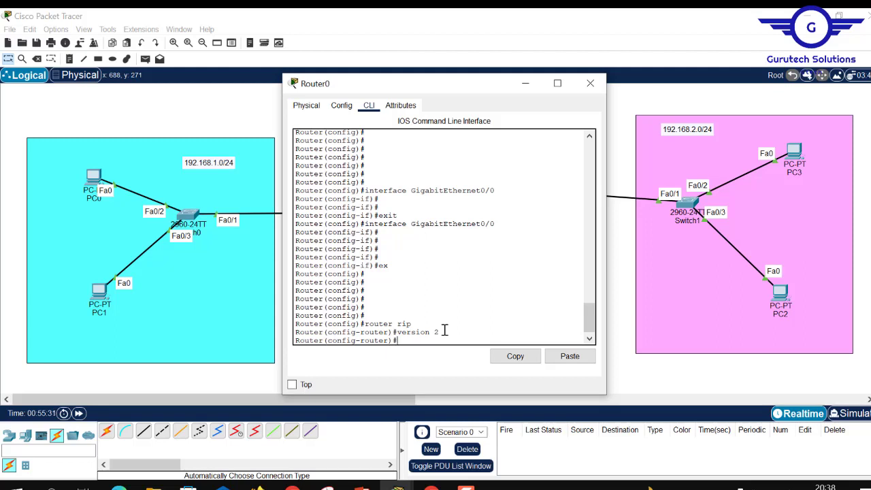
pyautogui.moveTo(441, 332); pyautogui.dragTo(365, 325)
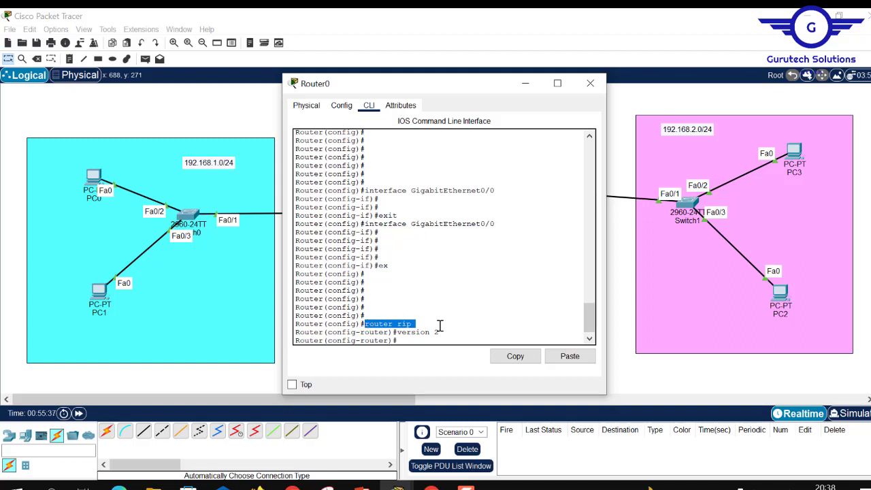
pyautogui.moveTo(449, 333); pyautogui.dragTo(399, 334)
pyautogui.click(413, 325)
pyautogui.click(466, 31)
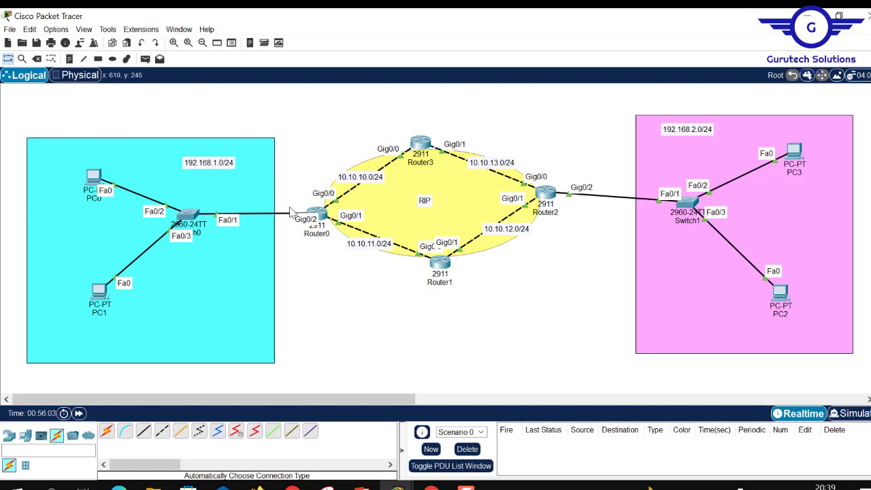
# Add the LAN network 192.168.1.0 to Router0's RIP configuration
pyautogui.click(320, 215)
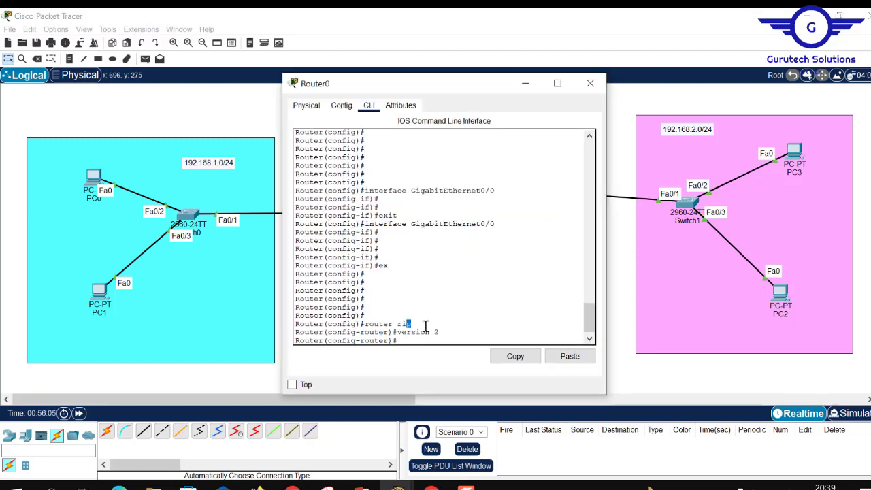
pyautogui.write('network 192')
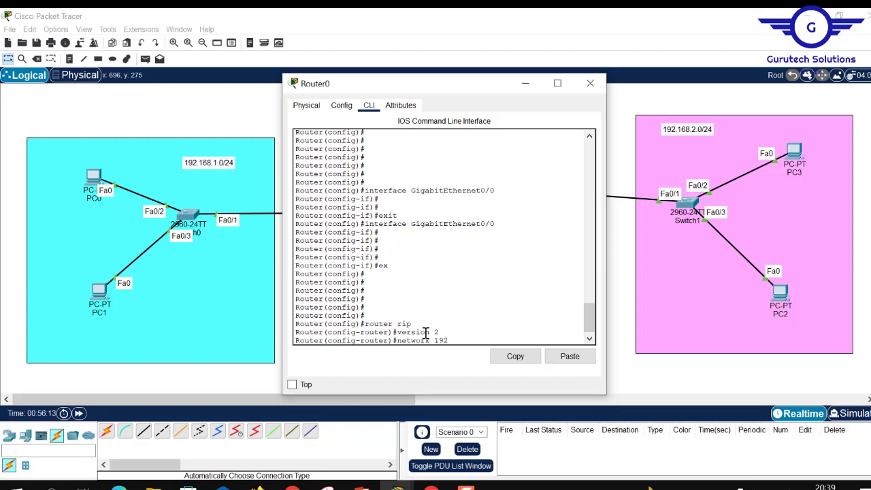
pyautogui.write('.168.1.0')
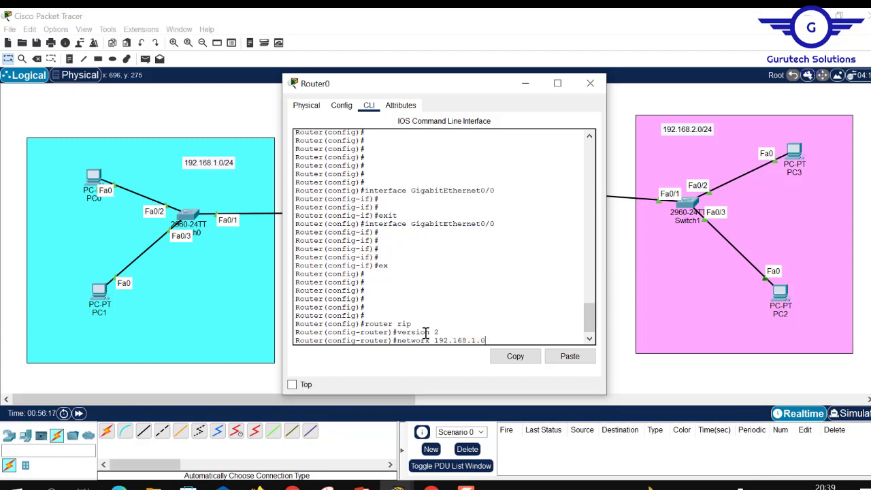
pyautogui.press('Return')
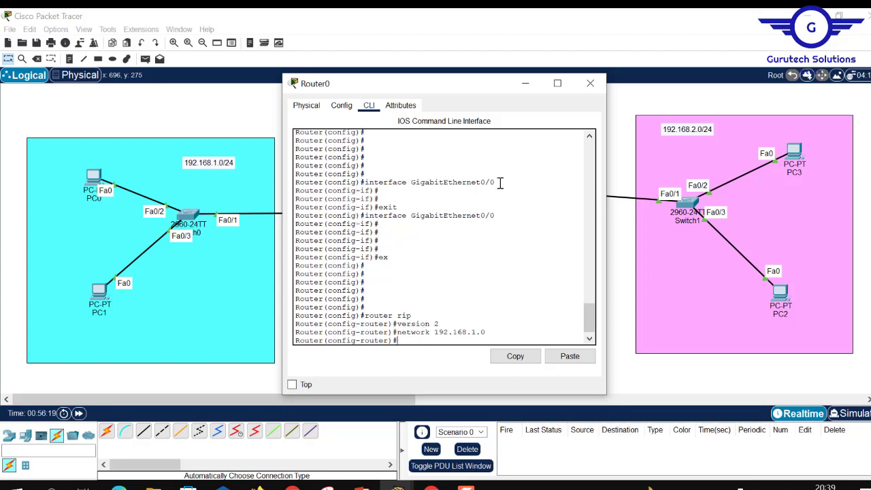
# Add the network 10.10.10.0, linking Router0 to Router3, to Router0's RIP configuration
pyautogui.click(463, 34)
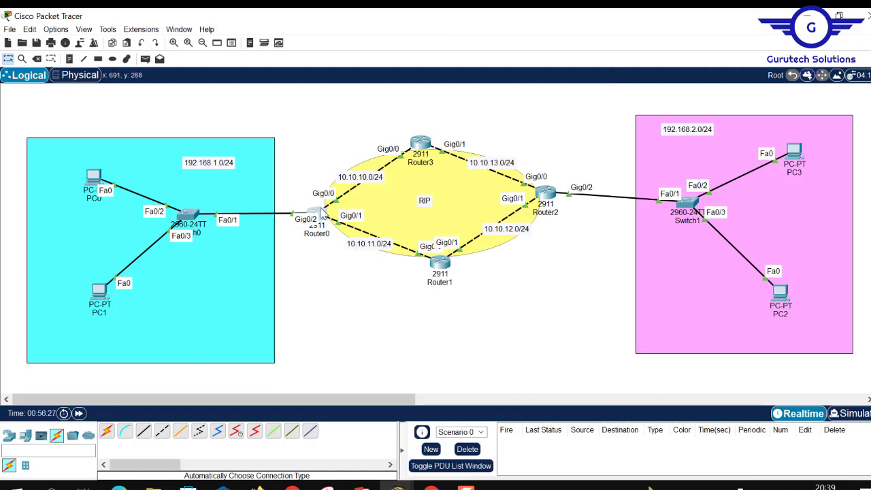
pyautogui.click(326, 216)
pyautogui.write('m')
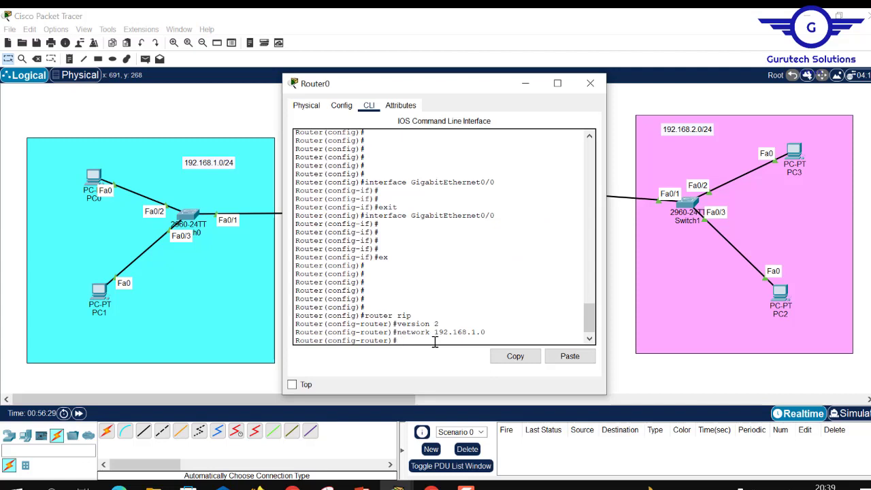
pyautogui.write('etwork 10.10')
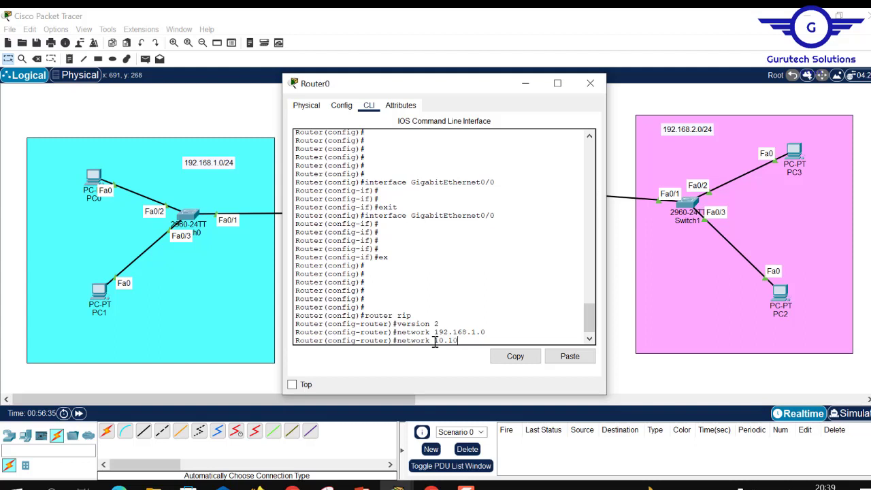
pyautogui.write('.10.0')
pyautogui.press('Return')
# Add the network 10.10.11.0, linking Router0 to Router1, to Router0's RIP configuration
pyautogui.press('Up')
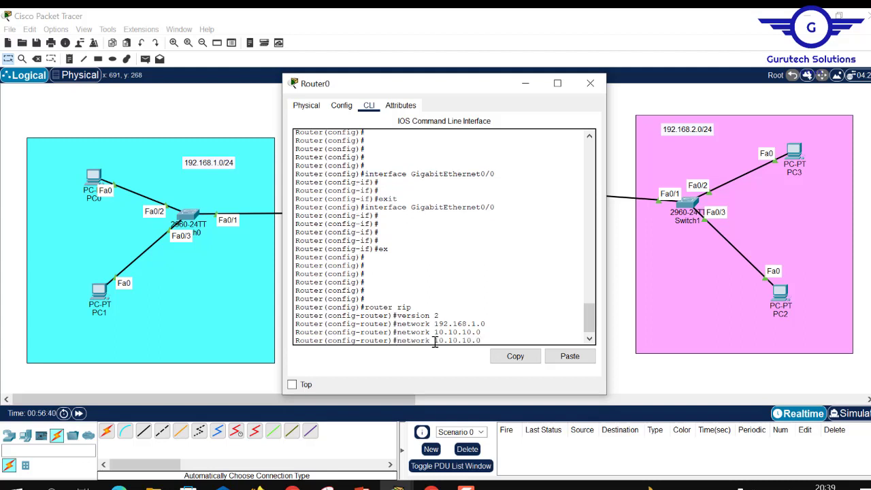
pyautogui.press('BackSpace')
pyautogui.press('BackSpace')
pyautogui.press('BackSpace')
pyautogui.write('1.0')
pyautogui.press('Return')
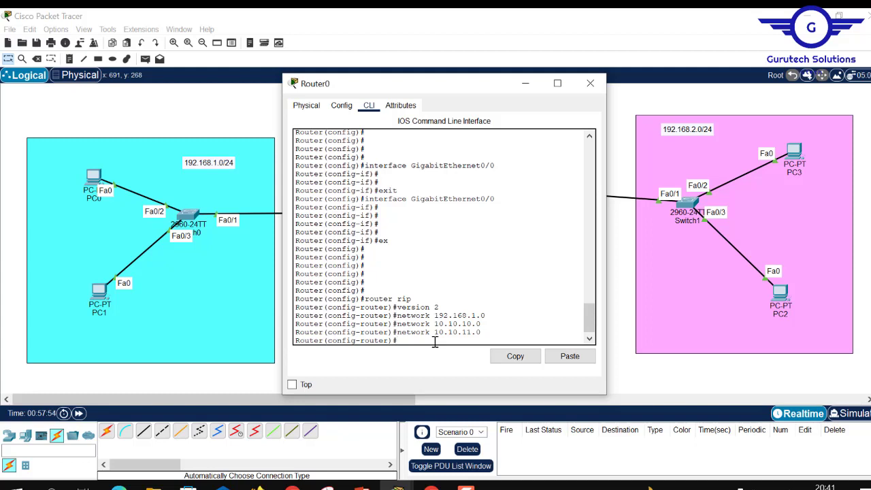
# Disable RIP automatic summarization on Router0 with no auto-summary and exit to global configuration mode
pyautogui.write('no auto')
pyautogui.press('Tab')
pyautogui.press('Return')
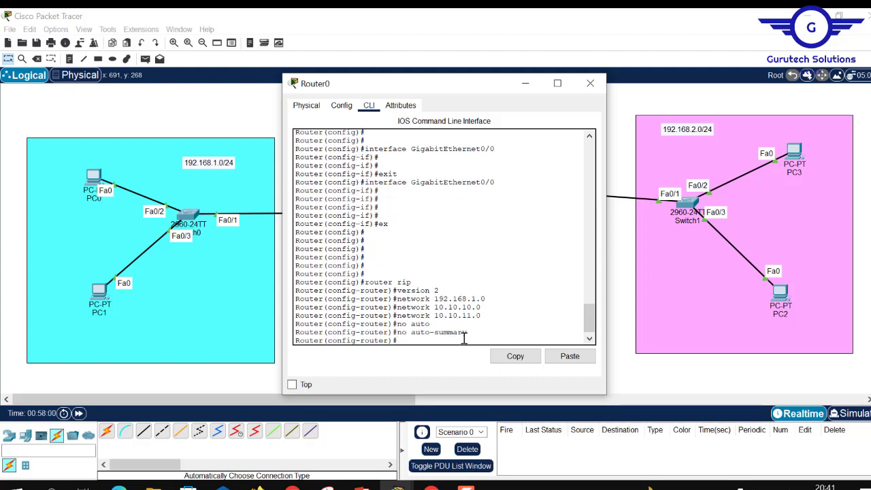
pyautogui.write('exit')
pyautogui.press('Return')
pyautogui.press('Return')
pyautogui.press('Return')
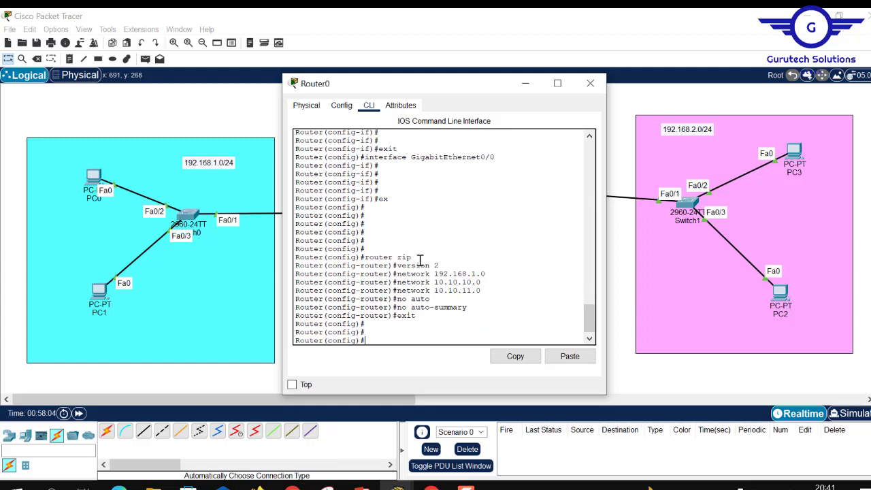
pyautogui.moveTo(417, 257); pyautogui.dragTo(367, 257)
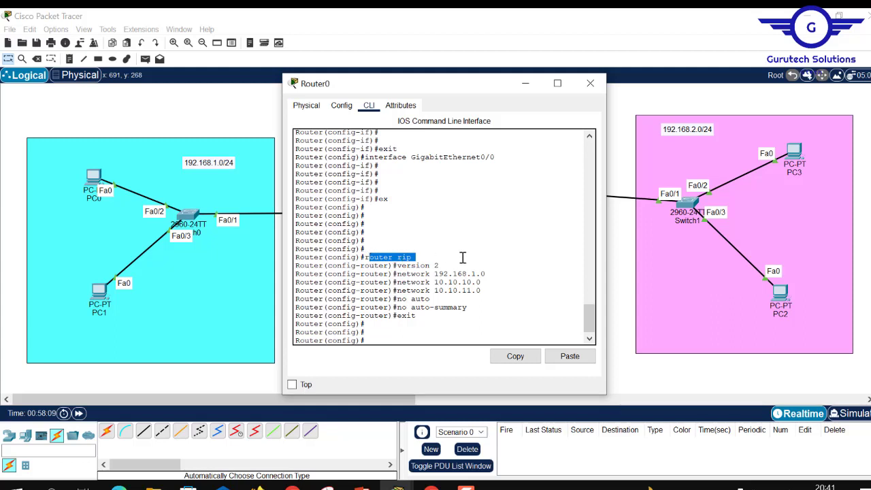
# Review Router0's RIP commands in the console, from router rip and version 2 through the network statements and no auto-summary
pyautogui.moveTo(450, 263); pyautogui.dragTo(401, 266)
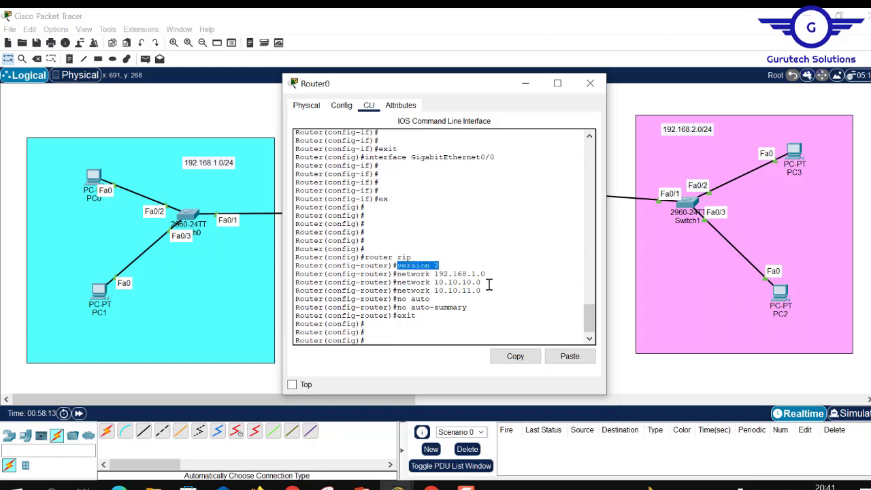
pyautogui.moveTo(486, 283); pyautogui.dragTo(405, 275)
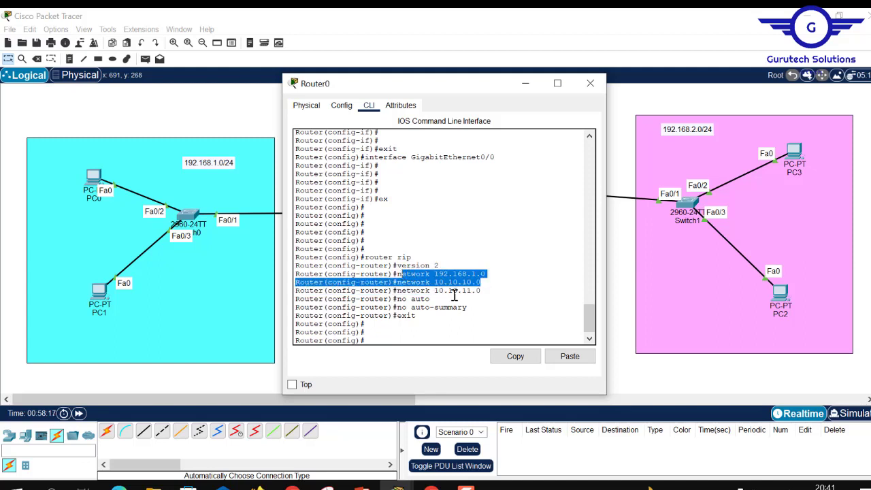
pyautogui.moveTo(475, 308); pyautogui.dragTo(401, 307)
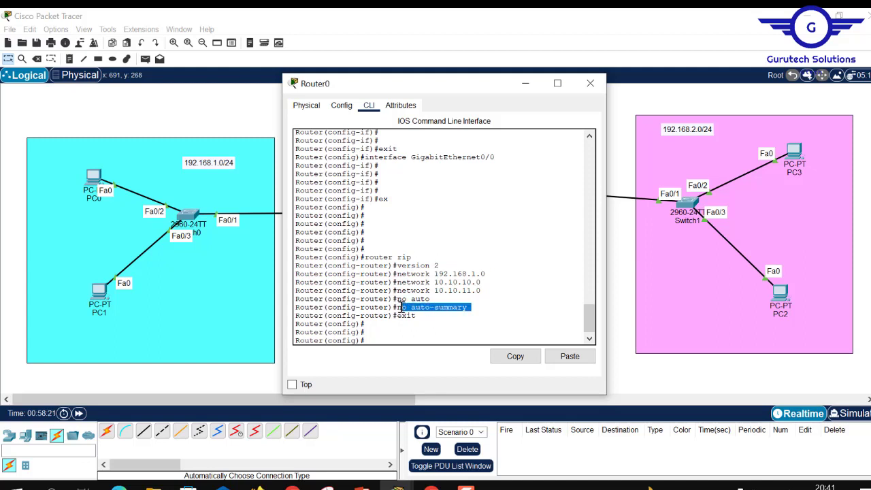
pyautogui.moveTo(482, 291); pyautogui.dragTo(397, 274)
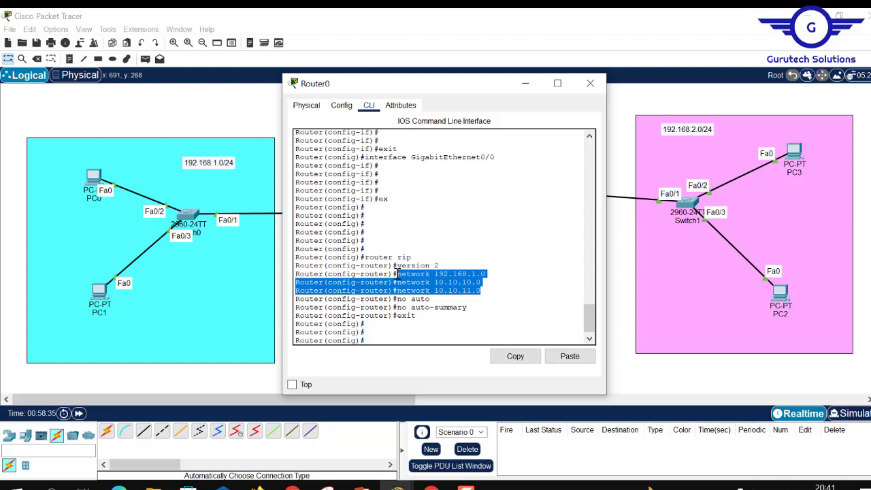
# Save Router0's running configuration with do wr and close the router's window
pyautogui.click(399, 330)
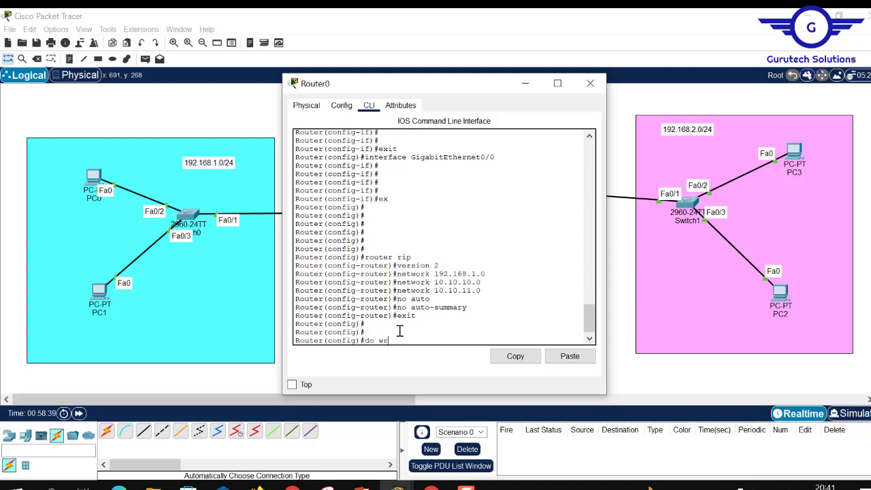
pyautogui.press('Return')
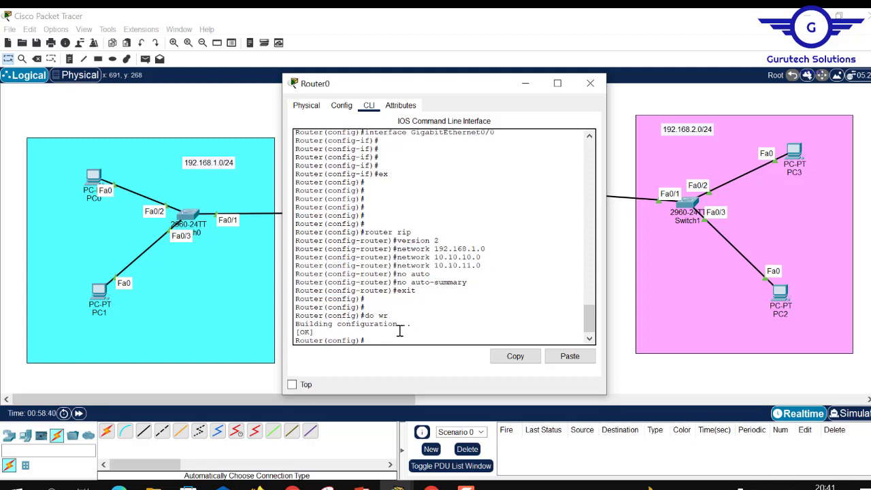
pyautogui.click(590, 84)
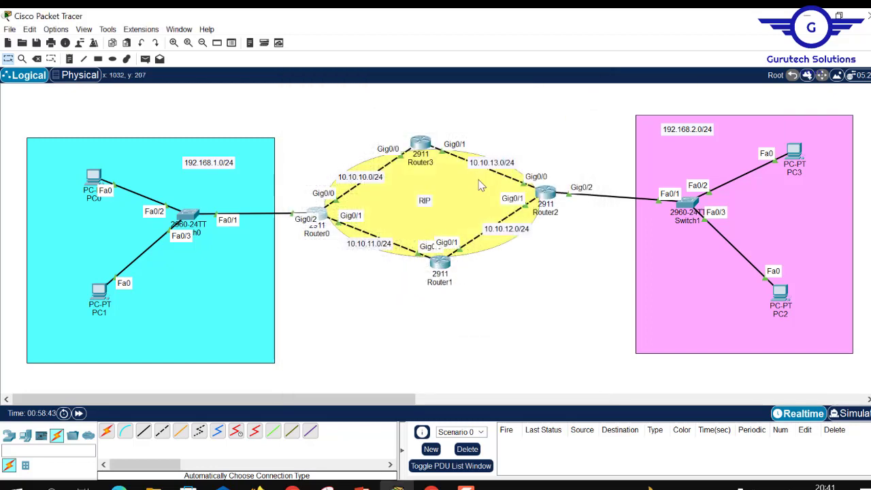
# Open Router1's command line and enter global configuration mode with en and conf t
pyautogui.click(439, 262)
pyautogui.click(369, 105)
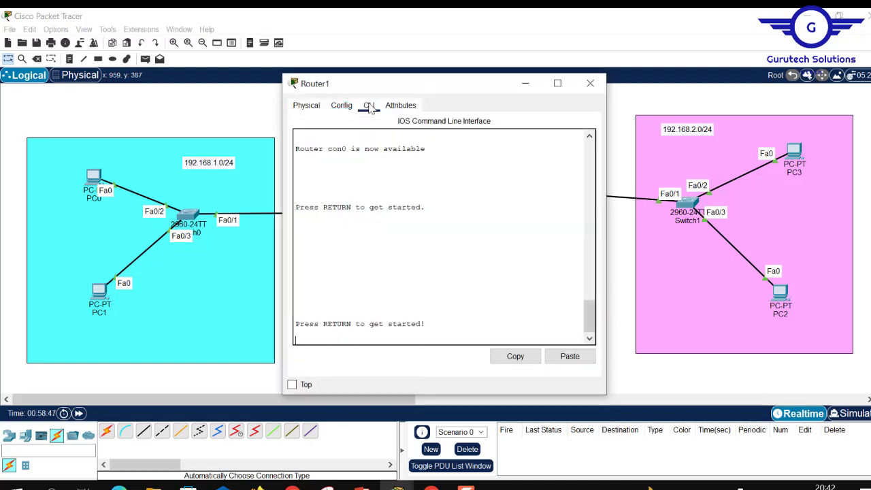
pyautogui.press('Return')
pyautogui.press('Return')
pyautogui.write('er>e')
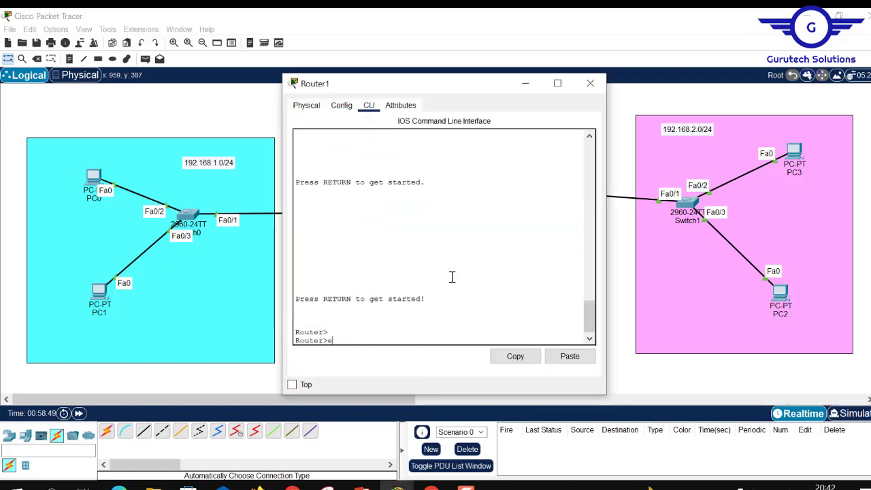
pyautogui.write('n')
pyautogui.press('Return')
pyautogui.write('conf')
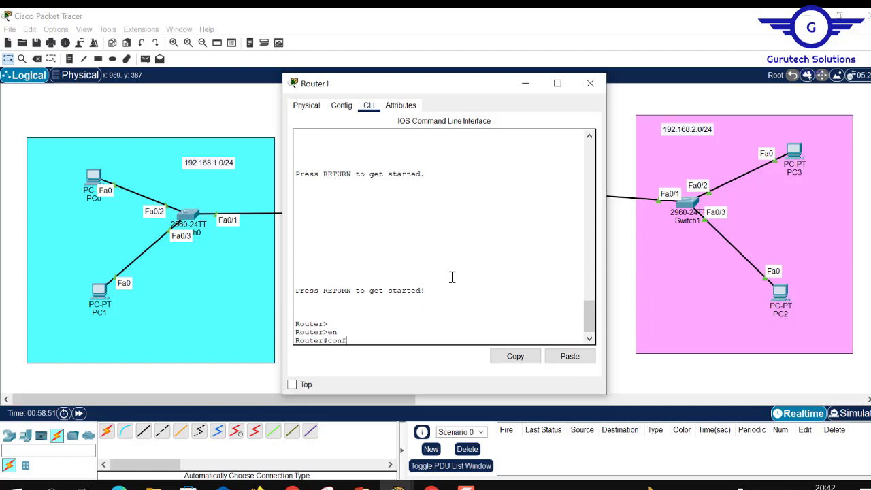
pyautogui.write(' t')
pyautogui.press('Return')
pyautogui.press('Return')
pyautogui.press('Return')
pyautogui.press('Return')
pyautogui.press('Return')
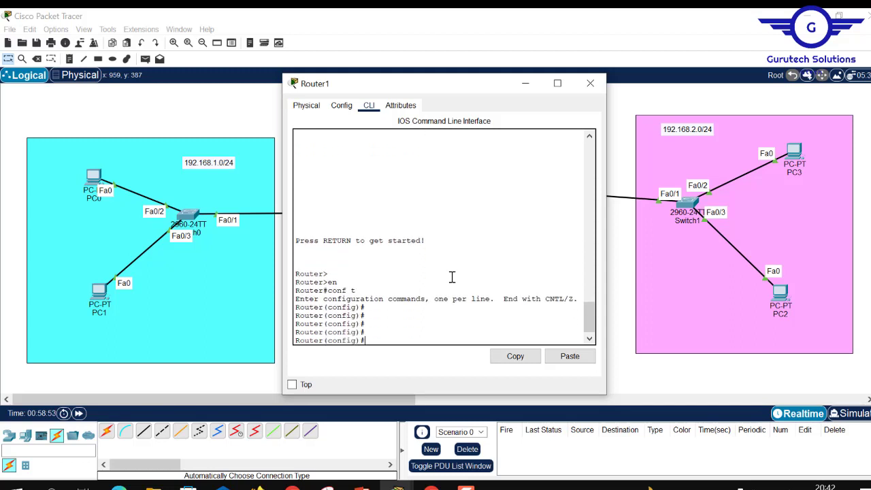
# Start the RIP routing process on Router1 with router rip and set it to version 2
pyautogui.write('router rip')
pyautogui.press('Return')
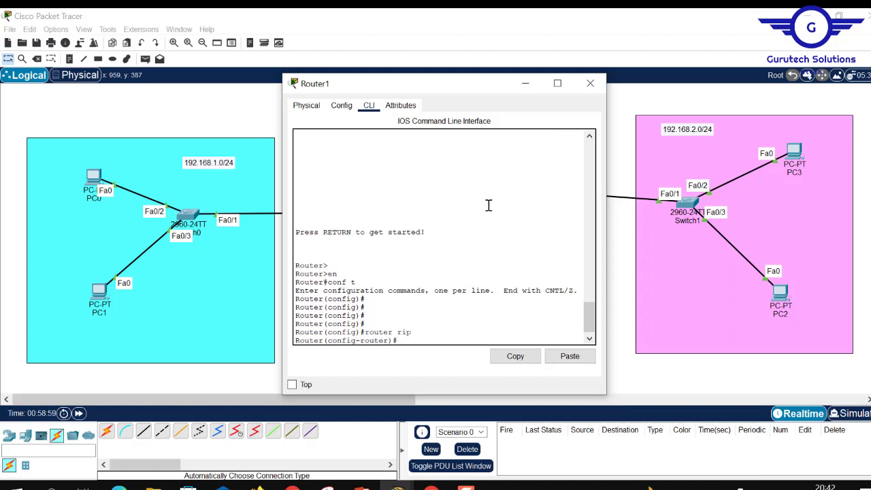
pyautogui.write('vers')
pyautogui.press('Tab')
pyautogui.write('2')
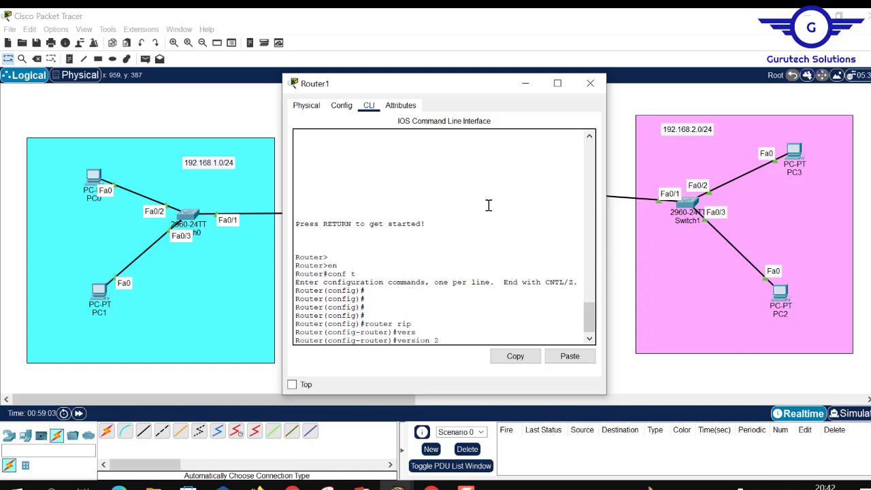
pyautogui.press('Return')
# Check Router1's links in the topology and add the network 10.10.11.0 to its RIP configuration
pyautogui.click(590, 83)
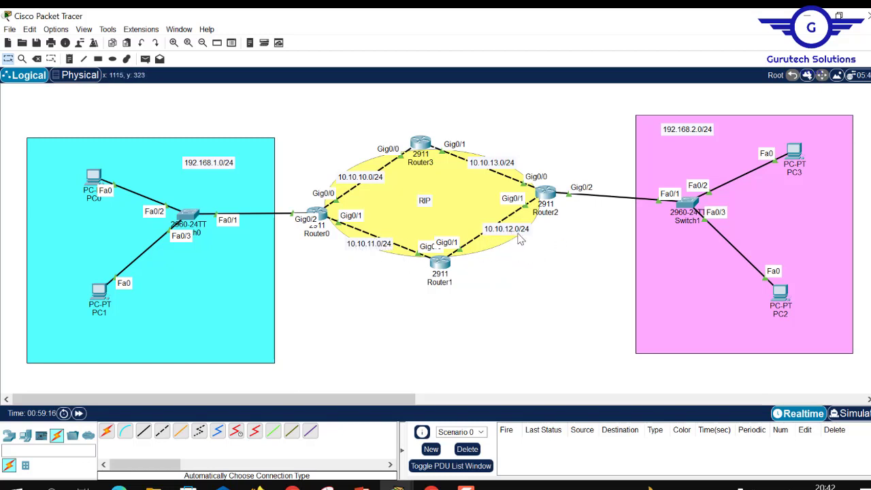
pyautogui.click(442, 268)
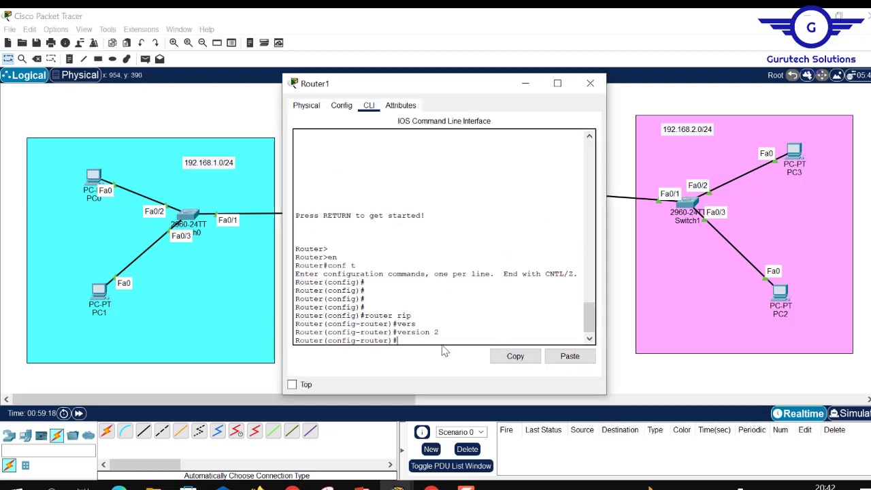
pyautogui.write('network 10.10.11.0')
pyautogui.press('Return')
# Add the network 10.10.12.0, linking Router1 to Router2, to Router1's RIP configuration
pyautogui.press('Up')
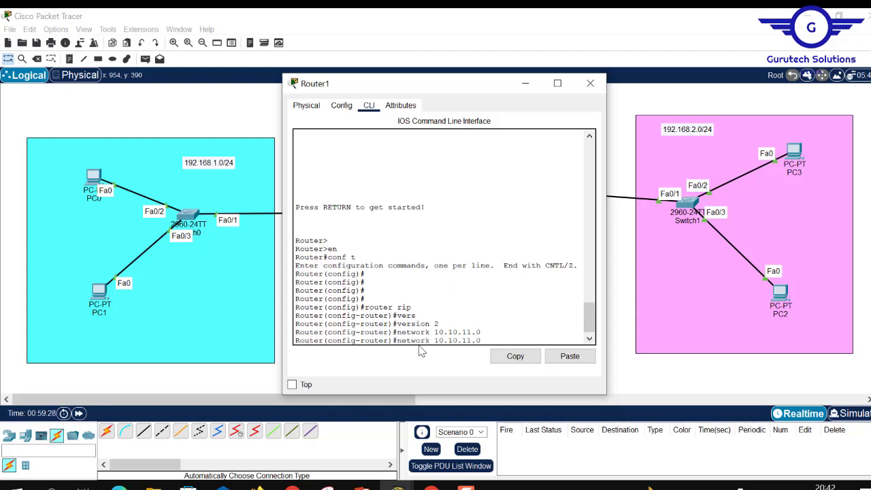
pyautogui.press('BackSpace')
pyautogui.press('BackSpace')
pyautogui.press('BackSpace')
pyautogui.write('2.0')
pyautogui.press('Return')
pyautogui.press('Return')
pyautogui.press('Return')
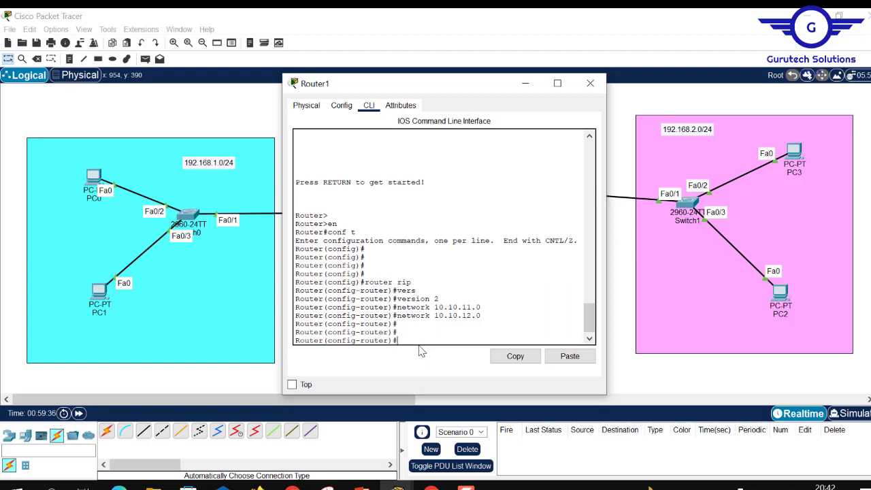
# Disable RIP automatic summarization on Router1 with no auto-summary and exit to global configuration mode
pyautogui.write('no aut')
pyautogui.press('Tab')
pyautogui.press('Return')
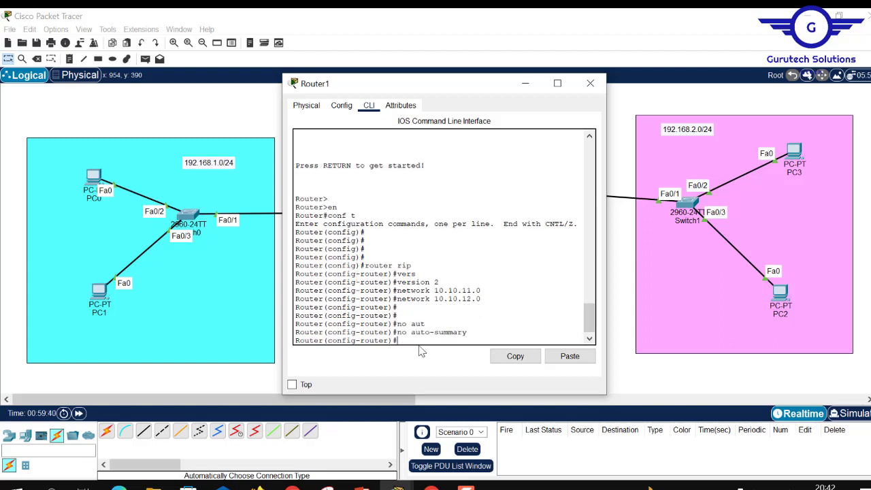
pyautogui.write('ex')
pyautogui.press('Return')
pyautogui.press('Return')
pyautogui.press('Return')
pyautogui.press('Return')
# Save Router1's running configuration with do wr and close the router's window
pyautogui.write('d')
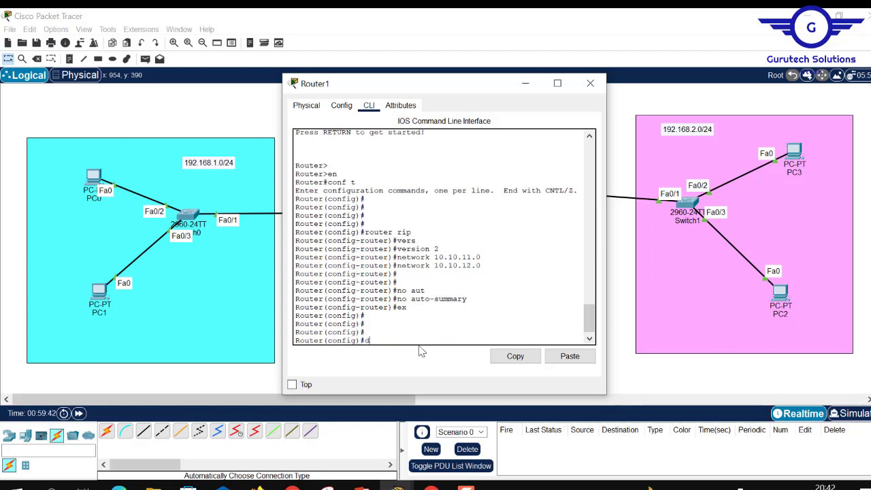
pyautogui.write('o wr')
pyautogui.press('Return')
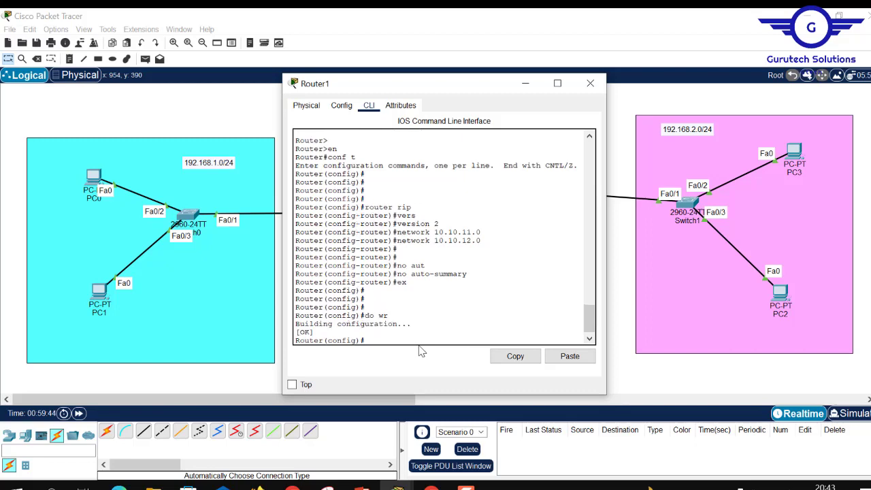
pyautogui.click(590, 83)
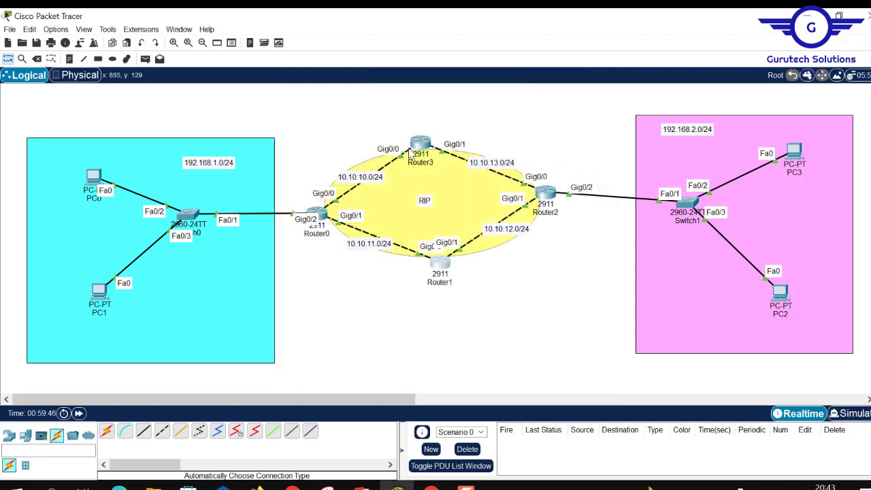
# Open Router3's command line and enter global configuration mode with en and conf t
pyautogui.click(420, 141)
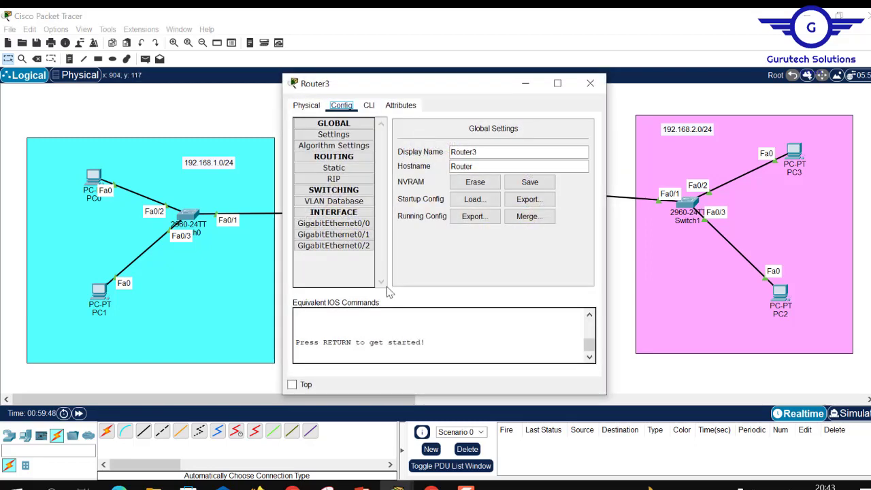
pyautogui.click(373, 107)
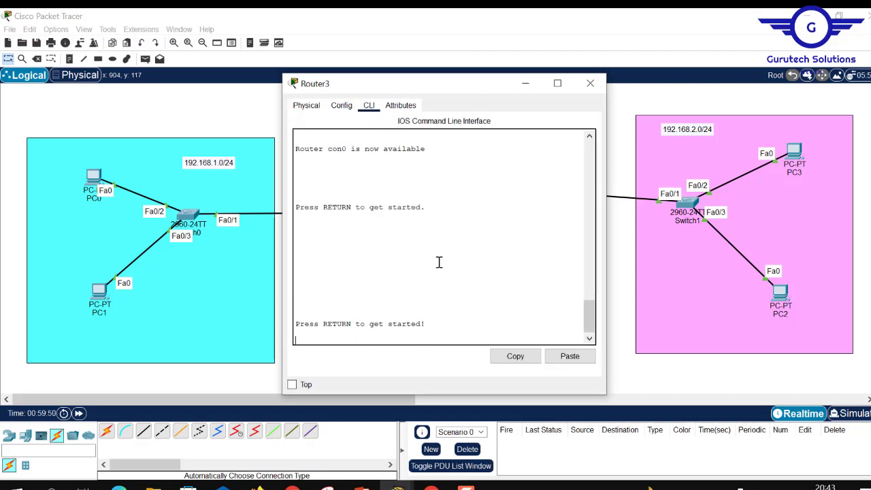
pyautogui.press('Return')
pyautogui.press('Return')
pyautogui.write('en')
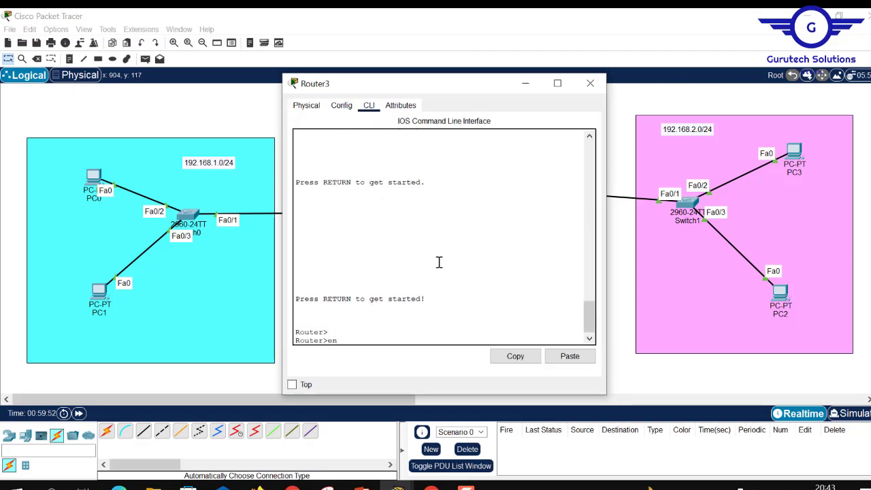
pyautogui.press('Return')
pyautogui.write('conf t')
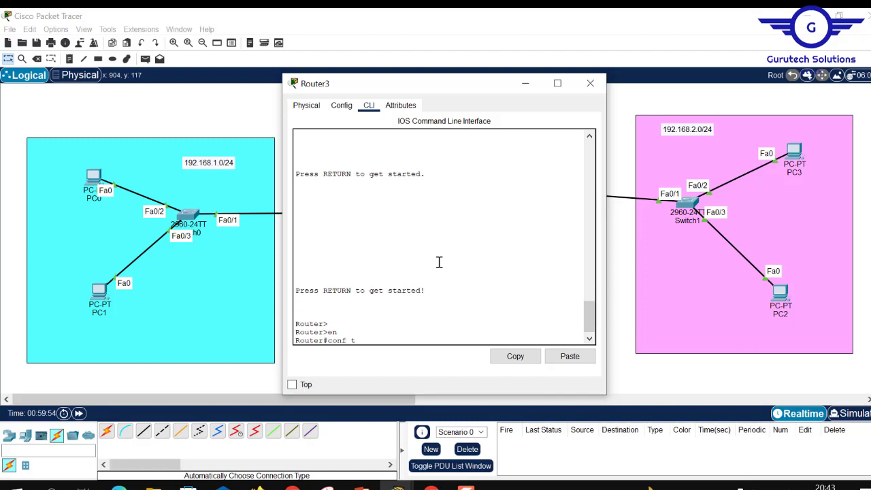
pyautogui.press('Return')
pyautogui.press('Return')
pyautogui.press('Return')
pyautogui.press('Return')
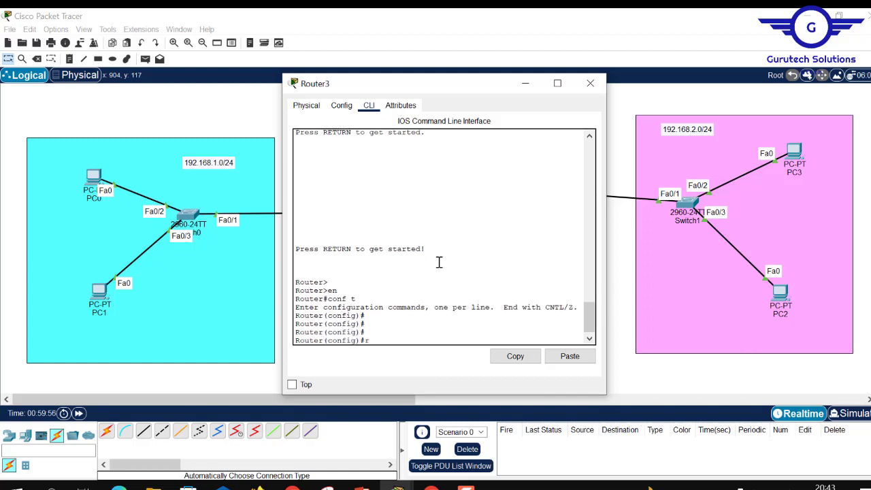
# Start the RIP routing process on Router3 with router rip and set it to version 2
pyautogui.write('router rip')
pyautogui.press('Return')
pyautogui.press('Return')
pyautogui.write('ver')
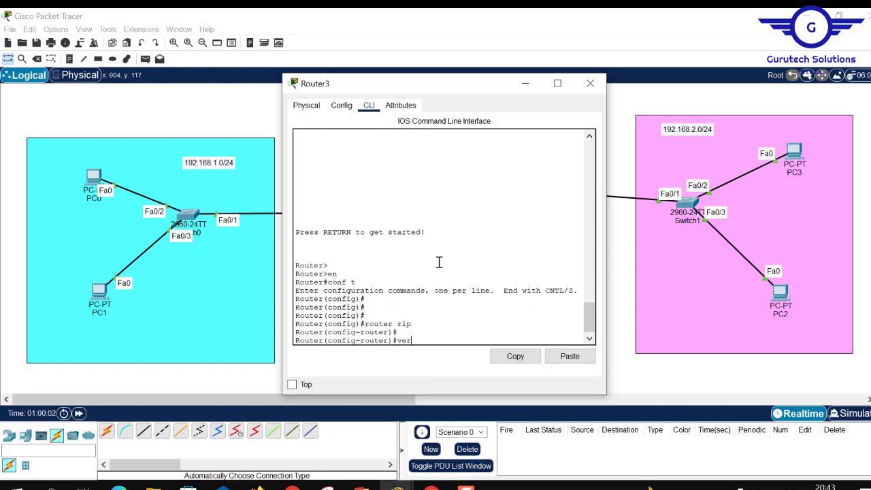
pyautogui.write('s')
pyautogui.press('Tab')
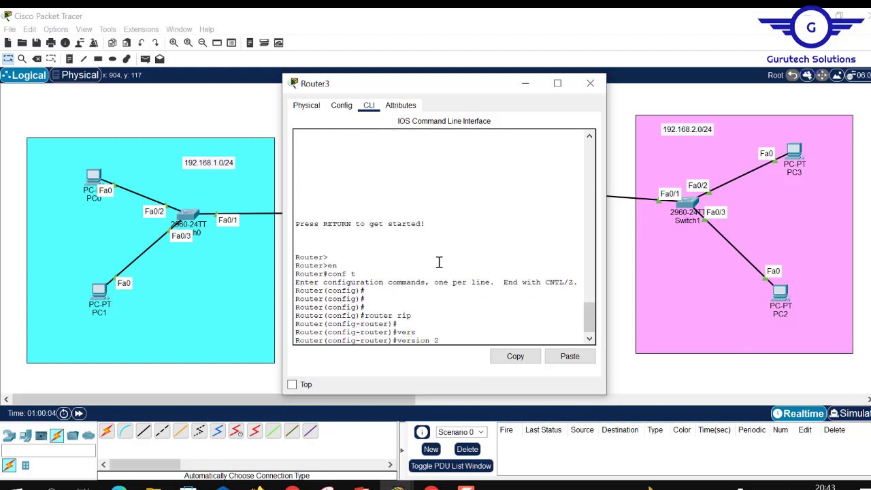
pyautogui.press('Return')
pyautogui.press('Return')
pyautogui.press('Return')
# Check Router3's links in the topology and add the network 10.10.10.0 to its RIP configuration
pyautogui.click(495, 14)
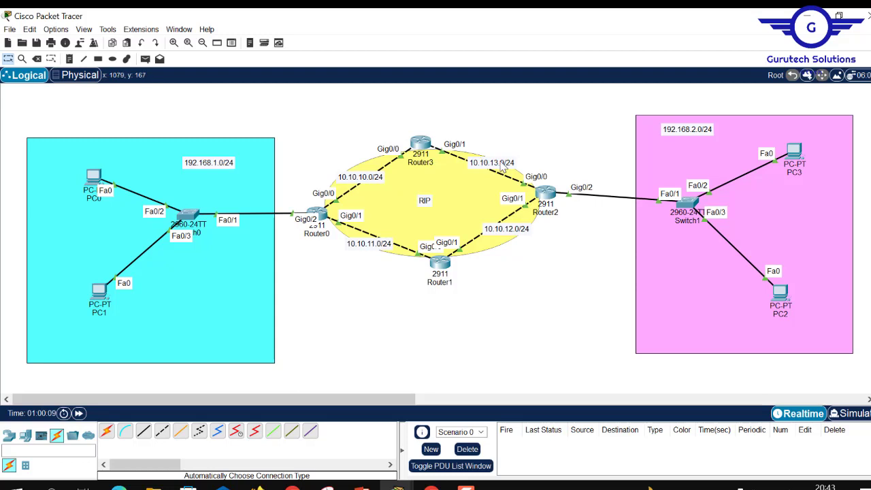
pyautogui.click(424, 153)
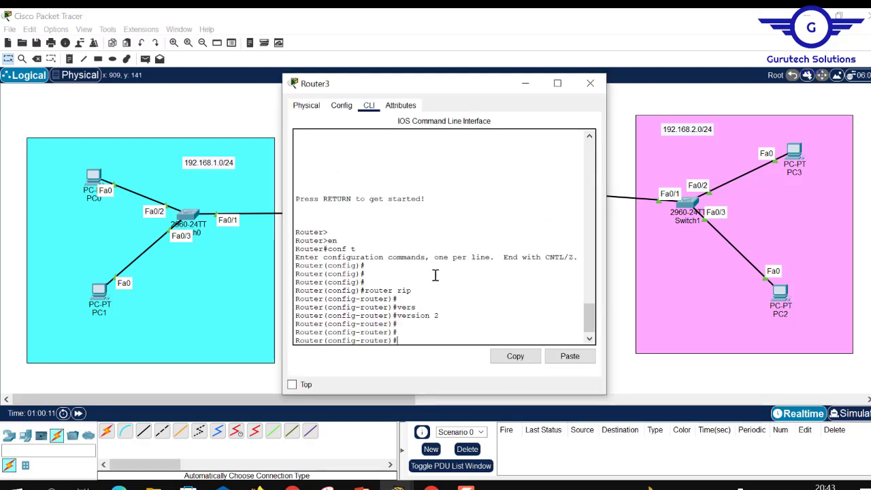
pyautogui.write('netwo')
pyautogui.press('Tab')
pyautogui.write('1')
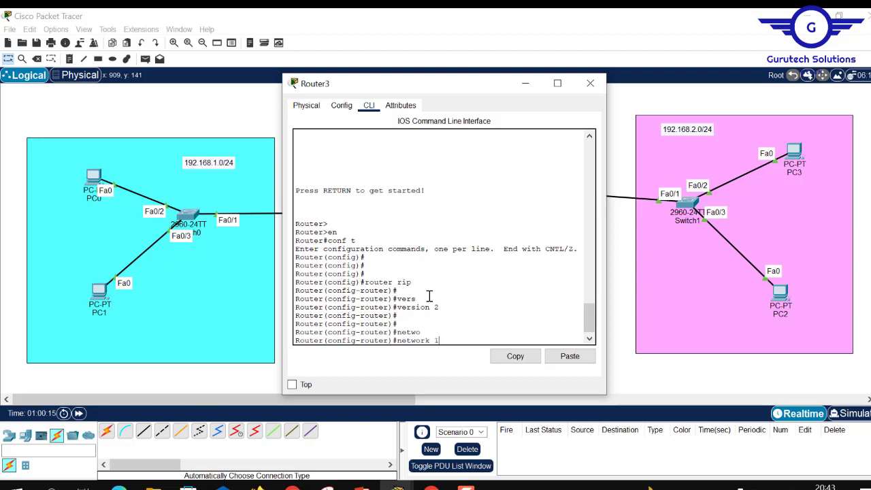
pyautogui.write('0.10.')
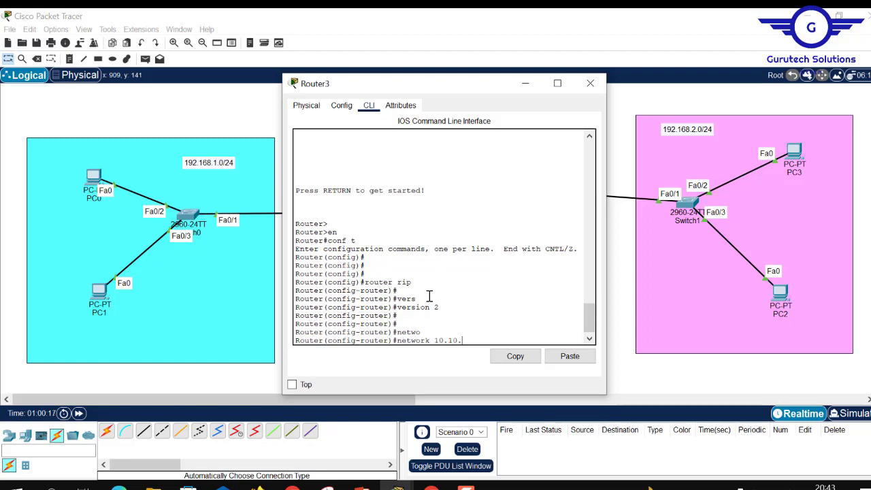
pyautogui.write('10.0')
pyautogui.press('Return')
# Add the network 10.10.13.0, linking Router3 to Router2, to Router3's RIP configuration
pyautogui.press('Up')
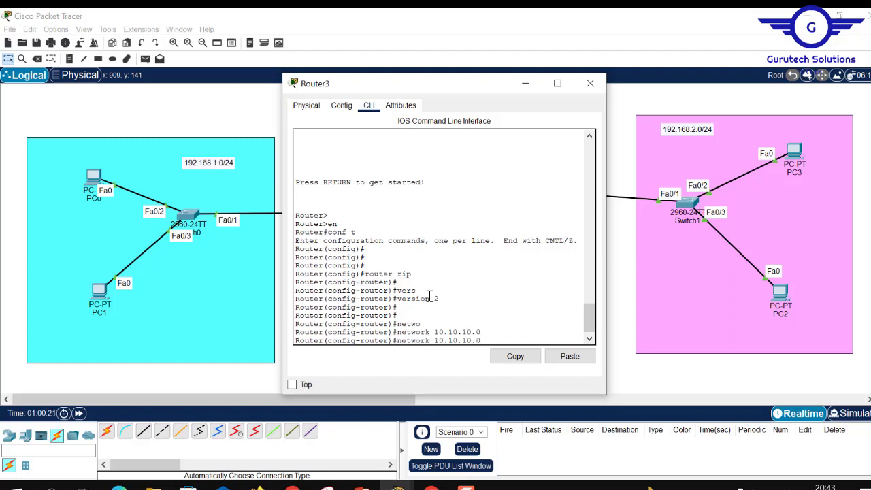
pyautogui.press('BackSpace')
pyautogui.press('BackSpace')
pyautogui.press('BackSpace')
pyautogui.write('3.0')
pyautogui.press('Return')
pyautogui.press('Return')
pyautogui.press('Return')
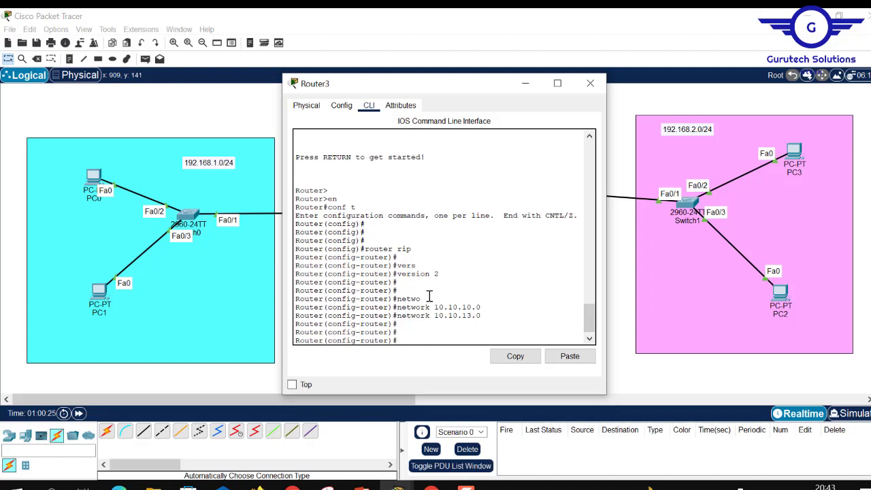
# Disable automatic route summarization in Router3's RIP configuration with no auto-summary
pyautogui.write('no aut')
pyautogui.press('Tab')
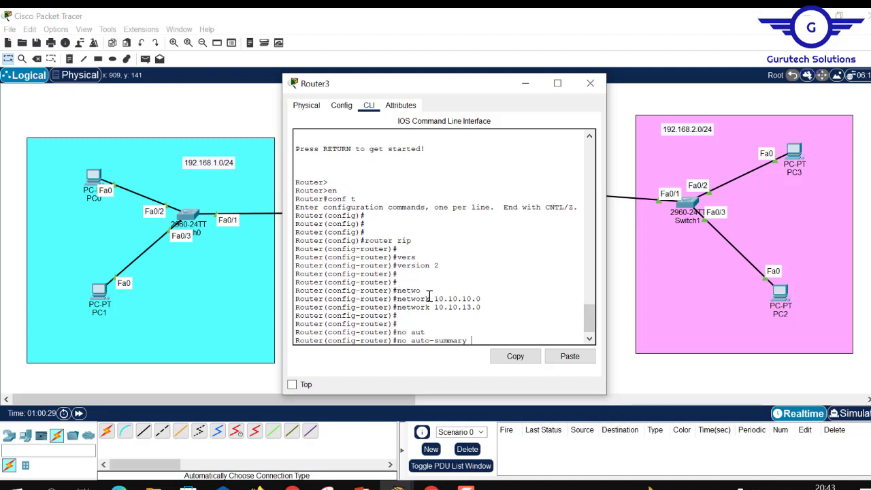
pyautogui.press('Return')
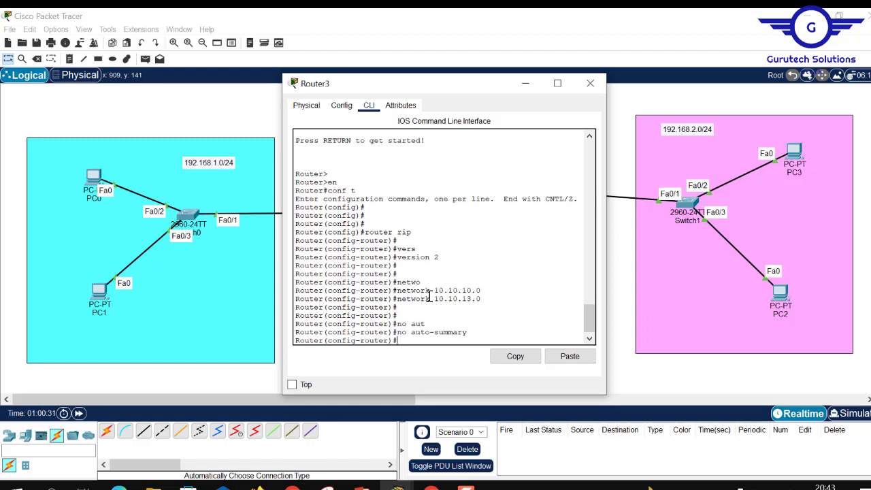
# Exit RIP configuration on Router3, save the configuration with do wr, and close the router's window
pyautogui.write('exit')
pyautogui.press('Return')
pyautogui.press('Return')
pyautogui.press('Return')
pyautogui.write('do wr')
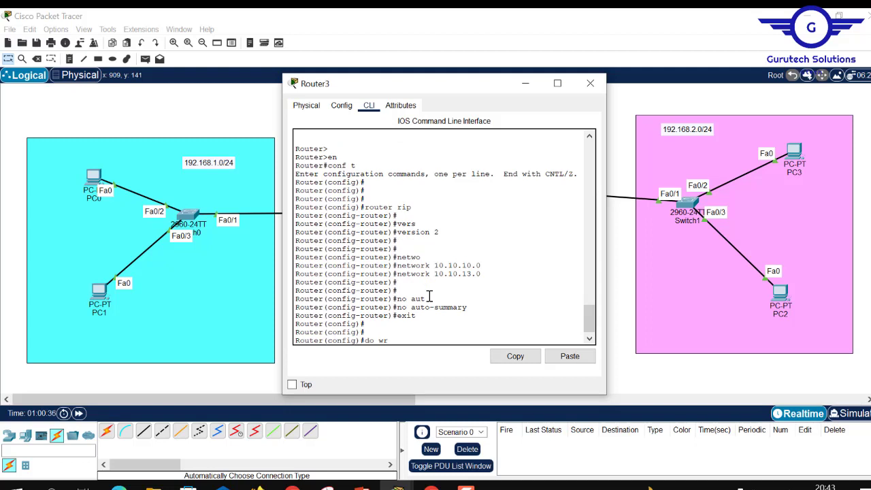
pyautogui.press('Return')
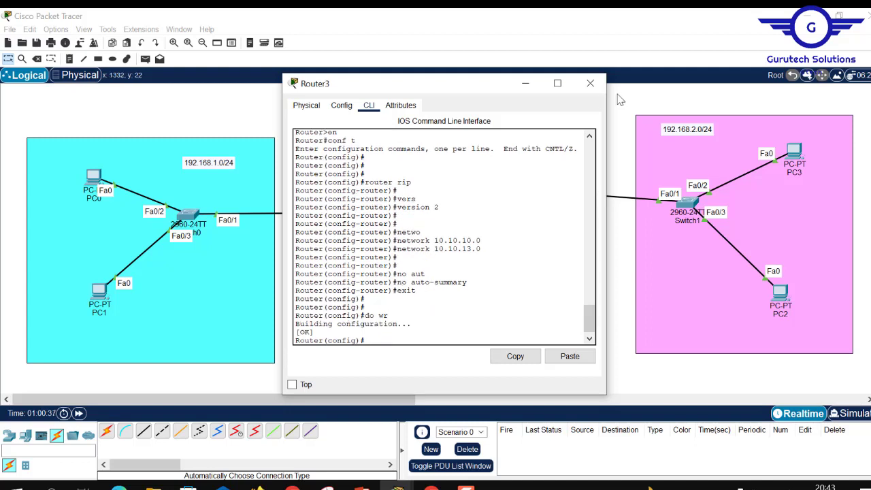
pyautogui.click(590, 86)
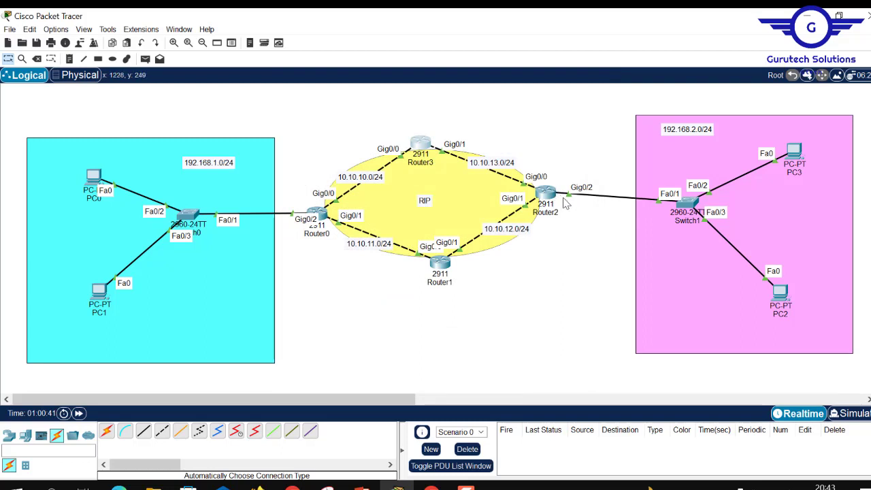
# Open Router2's command line and enter global configuration mode with en and conf t
pyautogui.click(547, 190)
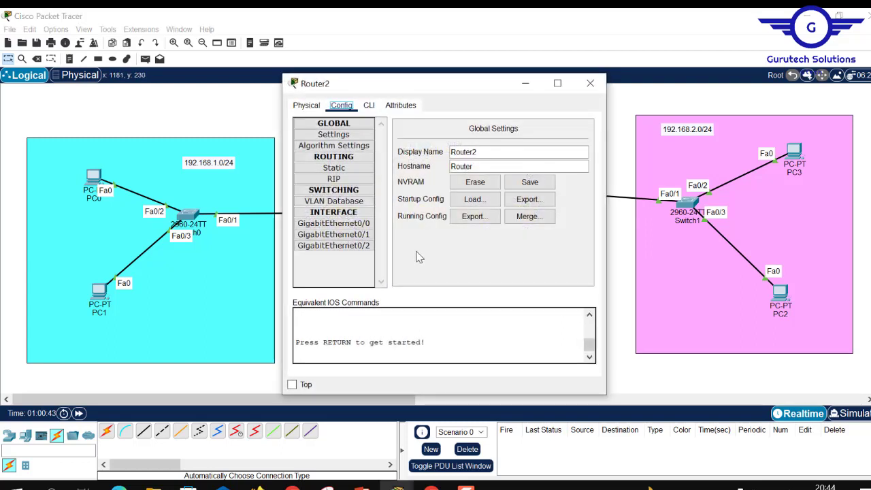
pyautogui.click(368, 106)
pyautogui.press('Return')
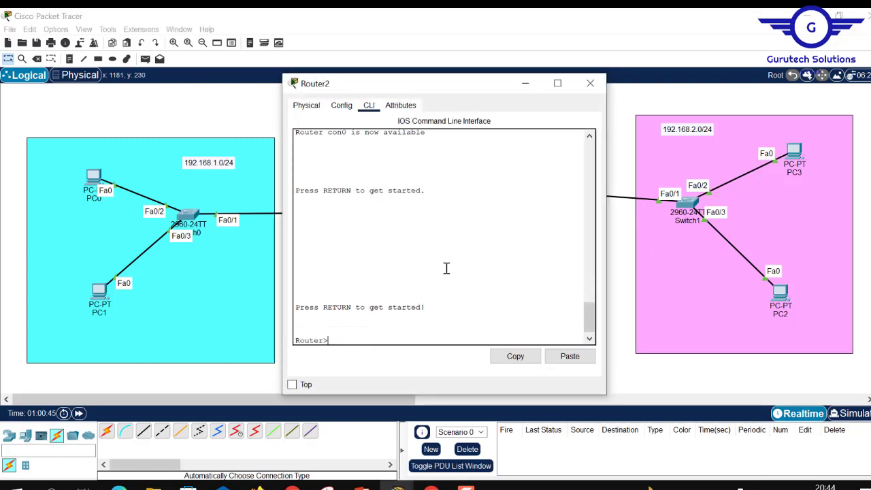
pyautogui.press('Return')
pyautogui.press('Return')
pyautogui.write('en')
pyautogui.press('Return')
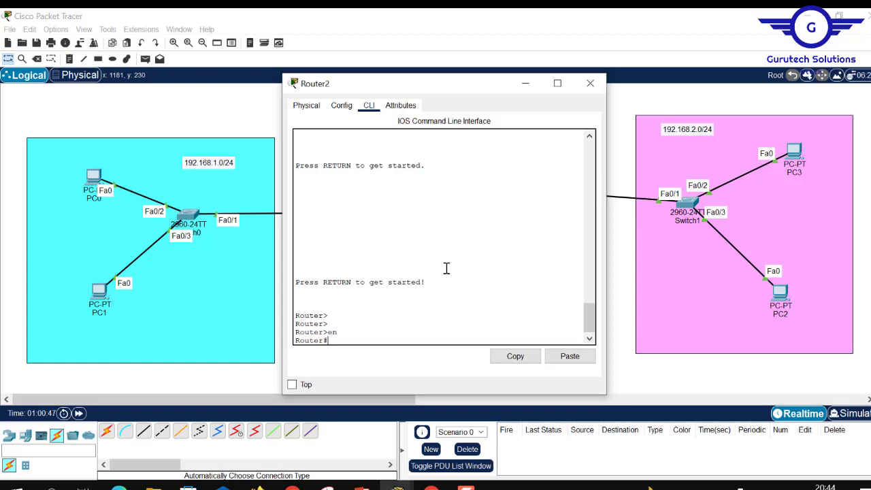
pyautogui.write('conf t')
pyautogui.press('Return')
pyautogui.press('Return')
pyautogui.press('Return')
pyautogui.press('Return')
pyautogui.press('Return')
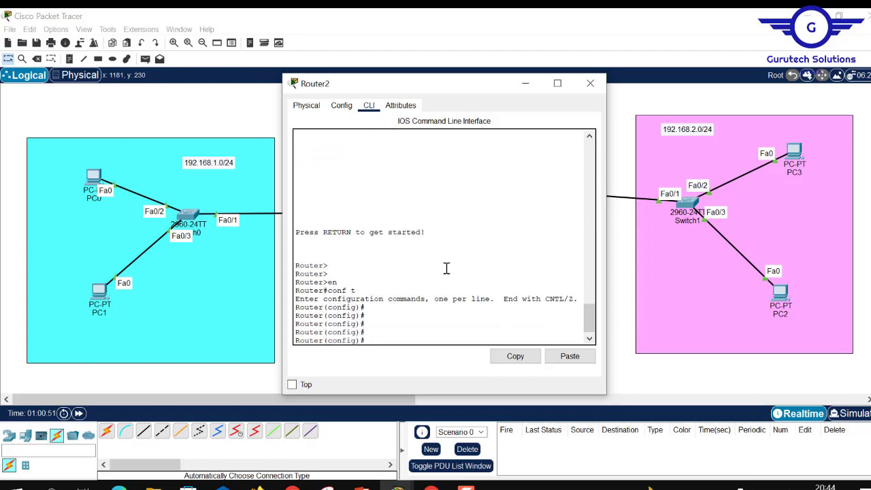
# Start the RIP routing process on Router2 with router rip and set it to version 2
pyautogui.write('router rip')
pyautogui.press('Return')
pyautogui.press('Return')
pyautogui.press('Return')
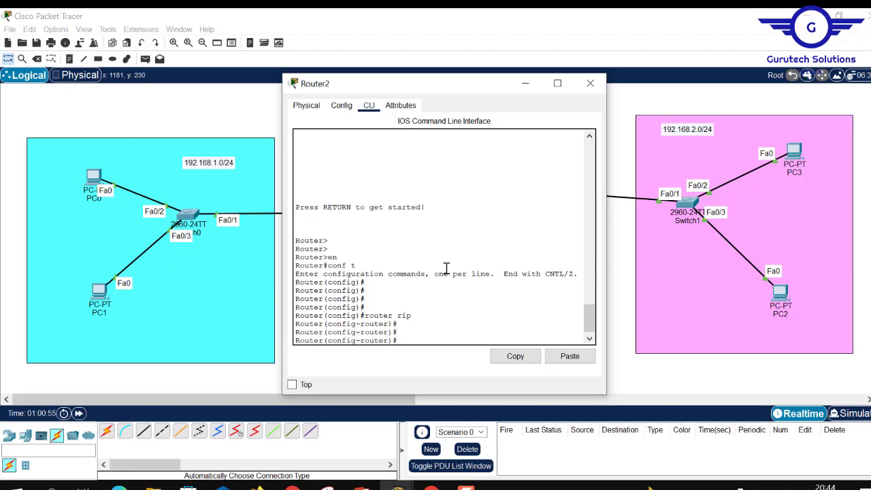
pyautogui.write('ver')
pyautogui.press('Tab')
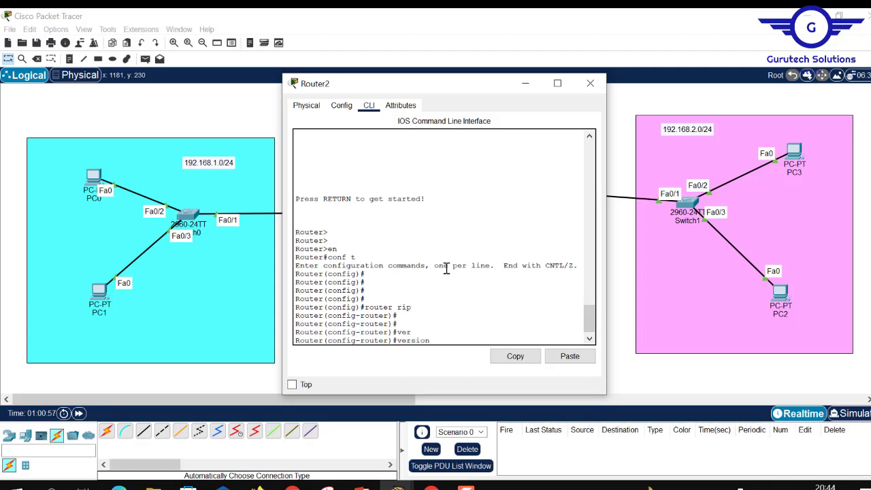
pyautogui.write('2')
pyautogui.press('Return')
pyautogui.press('Return')
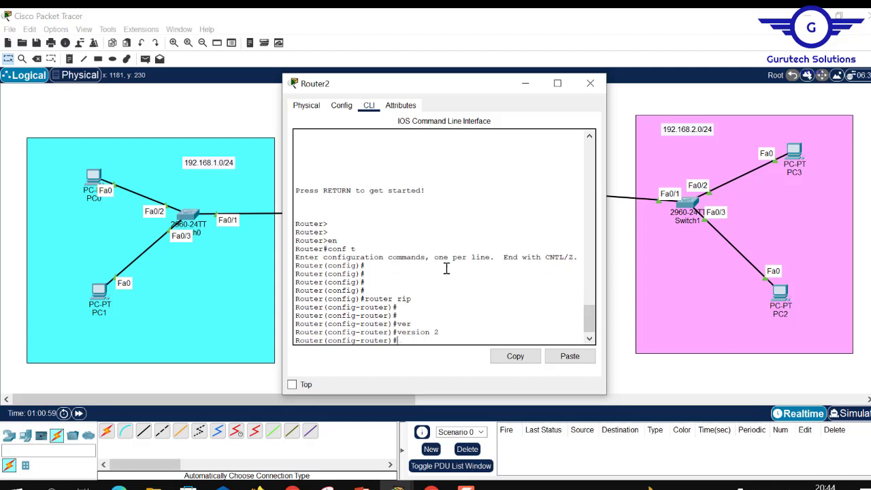
# Check Router2's links in the topology and add the LAN network 192.168.2.0 to its RIP configuration
pyautogui.click(628, 28)
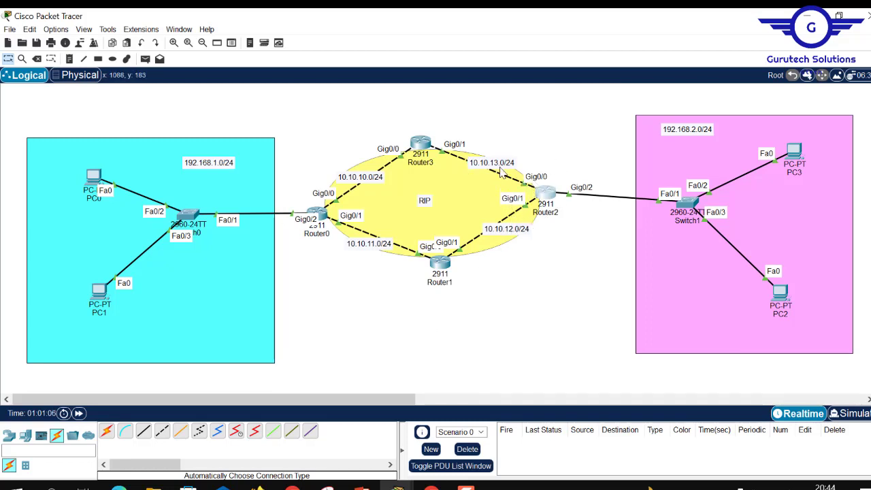
pyautogui.click(552, 199)
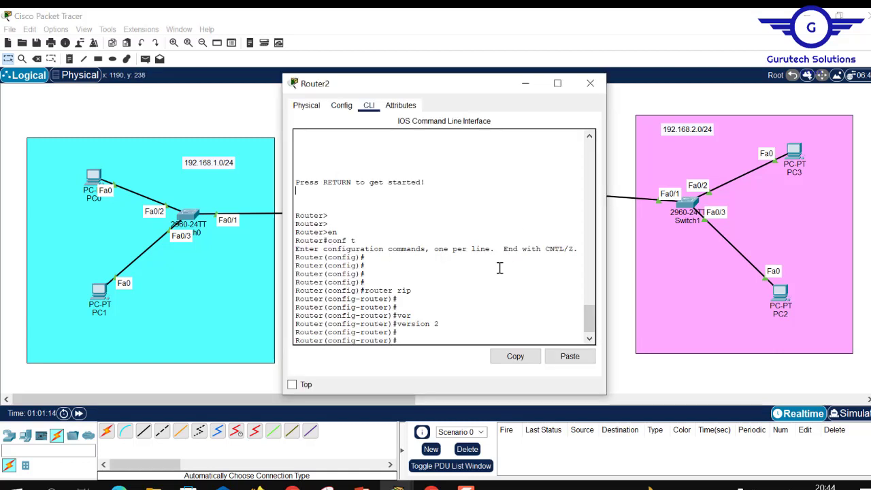
pyautogui.write('netw')
pyautogui.press('Tab')
pyautogui.write('1')
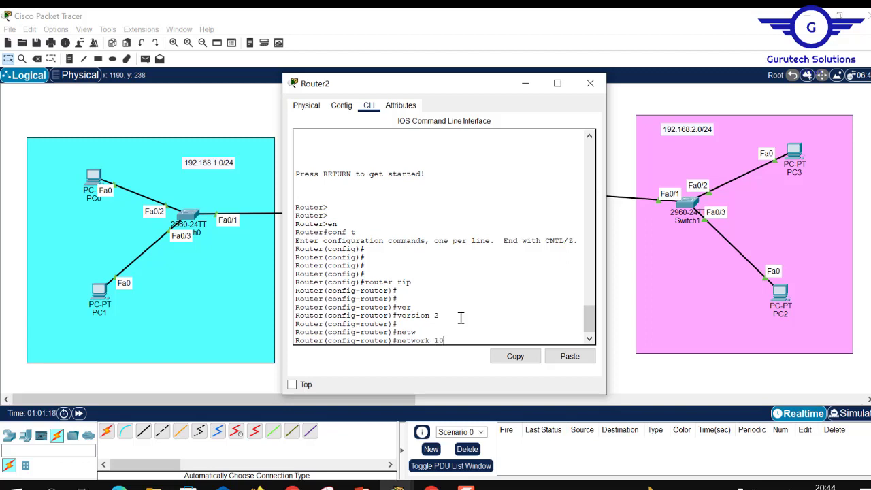
pyautogui.write('0.10.')
pyautogui.press('BackSpace')
pyautogui.press('BackSpace')
pyautogui.press('BackSpace')
pyautogui.write('192.168.2.0')
pyautogui.press('Return')
# Add the network 10.10.12.0, linking Router2 to Router1, to Router2's RIP configuration
pyautogui.write('net')
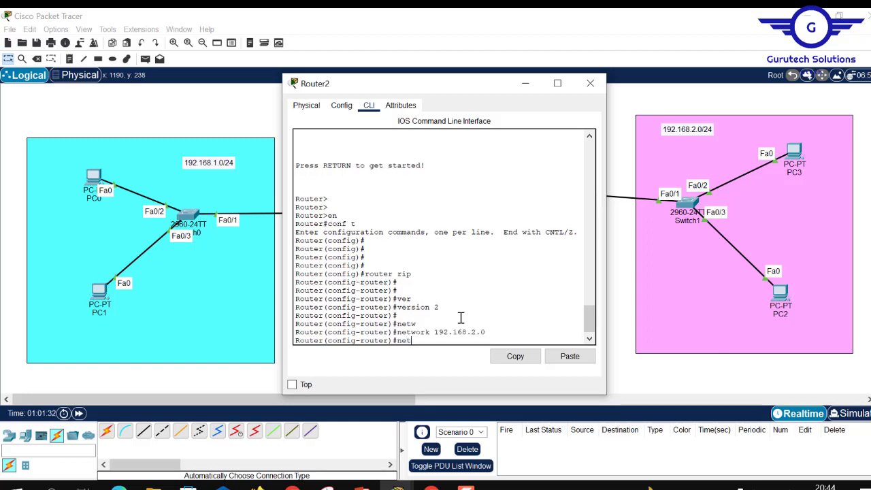
pyautogui.write('w')
pyautogui.press('Tab')
pyautogui.write('10')
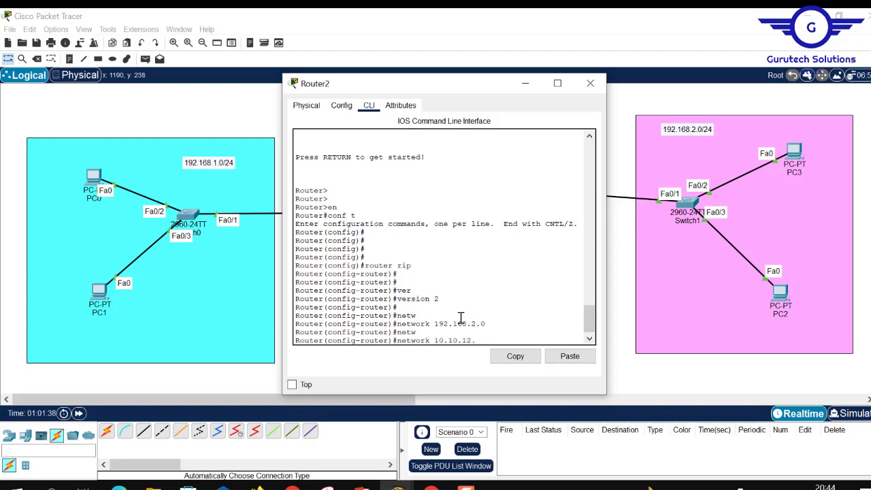
pyautogui.press('Return')
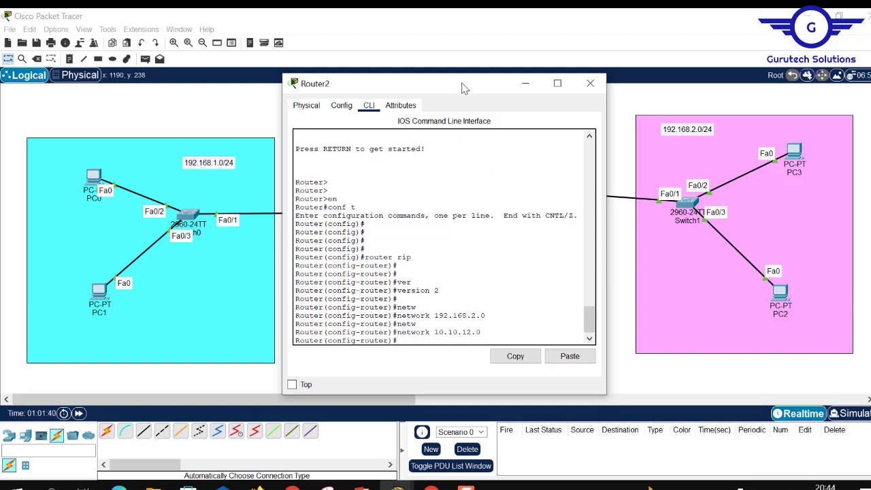
# Move the Router2 window aside to see its links and add the network 10.10.13.0 to its RIP configuration
pyautogui.moveTo(463, 85); pyautogui.dragTo(305, 90)
pyautogui.press('Up')
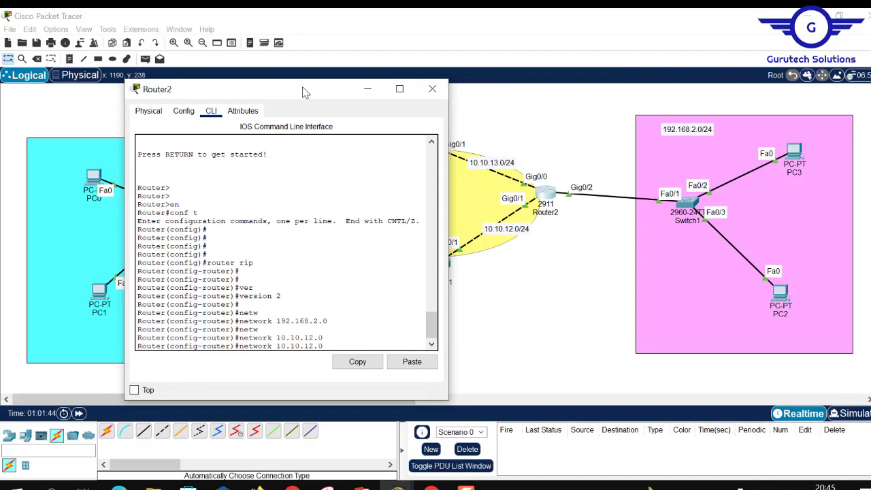
pyautogui.press('BackSpace')
pyautogui.press('BackSpace')
pyautogui.press('BackSpace')
pyautogui.press('BackSpace')
pyautogui.press('BackSpace')
pyautogui.press('BackSpace')
pyautogui.press('BackSpace')
pyautogui.press('BackSpace')
pyautogui.press('BackSpace')
pyautogui.press('BackSpace')
pyautogui.press('BackSpace')
pyautogui.press('BackSpace')
pyautogui.press('BackSpace')
pyautogui.press('BackSpace')
pyautogui.press('BackSpace')
pyautogui.press('BackSpace')
pyautogui.press('BackSpace')
pyautogui.press('BackSpace')
pyautogui.write('network 10.10.13.0')
pyautogui.press('Return')
pyautogui.press('Return')
pyautogui.press('Return')
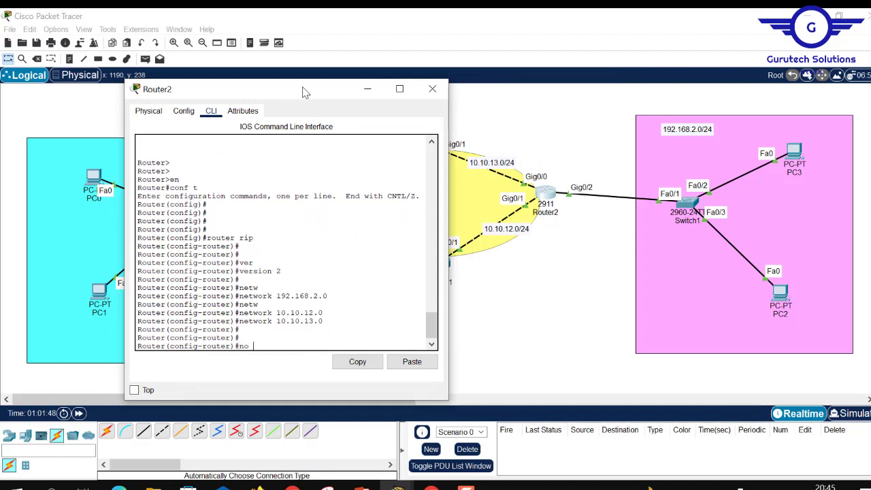
# Disable automatic route summarization in Router2's RIP configuration with no auto-summary
pyautogui.write('no aut')
pyautogui.press('Tab')
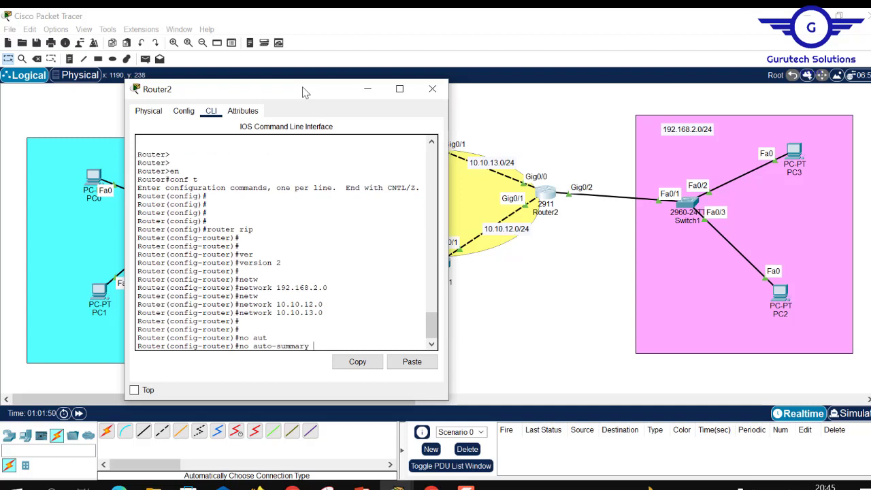
pyautogui.press('Return')
pyautogui.press('Return')
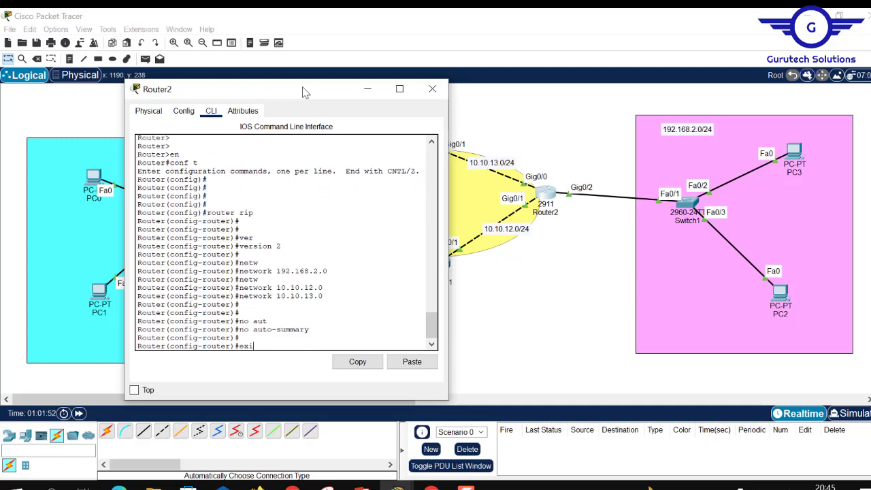
# Exit RIP configuration on Router2, save the configuration with do wr, and close the router's window
pyautogui.write('exi')
pyautogui.press('Return')
pyautogui.press('Return')
pyautogui.press('Return')
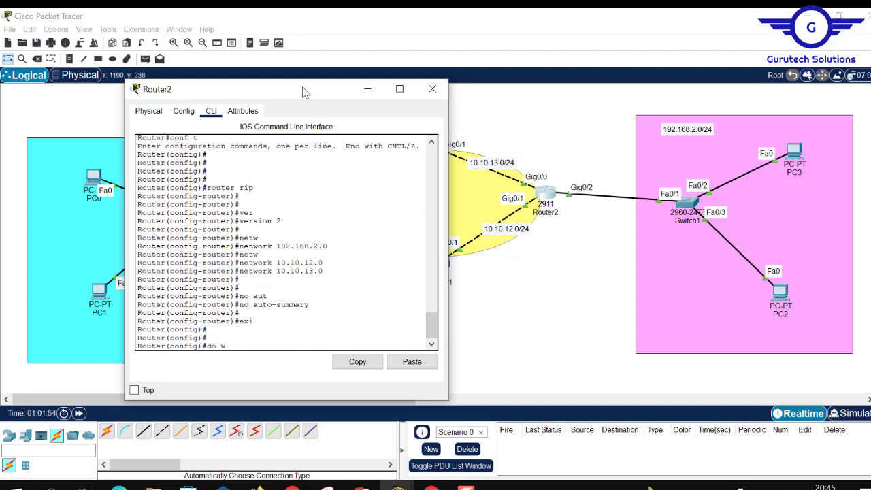
pyautogui.press('Return')
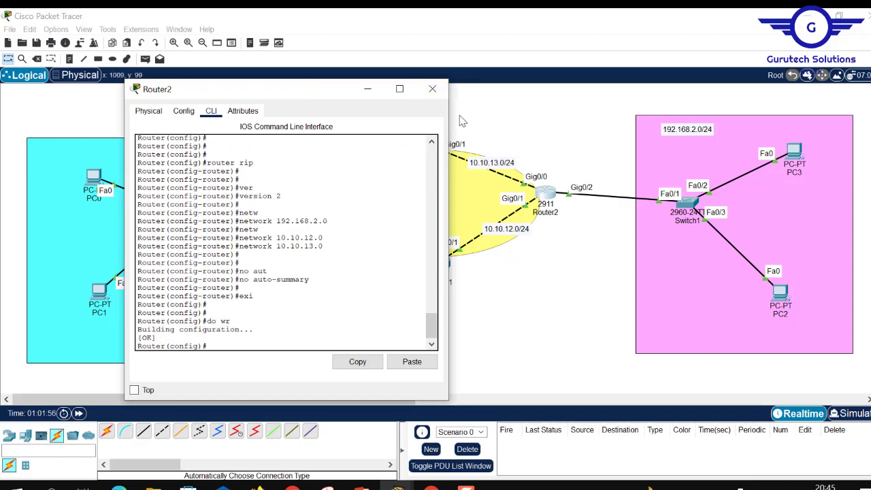
pyautogui.click(432, 89)
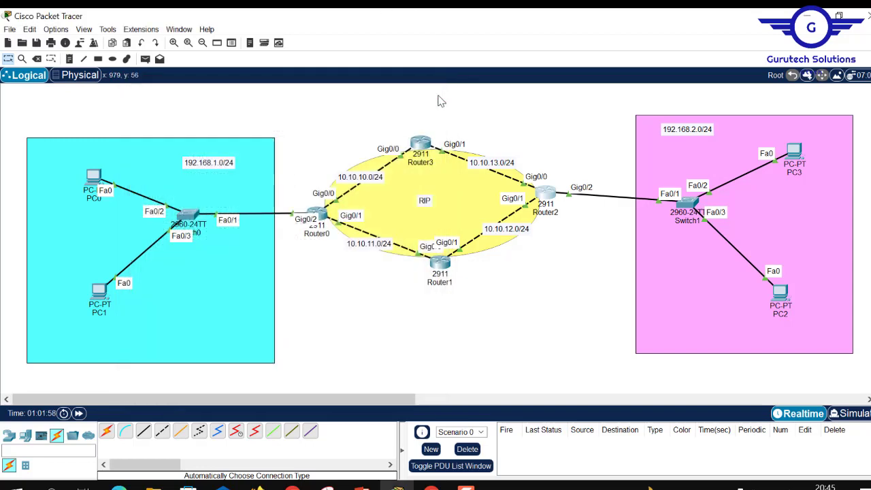
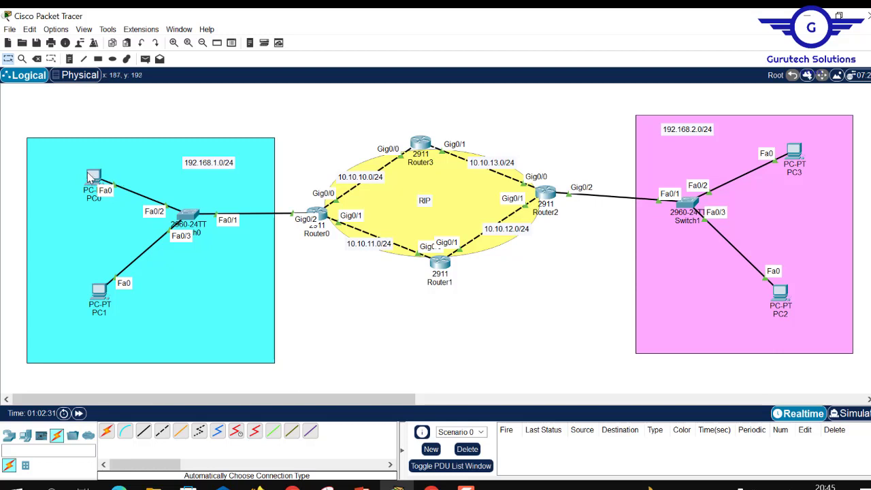
# Open PC0's Command Prompt and ping 192.168.2.10 to test connectivity to the other LAN
pyautogui.moveTo(95, 179)
pyautogui.click(92, 182)
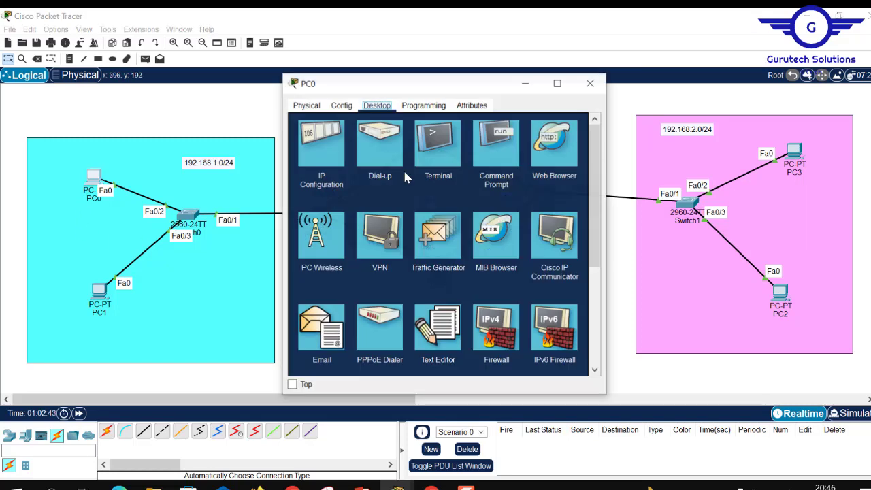
pyautogui.click(495, 161)
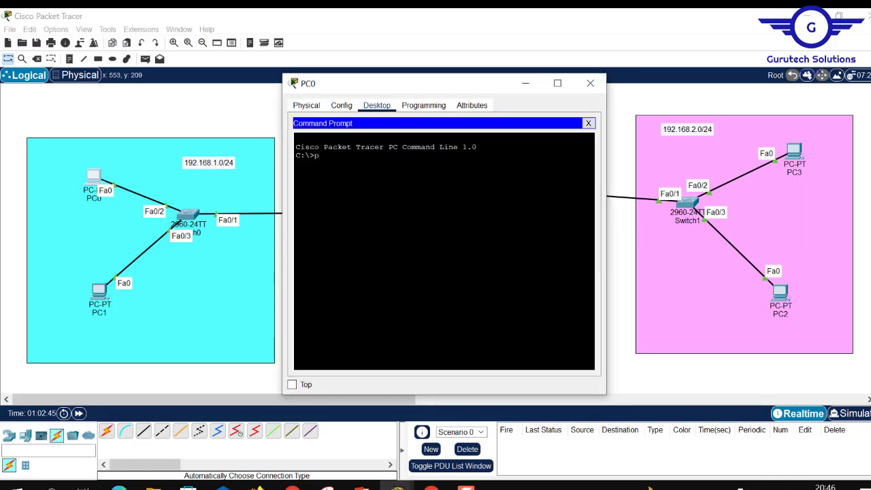
pyautogui.write('ping 192.168.2.10')
pyautogui.press('Return')
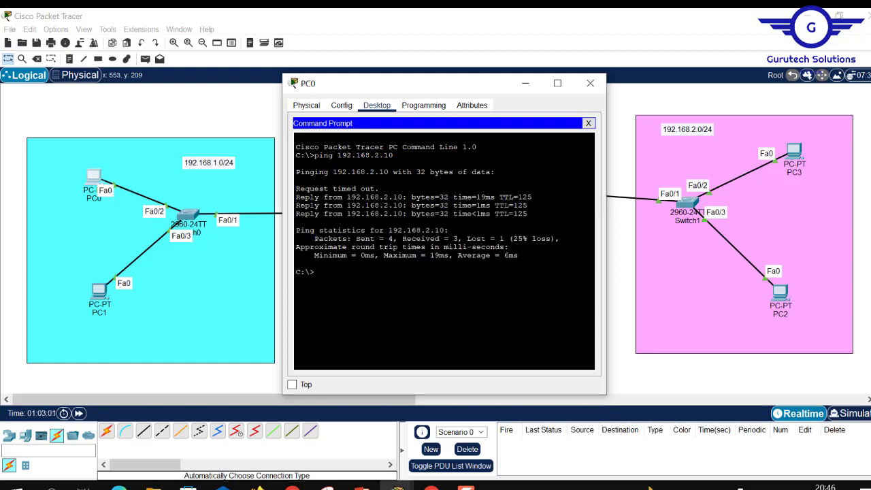
# Ping 192.168.2.20 from PC0 by editing the previous command, and close the PC0 window
pyautogui.press('Up')
pyautogui.press('Left')
pyautogui.press('BackSpace')
pyautogui.write('2')
pyautogui.press('Return')
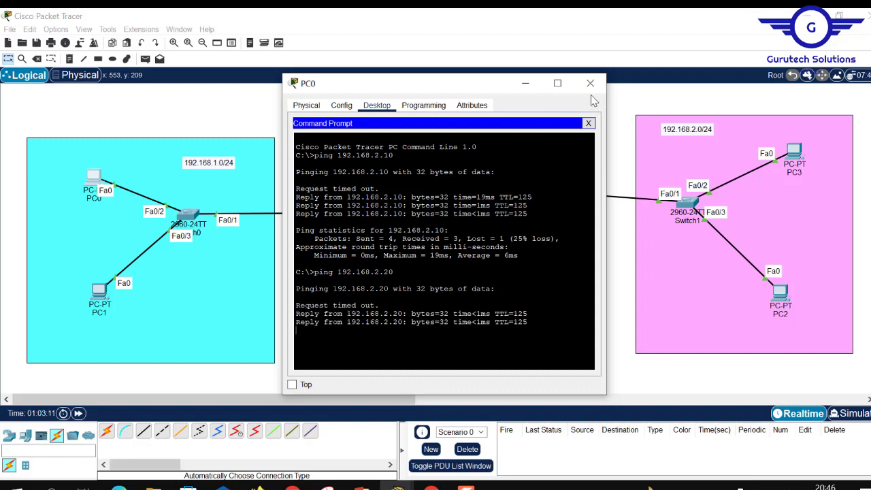
pyautogui.click(590, 83)
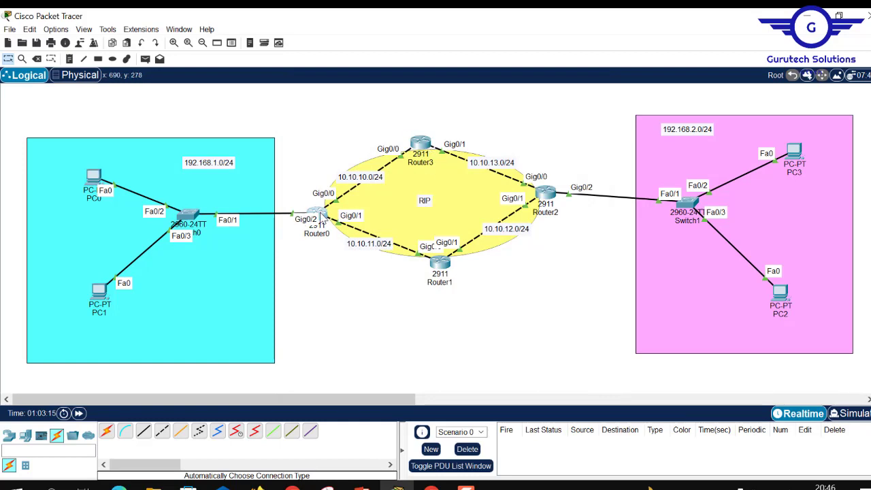
# Open Router0's command line and return to privileged EXEC mode with end
pyautogui.click(316, 217)
pyautogui.press('Return')
pyautogui.press('Return')
pyautogui.press('Return')
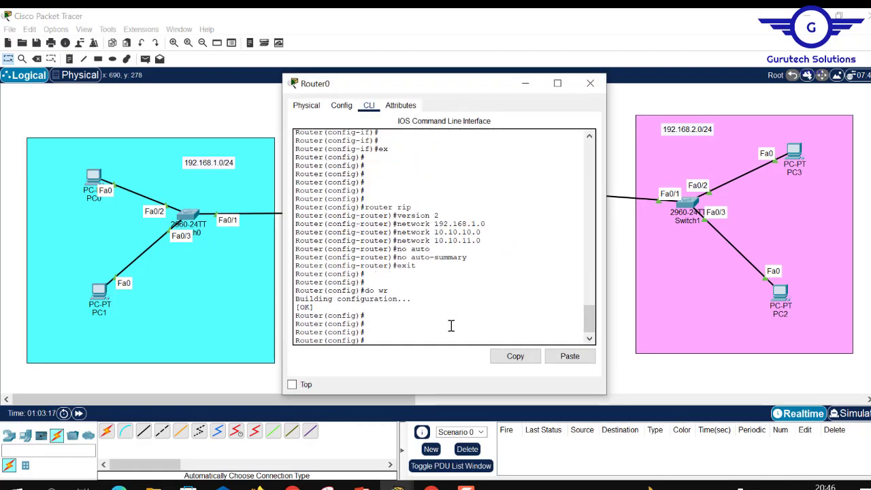
pyautogui.write('end')
pyautogui.press('Return')
pyautogui.press('Return')
pyautogui.press('Return')
pyautogui.press('Return')
# Try to display Router0's RIP information with sh router rip
pyautogui.write('do')
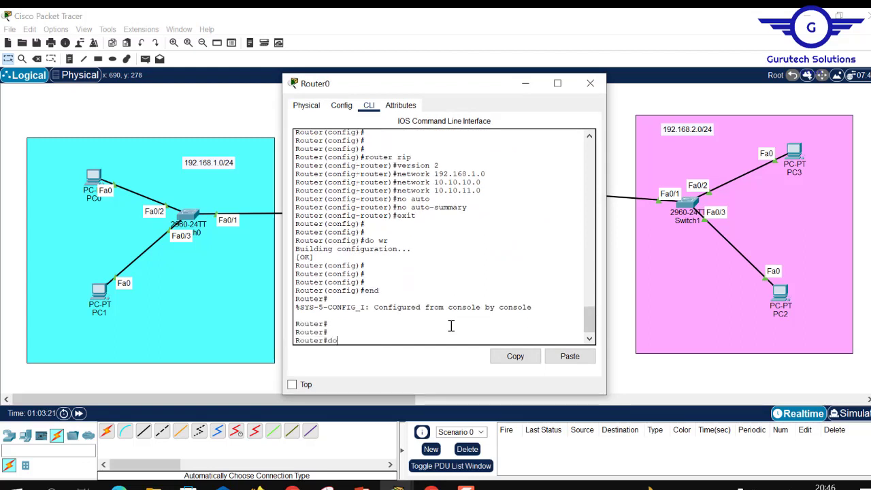
pyautogui.write(' sh router rip')
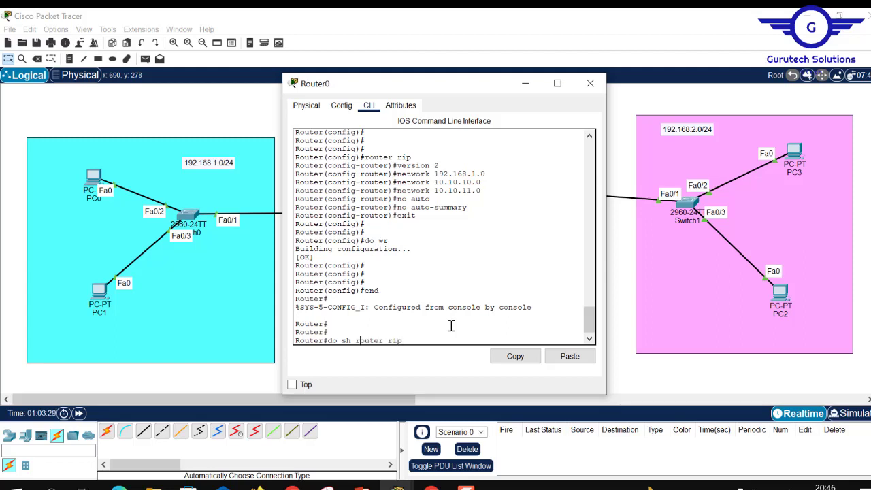
pyautogui.press('BackSpace')
pyautogui.press('BackSpace')
pyautogui.press('BackSpace')
pyautogui.press('Return')
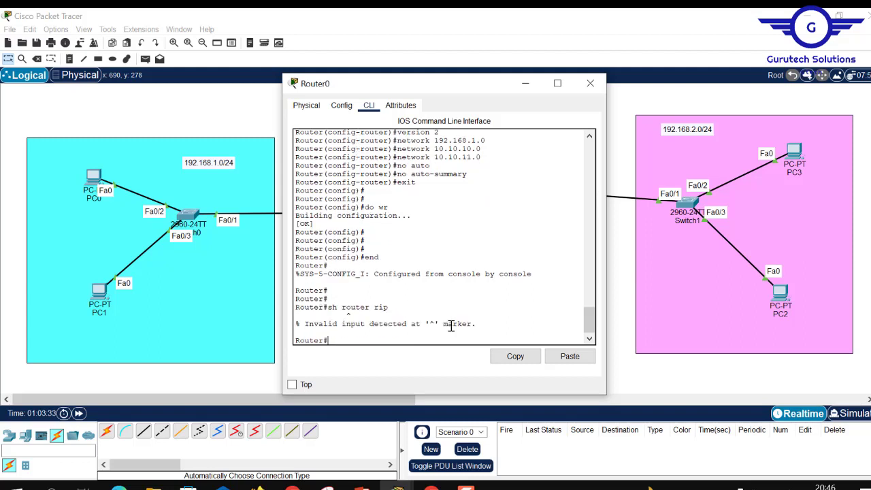
# Edit the previous command and try to display Router0's RIP information with sh ip rip
pyautogui.press('Up')
pyautogui.press('BackSpace')
pyautogui.press('BackSpace')
pyautogui.press('BackSpace')
pyautogui.press('BackSpace')
pyautogui.press('BackSpace')
pyautogui.press('BackSpace')
pyautogui.write('ip')
pyautogui.press('Return')
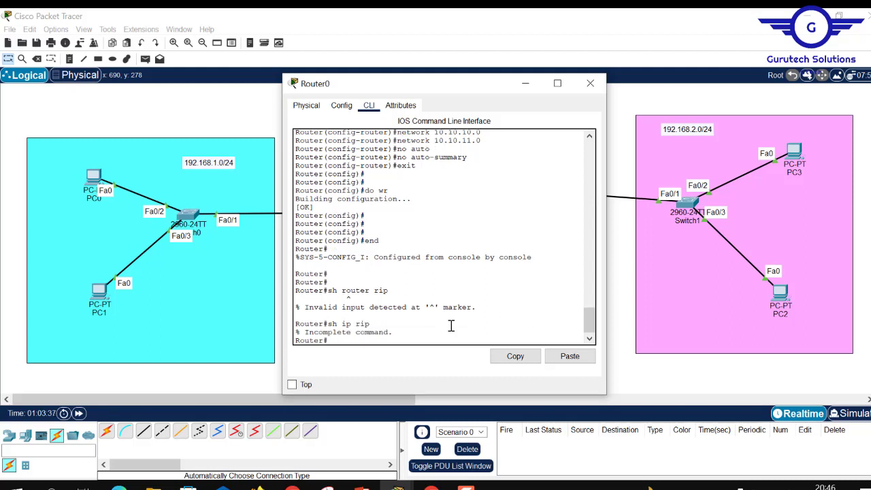
# List the available options for sh ip rip and display Router0's RIP database with sh ip rip database
pyautogui.press('Up')
pyautogui.write('?')
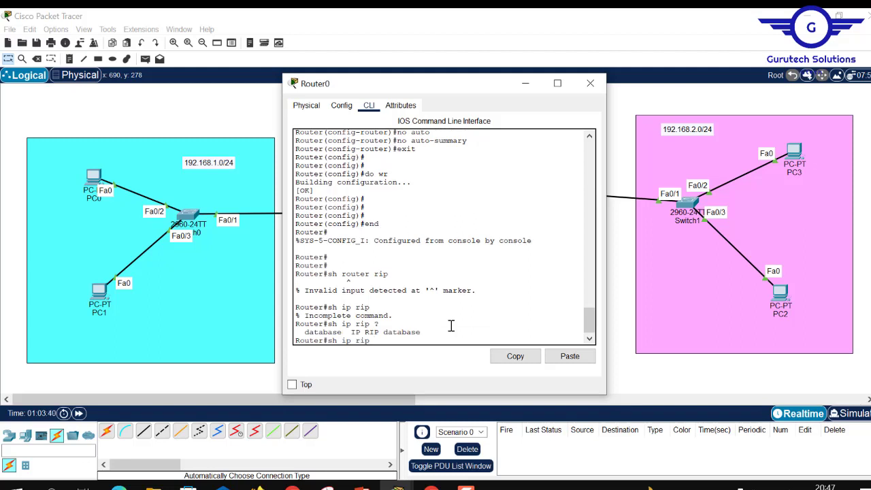
pyautogui.write('dat')
pyautogui.press('Tab')
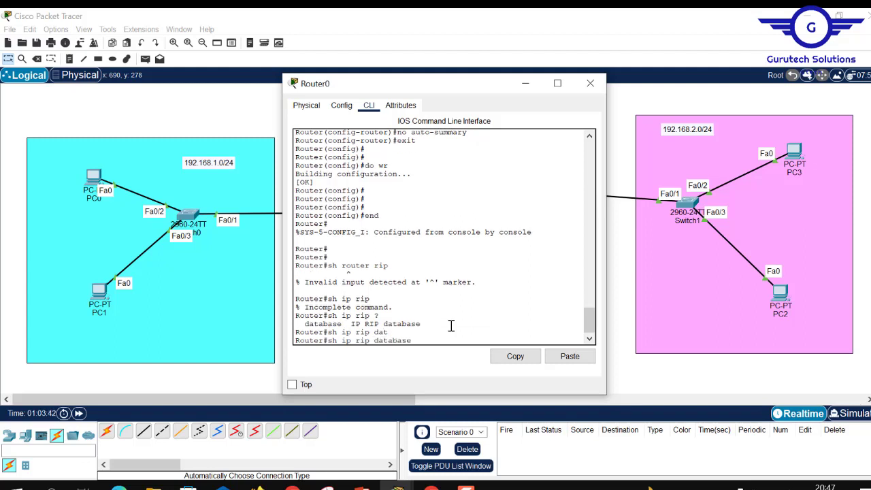
pyautogui.press('Return')
pyautogui.press('Return')
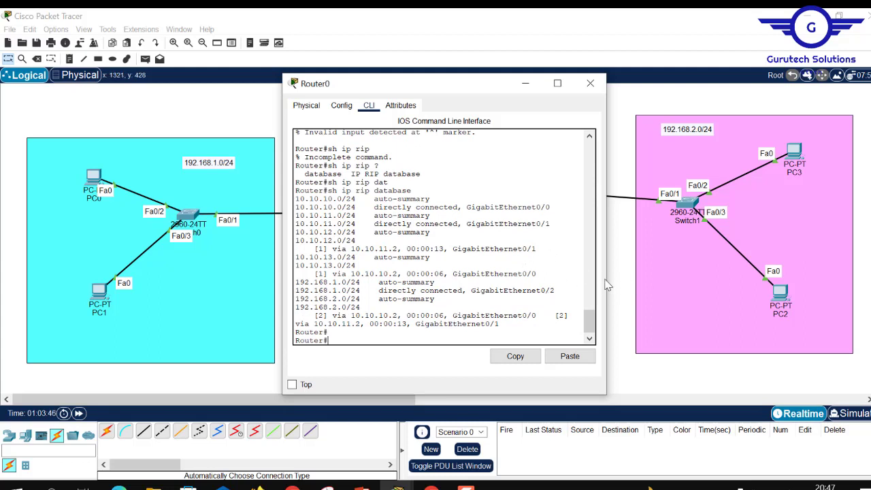
# Widen and reposition the Router0 window, and compare the 192.168.1.0 and 192.168.2.0 entries of its RIP database with the topology
pyautogui.moveTo(606, 283); pyautogui.dragTo(843, 292)
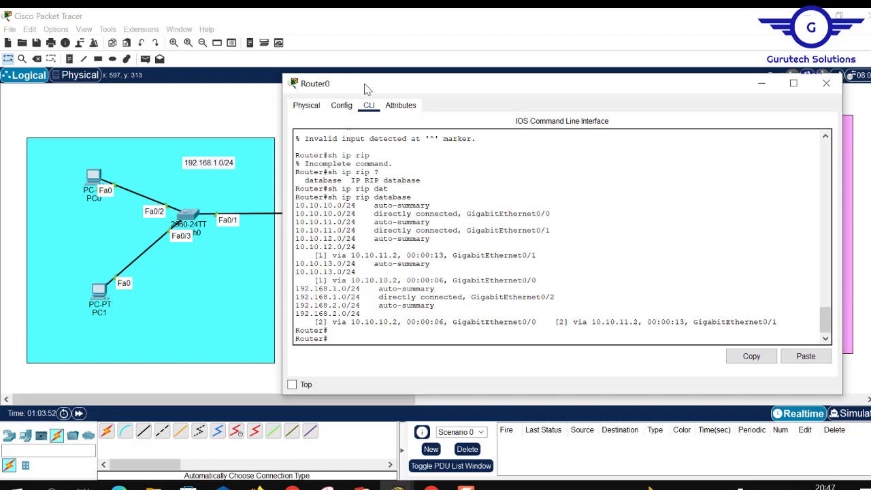
pyautogui.moveTo(367, 88); pyautogui.dragTo(310, 90)
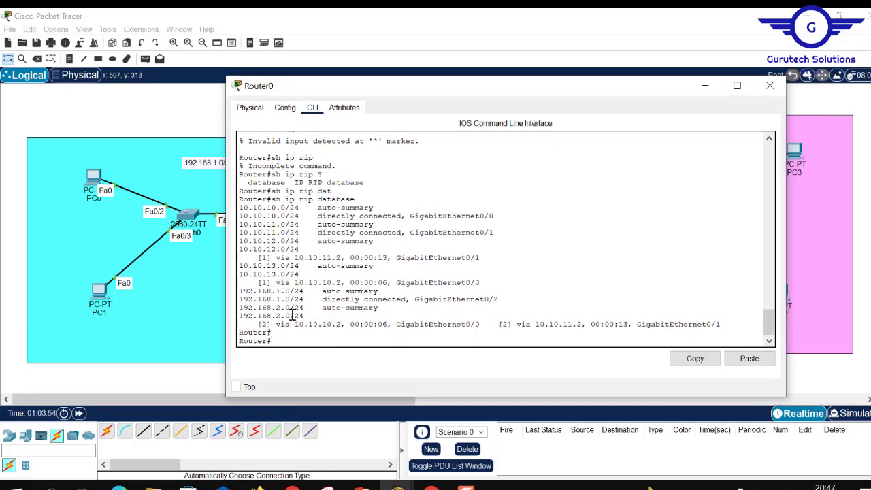
pyautogui.click(531, 30)
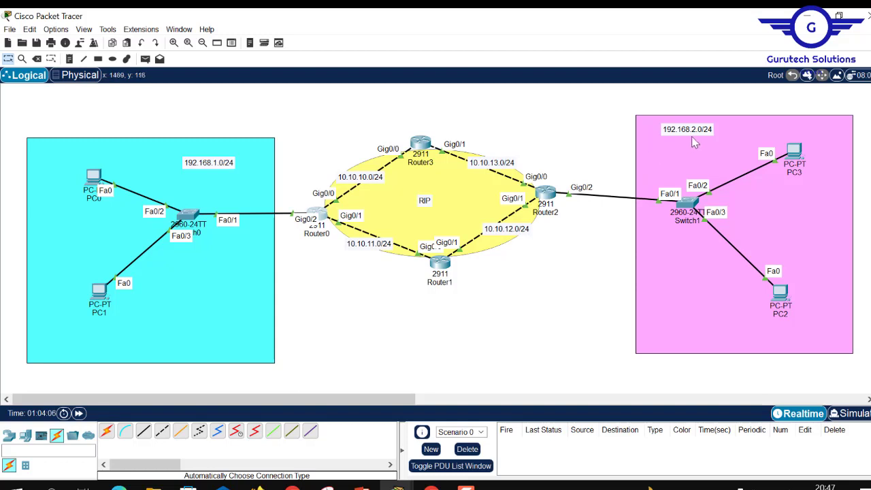
pyautogui.click(324, 217)
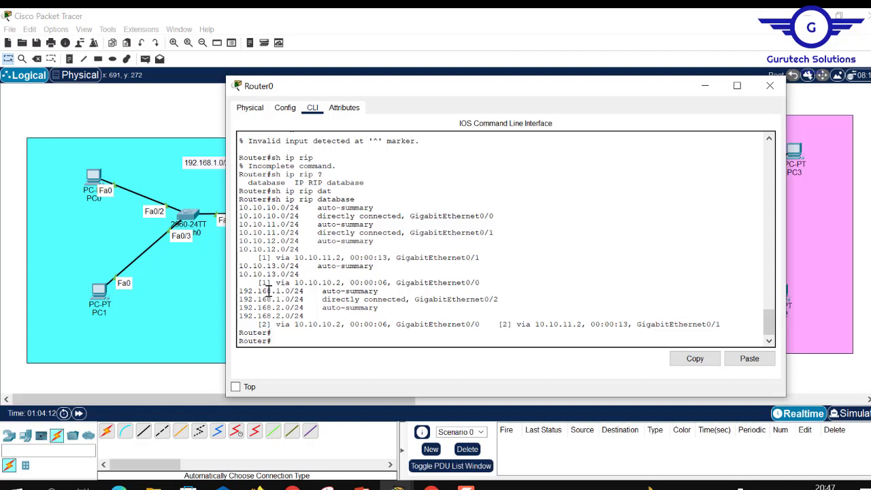
pyautogui.moveTo(267, 291); pyautogui.dragTo(291, 315)
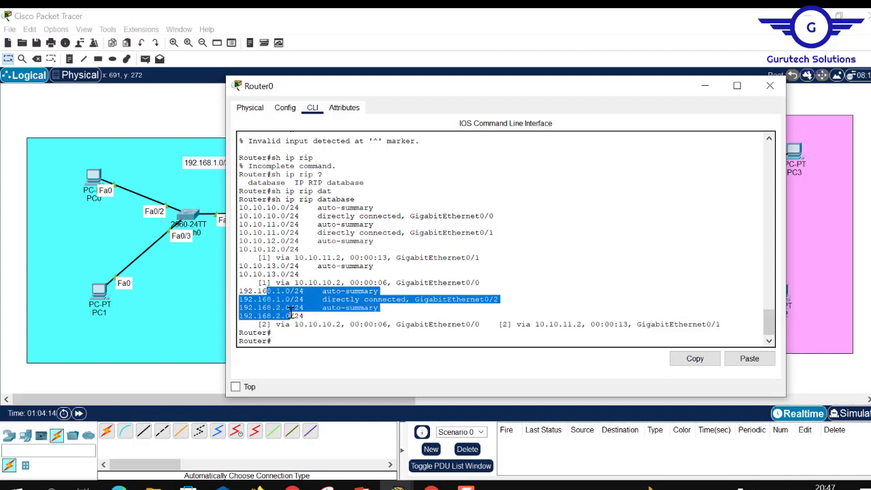
pyautogui.click(371, 45)
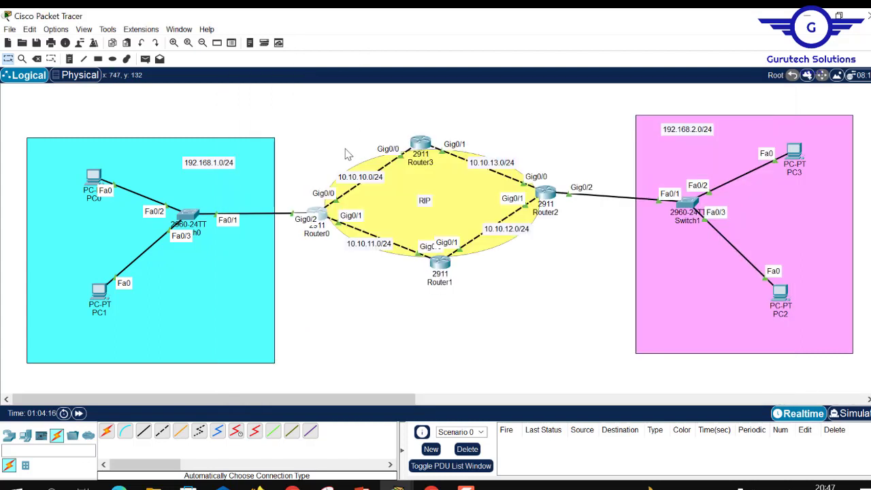
# Examine the LAN routes and the 10.10.x.0 routes in Router0's RIP database, and close its window
pyautogui.click(319, 218)
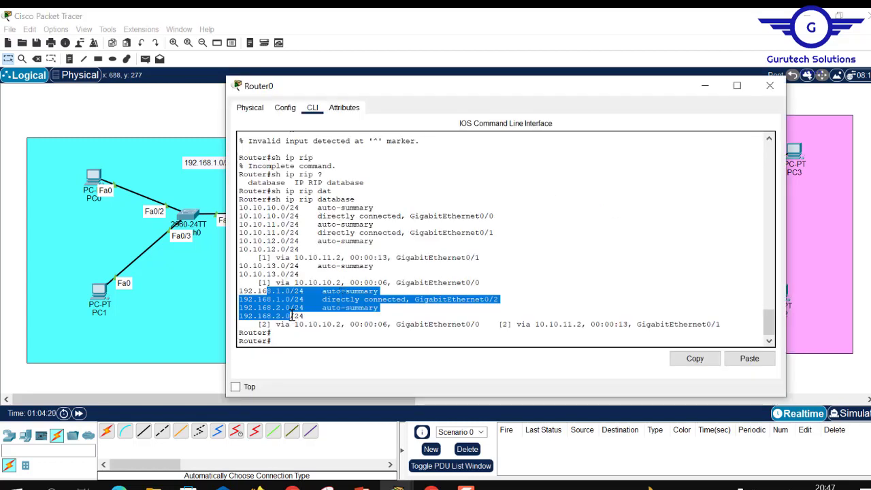
pyautogui.moveTo(303, 316); pyautogui.dragTo(232, 292)
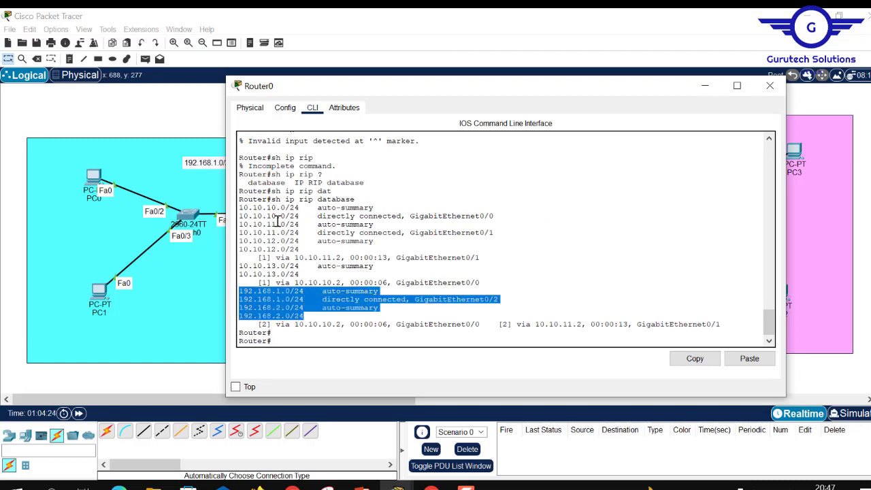
pyautogui.click(240, 208)
pyautogui.moveTo(241, 207); pyautogui.dragTo(282, 249)
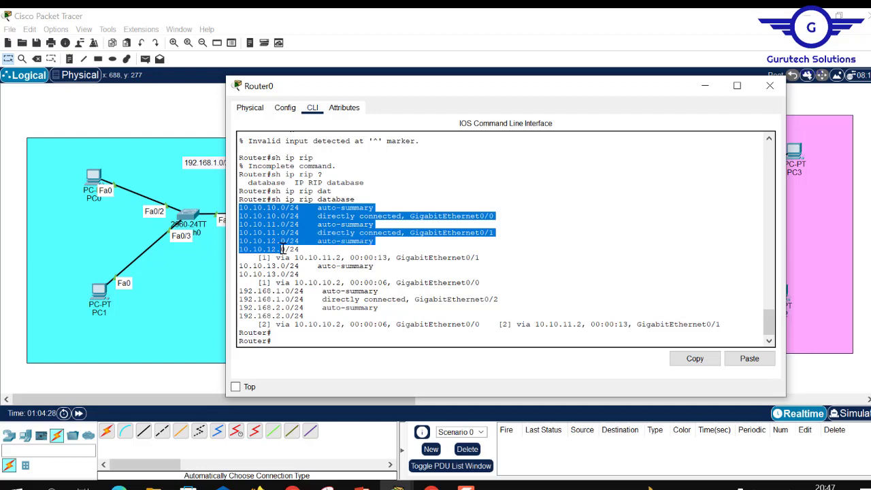
pyautogui.click(769, 88)
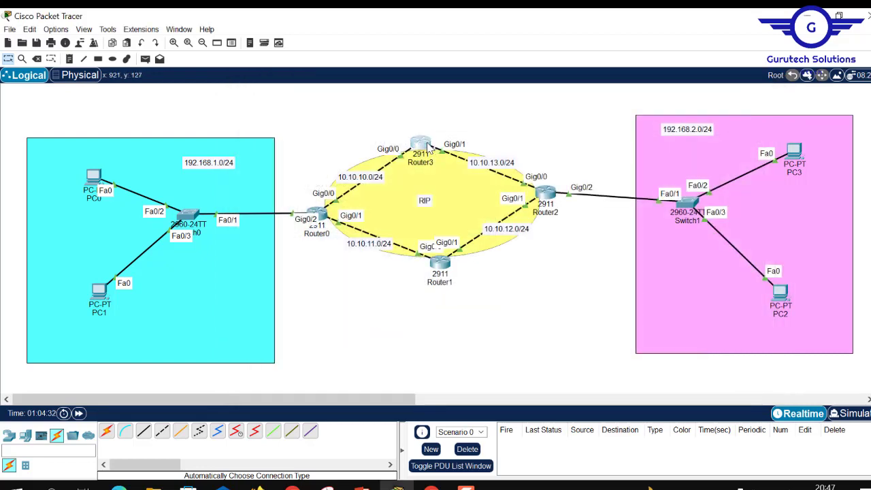
# Open Router3's command line and return to privileged EXEC mode with end
pyautogui.click(433, 145)
pyautogui.press('Return')
pyautogui.press('Return')
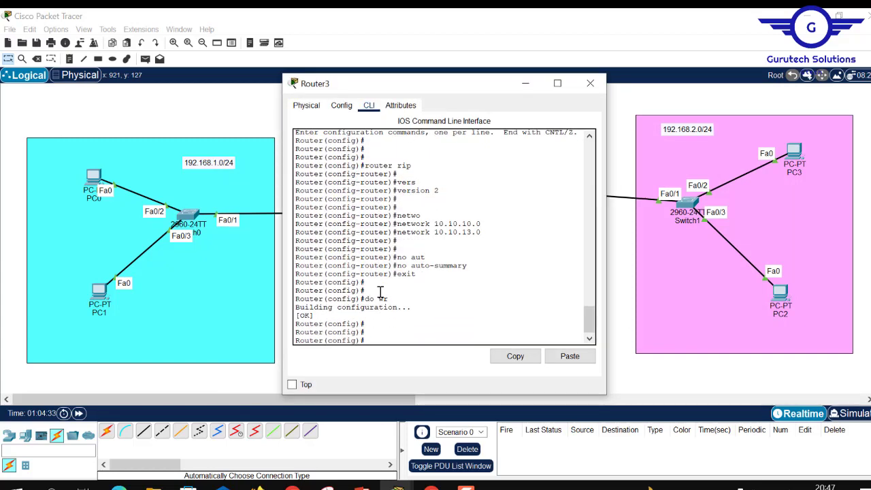
pyautogui.write('end')
pyautogui.press('Return')
pyautogui.press('Return')
pyautogui.press('Return')
pyautogui.press('Return')
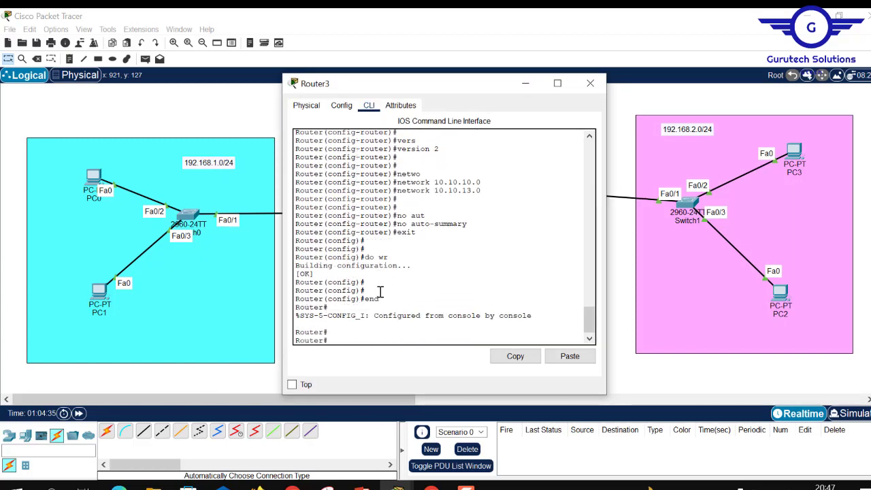
# Display Router3's RIP database with sh ip rip database
pyautogui.write('sh ip')
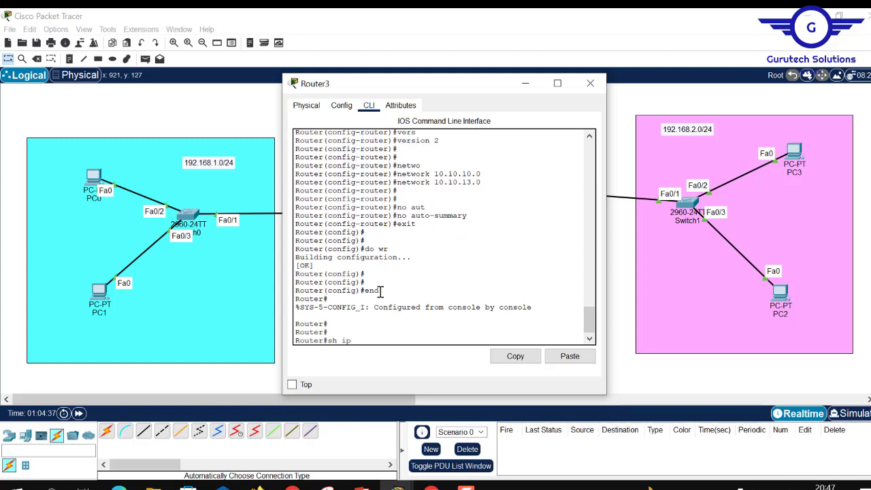
pyautogui.write(' rip database')
pyautogui.press('Tab')
pyautogui.press('Return')
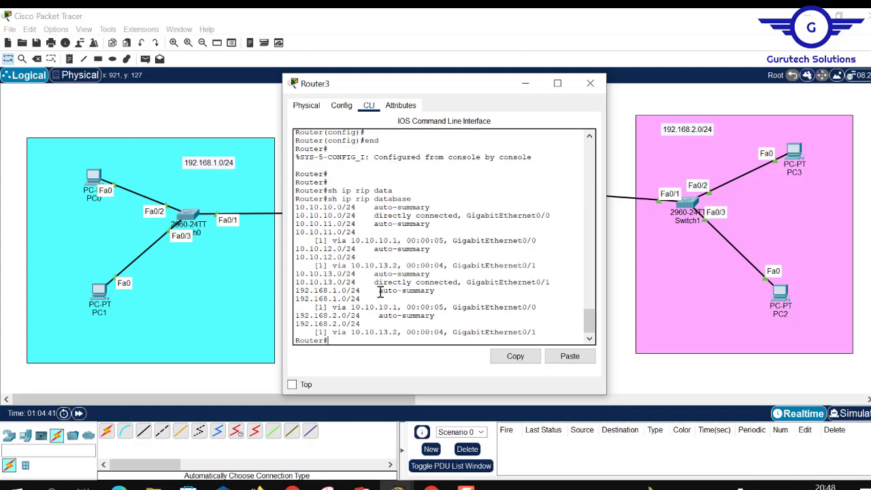
pyautogui.press('Return')
pyautogui.press('Return')
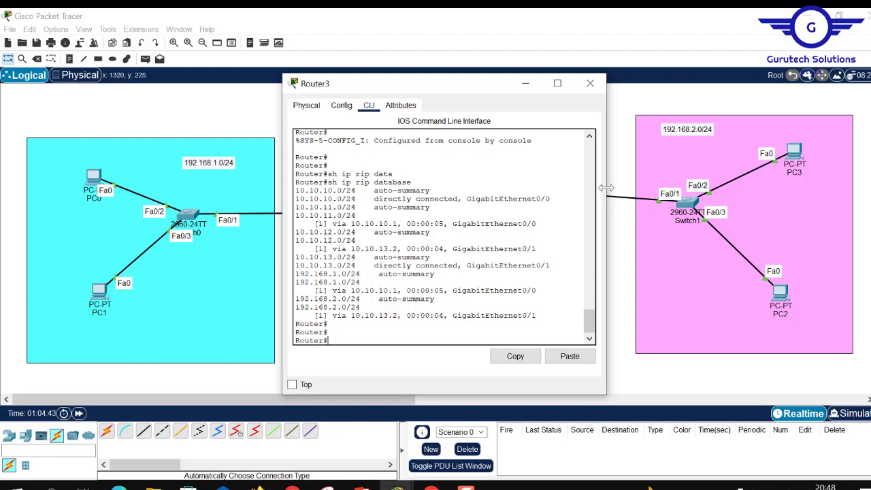
# Widen the Router3 window, examine the LAN and 10.10.x.0 routes in its RIP database, and close the window
pyautogui.moveTo(606, 188); pyautogui.dragTo(671, 183)
pyautogui.moveTo(755, 181); pyautogui.dragTo(826, 186)
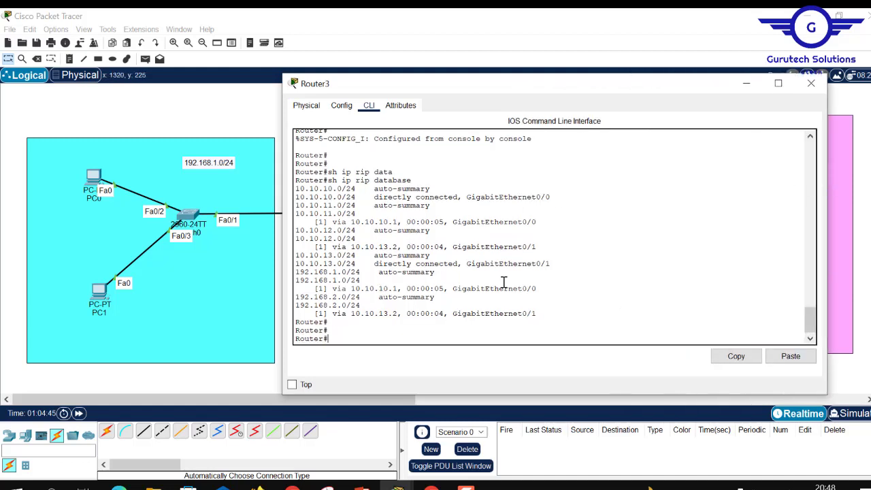
pyautogui.click(247, 121)
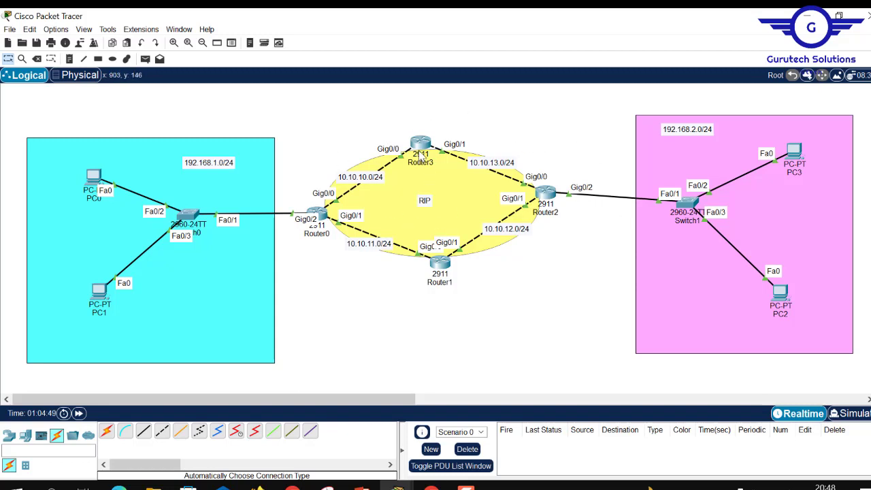
pyautogui.click(420, 143)
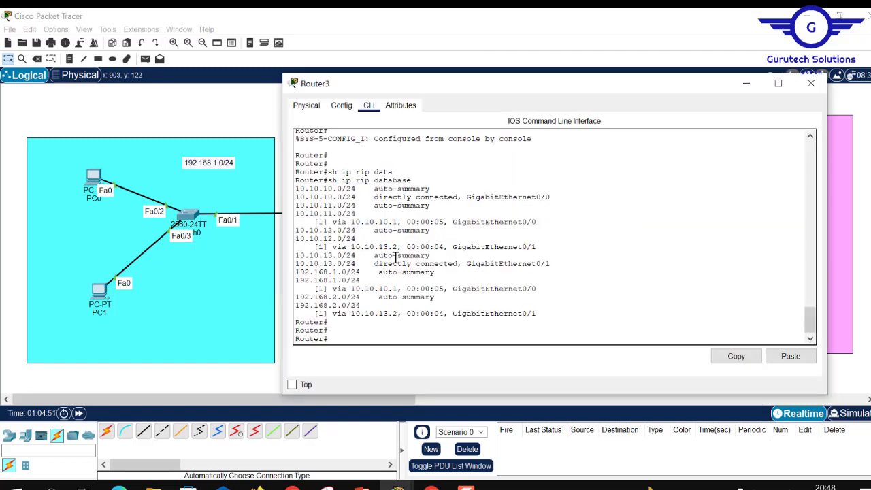
pyautogui.moveTo(311, 280); pyautogui.dragTo(294, 272)
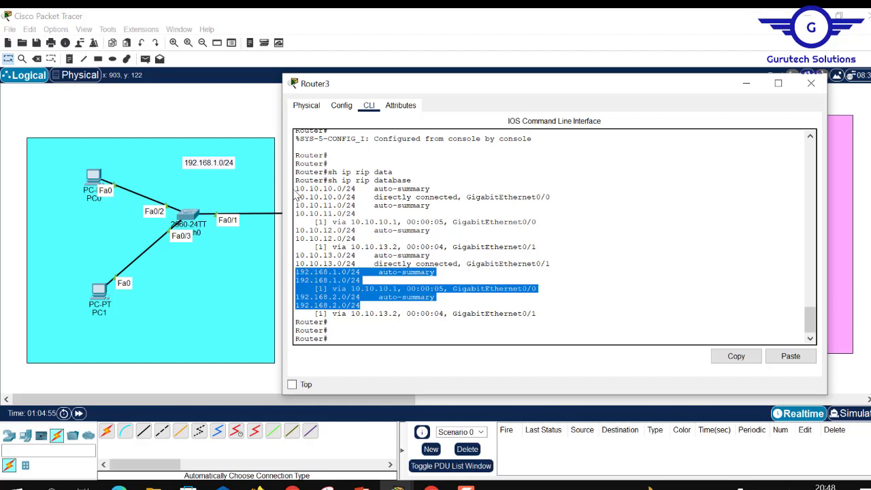
pyautogui.moveTo(296, 188); pyautogui.dragTo(338, 257)
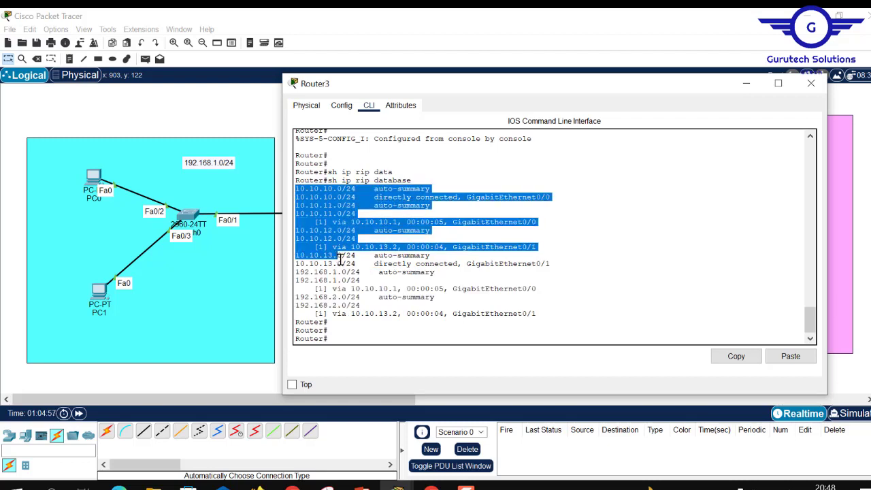
pyautogui.click(815, 84)
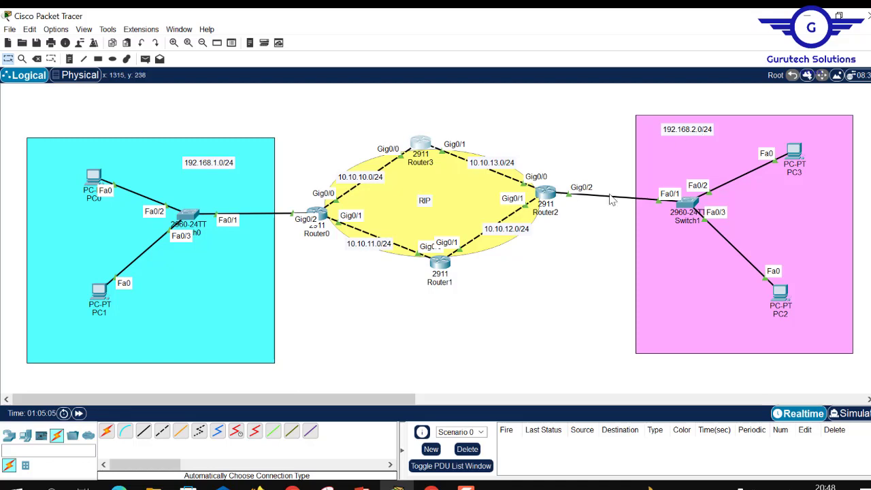
# Open Router2's command line and review the router rip and version 2 commands in its configuration history
pyautogui.click(546, 193)
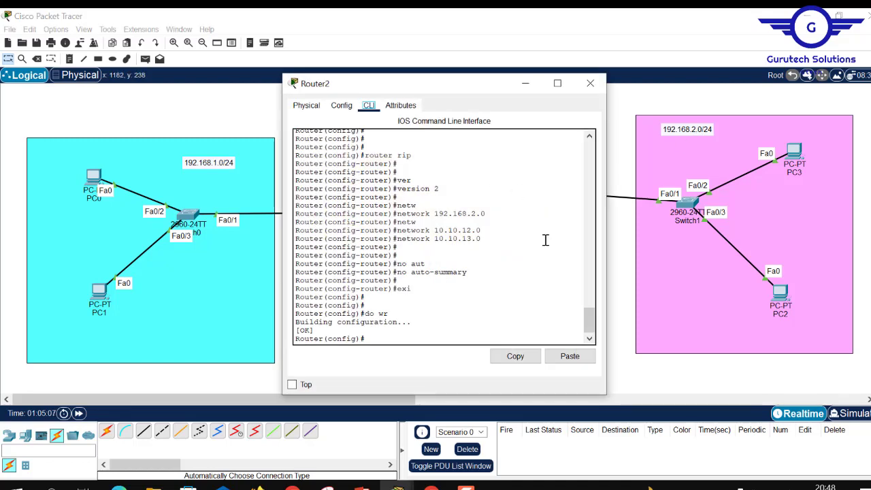
pyautogui.scroll(1, 589, 320)
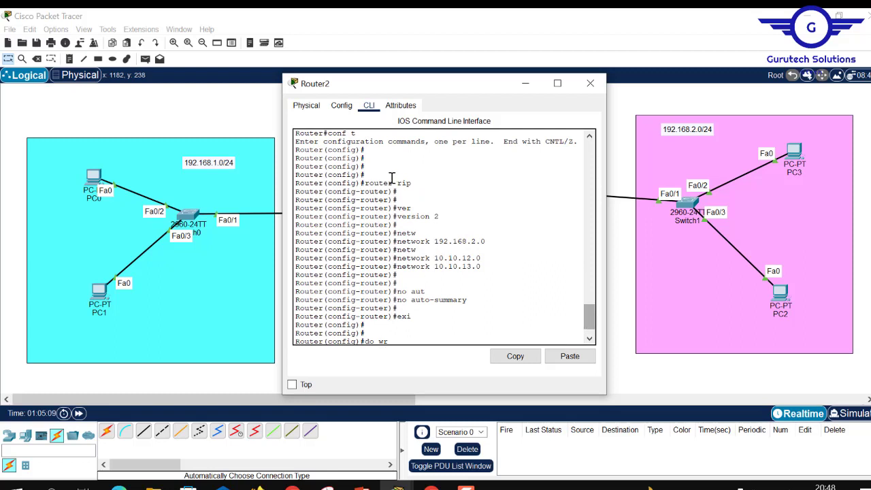
pyautogui.moveTo(412, 183)
pyautogui.mouseDown()
pyautogui.moveTo(380, 182)
pyautogui.moveTo(396, 182)
pyautogui.mouseUp()
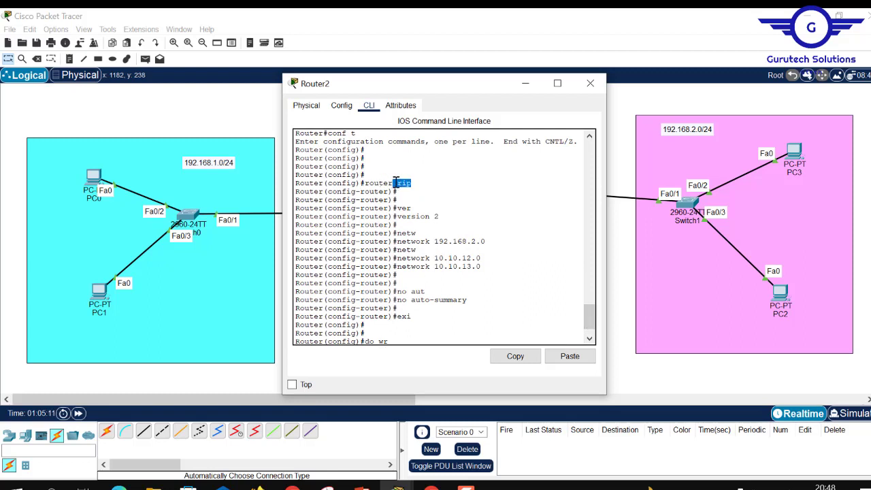
pyautogui.moveTo(441, 217); pyautogui.dragTo(401, 210)
pyautogui.click(628, 119)
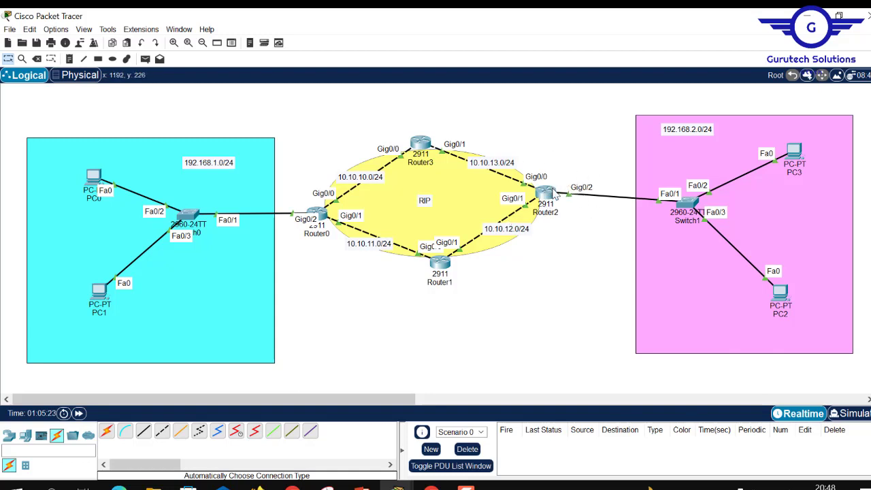
# Review the network statements and the no auto-summary command in Router2's command history, and close its window
pyautogui.click(549, 193)
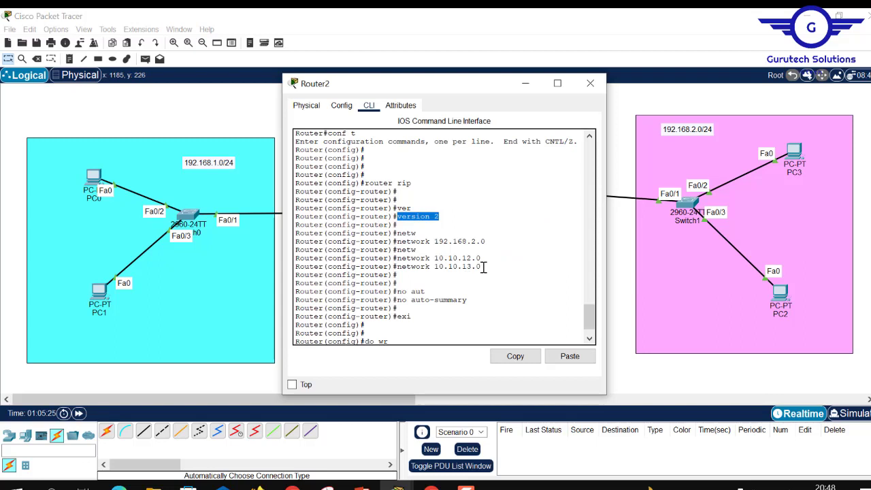
pyautogui.moveTo(480, 267); pyautogui.dragTo(423, 243)
pyautogui.click(427, 251)
pyautogui.moveTo(490, 241); pyautogui.dragTo(439, 238)
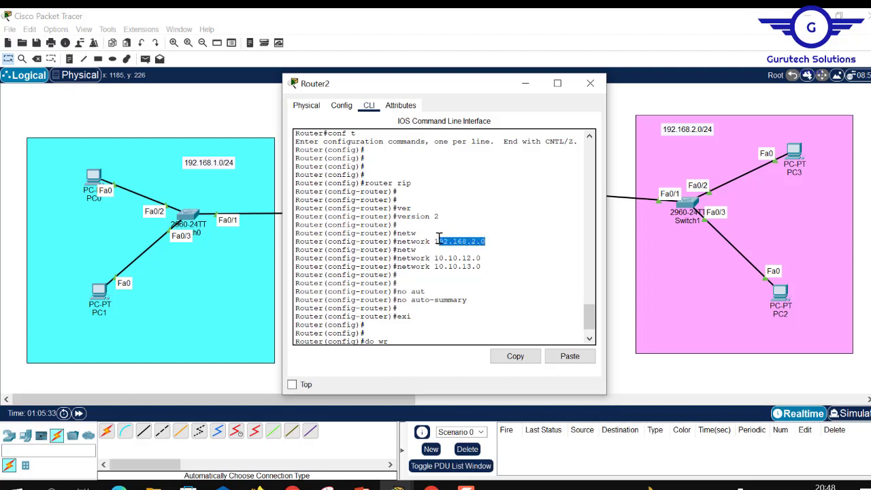
pyautogui.click(492, 241)
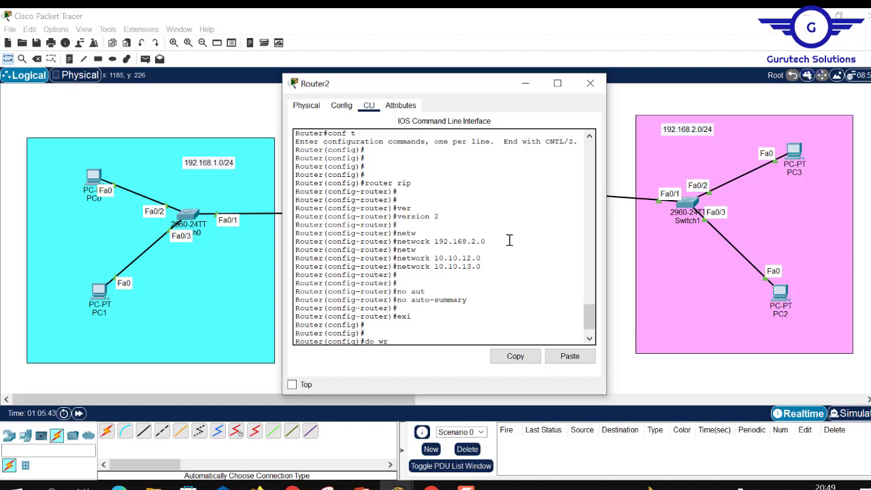
pyautogui.moveTo(472, 300); pyautogui.dragTo(400, 305)
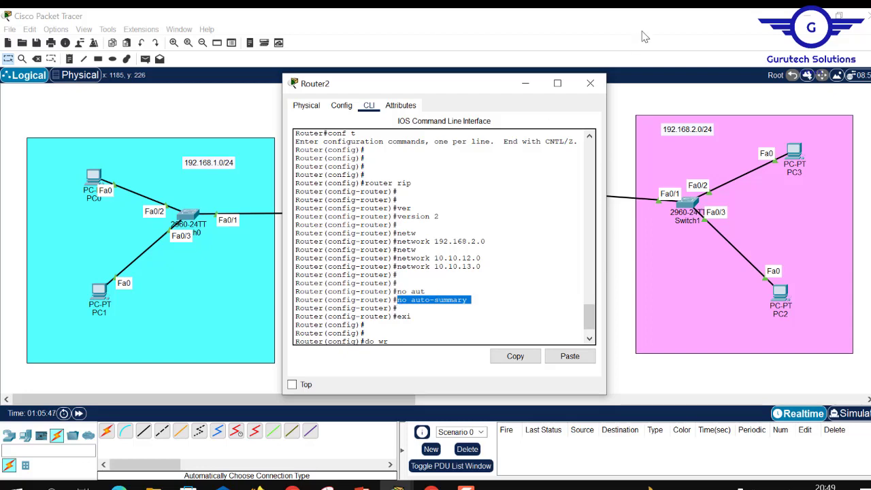
pyautogui.click(590, 83)
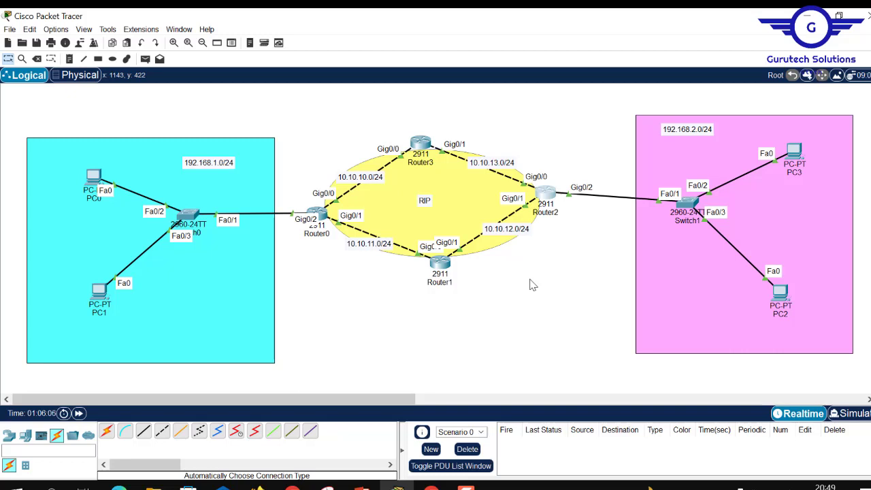
# Review the RIP version 2 commands in Router1's command history and close its window
pyautogui.click(440, 265)
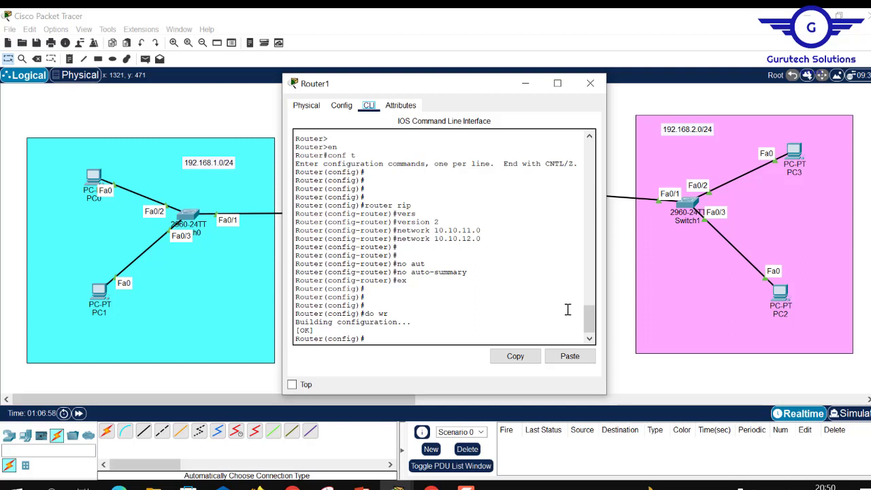
pyautogui.click(591, 84)
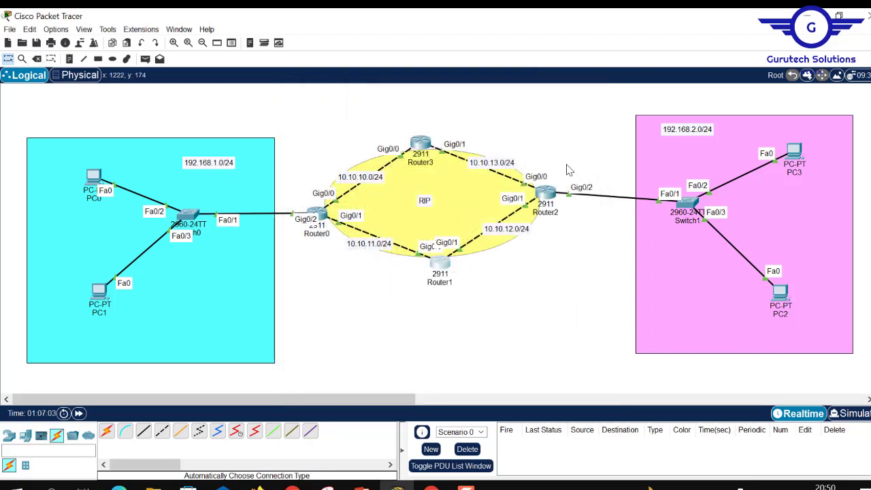
# Change the RIP text label in the yellow ellipse to EIGRP
pyautogui.doubleClick(431, 200)
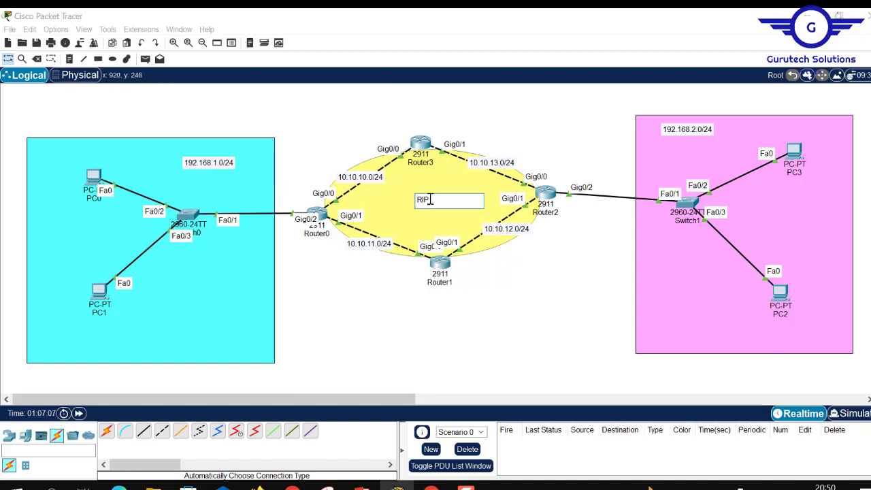
pyautogui.moveTo(432, 200); pyautogui.dragTo(409, 198)
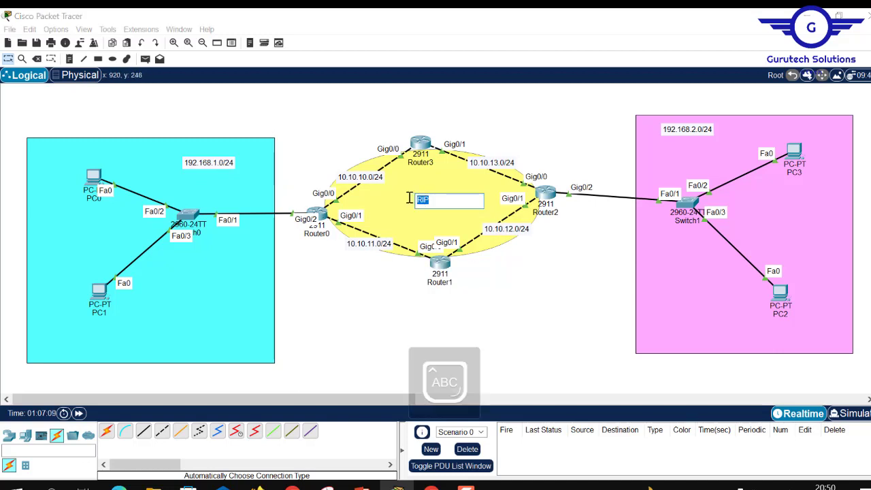
pyautogui.write('EIGRP')
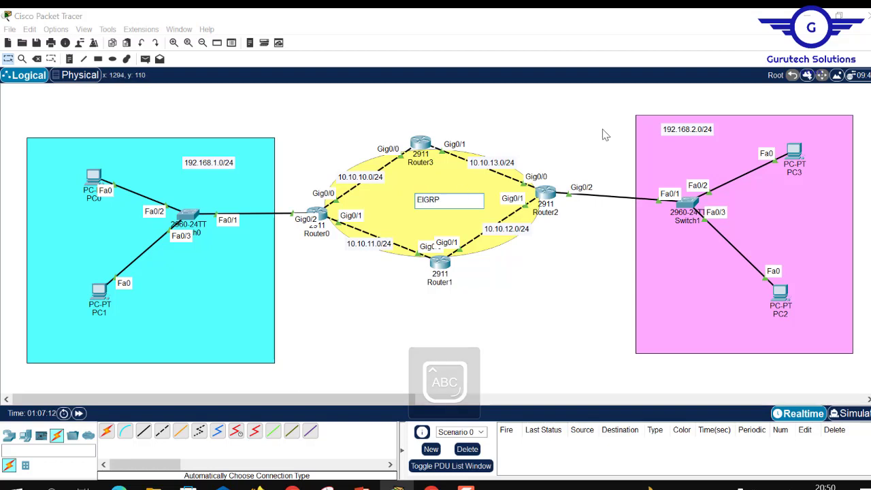
pyautogui.click(602, 134)
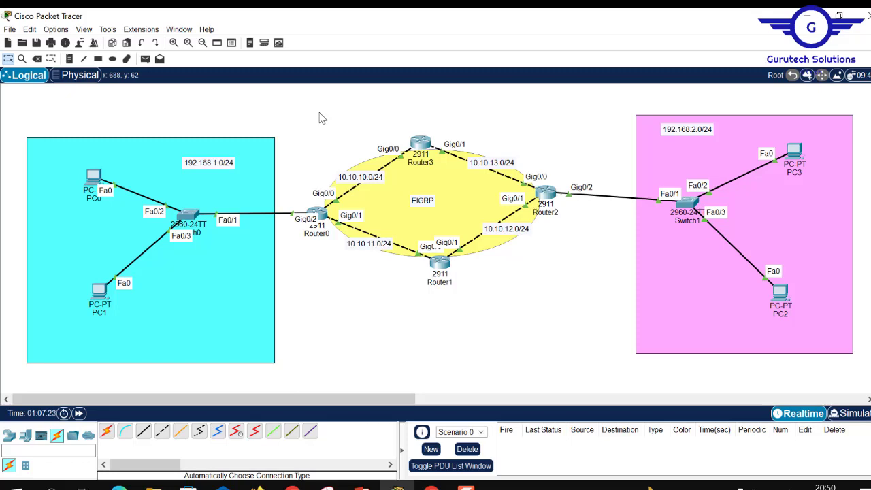
# Open Router0's command line and enter global configuration mode with conf t
pyautogui.click(321, 217)
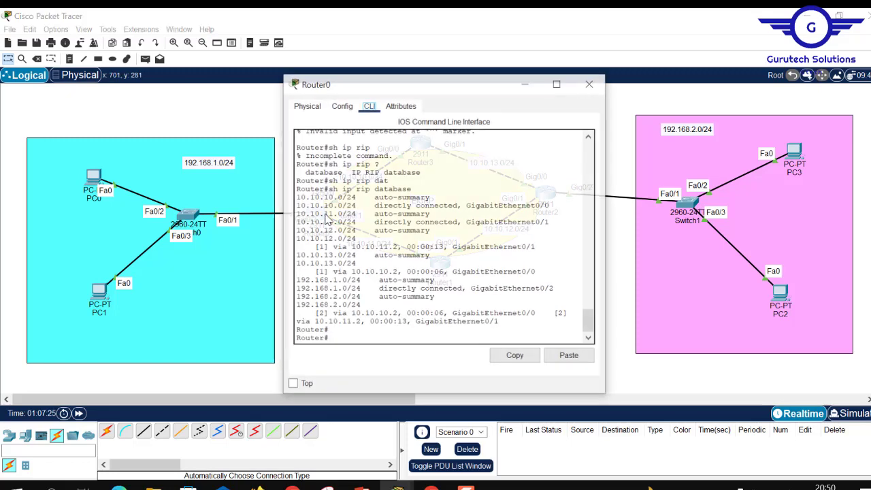
pyautogui.press('Return')
pyautogui.press('Return')
pyautogui.write('CO')
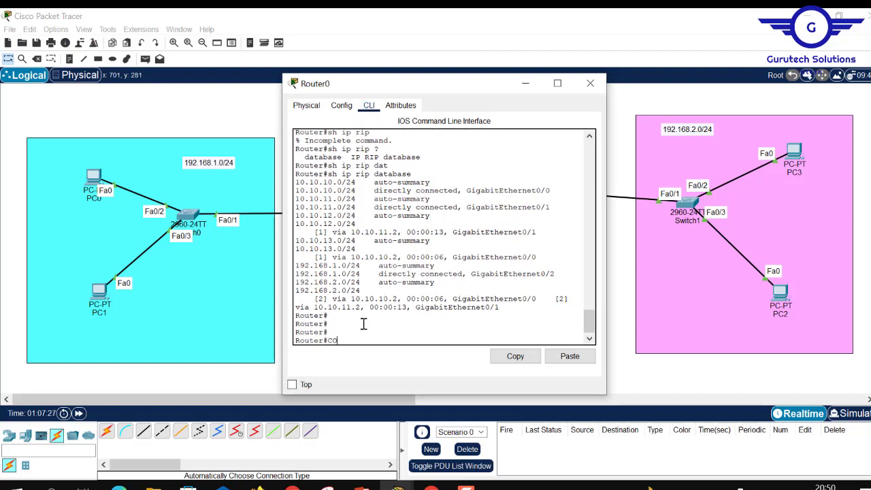
pyautogui.write('NF T')
pyautogui.press('Return')
pyautogui.press('Return')
pyautogui.press('Return')
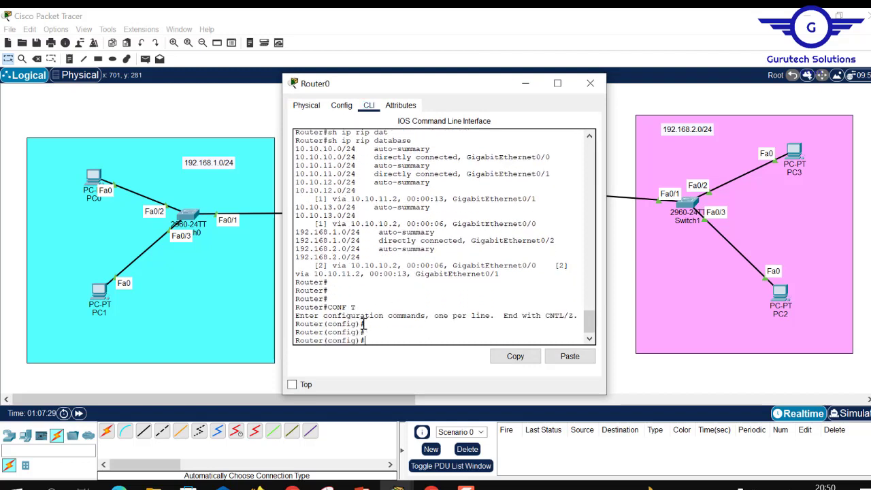
# Remove the RIP configuration from Router0 with no router rip
pyautogui.write('no ')
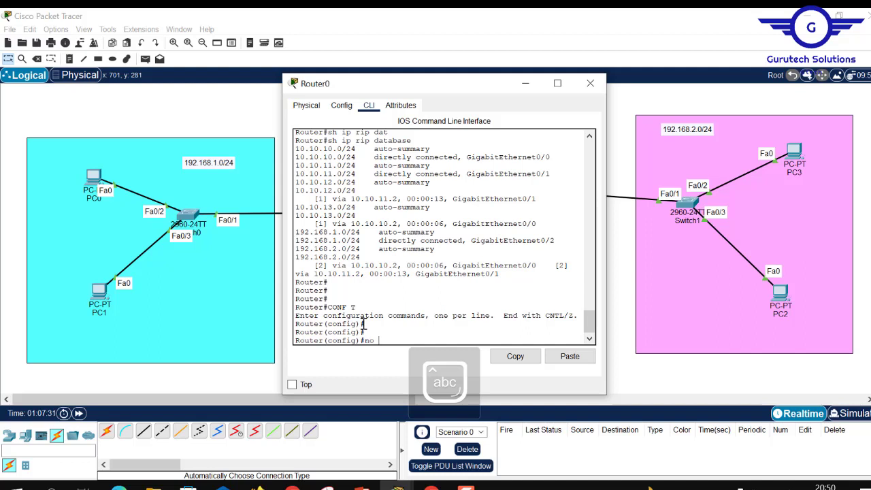
pyautogui.write('router ')
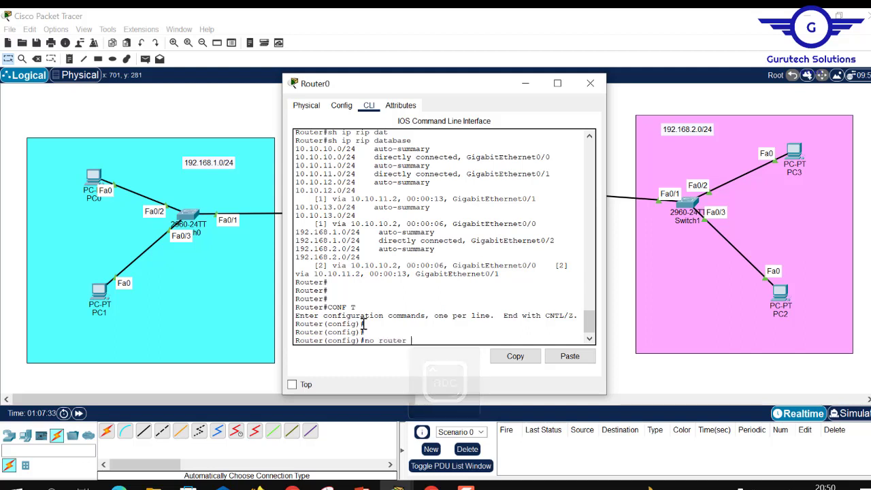
pyautogui.write('rip')
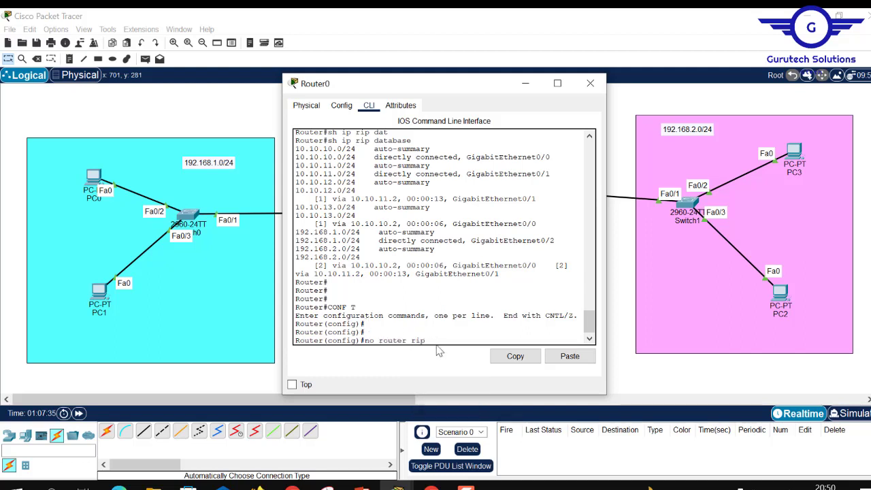
pyautogui.moveTo(426, 341); pyautogui.dragTo(380, 341)
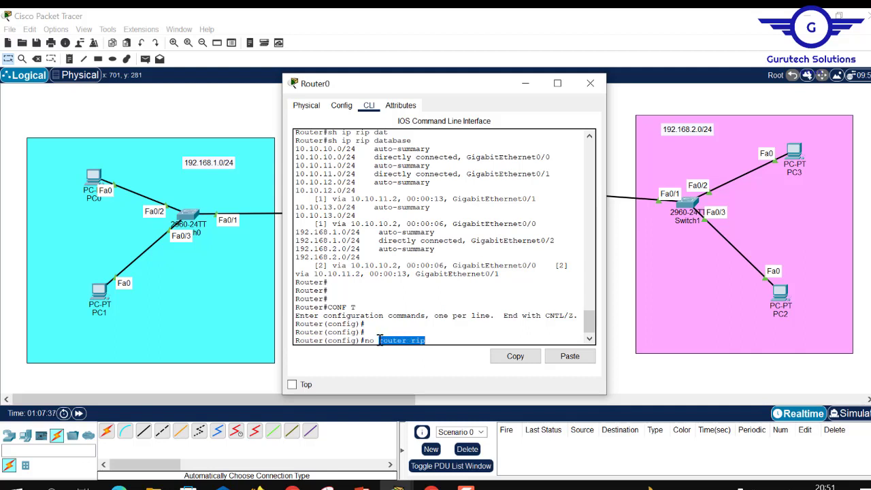
pyautogui.click(428, 342)
pyautogui.moveTo(427, 342); pyautogui.dragTo(411, 340)
pyautogui.press('Return')
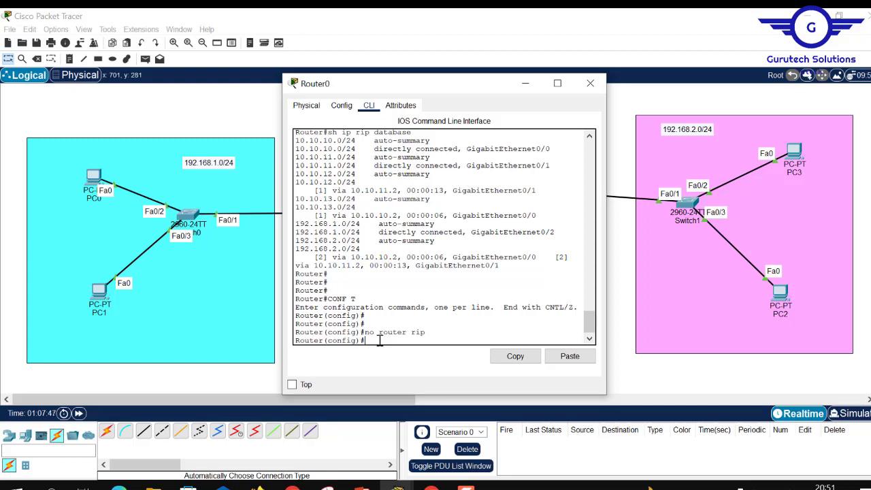
# Save Router0's configuration with do wr
pyautogui.write('do')
pyautogui.write(' sh')
pyautogui.press('Return')
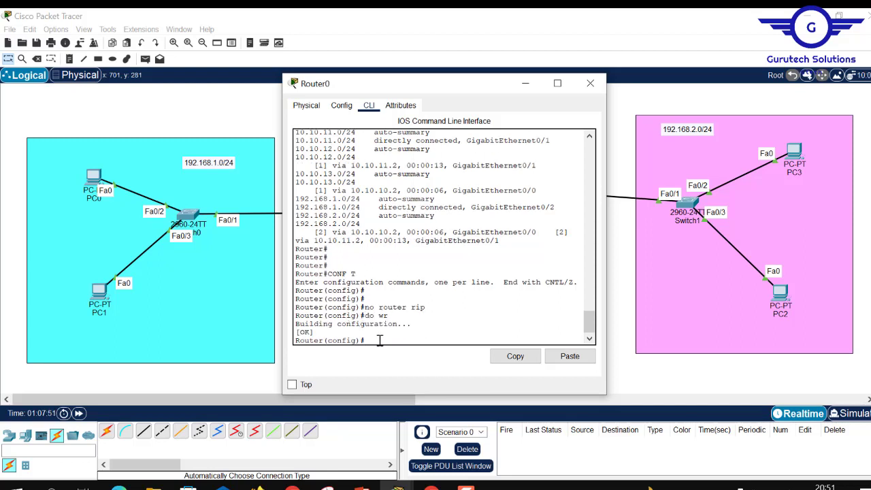
# Restart Router0 with do reload, confirm the reload, and close its window
pyautogui.write('reload')
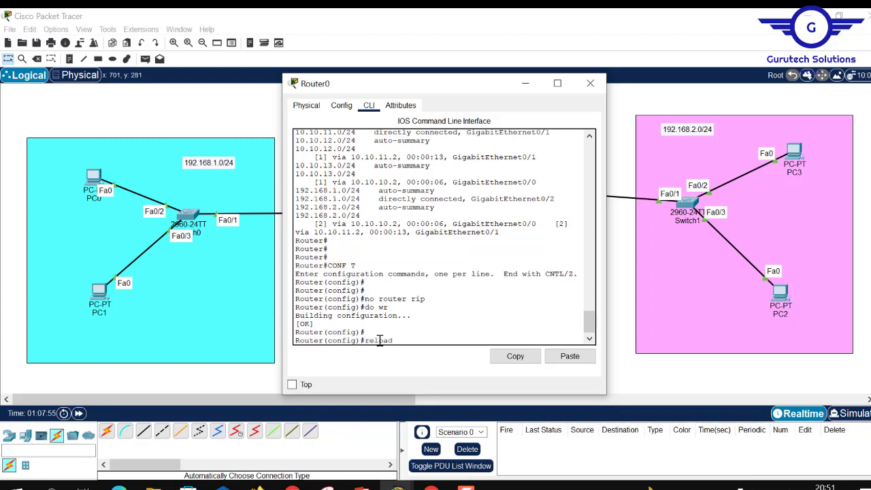
pyautogui.hotkey('ctrl', 'a')
pyautogui.write('do')
pyautogui.moveTo(426, 298); pyautogui.dragTo(378, 300)
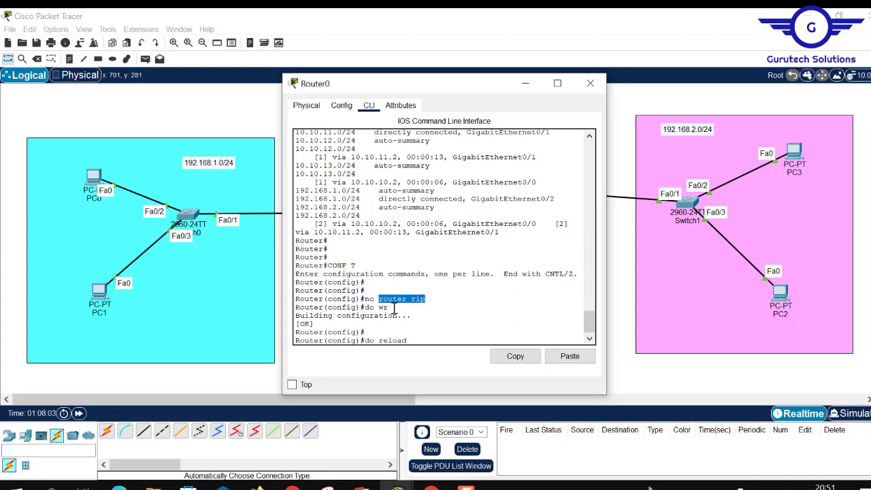
pyautogui.moveTo(389, 307); pyautogui.dragTo(367, 310)
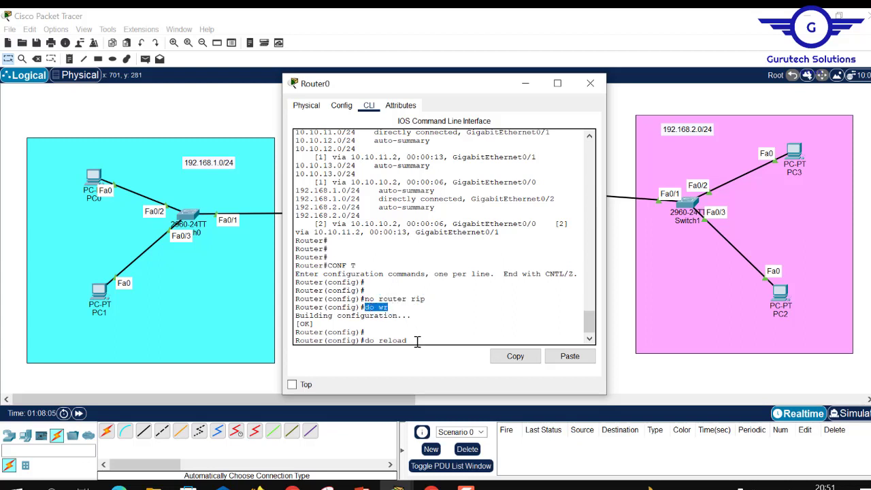
pyautogui.moveTo(414, 341); pyautogui.dragTo(370, 342)
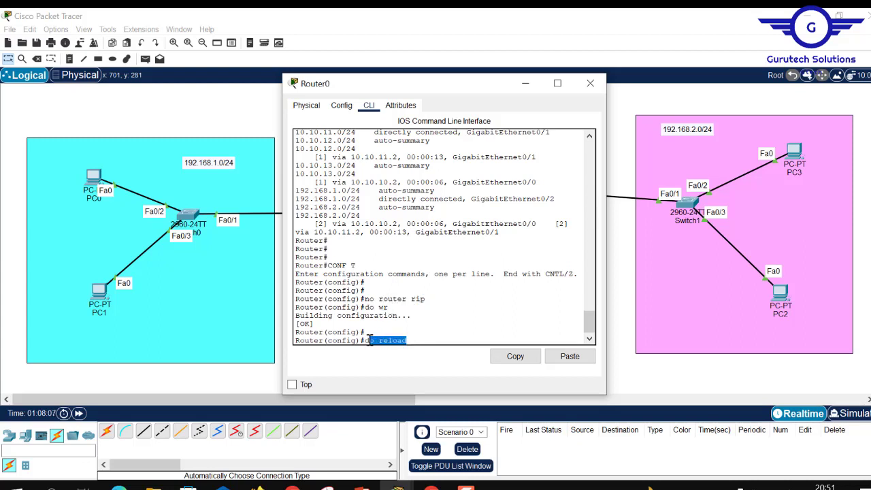
pyautogui.press('Return')
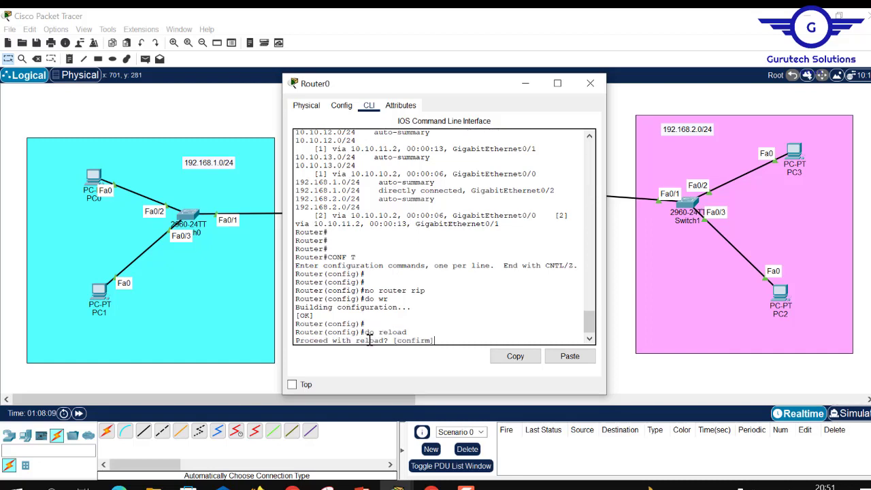
pyautogui.write('ySystem Bootstrap, Version')
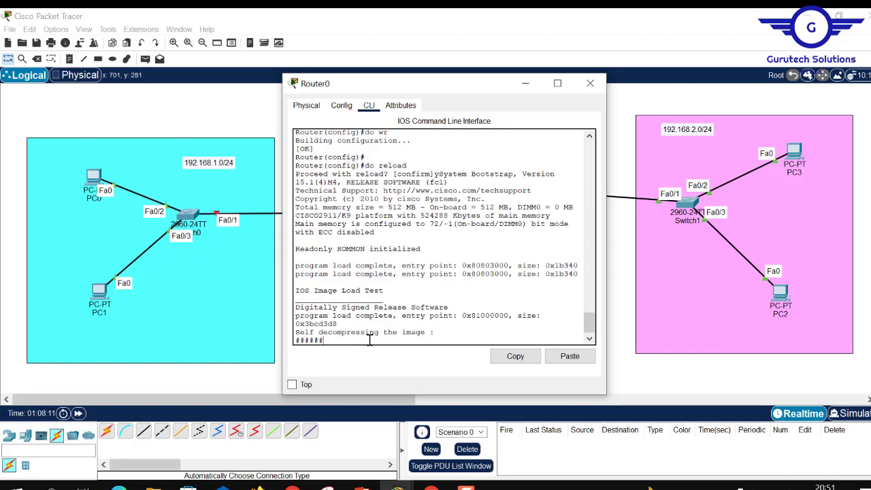
pyautogui.click(590, 83)
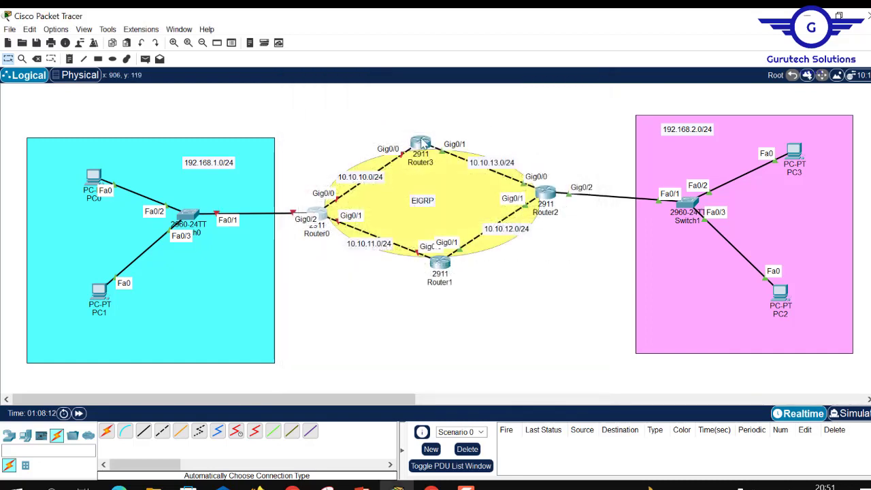
# Open Router3's command line and enter global configuration mode with conf t
pyautogui.click(420, 143)
pyautogui.press('Return')
pyautogui.press('Return')
pyautogui.press('Return')
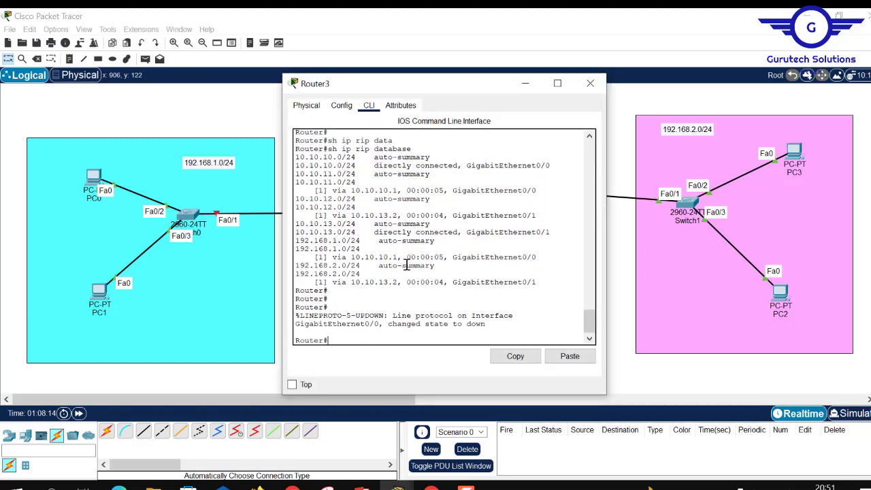
pyautogui.write('conf')
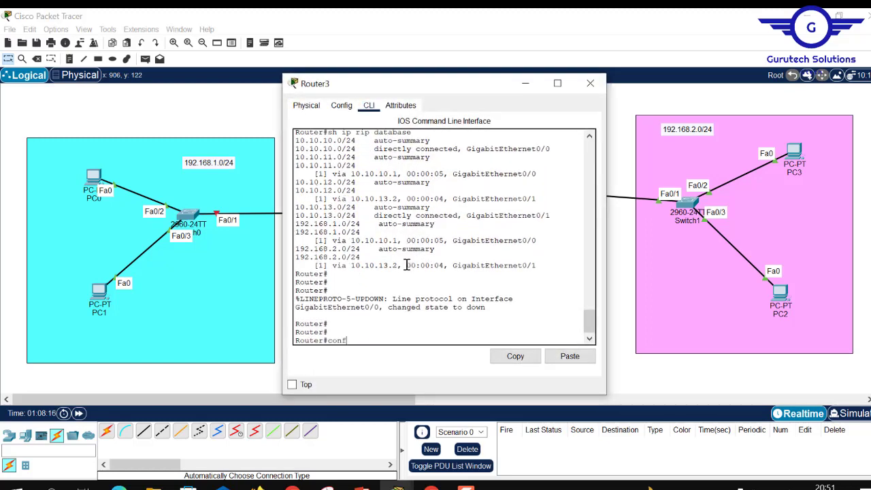
pyautogui.write(' t')
pyautogui.press('Return')
pyautogui.press('Return')
pyautogui.press('Return')
# Remove the RIP configuration from Router3 with no router rip, entering the command twice
pyautogui.write('no')
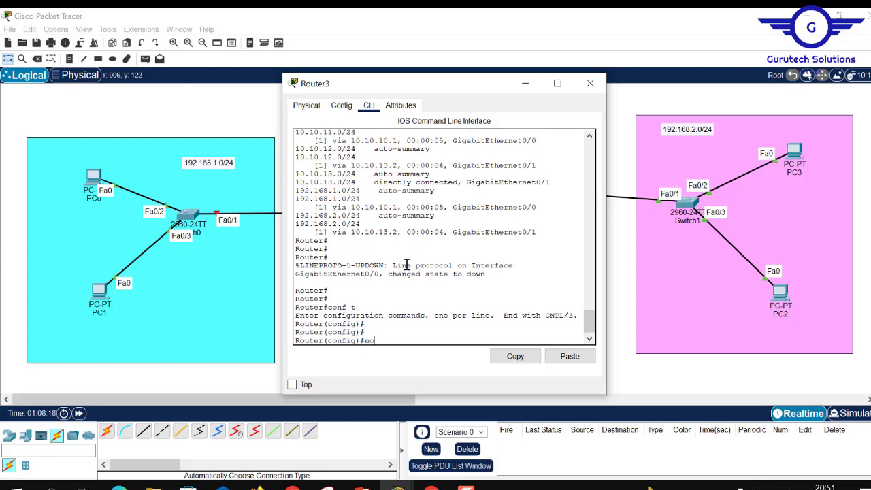
pyautogui.write(' router rip')
pyautogui.press('Return')
pyautogui.press('Return')
pyautogui.press('Return')
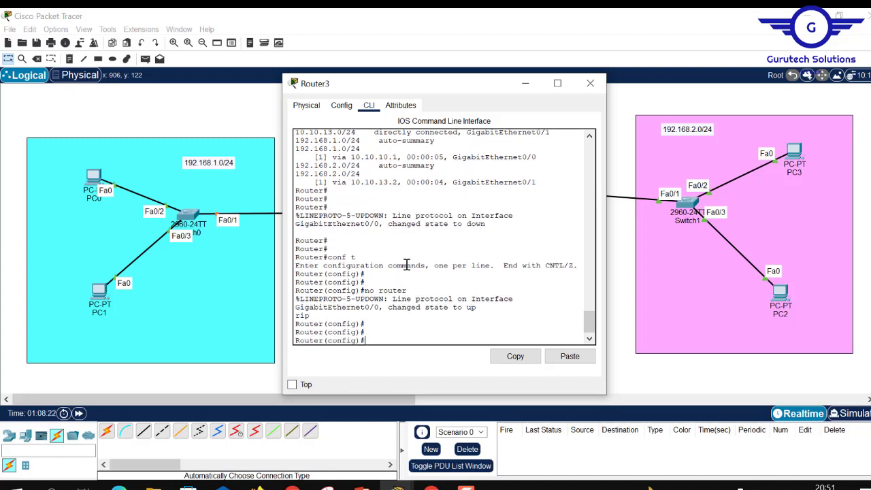
pyautogui.write('no router rip')
pyautogui.press('Return')
pyautogui.press('Return')
pyautogui.press('Return')
pyautogui.press('Return')
# Save Router3's configuration with do wr
pyautogui.write('do')
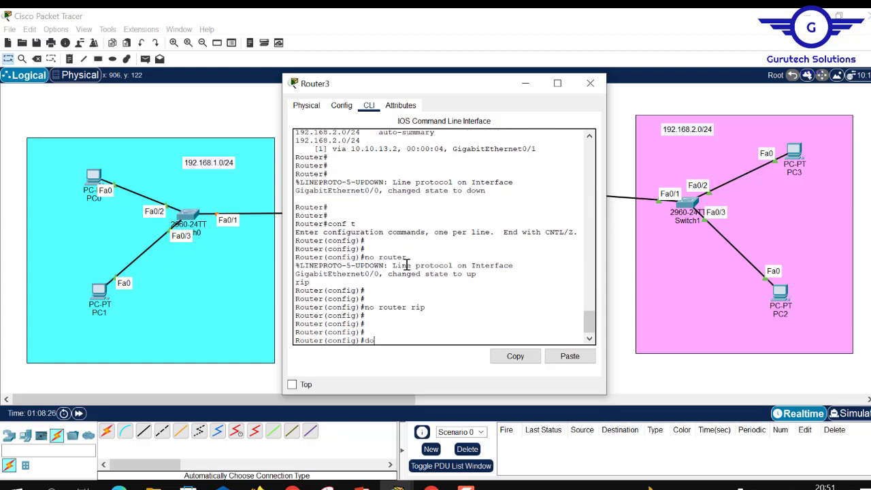
pyautogui.write(' wr')
pyautogui.press('Return')
pyautogui.press('Return')
pyautogui.press('Return')
# Restart Router3 with do reload, confirm the reload, and close its window
pyautogui.write('d')
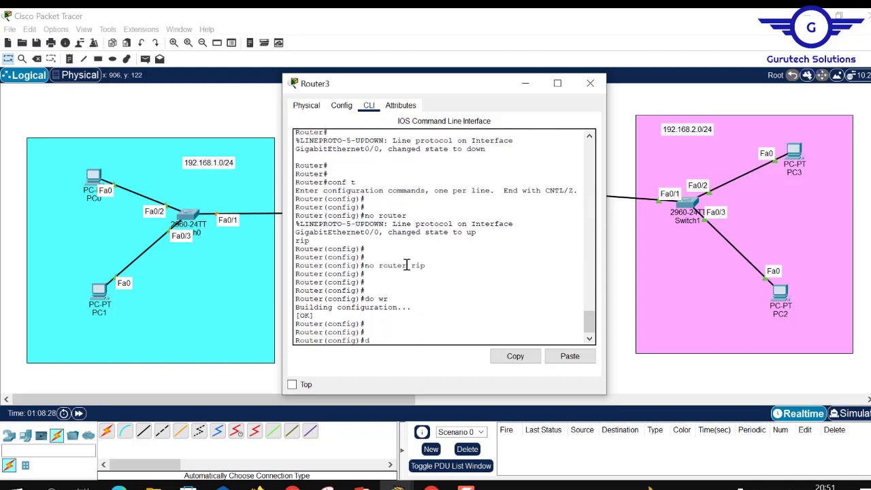
pyautogui.write('o reload')
pyautogui.press('Return')
pyautogui.press('Return')
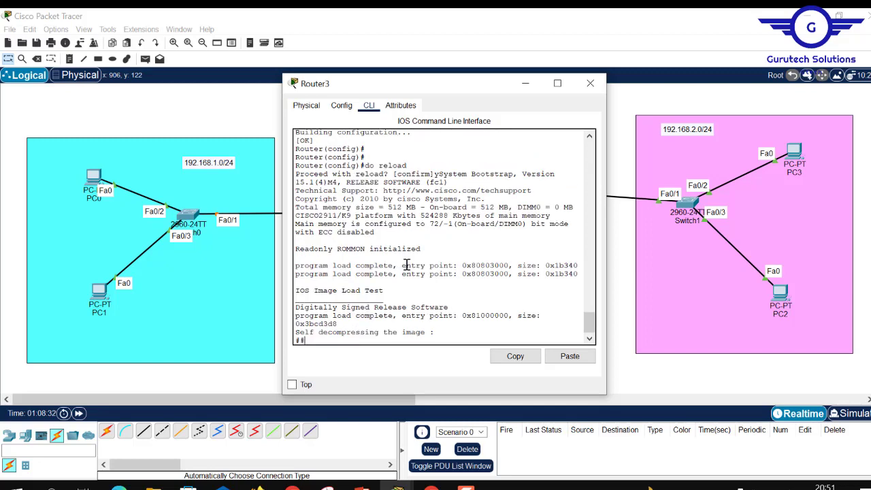
pyautogui.moveTo(580, 79); pyautogui.dragTo(584, 81)
pyautogui.click(589, 86)
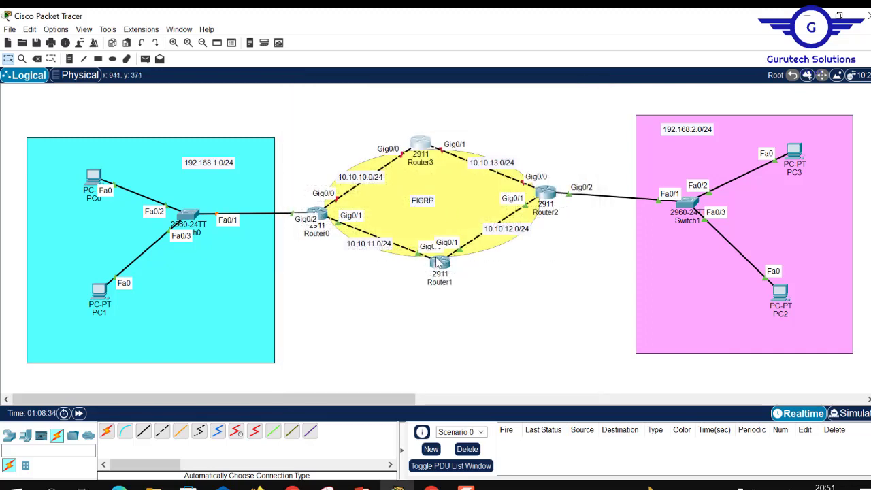
# Open Router1's command line and remove its RIP configuration with no router rip
pyautogui.click(441, 264)
pyautogui.click(423, 321)
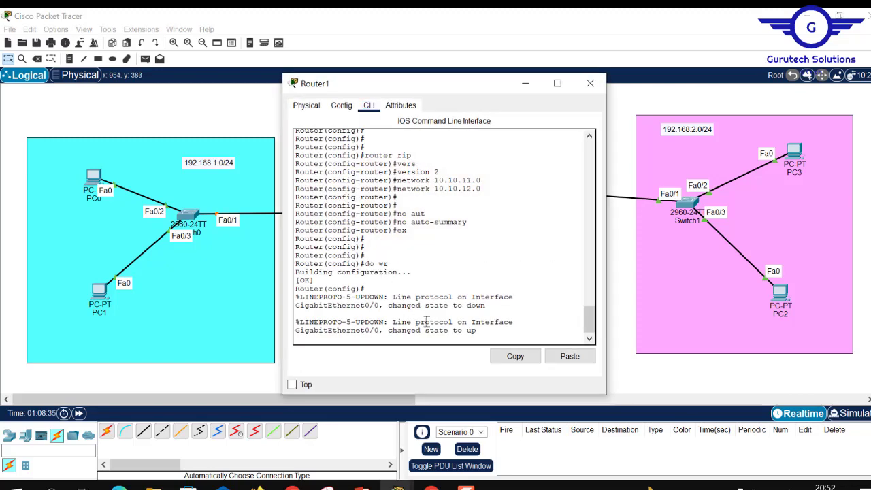
pyautogui.press('Return')
pyautogui.press('Return')
pyautogui.press('Return')
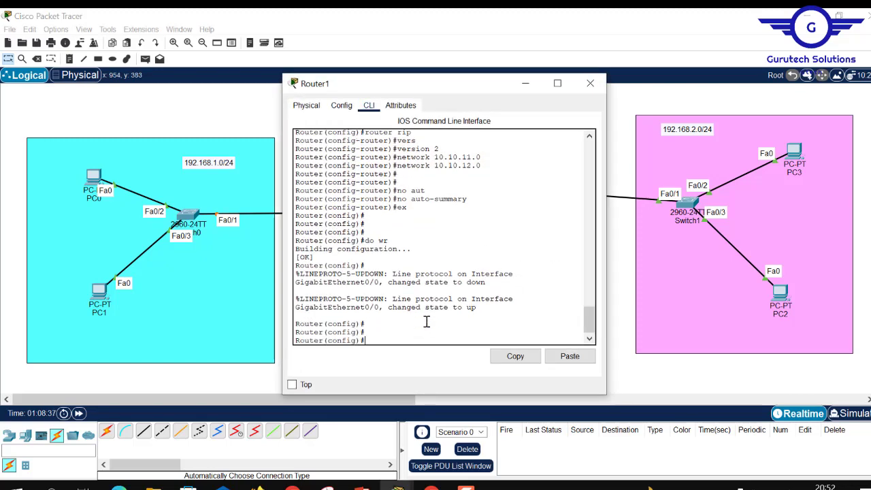
pyautogui.write('no')
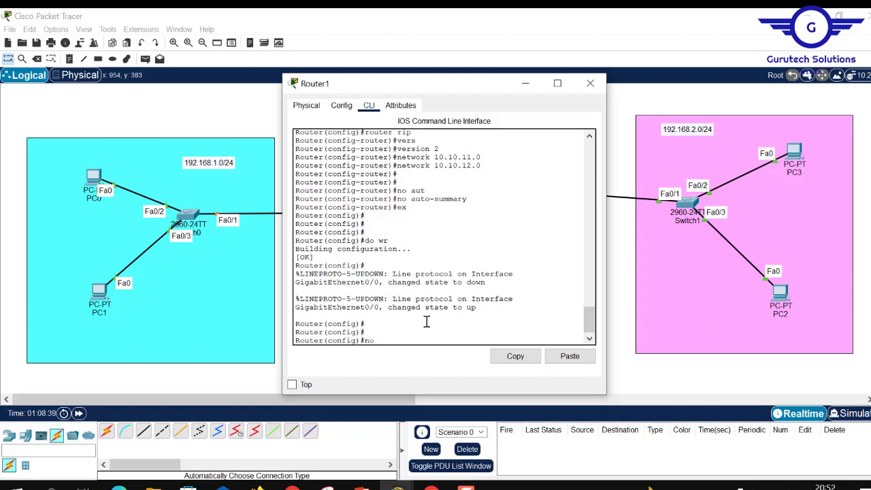
pyautogui.write(' router rip')
pyautogui.press('Return')
pyautogui.press('Return')
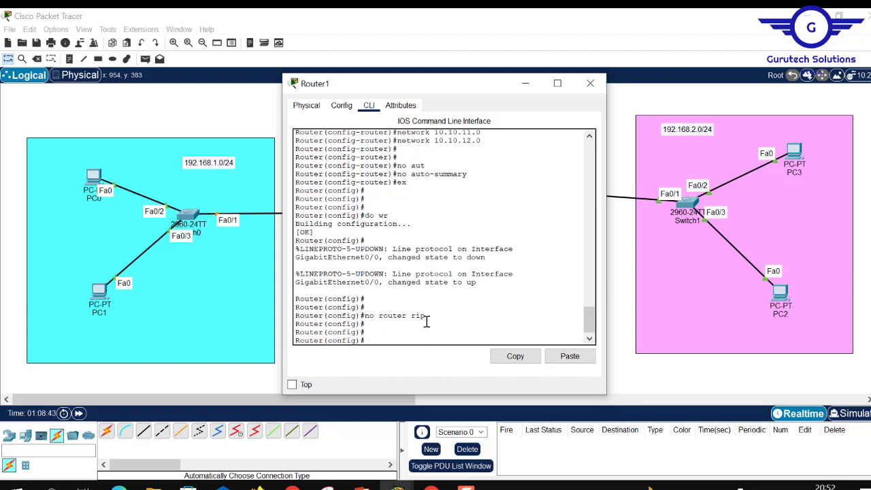
# Save Router1's configuration with do wr
pyautogui.write('do wr')
pyautogui.press('Return')
pyautogui.press('Return')
pyautogui.press('Return')
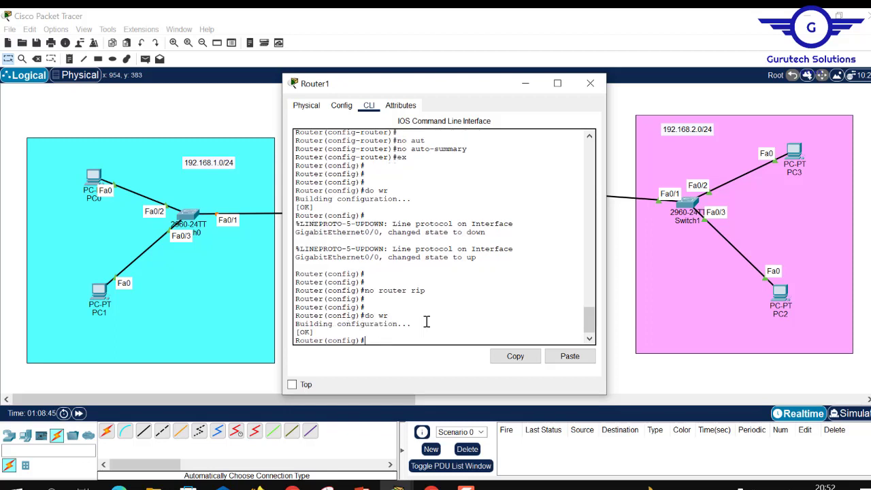
# Restart Router1 with do reload, confirm the reload, and close its window
pyautogui.write('do reload')
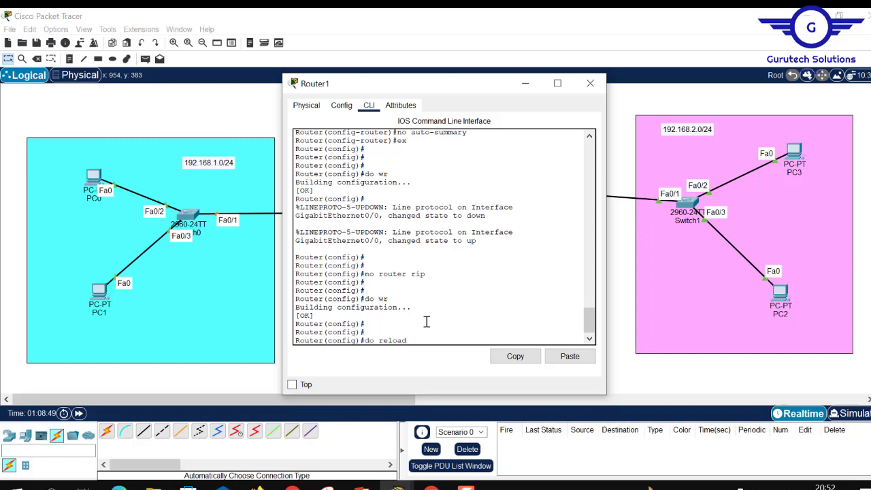
pyautogui.press('Return')
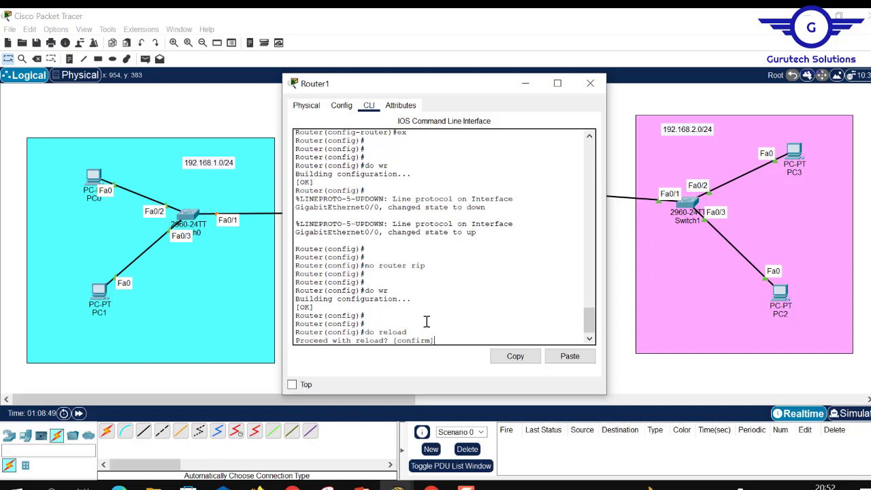
pyautogui.write('ySystem Bootstrap, Version')
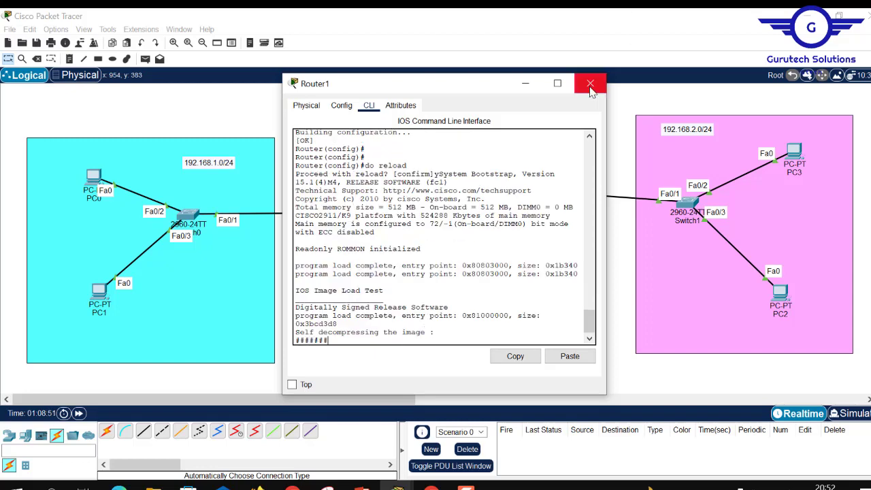
pyautogui.click(590, 83)
# Open Router2's command line and remove its RIP configuration with no router rip
pyautogui.click(545, 193)
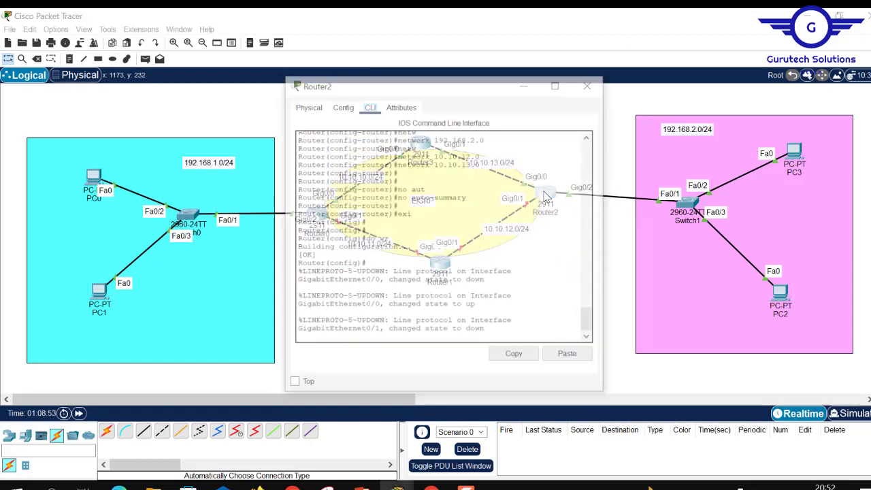
pyautogui.press('Return')
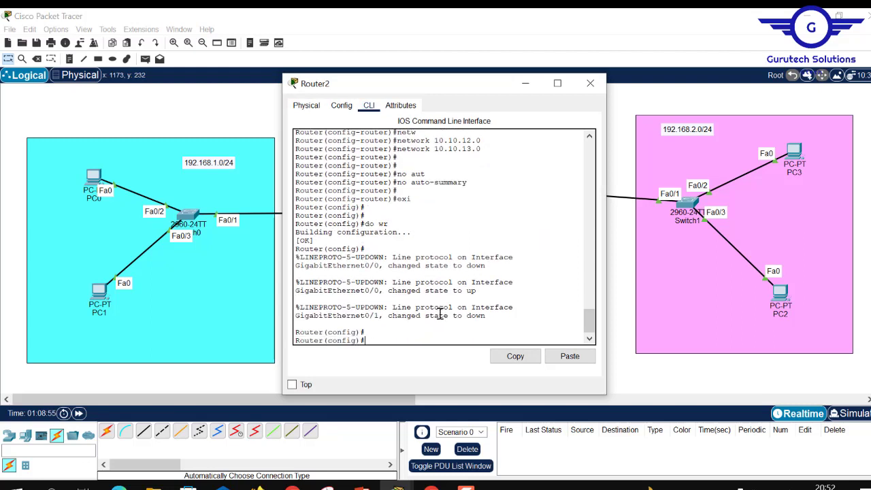
pyautogui.write('no router ri')
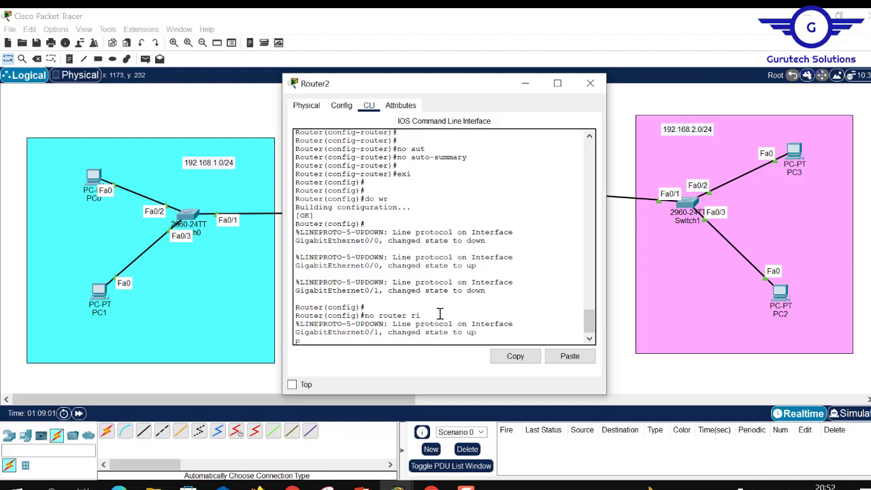
pyautogui.write('p')
pyautogui.press('Return')
pyautogui.press('Return')
pyautogui.press('Return')
pyautogui.press('Return')
pyautogui.press('Up')
pyautogui.press('Return')
pyautogui.press('Return')
pyautogui.press('Return')
pyautogui.press('Return')
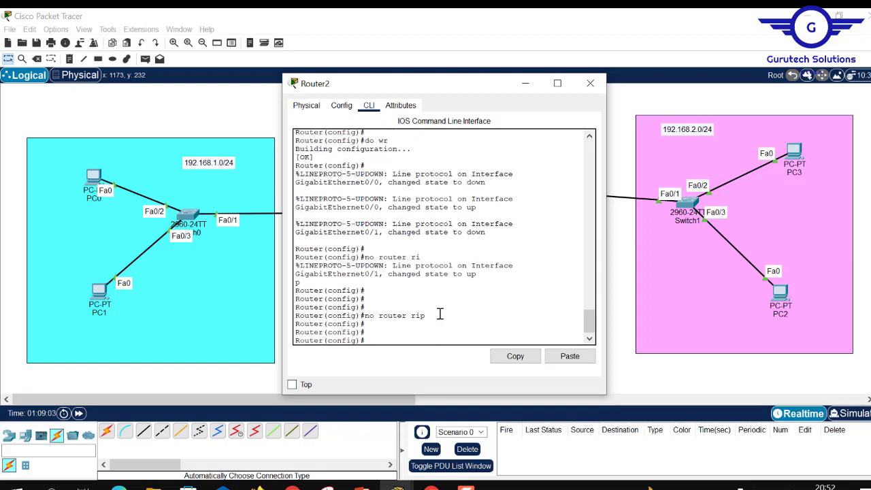
# Save Router2's configuration with do wr
pyautogui.write('do w')
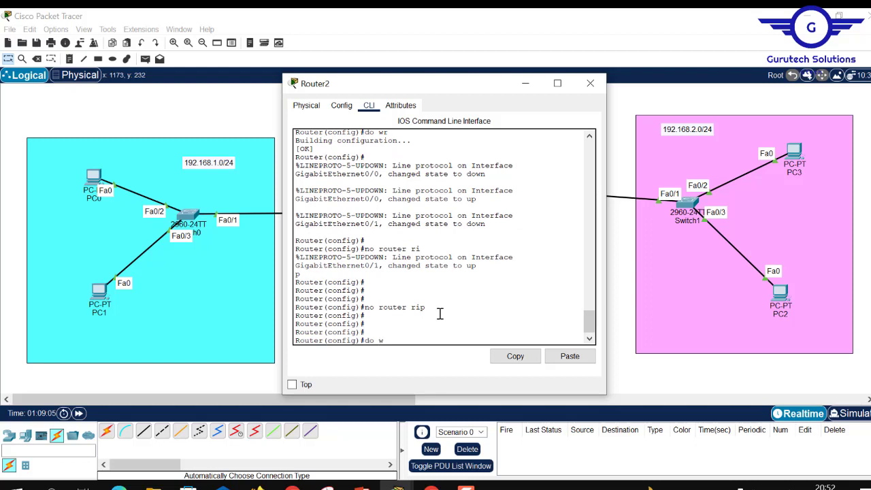
pyautogui.press('Return')
pyautogui.press('Return')
# Restart Router2 with do reload, confirm the reload, and close its window
pyautogui.write('do ')
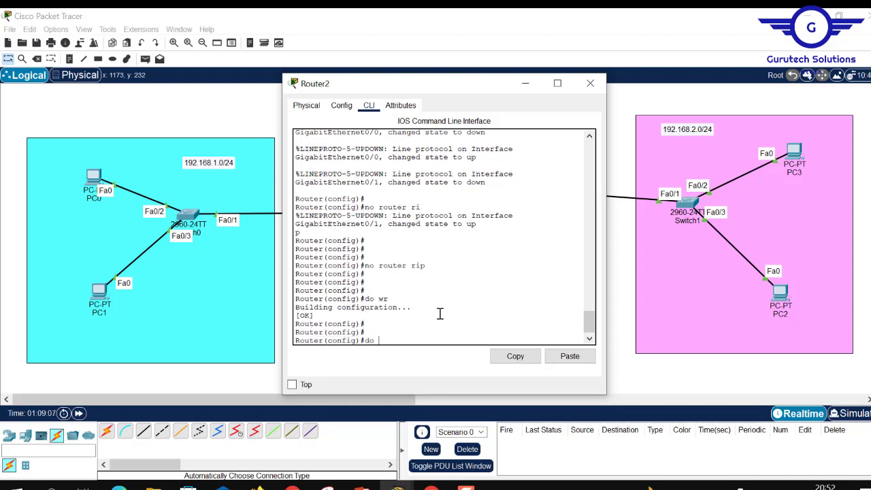
pyautogui.write('reload')
pyautogui.press('Return')
pyautogui.press('Return')
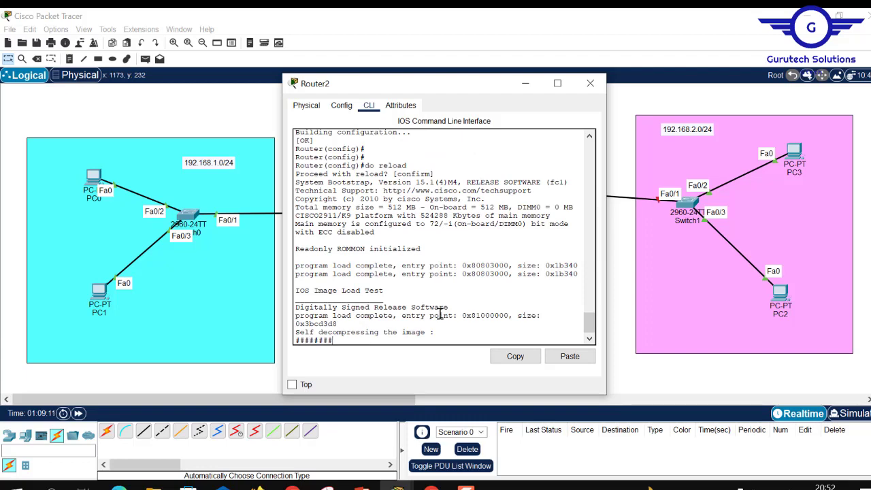
pyautogui.click(590, 83)
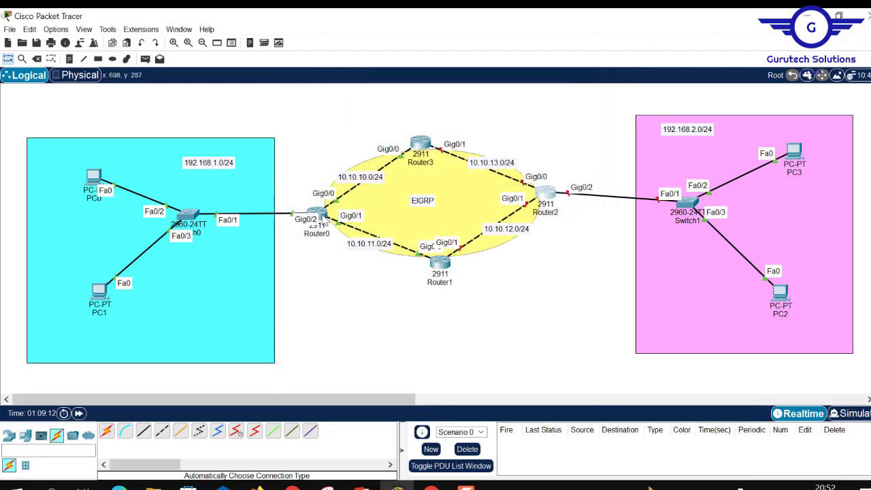
# Open Router0's command line and enter privileged mode with en
pyautogui.click(317, 216)
pyautogui.press('Return')
pyautogui.press('Return')
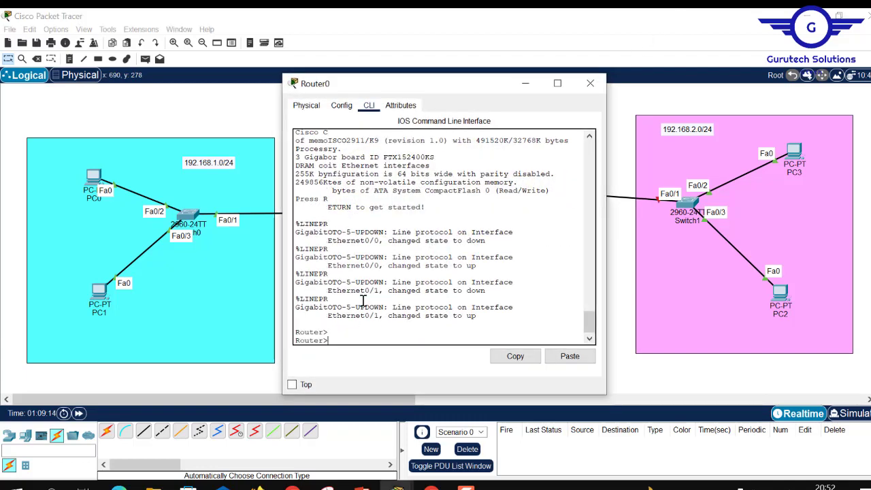
pyautogui.press('Return')
pyautogui.write('en')
pyautogui.press('Return')
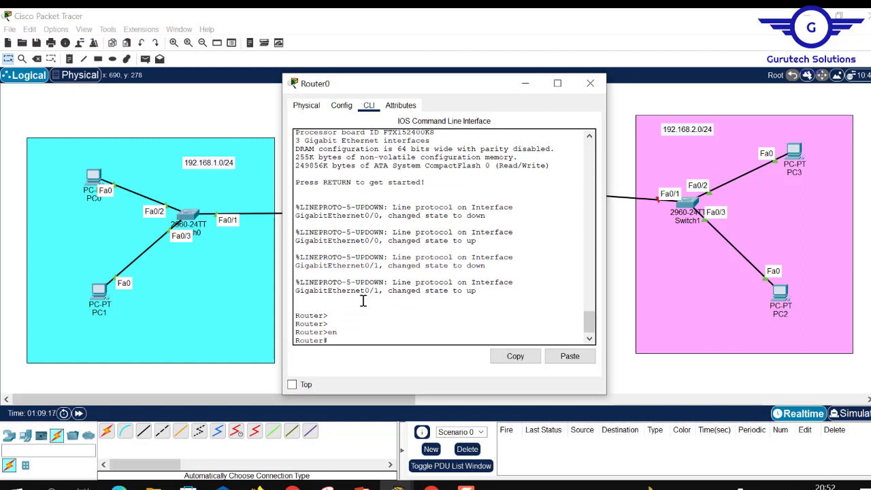
pyautogui.write('conf t')
pyautogui.press('Return')
pyautogui.press('Return')
pyautogui.press('Return')
pyautogui.press('Return')
pyautogui.press('Return')
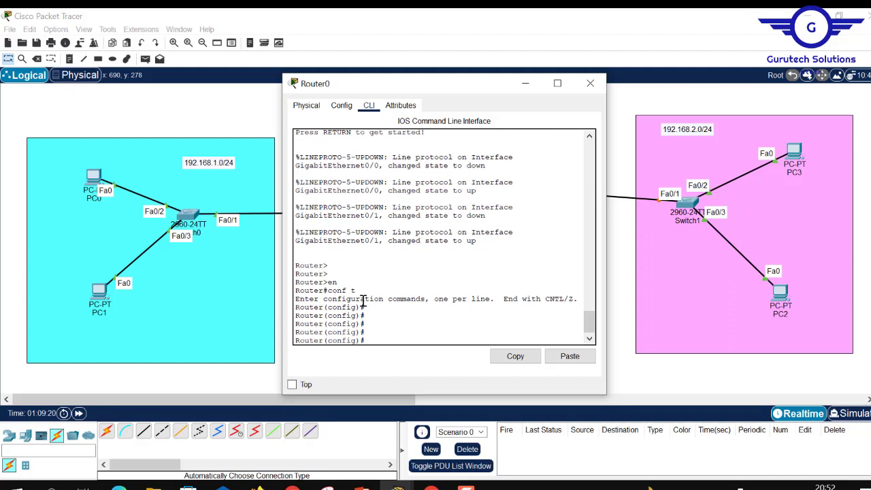
pyautogui.write('ex')
pyautogui.press('Return')
pyautogui.press('Return')
pyautogui.press('Return')
pyautogui.press('Return')
pyautogui.press('Return')
# Check Router0's RIP database with sh ip rip database
pyautogui.write('s')
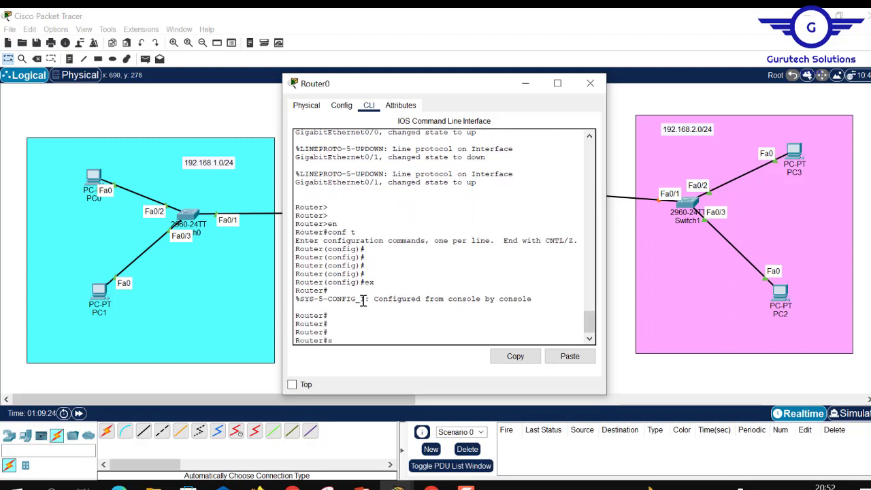
pyautogui.write('h ip rip databas')
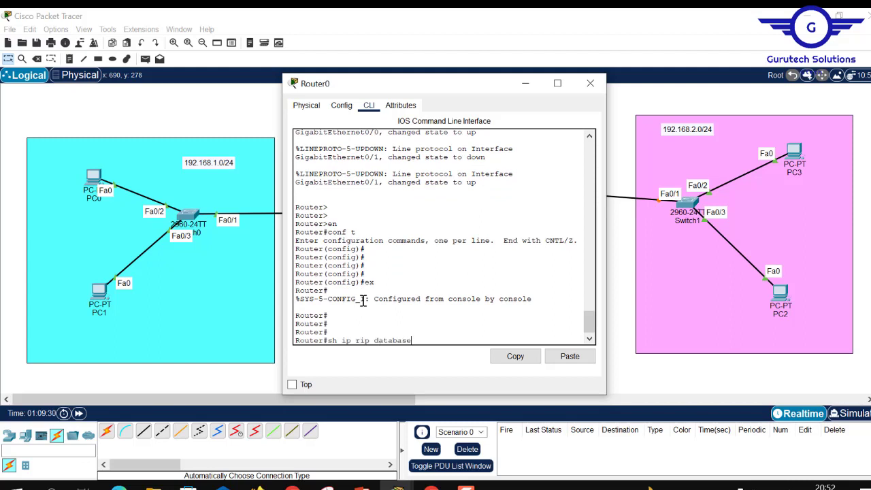
pyautogui.write('e')
pyautogui.press('Return')
pyautogui.press('Return')
pyautogui.press('Return')
pyautogui.press('Return')
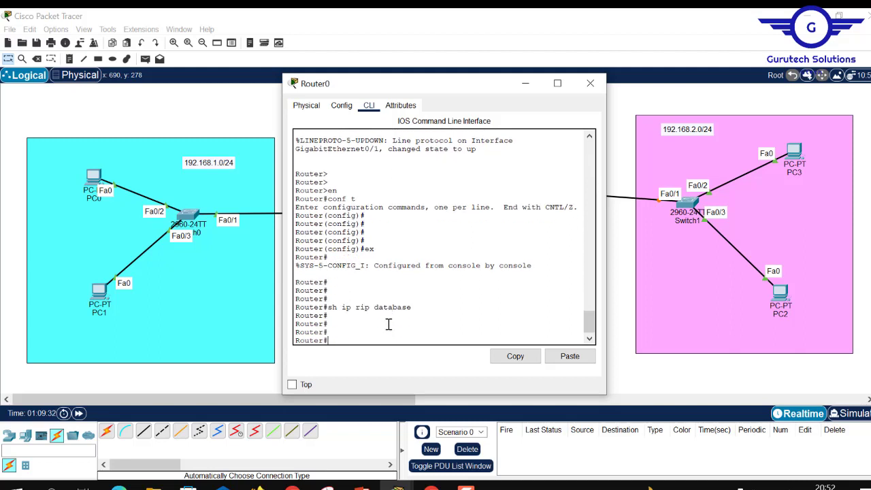
# Repeat sh ip rip database twice on Router0, highlight the last command, and close the router's window
pyautogui.press('Up')
pyautogui.press('Return')
pyautogui.press('Return')
pyautogui.press('Return')
pyautogui.press('Return')
pyautogui.press('Return')
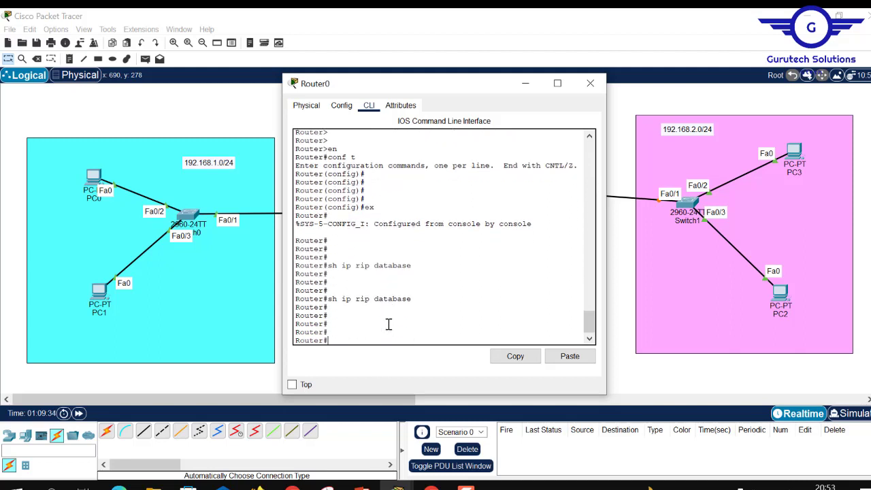
pyautogui.press('Up')
pyautogui.press('Return')
pyautogui.press('Return')
pyautogui.press('Return')
pyautogui.press('Return')
pyautogui.press('Return')
pyautogui.press('Return')
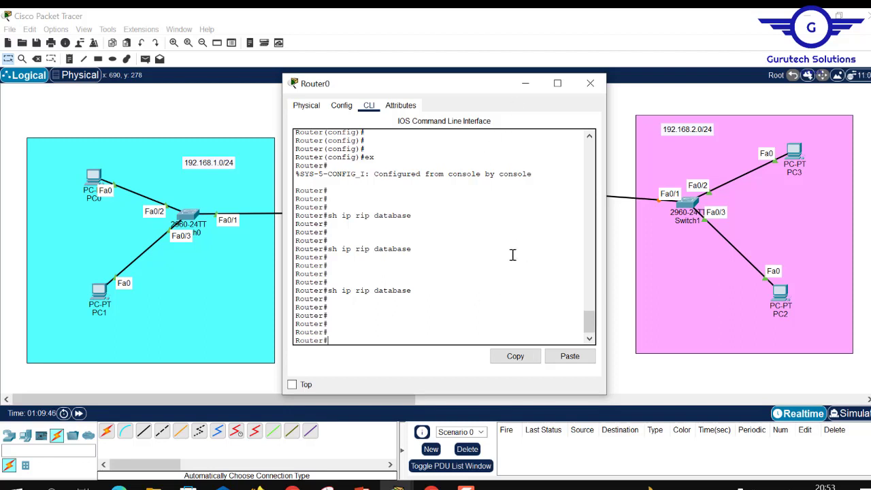
pyautogui.moveTo(412, 290); pyautogui.dragTo(330, 291)
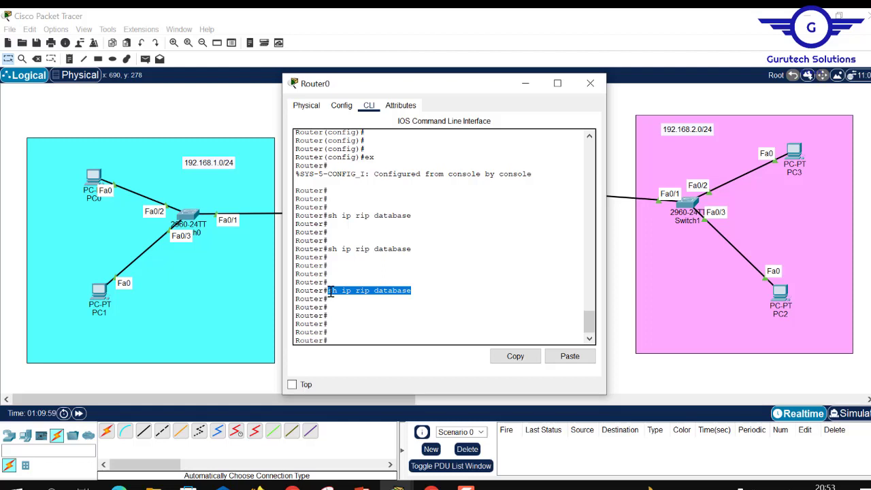
pyautogui.click(596, 86)
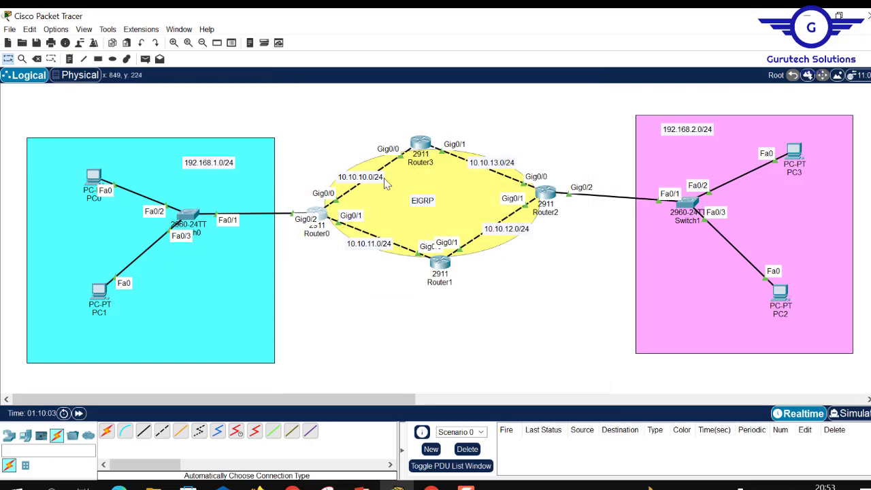
# Open Router2's command history and highlight the original router rip command and the no router rip command that removes it
pyautogui.click(547, 194)
pyautogui.moveTo(590, 322); pyautogui.dragTo(558, 227)
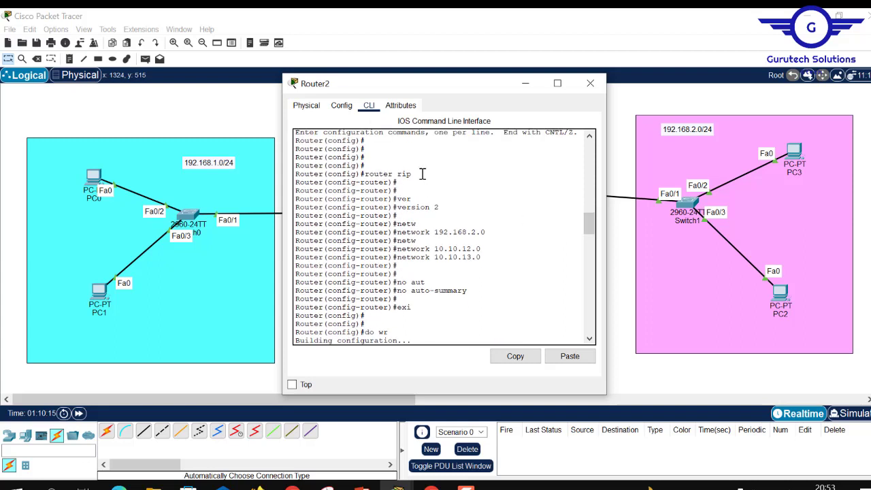
pyautogui.moveTo(412, 174); pyautogui.dragTo(367, 176)
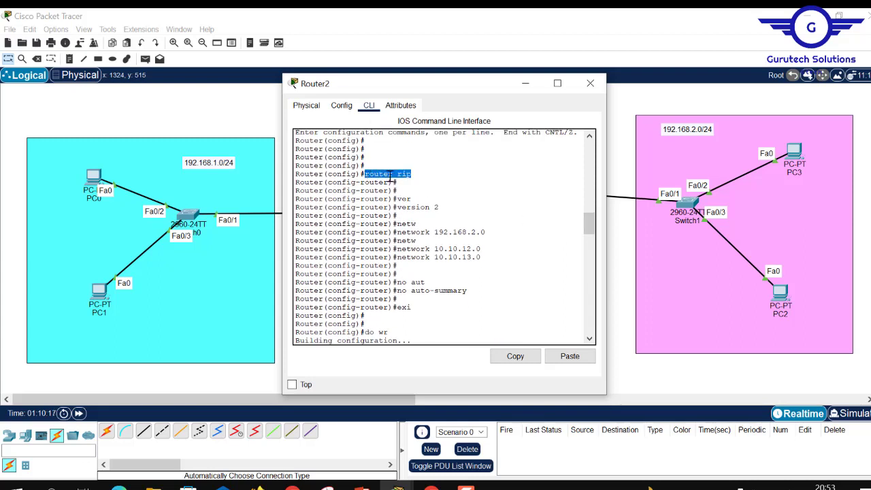
pyautogui.moveTo(412, 173); pyautogui.dragTo(398, 173)
pyautogui.moveTo(589, 233); pyautogui.dragTo(590, 264)
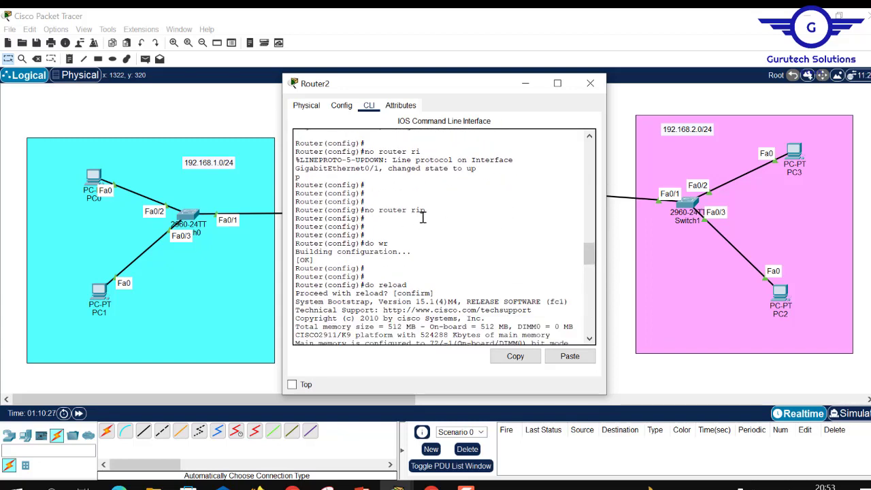
pyautogui.moveTo(427, 211); pyautogui.dragTo(367, 212)
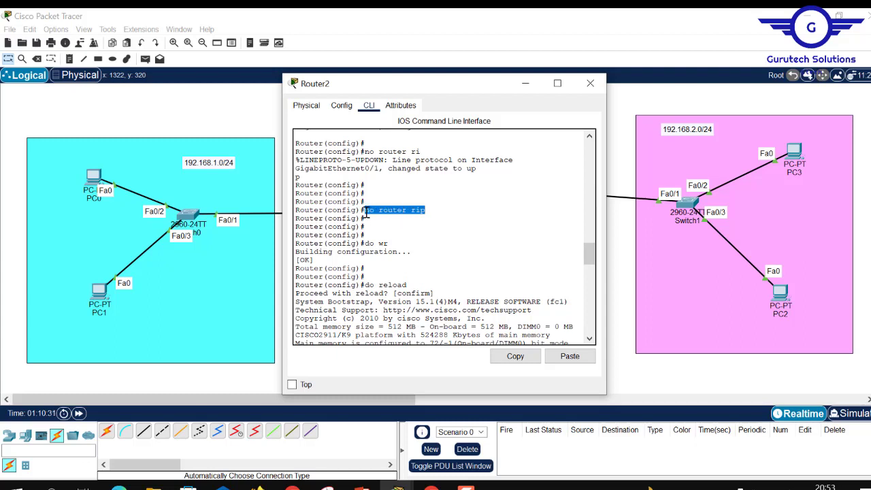
# Leave Router2 and enter global configuration mode on Router0's command line with conf t
pyautogui.click(589, 84)
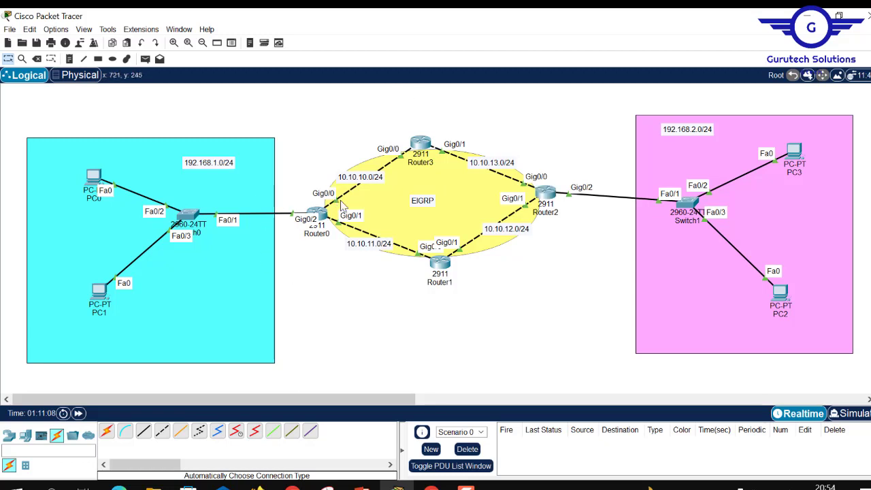
pyautogui.click(319, 214)
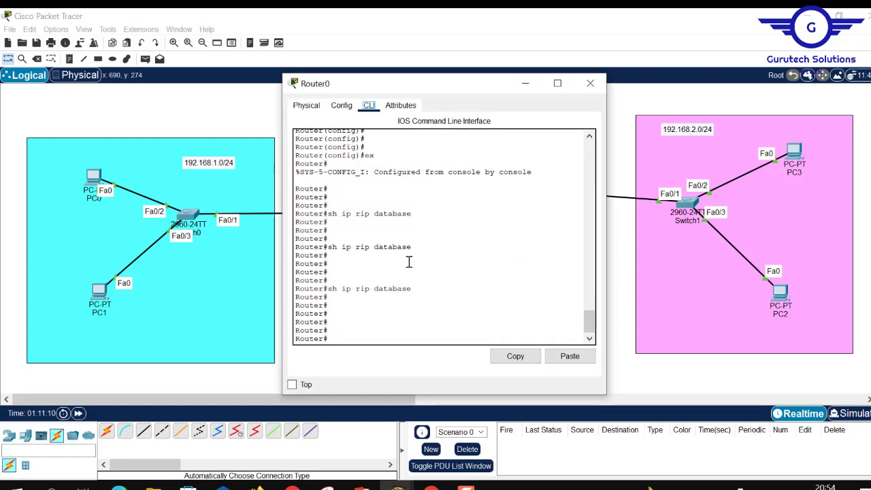
pyautogui.write('conf t')
pyautogui.press('Return')
pyautogui.press('Return')
pyautogui.press('Return')
pyautogui.press('Return')
pyautogui.press('Return')
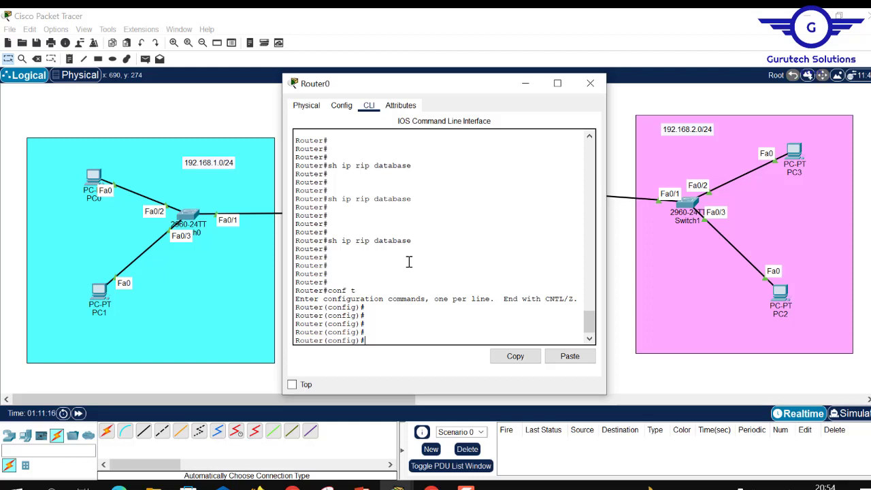
# Start the EIGRP routing process on Router0 with autonomous system number 10
pyautogui.write('t')
pyautogui.write('router eigrp')
pyautogui.write('10')
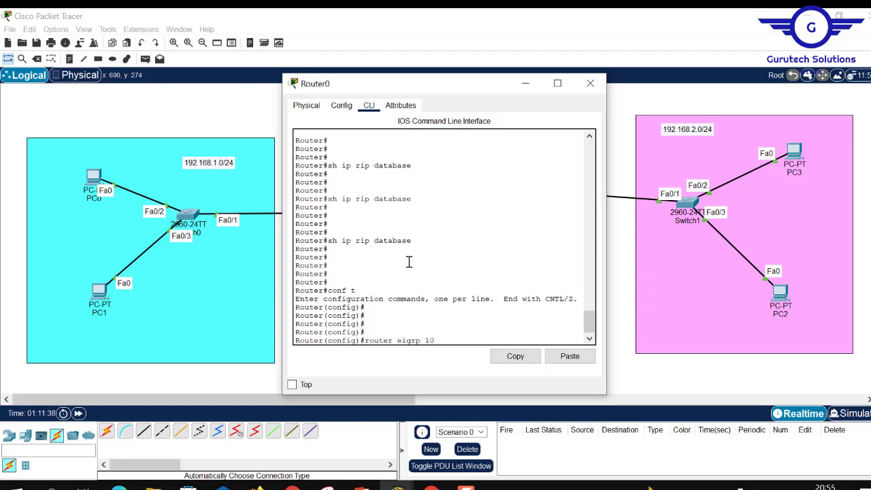
pyautogui.tripleClick(440, 338)
pyautogui.click(436, 340)
pyautogui.moveTo(437, 340); pyautogui.dragTo(428, 339)
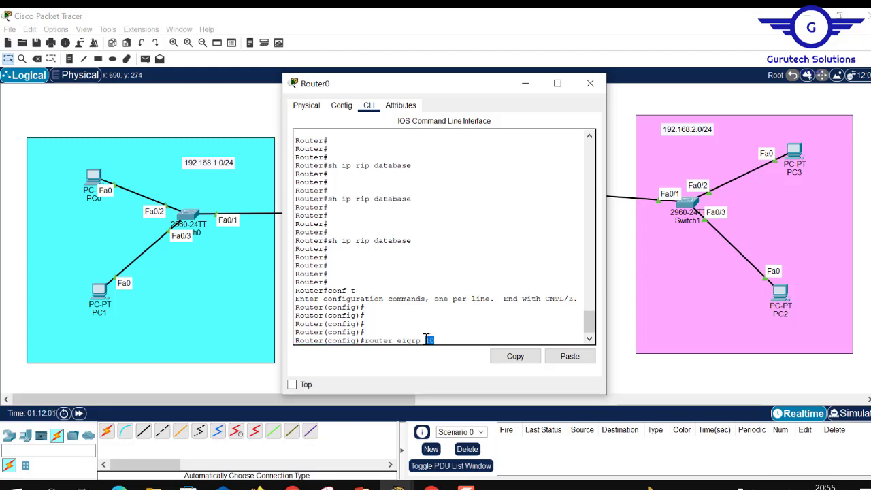
pyautogui.click(447, 339)
pyautogui.press('Return')
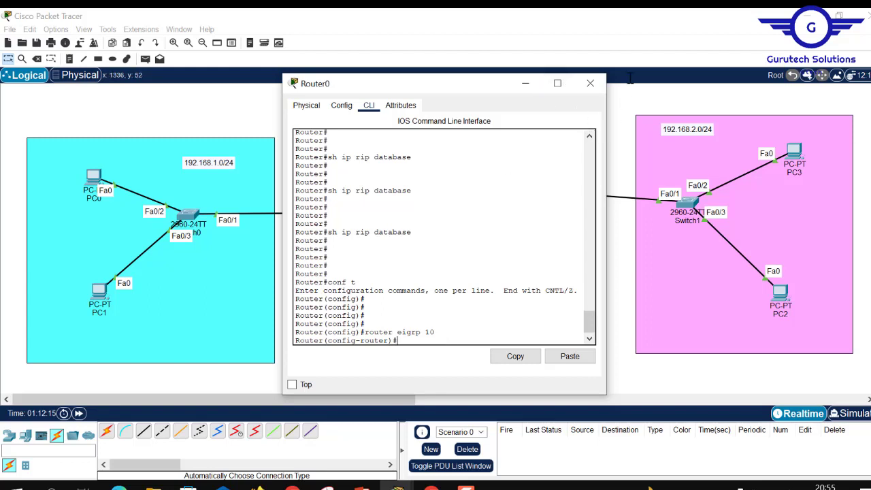
# Advertise network 192.168.1.0 with mask 255.255.255.0 in Router0's EIGRP 10 process, widening the router window for the full command
pyautogui.click(629, 115)
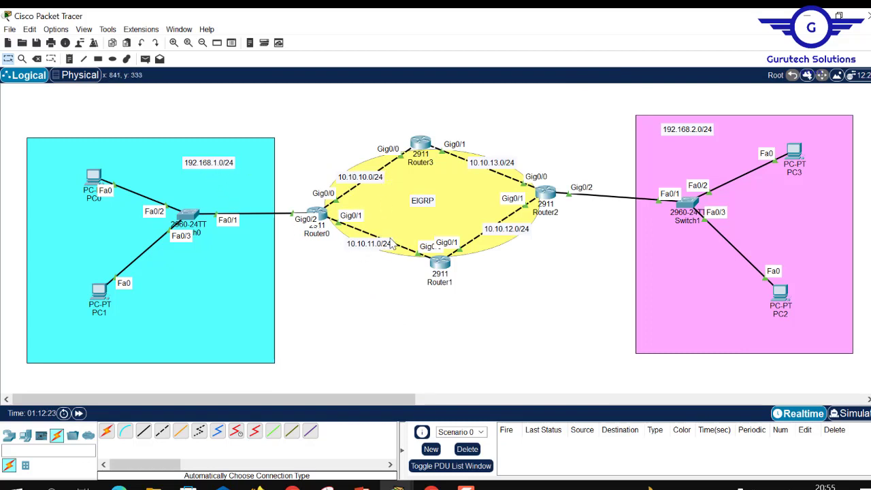
pyautogui.click(326, 215)
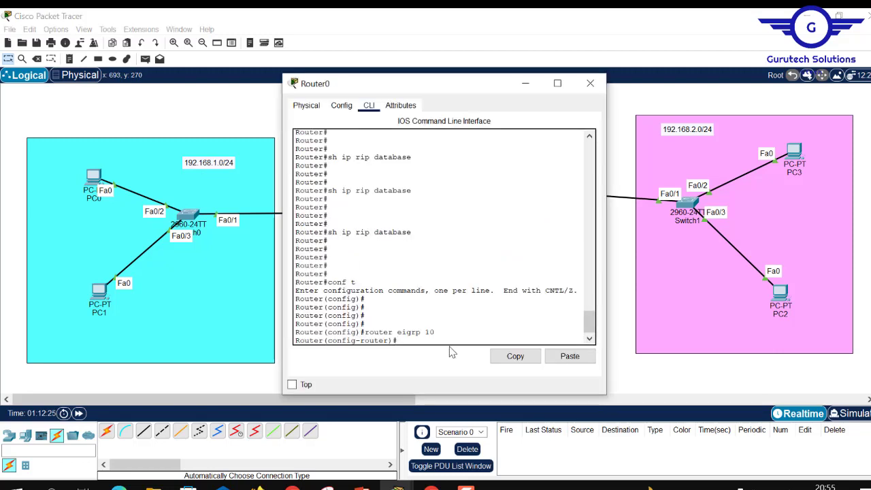
pyautogui.press('Return')
pyautogui.write('network 192.168.1.0')
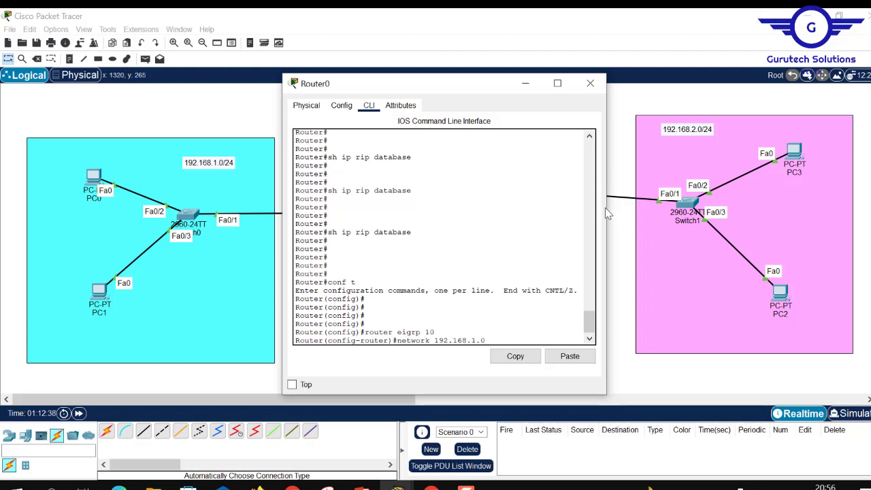
pyautogui.moveTo(606, 207); pyautogui.dragTo(734, 207)
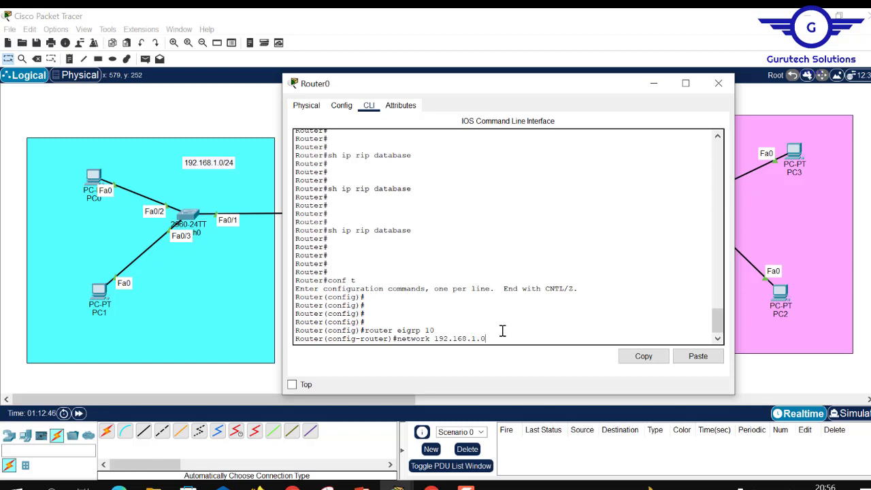
pyautogui.write('255.255.255.0')
pyautogui.press('Return')
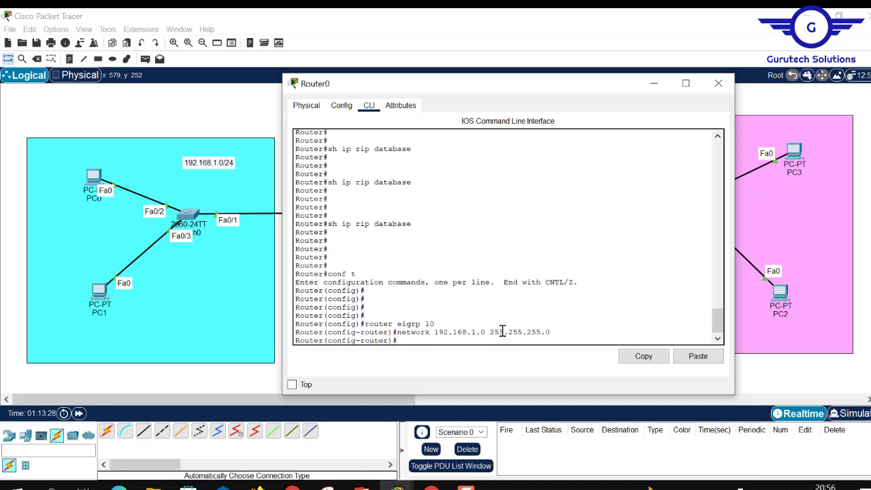
# Advertise network 10.10.10.0 with mask 255.255.255.0 in Router0's EIGRP process by editing the previous network command
pyautogui.click(519, 28)
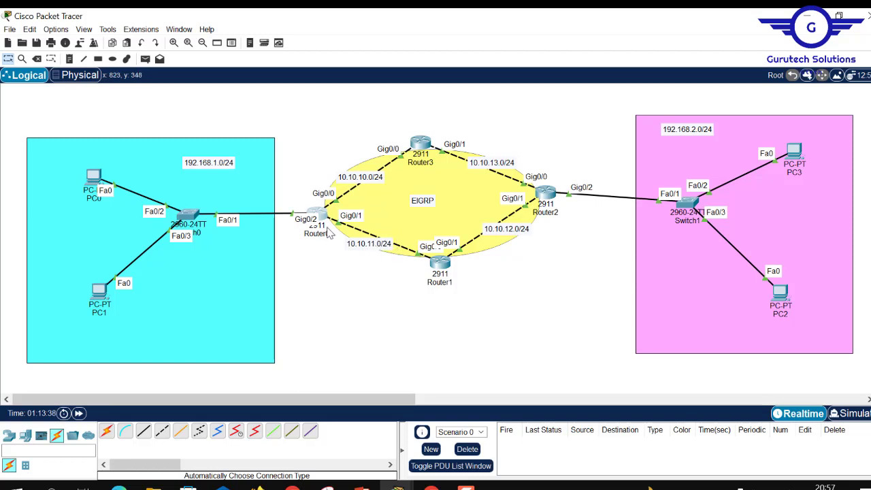
pyautogui.click(317, 213)
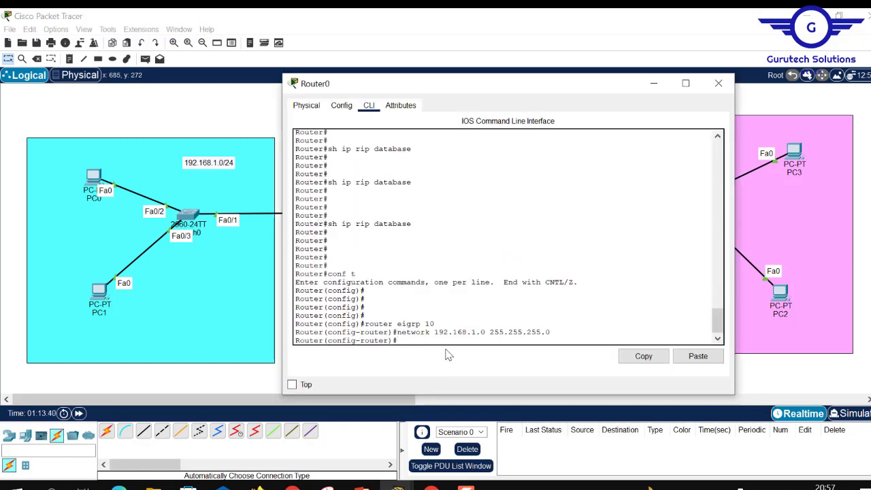
pyautogui.press('Up')
pyautogui.press('Left')
pyautogui.press('Left')
pyautogui.press('Left')
pyautogui.press('Left')
pyautogui.press('Left')
pyautogui.press('Left')
pyautogui.press('Left')
pyautogui.press('Left')
pyautogui.press('Left')
pyautogui.press('Left')
pyautogui.press('Left')
pyautogui.press('Left')
pyautogui.press('Left')
pyautogui.write('0')
pyautogui.press('Left')
pyautogui.press('Left')
pyautogui.press('Left')
pyautogui.press('BackSpace')
pyautogui.press('BackSpace')
pyautogui.write('-')
pyautogui.press('BackSpace')
pyautogui.write('0')
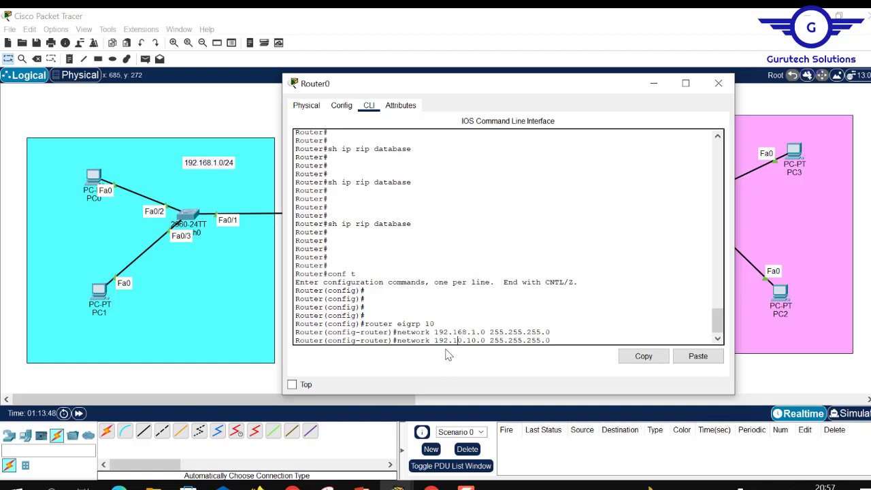
pyautogui.press('Left')
pyautogui.press('Left')
pyautogui.press('Left')
pyautogui.press('BackSpace')
pyautogui.press('BackSpace')
pyautogui.write('0')
pyautogui.press('Return')
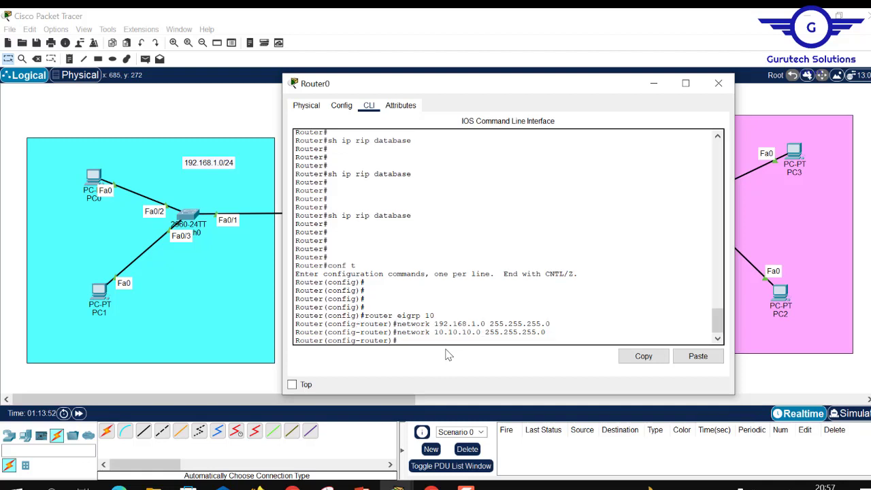
# Advertise network 10.10.11.0 with mask 255.255.255.0 in Router0's EIGRP process by editing the recalled network command
pyautogui.press('Up')
pyautogui.press('Left')
pyautogui.press('Left')
pyautogui.press('Left')
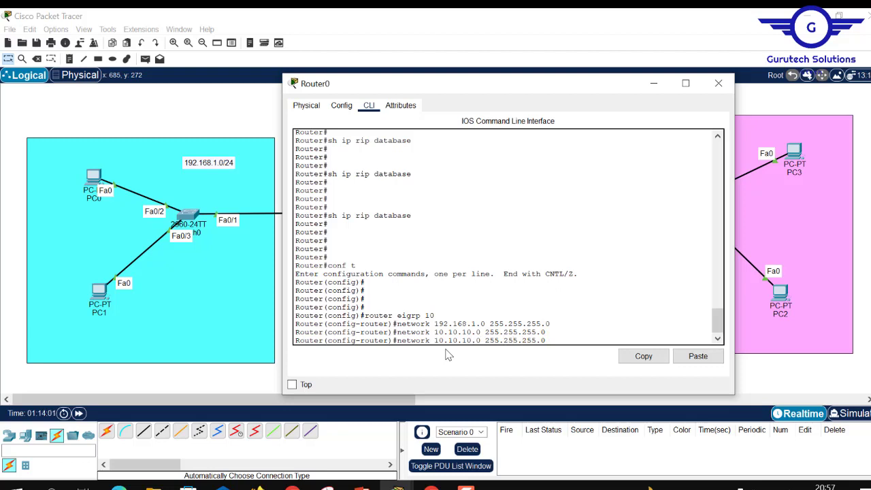
pyautogui.press('BackSpace')
pyautogui.write('1')
pyautogui.press('Return')
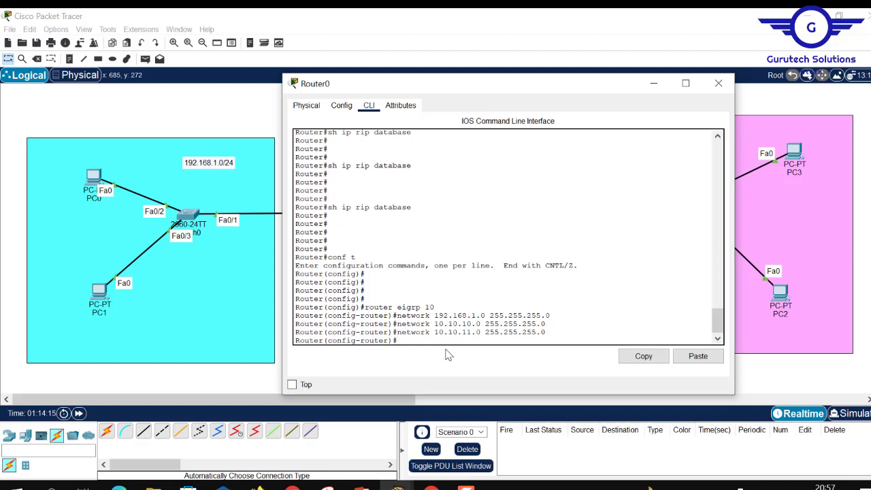
# List the commands available in EIGRP router configuration mode, and exit to global configuration mode
pyautogui.write('?')
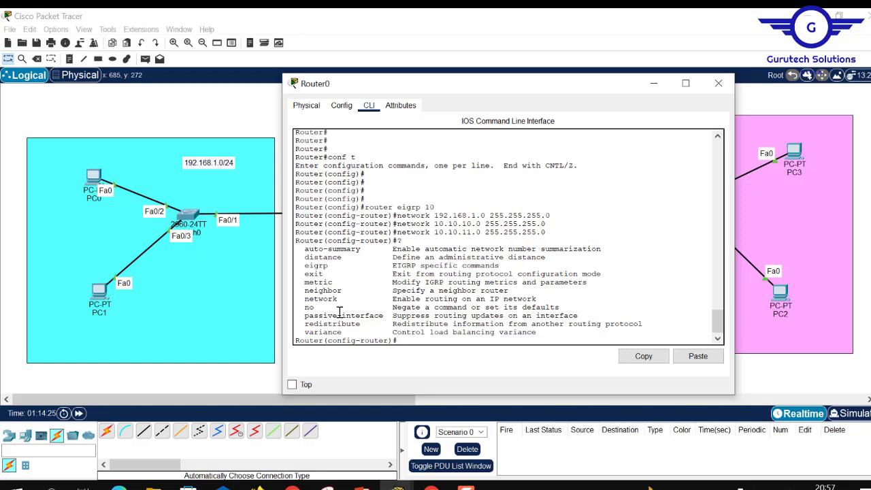
pyautogui.write('exit')
pyautogui.press('Return')
pyautogui.press('Return')
pyautogui.press('Return')
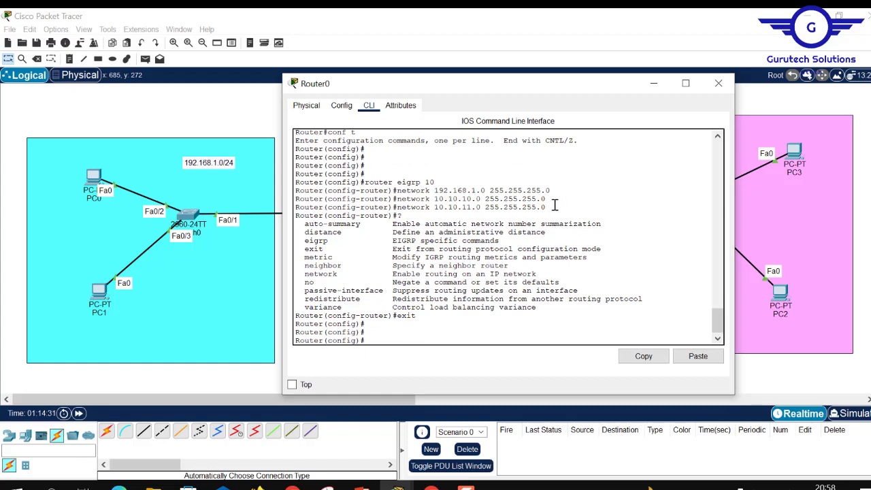
# Review Router0's entered EIGRP commands, examining the autonomous system number and the network statements
pyautogui.moveTo(552, 203); pyautogui.dragTo(367, 185)
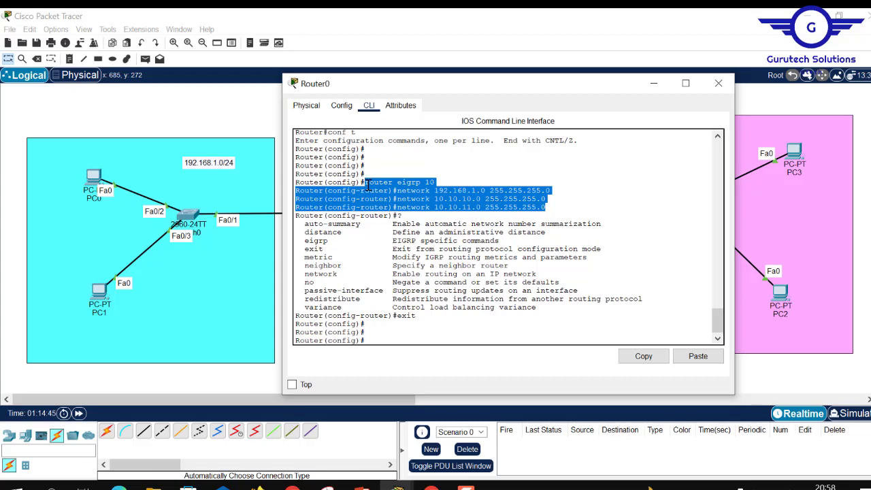
pyautogui.click(413, 178)
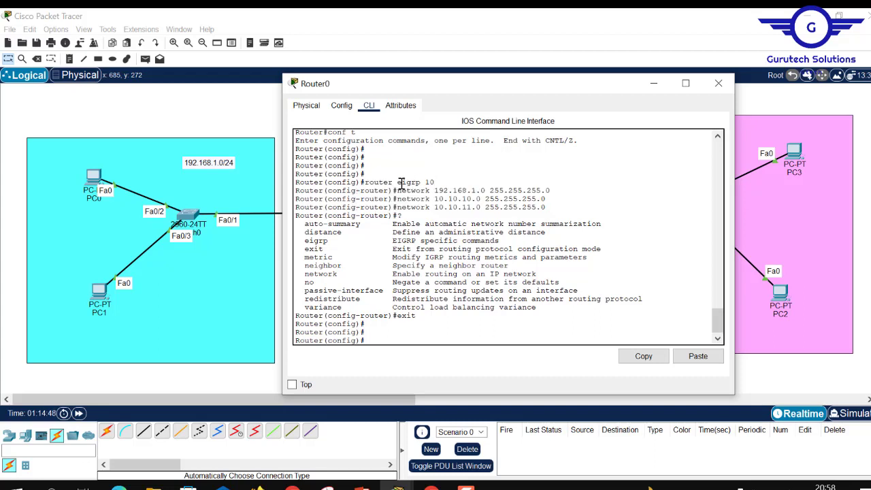
pyautogui.moveTo(397, 183); pyautogui.dragTo(420, 183)
pyautogui.moveTo(436, 185); pyautogui.dragTo(397, 183)
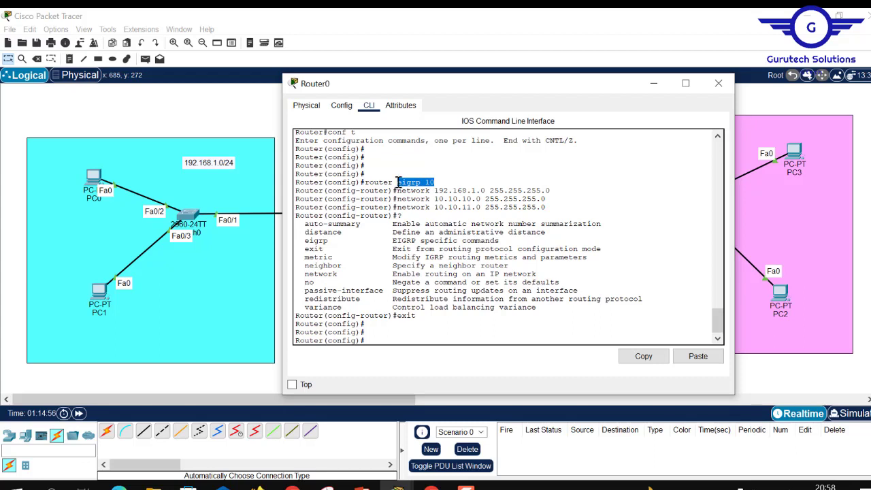
pyautogui.click(552, 191)
pyautogui.moveTo(552, 191); pyautogui.dragTo(399, 191)
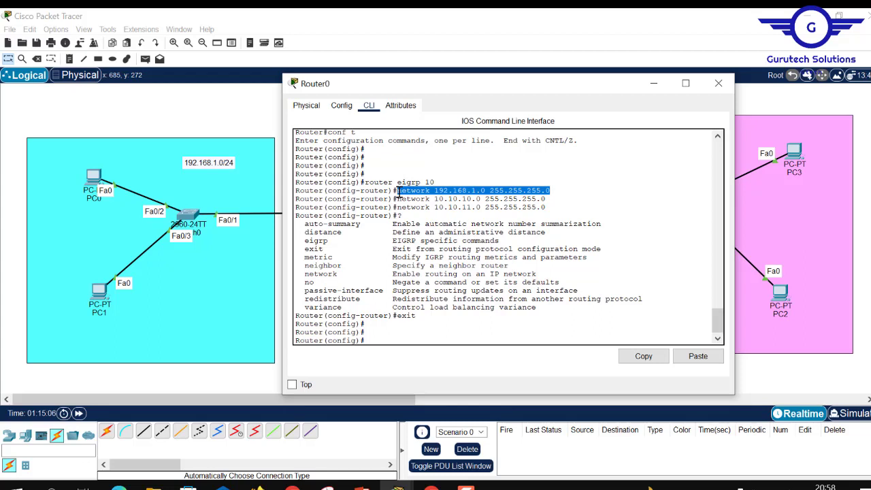
pyautogui.press('XF86AudioLowerVolume')
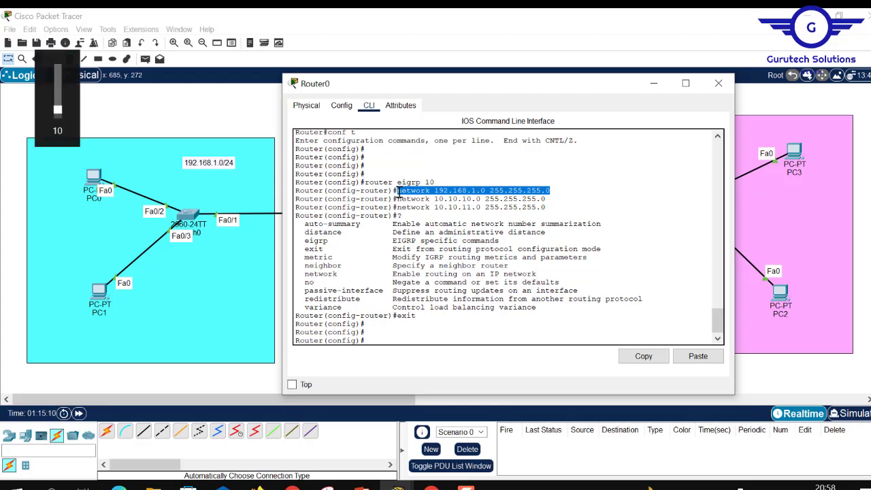
pyautogui.press('XF86AudioRaiseVolume')
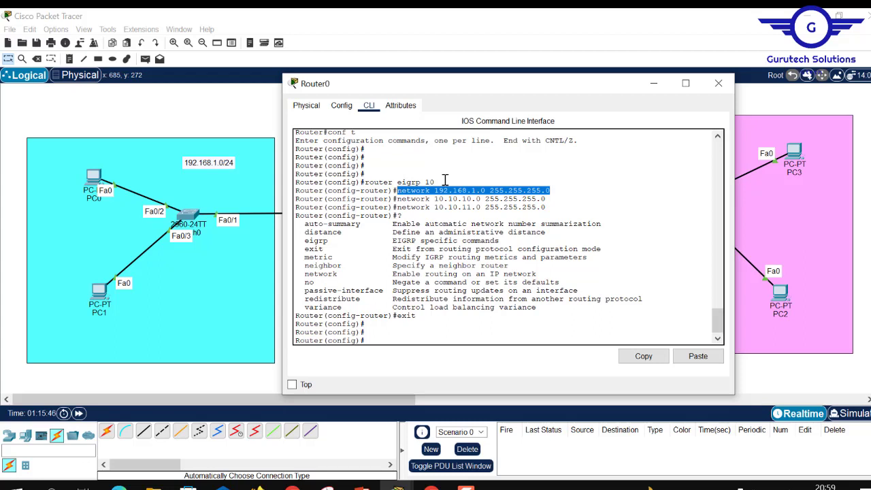
pyautogui.moveTo(439, 182); pyautogui.dragTo(428, 181)
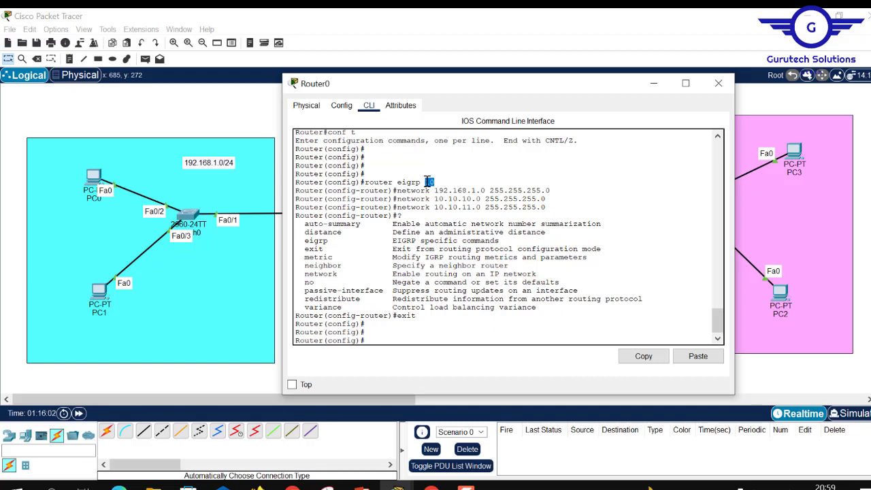
# Save Router0's configuration with do wr and close its window
pyautogui.click(416, 325)
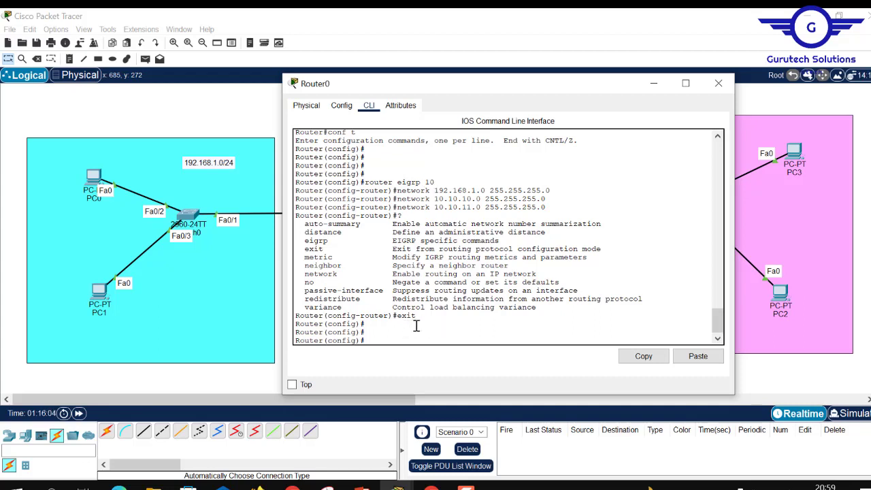
pyautogui.write('do w')
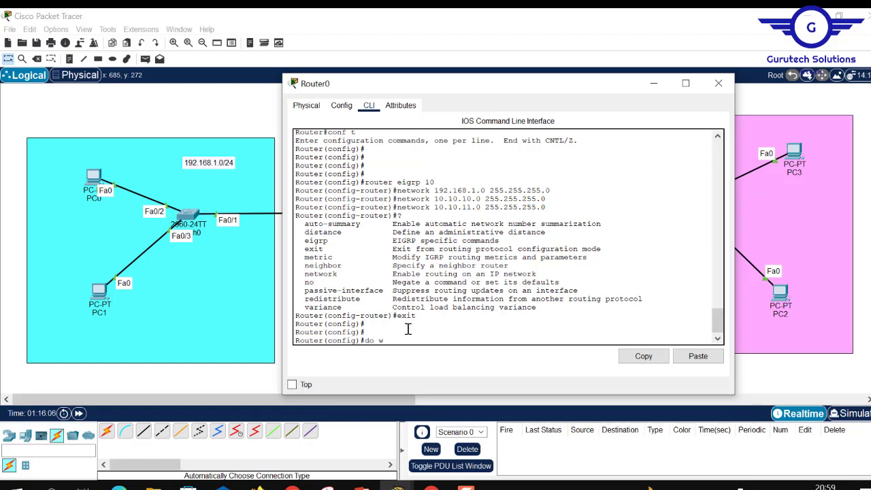
pyautogui.write('r')
pyautogui.press('Return')
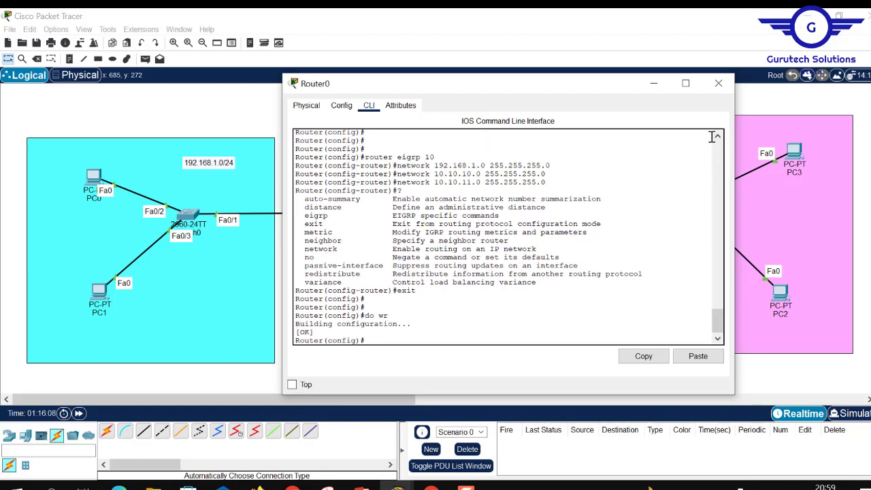
pyautogui.click(718, 84)
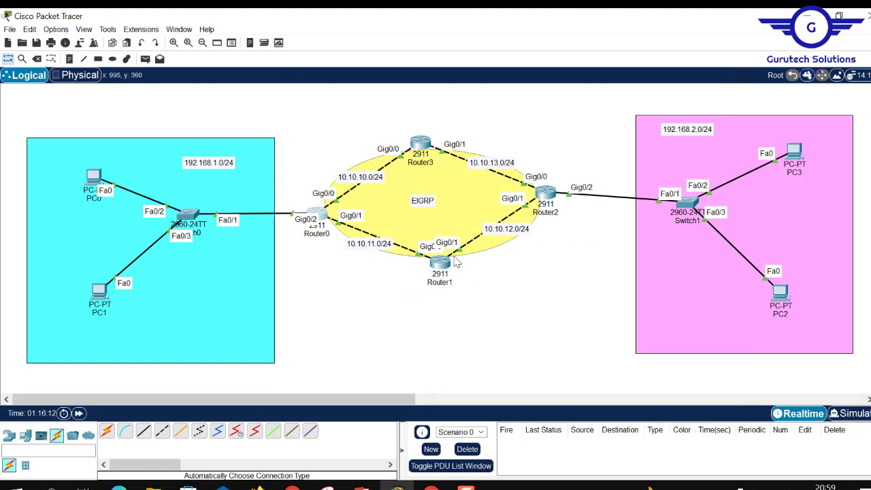
# Open Router1's command line and enter global configuration mode with en and conf t
pyautogui.click(440, 265)
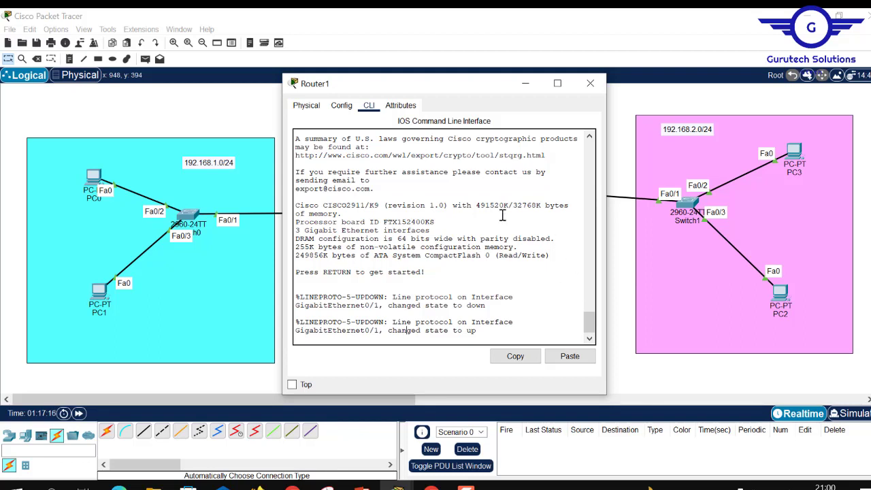
pyautogui.click(590, 83)
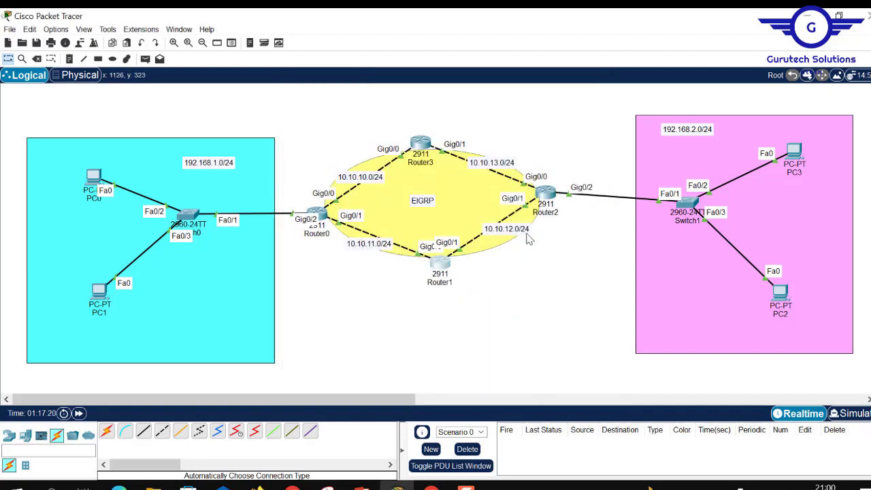
pyautogui.click(447, 264)
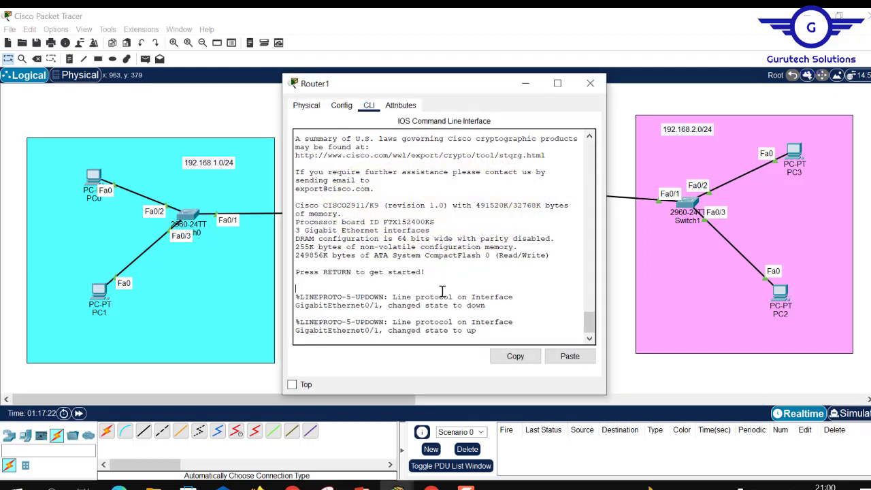
pyautogui.press('Return')
pyautogui.press('Return')
pyautogui.press('Return')
pyautogui.press('Return')
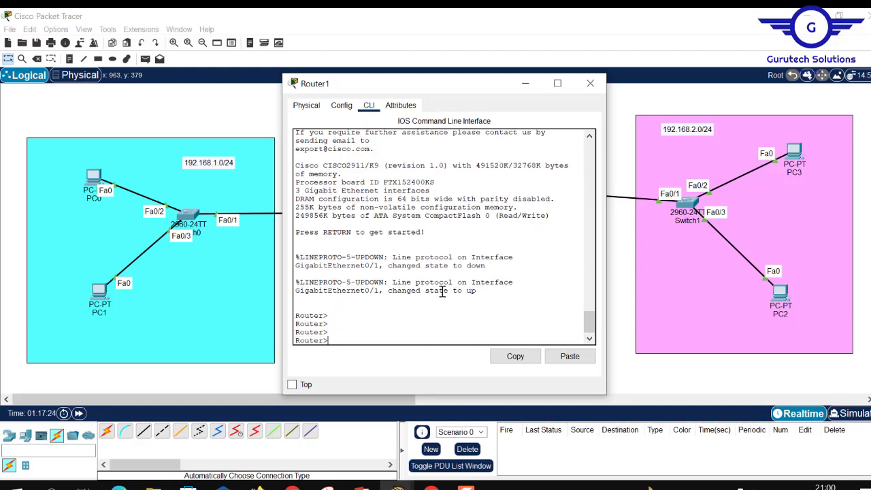
pyautogui.write('en')
pyautogui.press('Return')
pyautogui.write('conf')
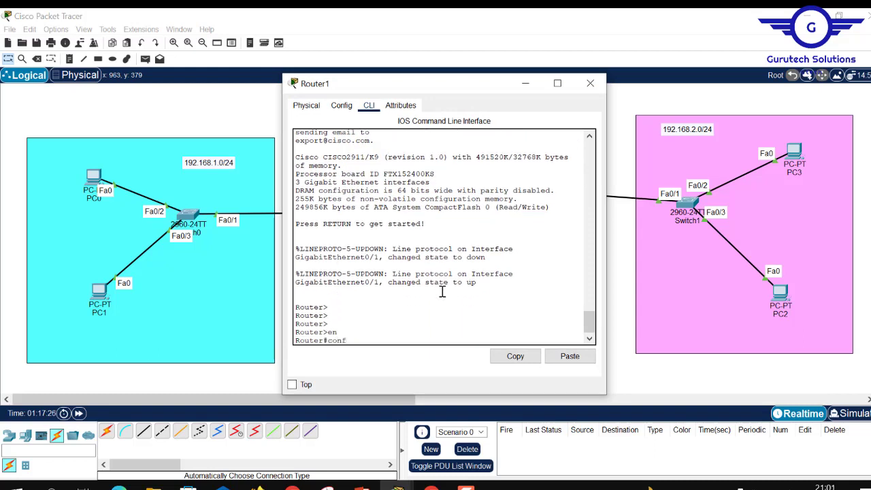
pyautogui.write(' t')
pyautogui.press('Return')
pyautogui.press('Return')
pyautogui.press('Return')
pyautogui.press('Return')
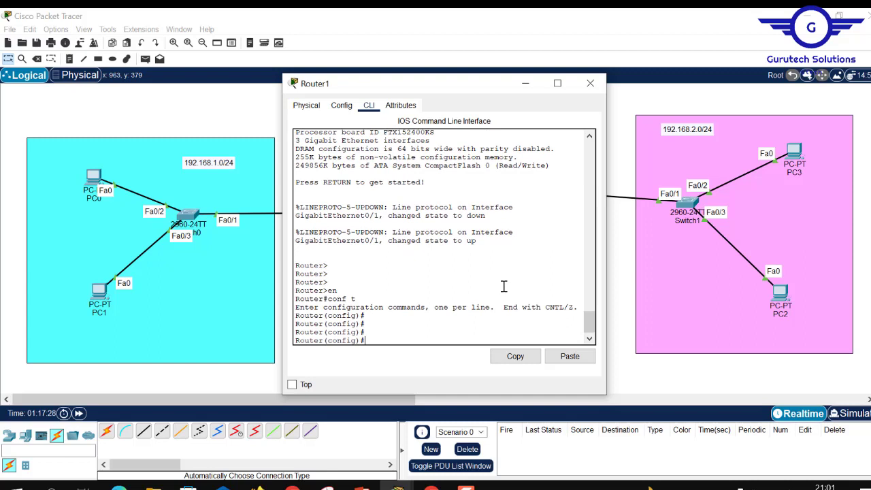
# Start the EIGRP routing process with autonomous system number 10 on Router1
pyautogui.write('router')
pyautogui.write(' ei')
pyautogui.write('g')
pyautogui.press('Tab')
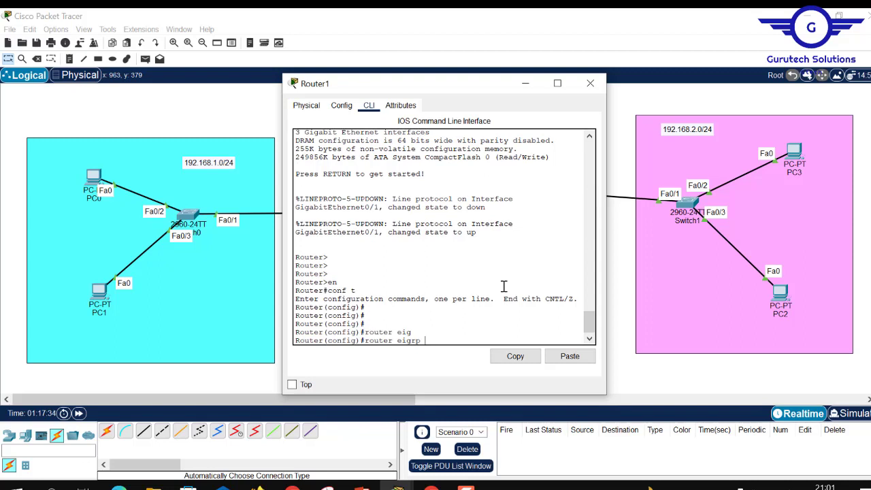
pyautogui.write('10')
pyautogui.click(559, 23)
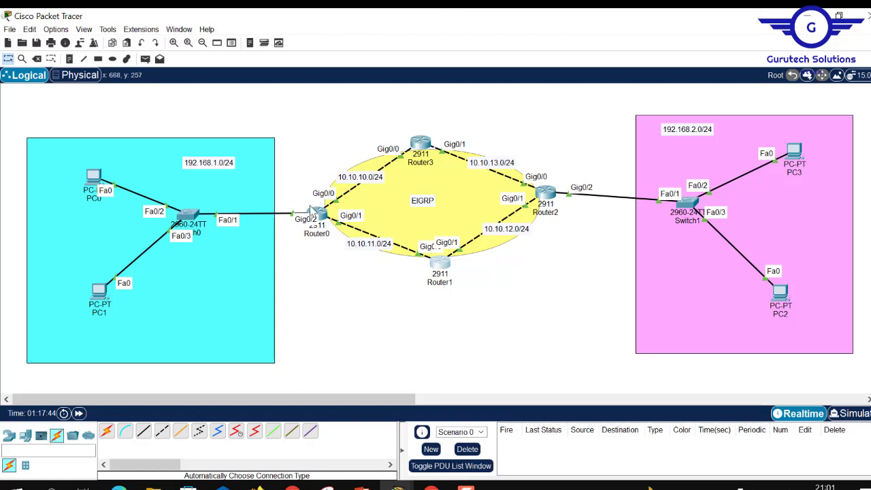
pyautogui.click(440, 265)
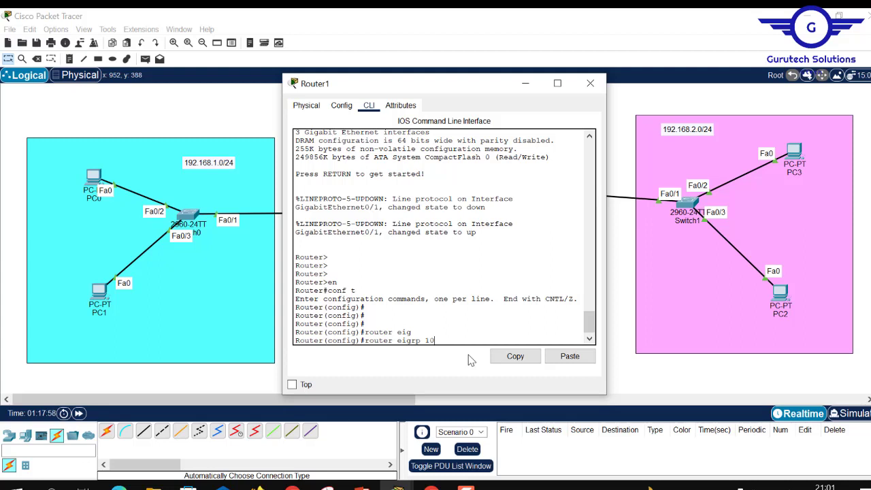
pyautogui.press('Return')
# Advertise network 10.10.11.0 with mask 255.255.255.0 in Router1's EIGRP process
pyautogui.write('etwork ')
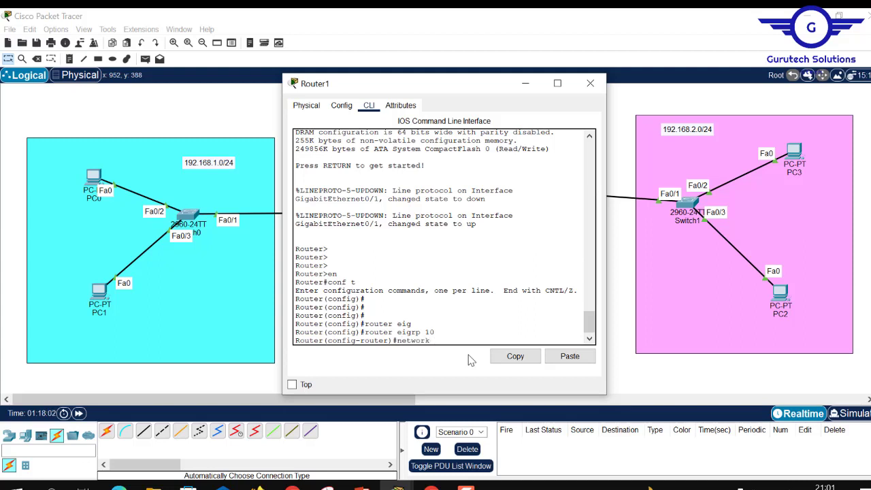
pyautogui.write('10.10.10')
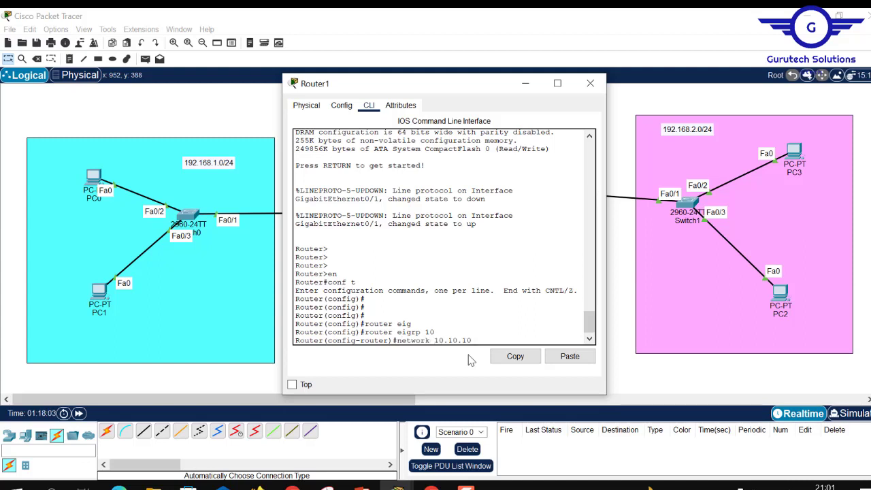
pyautogui.press('BackSpace')
pyautogui.write('1.0')
pyautogui.moveTo(472, 90); pyautogui.dragTo(527, 71)
pyautogui.write('255')
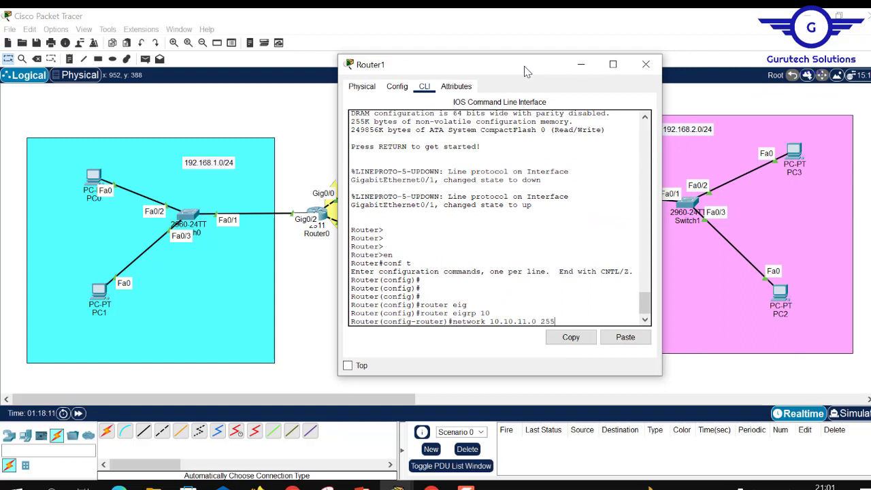
pyautogui.write('.255.255.0')
pyautogui.press('Return')
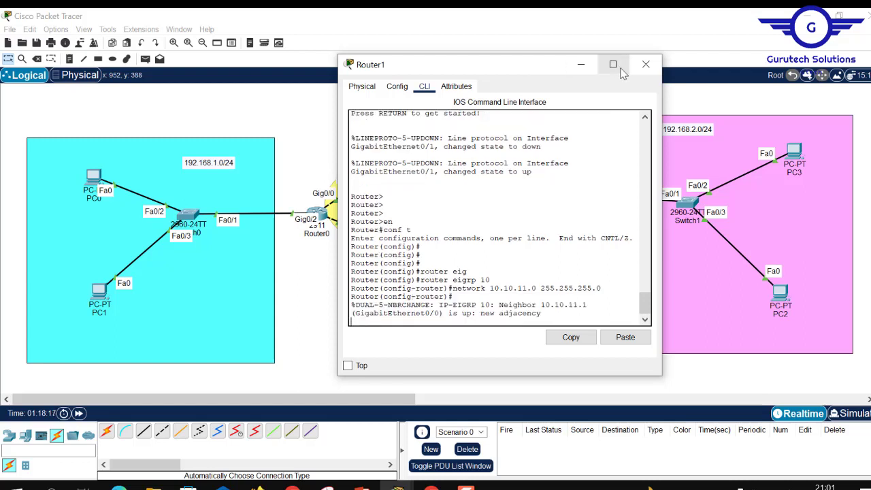
pyautogui.press('Return')
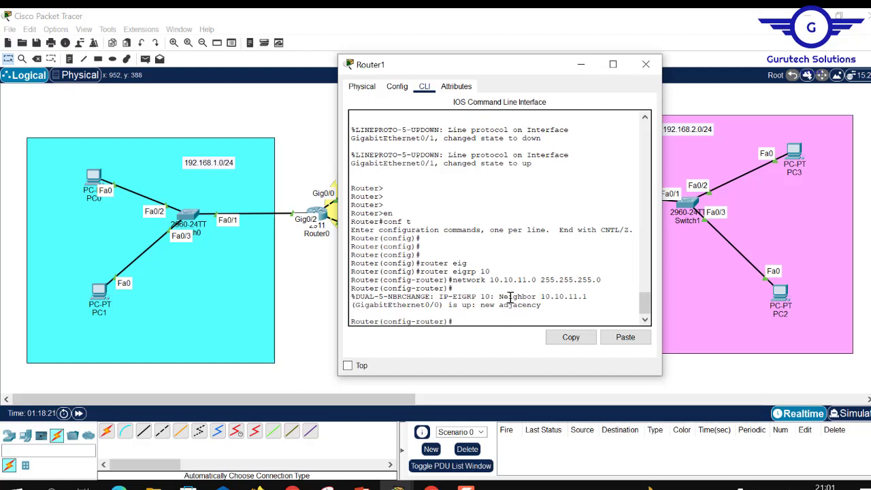
# Examine the neighbor address in Router1's EIGRP adjacency message and compare it with Router0 in the topology
pyautogui.moveTo(499, 297); pyautogui.dragTo(541, 306)
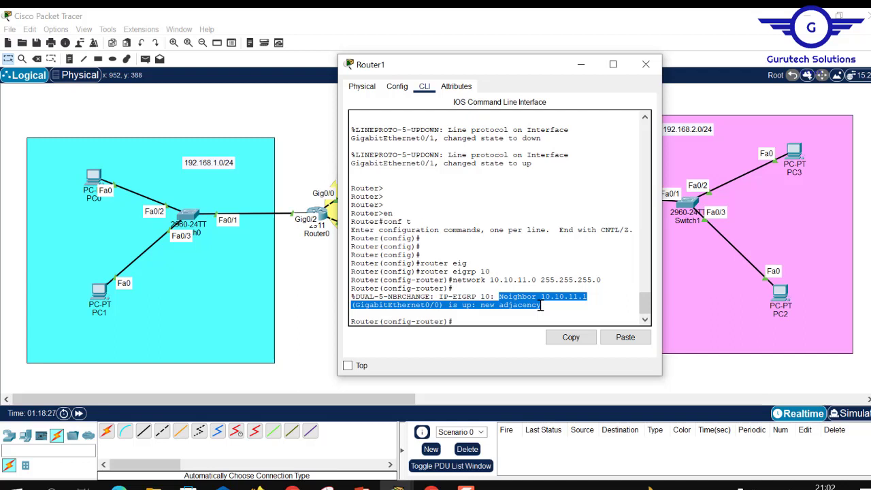
pyautogui.click(548, 305)
pyautogui.moveTo(586, 298); pyautogui.dragTo(499, 303)
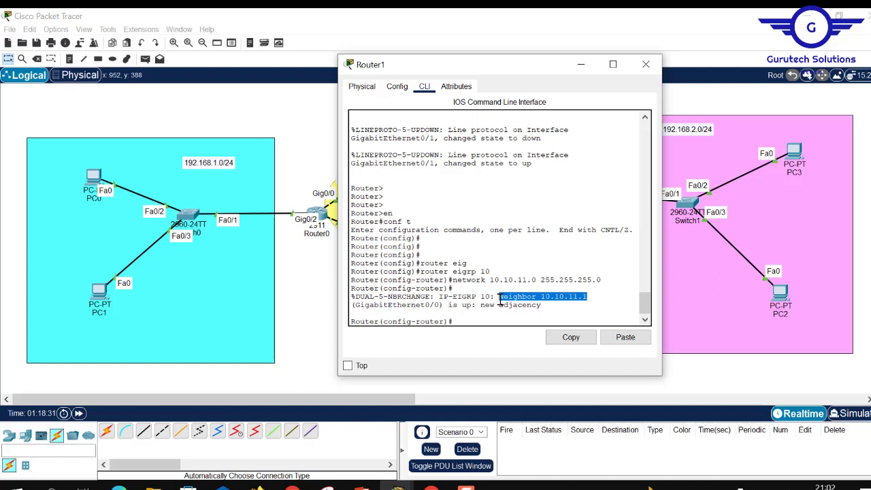
pyautogui.click(552, 297)
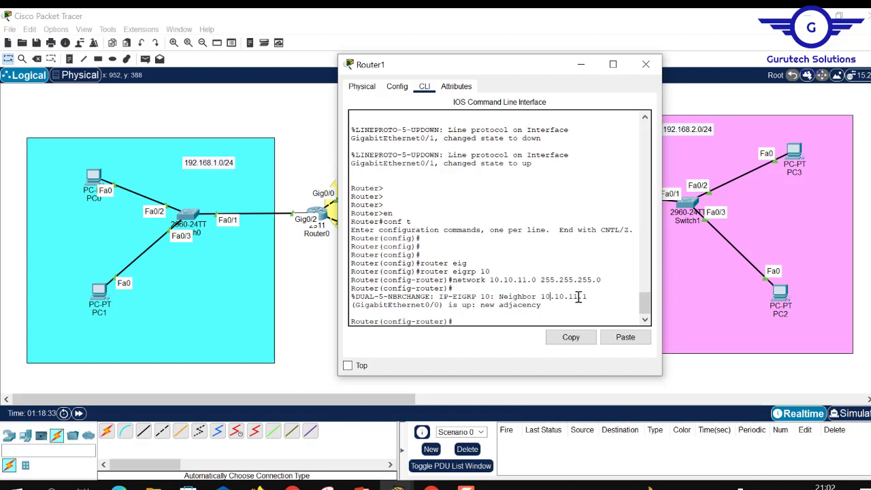
pyautogui.moveTo(590, 297); pyautogui.dragTo(544, 297)
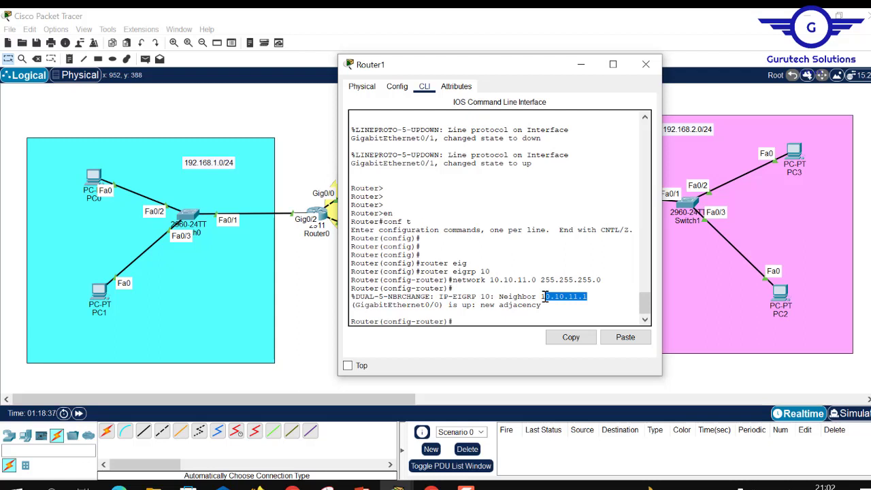
pyautogui.click(325, 292)
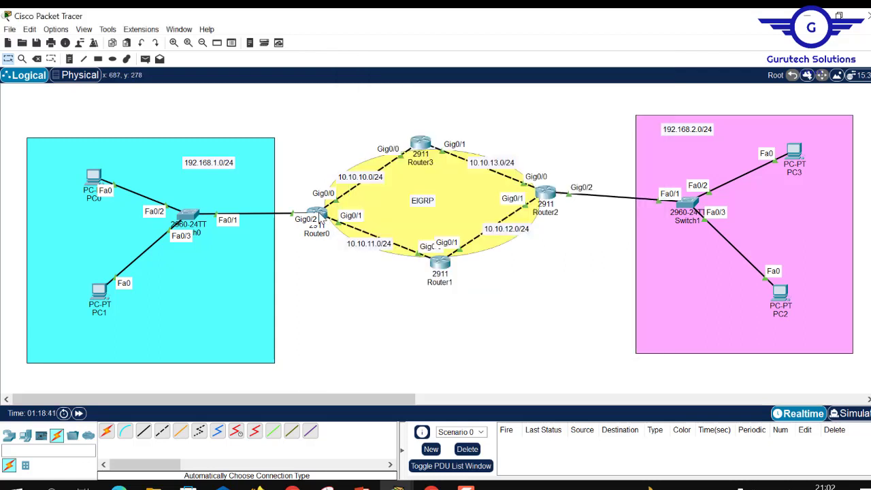
pyautogui.moveTo(321, 222)
# Advertise network 10.10.12.0 with mask 255.255.255.0 in Router1's EIGRP process by editing the recalled network command
pyautogui.click(441, 264)
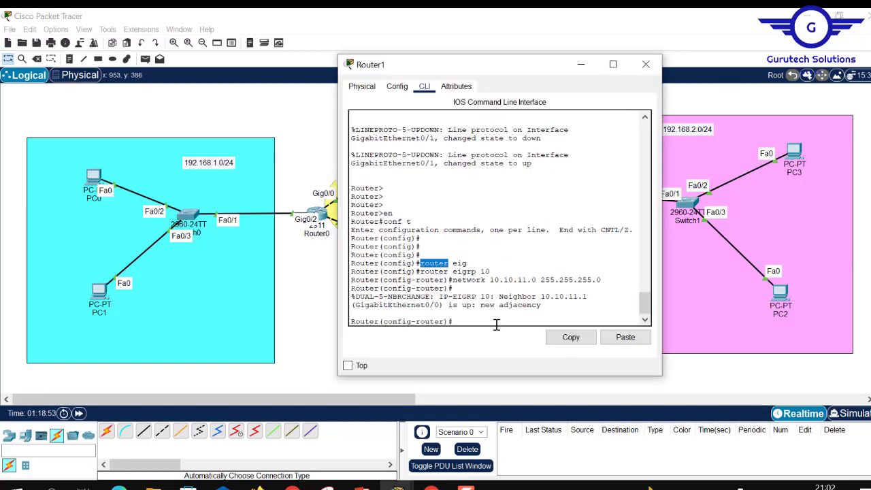
pyautogui.press('Up')
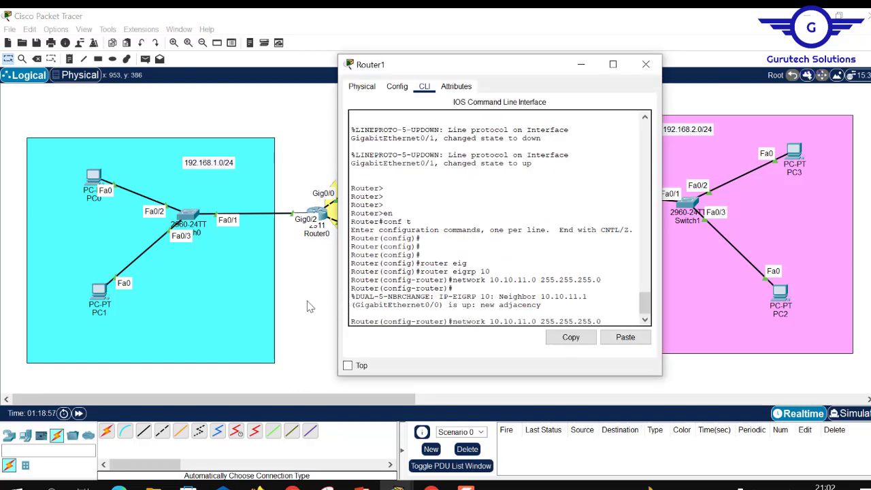
pyautogui.click(296, 304)
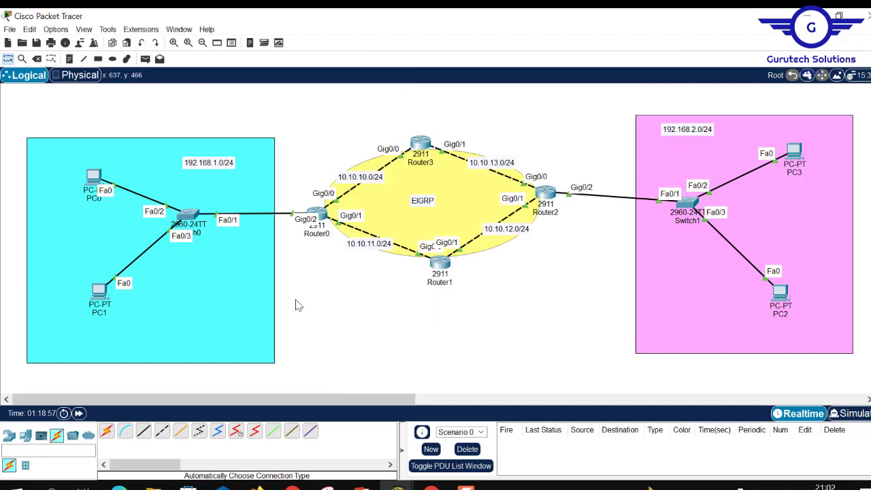
pyautogui.click(441, 263)
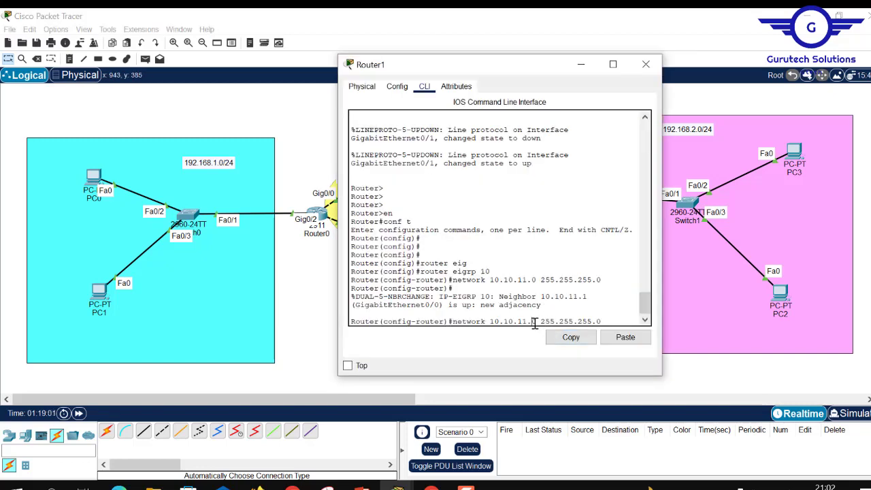
pyautogui.press('BackSpace')
pyautogui.write('2')
pyautogui.press('Return')
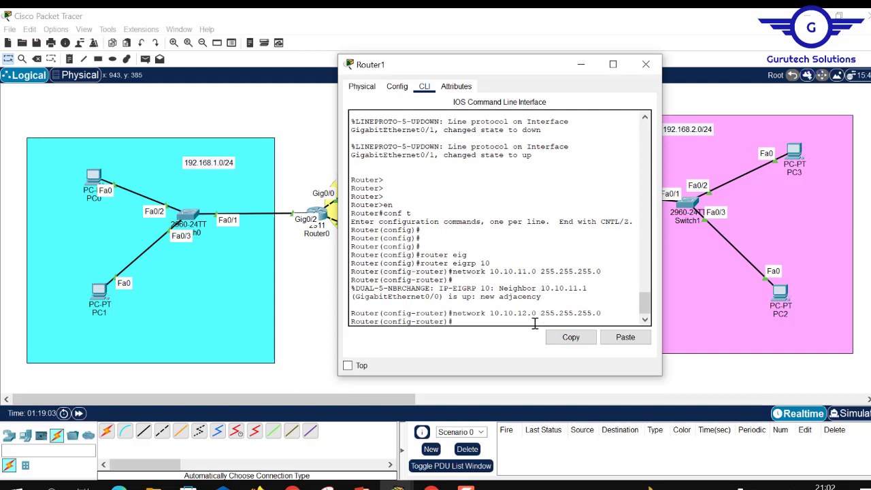
# Exit Router1's EIGRP configuration mode, save the configuration with do wr, and close its window
pyautogui.write('exit')
pyautogui.press('Return')
pyautogui.press('Return')
pyautogui.press('Return')
pyautogui.press('Return')
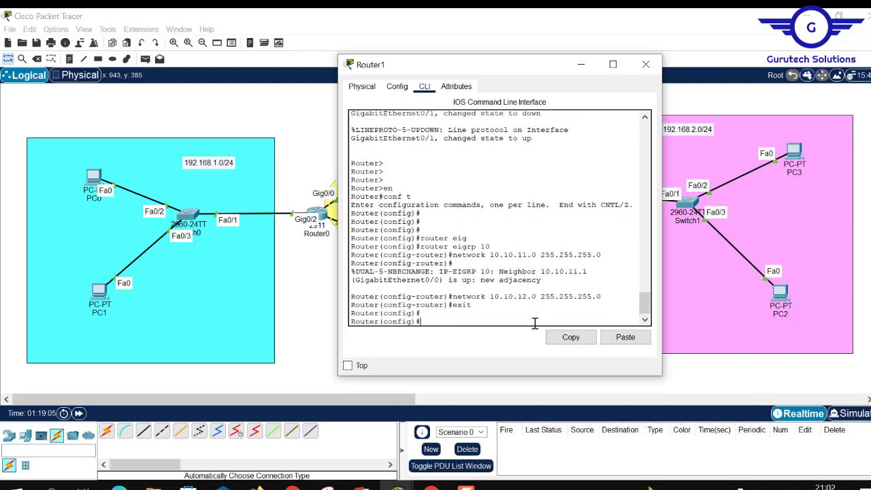
pyautogui.write('do wr')
pyautogui.press('Return')
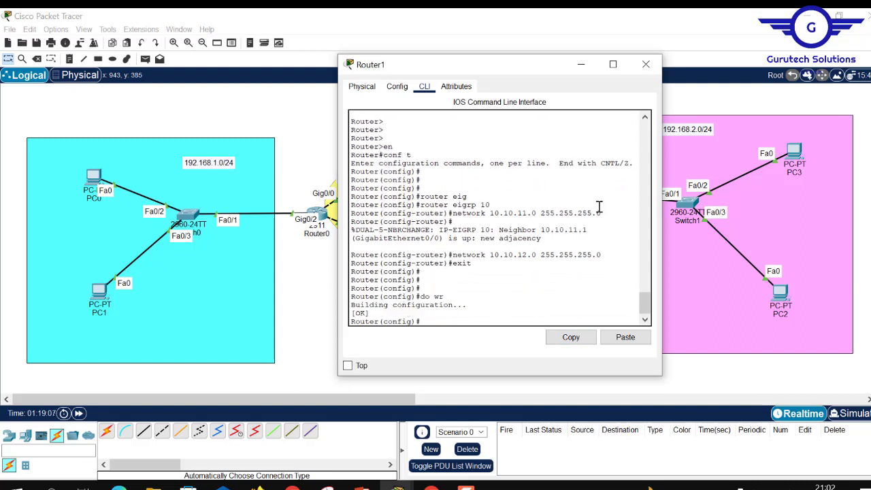
pyautogui.click(645, 66)
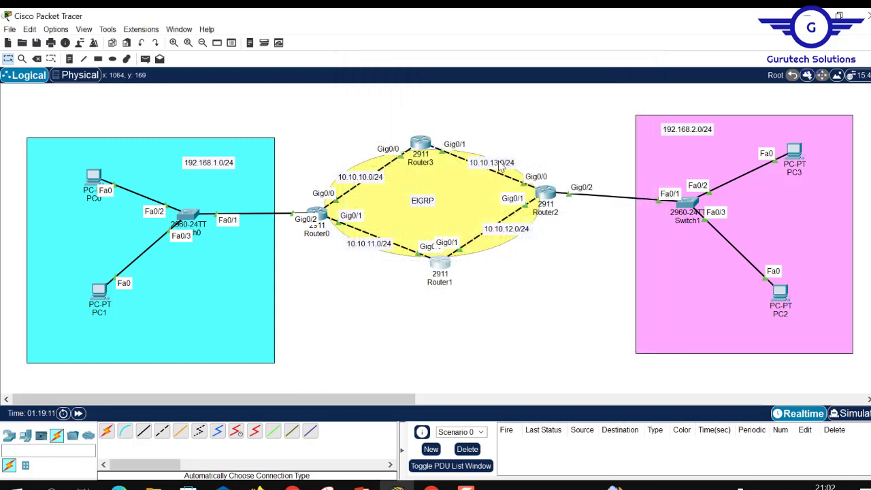
# Open Router3's command line and enter global configuration mode with en and conf t
pyautogui.click(421, 144)
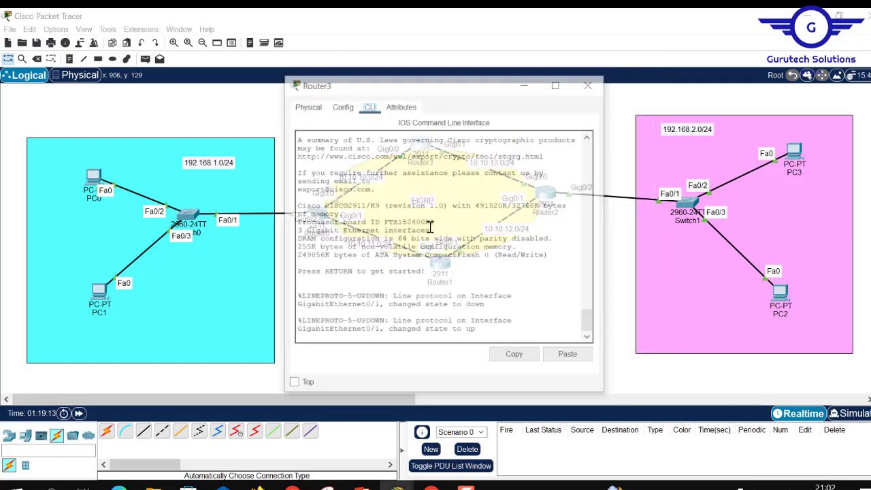
pyautogui.press('Return')
pyautogui.press('Return')
pyautogui.press('Return')
pyautogui.write('en')
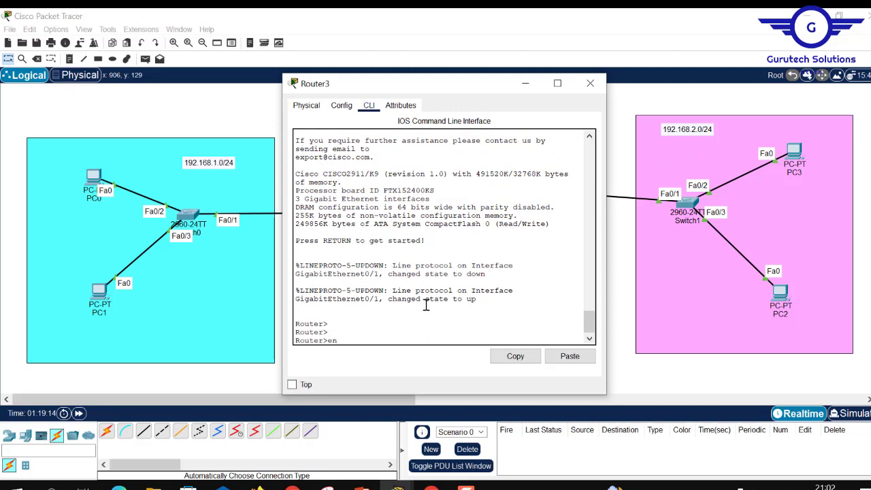
pyautogui.press('Return')
pyautogui.write('conf')
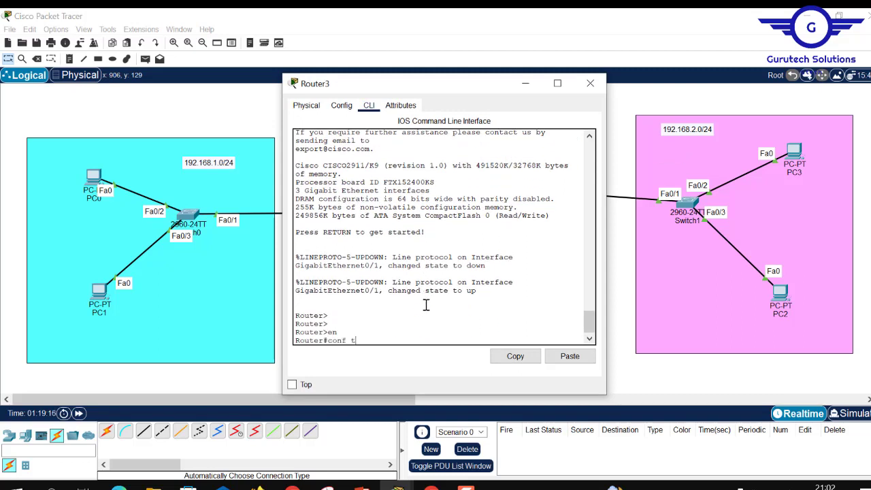
pyautogui.write(' t')
pyautogui.press('Return')
pyautogui.press('Return')
pyautogui.press('Return')
pyautogui.press('Return')
pyautogui.press('Return')
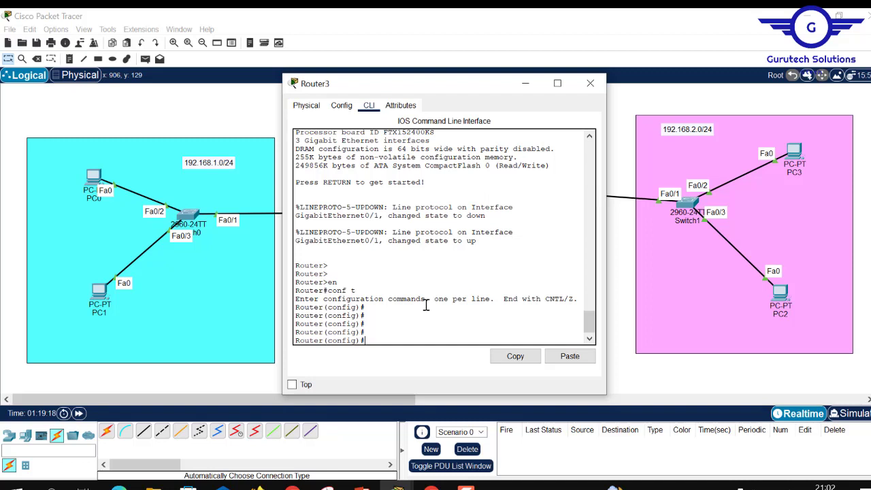
# Start the EIGRP routing process with autonomous system number 10 on Router3
pyautogui.write('router')
pyautogui.press('Tab')
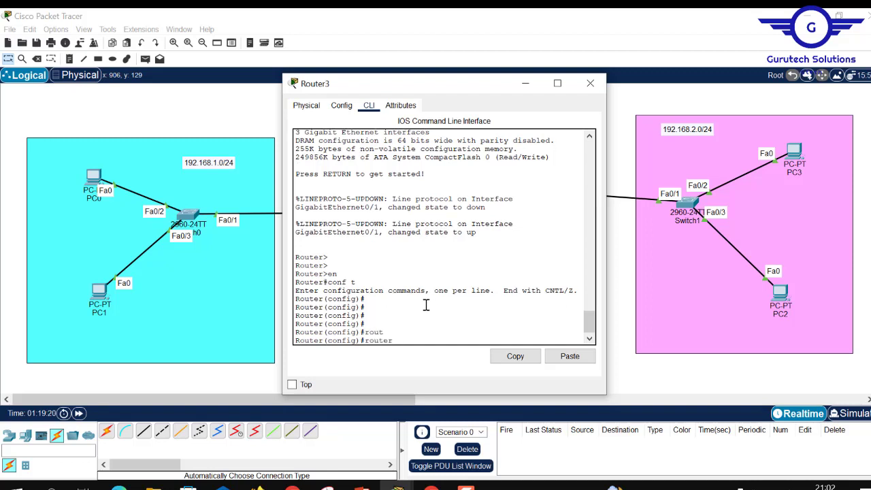
pyautogui.write('e')
pyautogui.write('i')
pyautogui.press('Tab')
pyautogui.write('1')
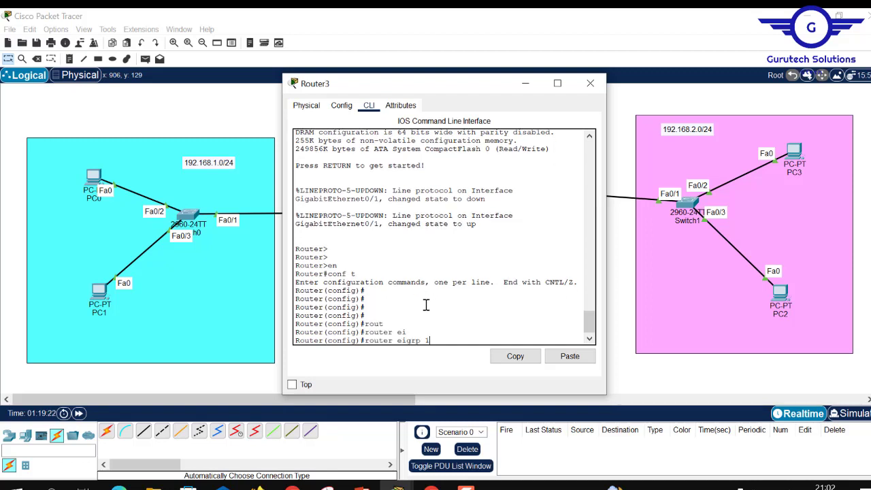
pyautogui.write('0')
pyautogui.press('Return')
pyautogui.press('Return')
pyautogui.press('Return')
# Advertise network 10.10.10.0 with mask 255.255.255.0 in Router3's EIGRP process
pyautogui.write('ne')
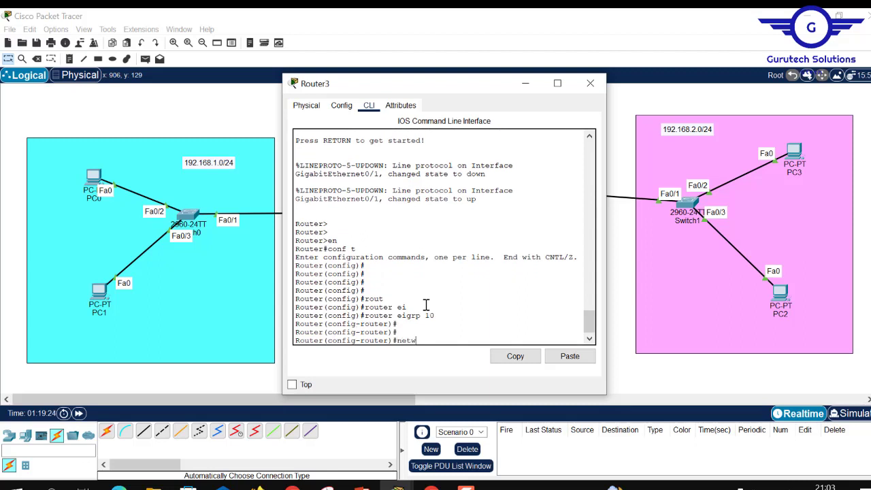
pyautogui.write('tw')
pyautogui.press('Tab')
pyautogui.write('10.1')
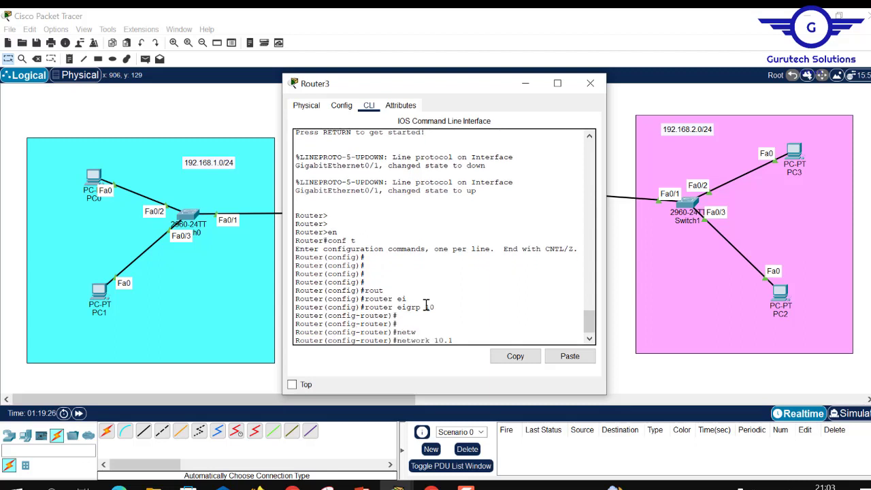
pyautogui.write('0.10.0 255.255.25')
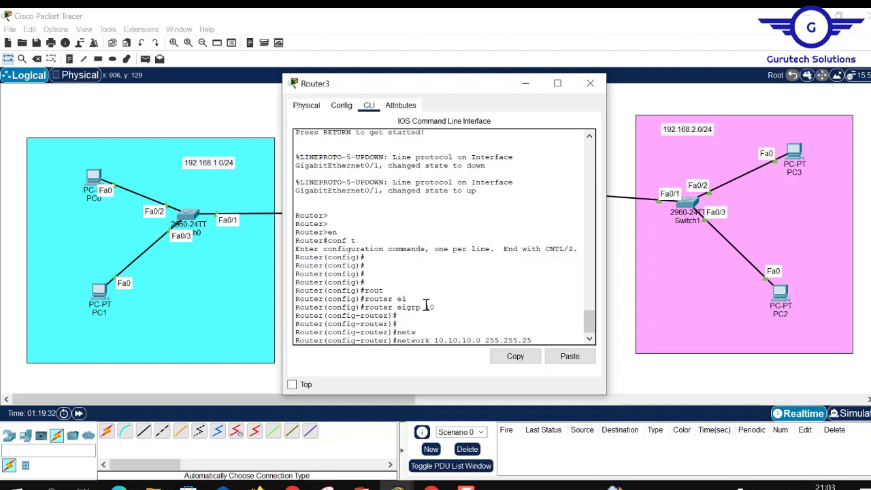
pyautogui.press('BackSpace')
pyautogui.press('BackSpace')
pyautogui.write('0')
pyautogui.press('Return')
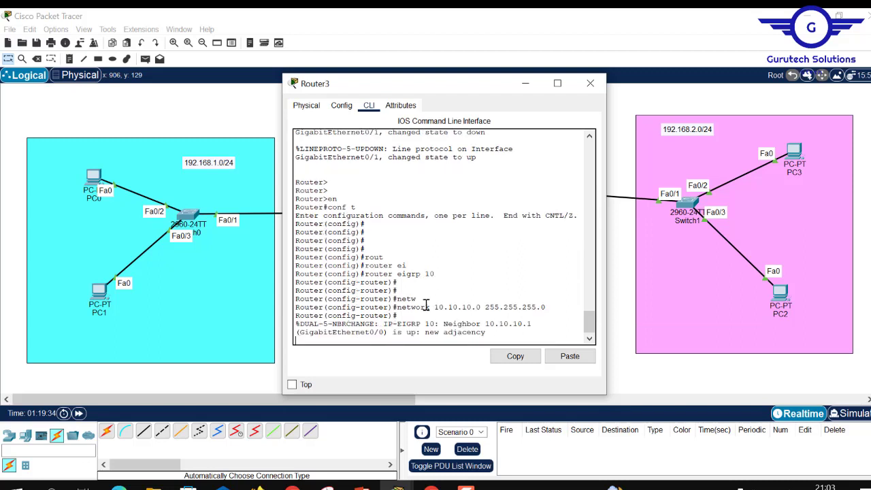
pyautogui.press('Return')
pyautogui.press('Return')
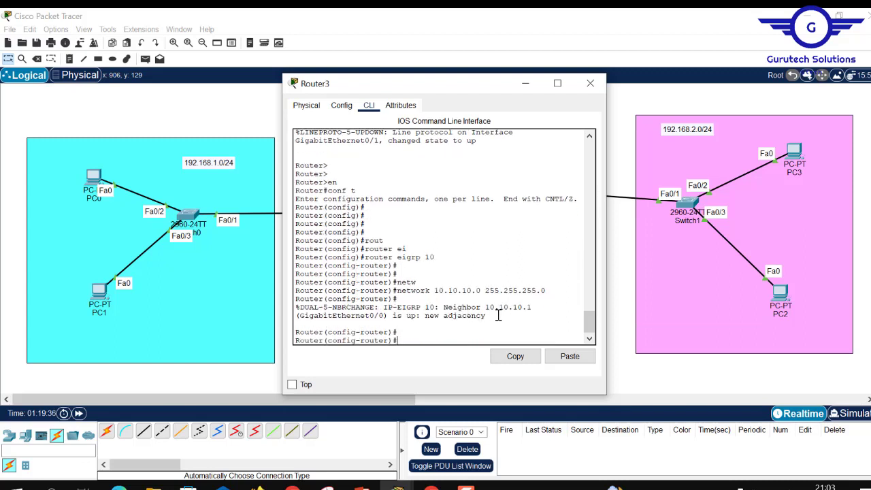
# Advertise network 10.10.13.0 with mask 255.255.255.0 in Router3's EIGRP process by editing the recalled network command
pyautogui.moveTo(493, 316); pyautogui.dragTo(445, 311)
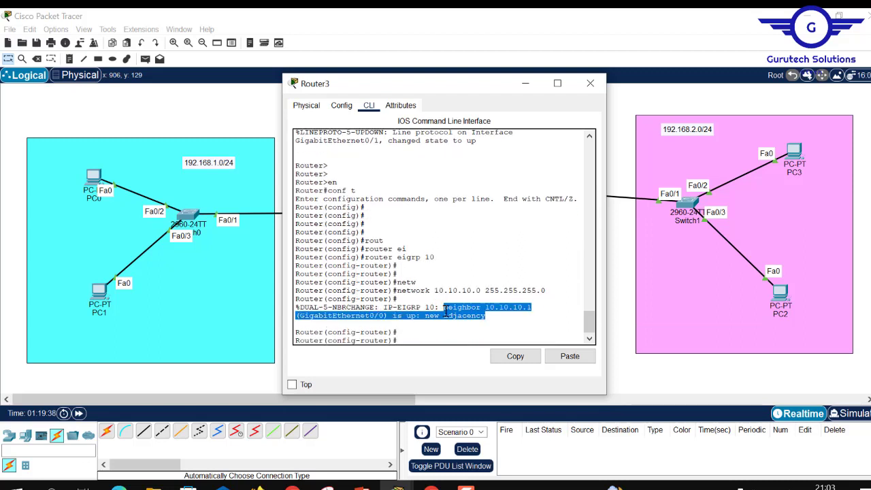
pyautogui.click(433, 331)
pyautogui.press('Up')
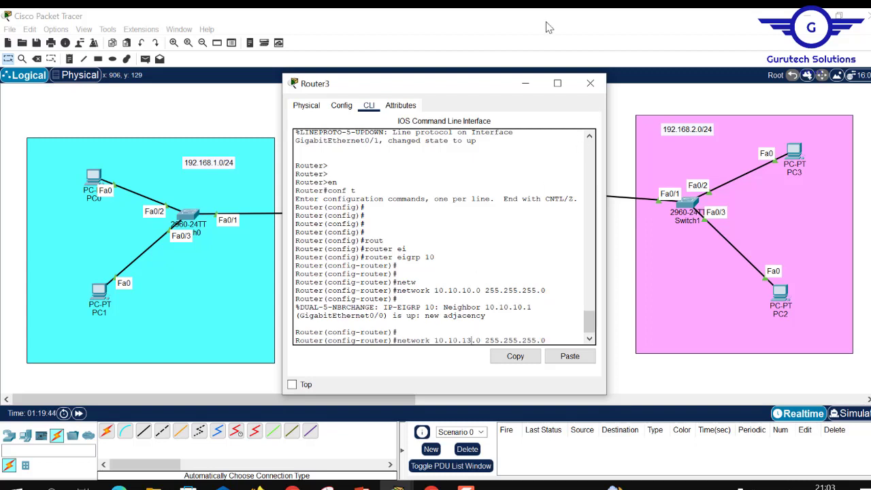
pyautogui.click(591, 83)
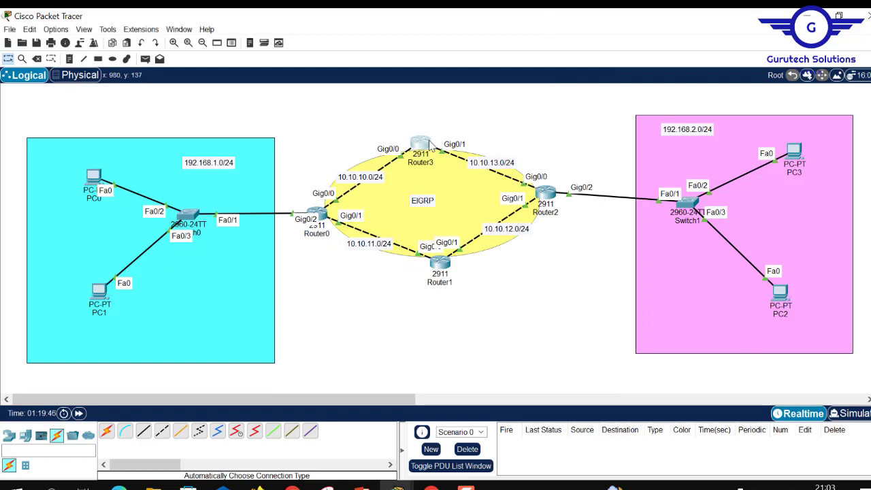
pyautogui.click(422, 144)
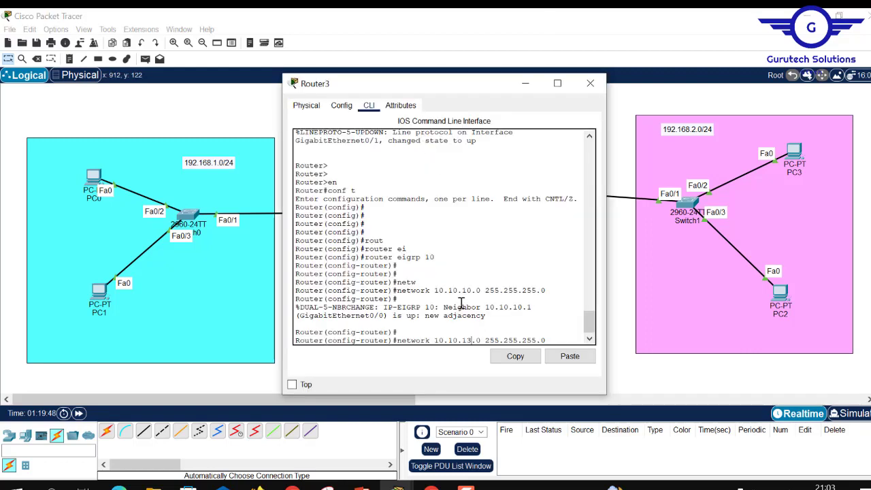
pyautogui.press('Return')
# Exit Router3's EIGRP configuration mode, save the configuration with do wr, and close its window
pyautogui.write('er(config-router)#ex')
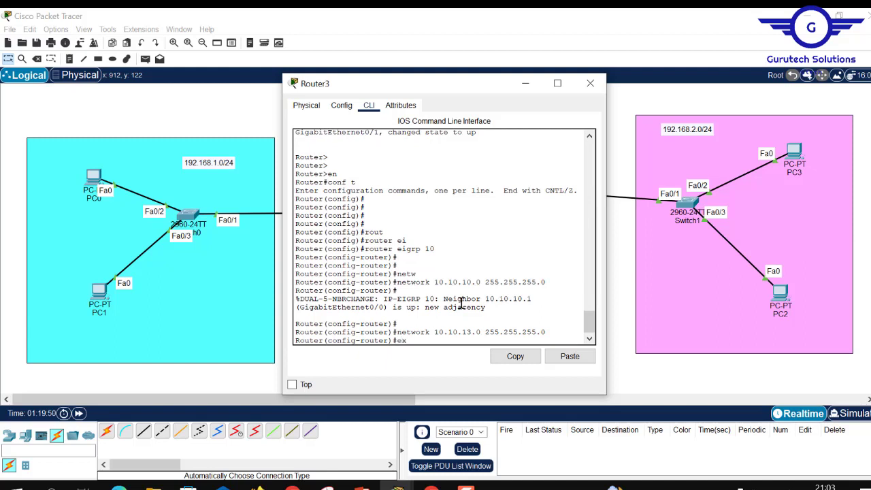
pyautogui.write('it')
pyautogui.press('Return')
pyautogui.press('Return')
pyautogui.press('Return')
pyautogui.press('Return')
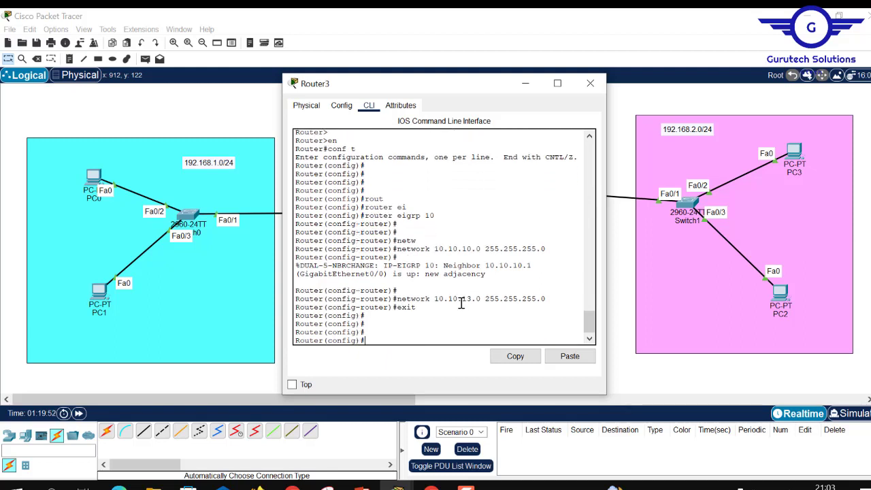
pyautogui.write('do wr')
pyautogui.press('Return')
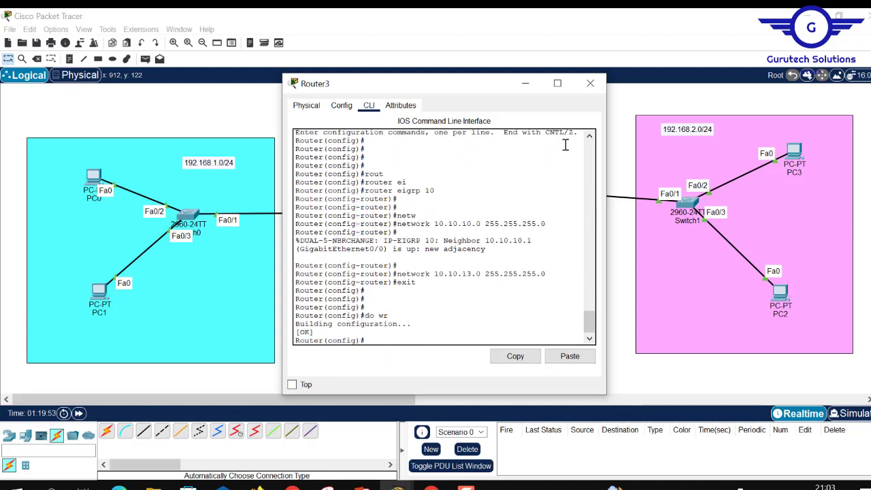
pyautogui.click(590, 83)
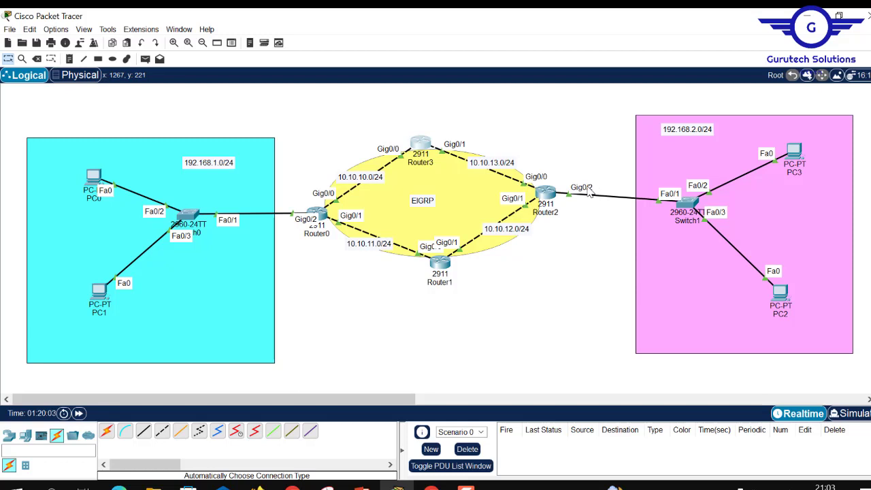
# Open Router2's command line and enter global configuration mode with en and conf t
pyautogui.click(545, 194)
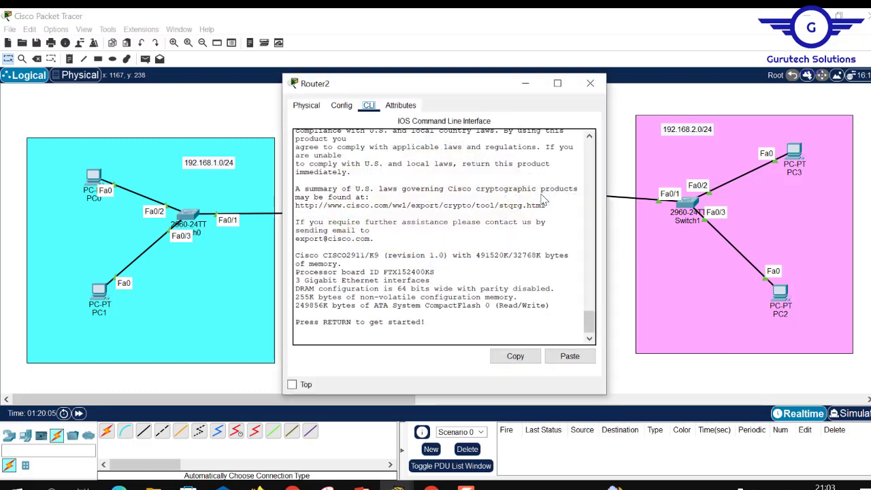
pyautogui.press('Return')
pyautogui.press('Return')
pyautogui.press('Return')
pyautogui.write('en')
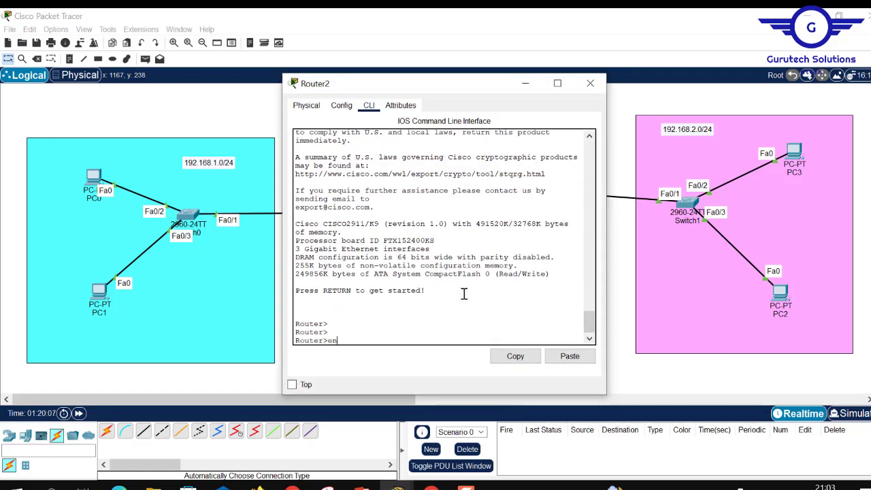
pyautogui.press('Return')
pyautogui.write('conf t')
pyautogui.press('Return')
pyautogui.press('Return')
pyautogui.press('Return')
pyautogui.press('Return')
pyautogui.press('Return')
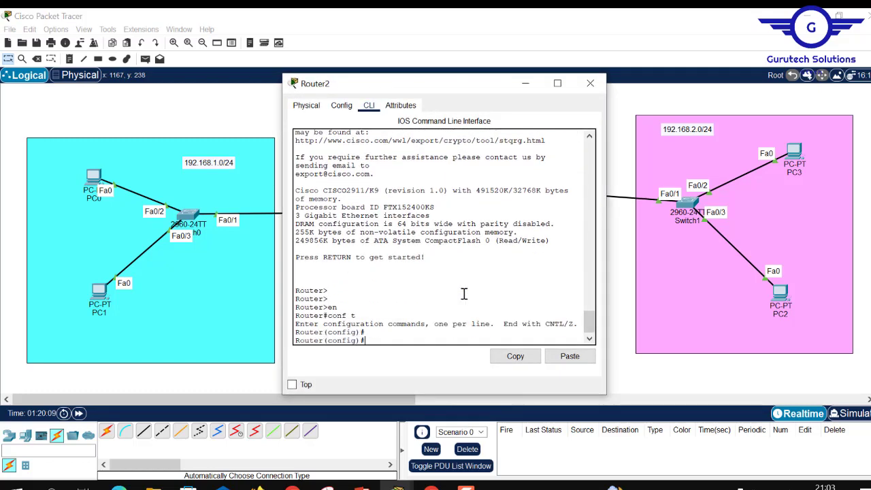
# Start the EIGRP routing process with autonomous system number 10 on Router2
pyautogui.write('rou')
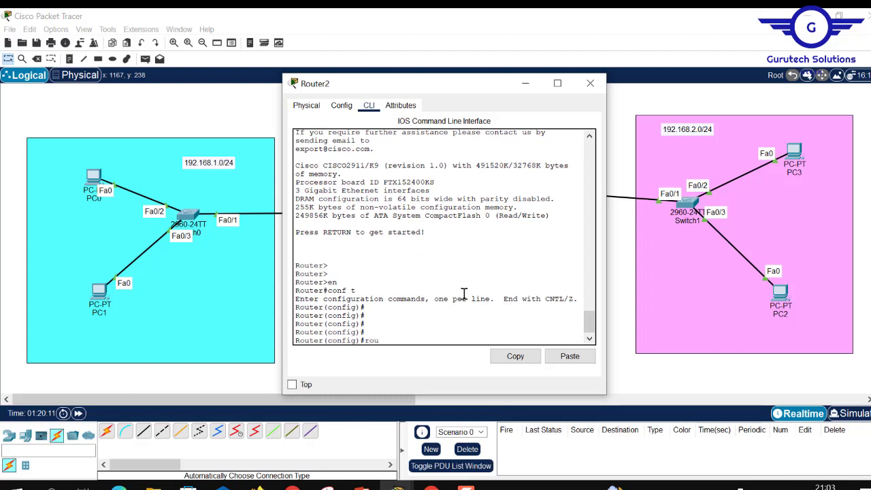
pyautogui.write('ter eig')
pyautogui.press('Tab')
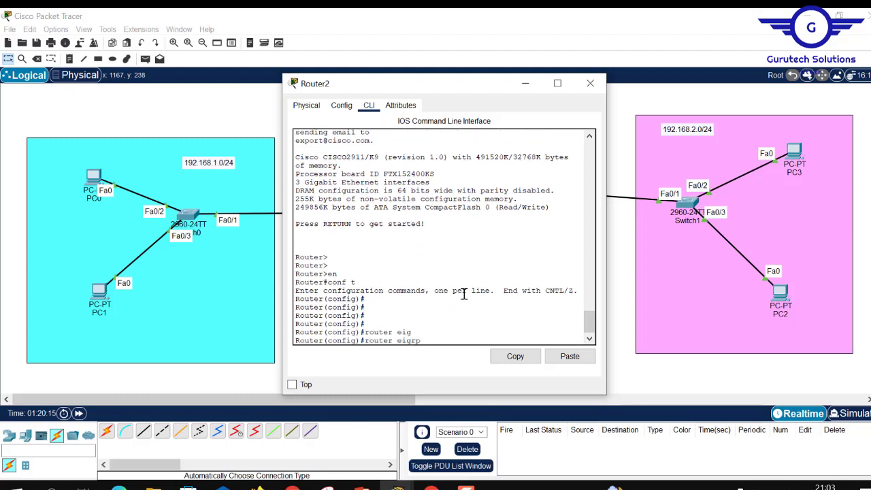
pyautogui.write('10')
pyautogui.press('Return')
pyautogui.press('Return')
pyautogui.press('Return')
pyautogui.press('Return')
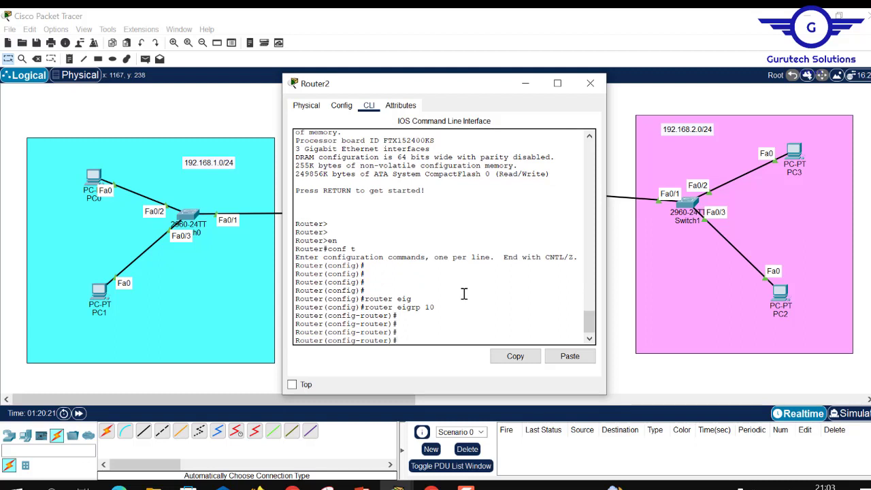
# Advertise network 10.10.13.0 with mask 255.255.255.0 in Router2's EIGRP process, checking the topology for the link's address
pyautogui.write('net')
pyautogui.press('Tab')
pyautogui.write('10')
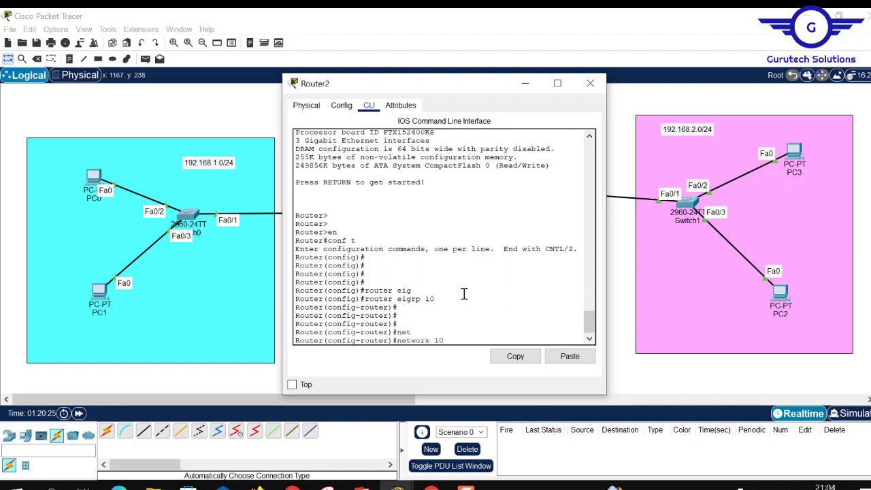
pyautogui.write('.10.10')
pyautogui.click(539, 28)
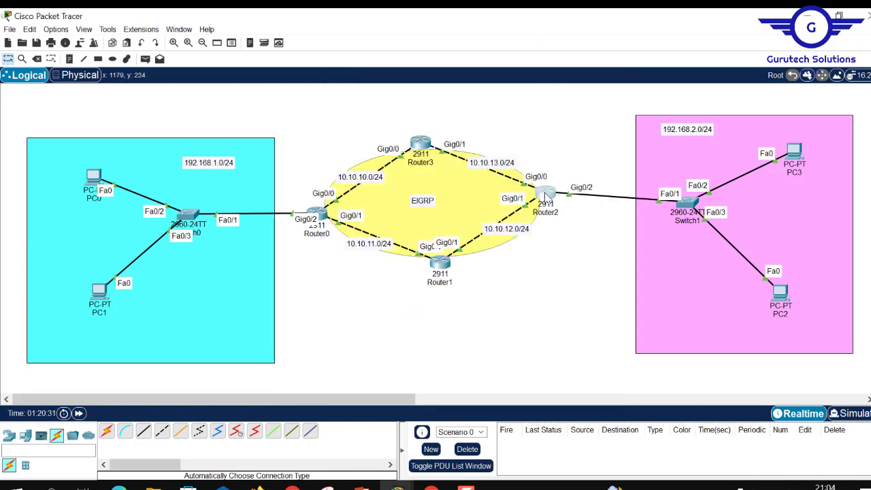
pyautogui.click(546, 197)
pyautogui.write('3.0 255')
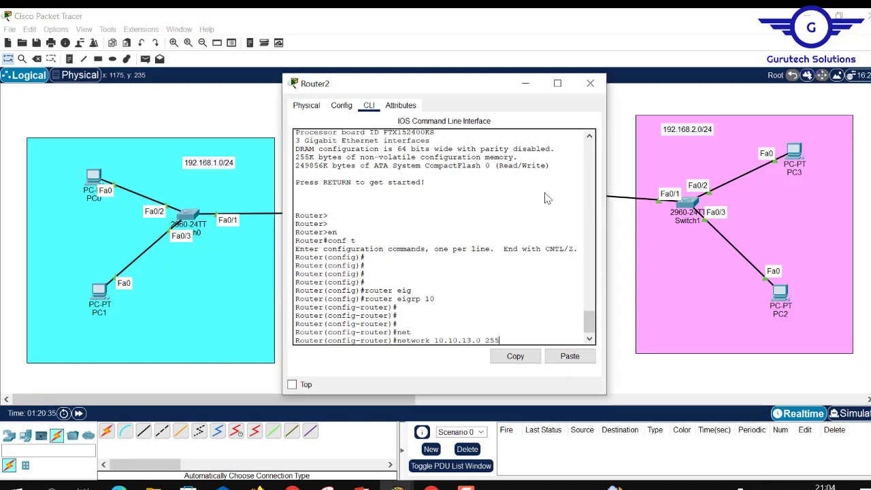
pyautogui.write('.255.2')
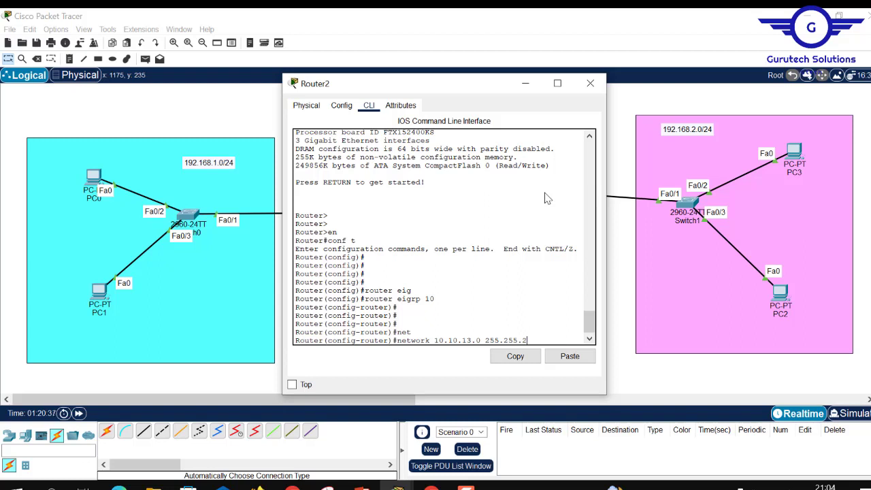
pyautogui.write('55.0')
pyautogui.press('Return')
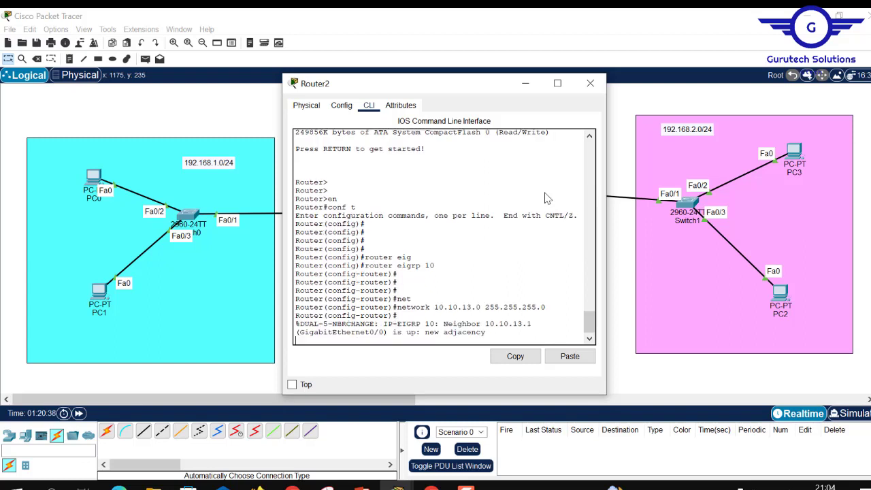
pyautogui.press('Return')
pyautogui.press('Return')
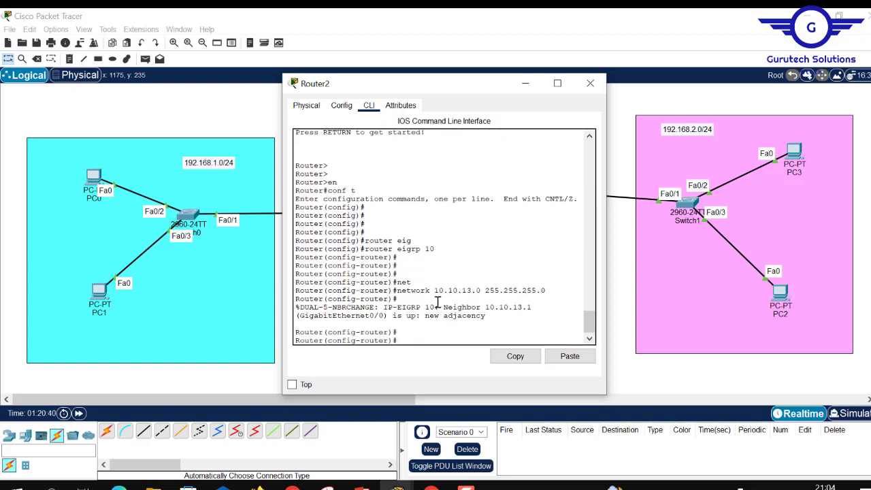
# Advertise network 10.10.12.0 with mask 255.255.255.0 in Router2's EIGRP process by editing the recalled network command
pyautogui.press('Up')
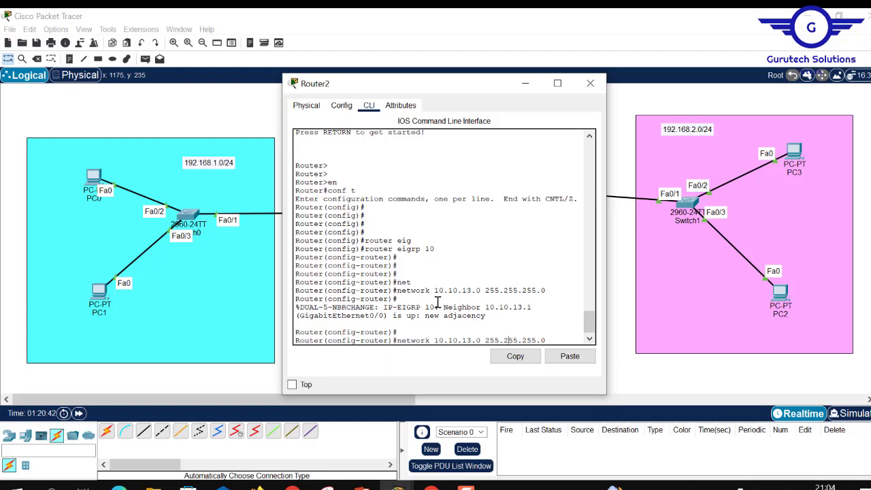
pyautogui.press('BackSpace')
pyautogui.write('2')
pyautogui.press('Return')
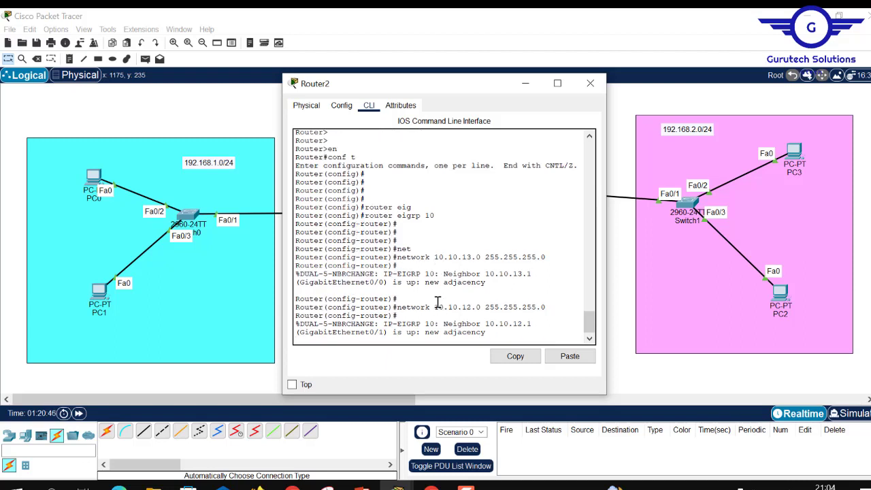
pyautogui.press('Return')
pyautogui.press('Return')
pyautogui.press('Return')
pyautogui.press('Return')
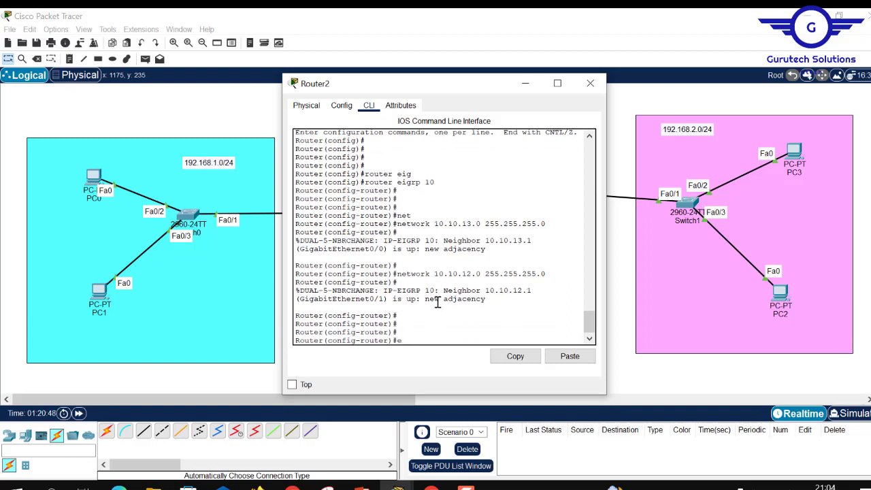
# Exit Router2's EIGRP configuration mode, save the configuration with do wr, and close its window
pyautogui.write('exit')
pyautogui.press('Return')
pyautogui.press('Return')
pyautogui.press('Return')
pyautogui.press('Return')
pyautogui.write('do')
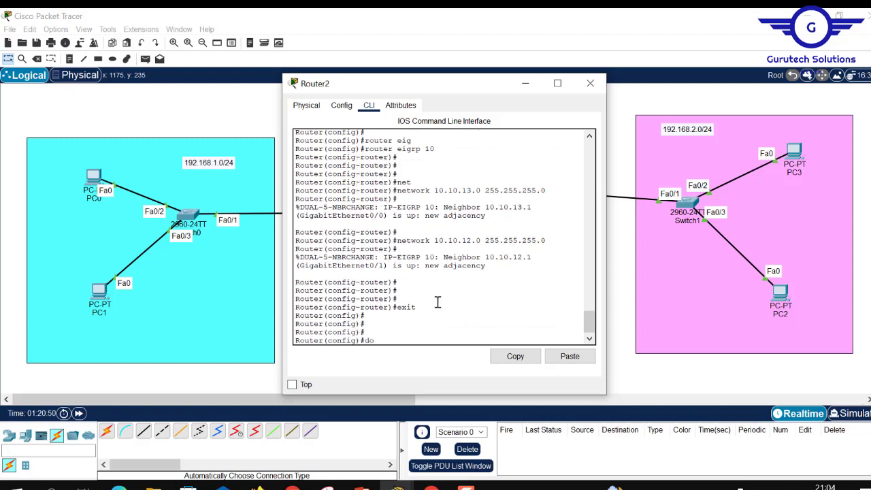
pyautogui.write(' wr')
pyautogui.press('Return')
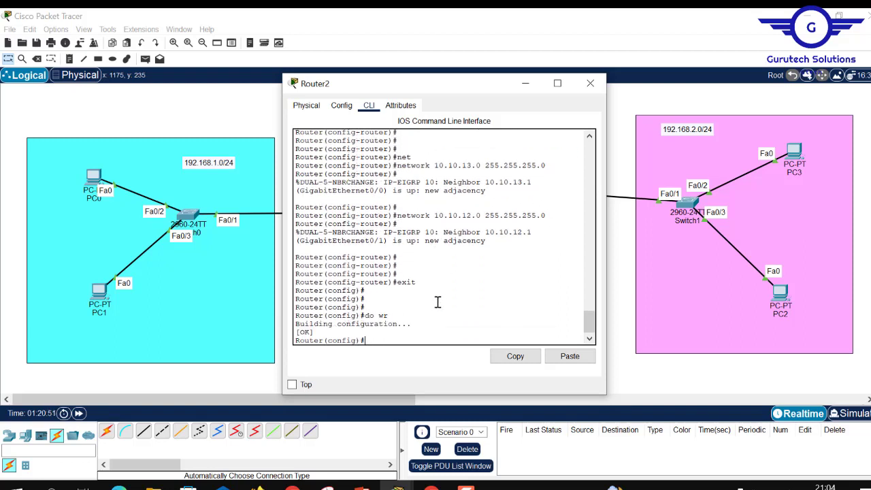
pyautogui.click(594, 87)
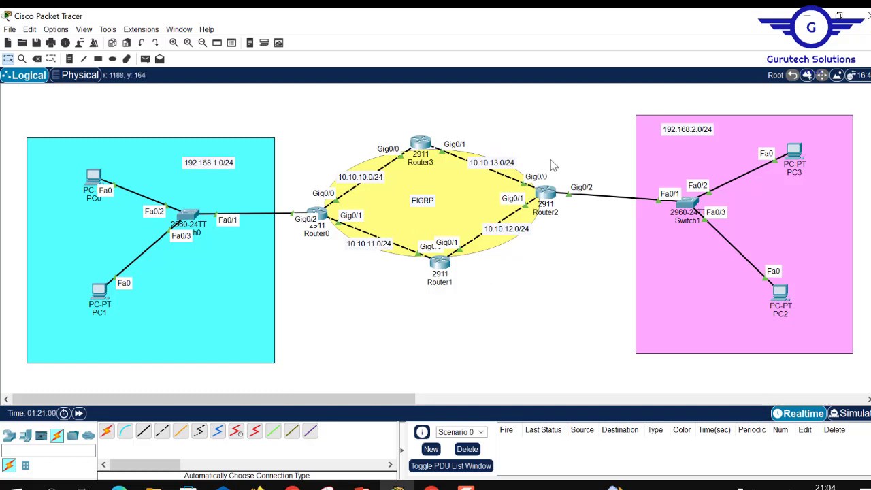
# Open Router0's command line and leave global configuration mode for privileged EXEC mode with the end command
pyautogui.click(316, 214)
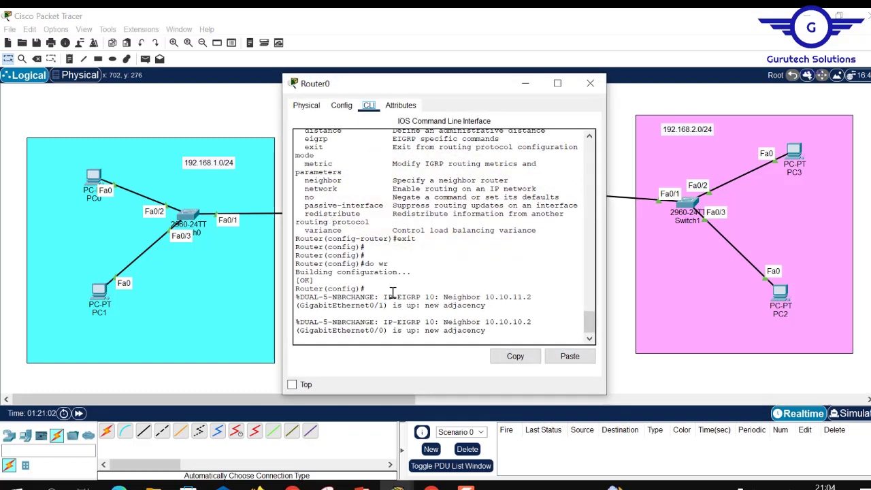
pyautogui.click(405, 310)
pyautogui.press('Return')
pyautogui.press('Return')
pyautogui.press('Return')
pyautogui.press('Return')
pyautogui.press('Return')
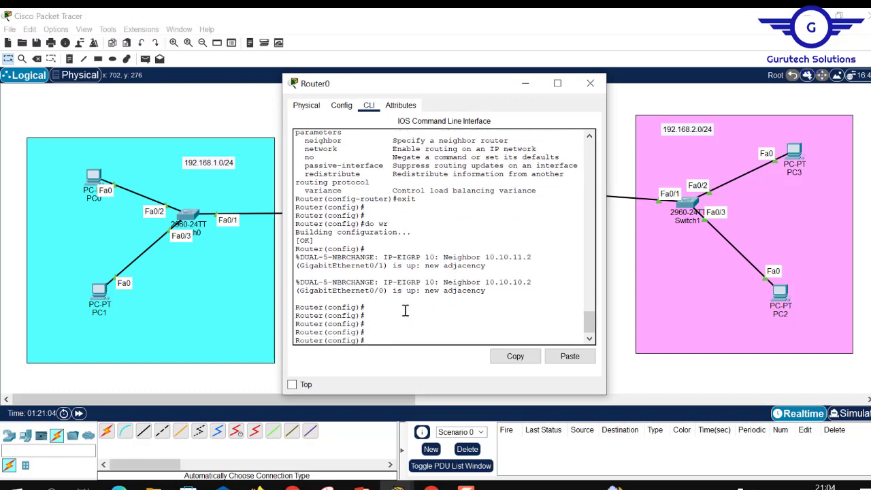
pyautogui.write('emnd')
pyautogui.press('Return')
pyautogui.press('Return')
pyautogui.press('Return')
pyautogui.press('Return')
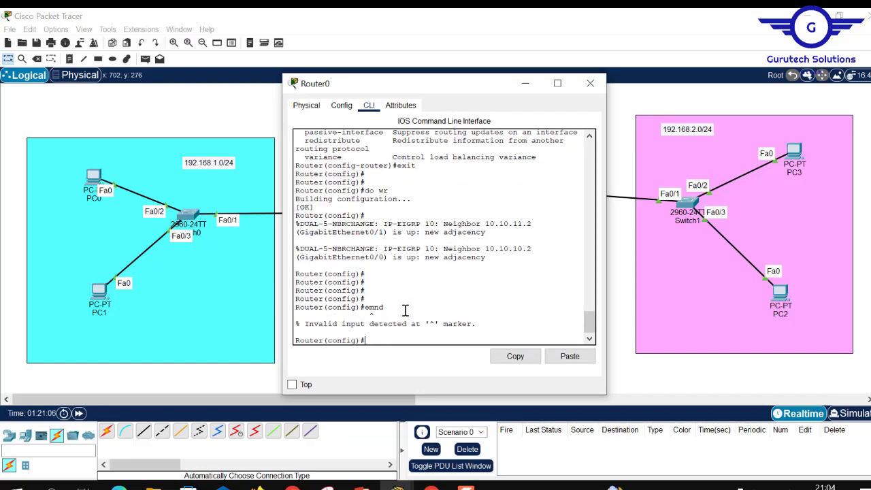
pyautogui.press('Return')
pyautogui.write('end')
pyautogui.press('Return')
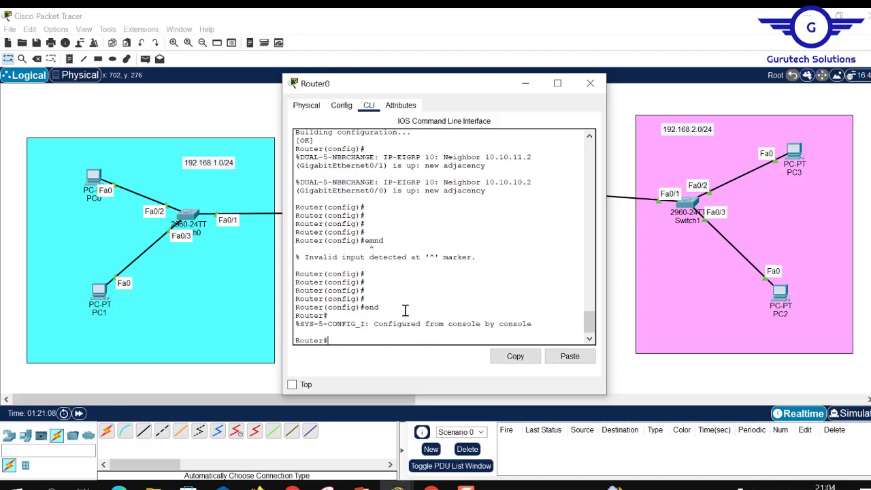
# List Router0's EIGRP neighbors with sh ip eigrp neighbors, after checking the keywords available for sh ip eigrp
pyautogui.press('Return')
pyautogui.press('Return')
pyautogui.press('Return')
pyautogui.press('Return')
pyautogui.write('sh ip')
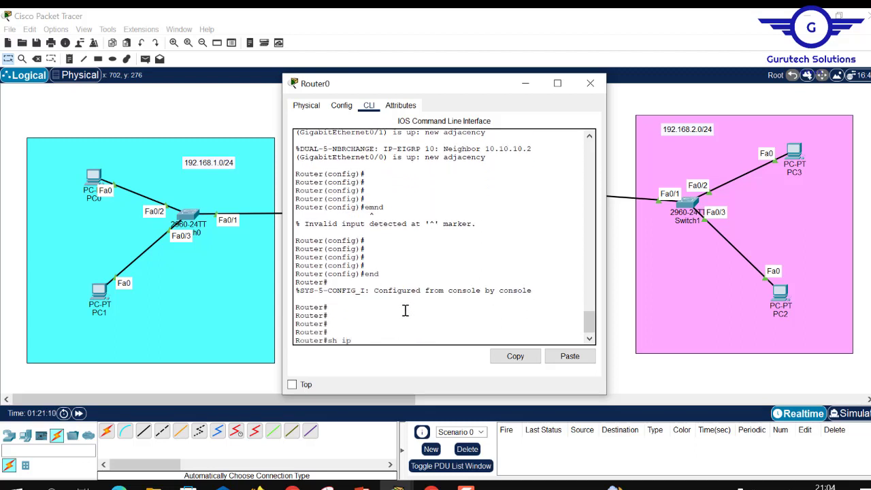
pyautogui.write(' eigrp ?')
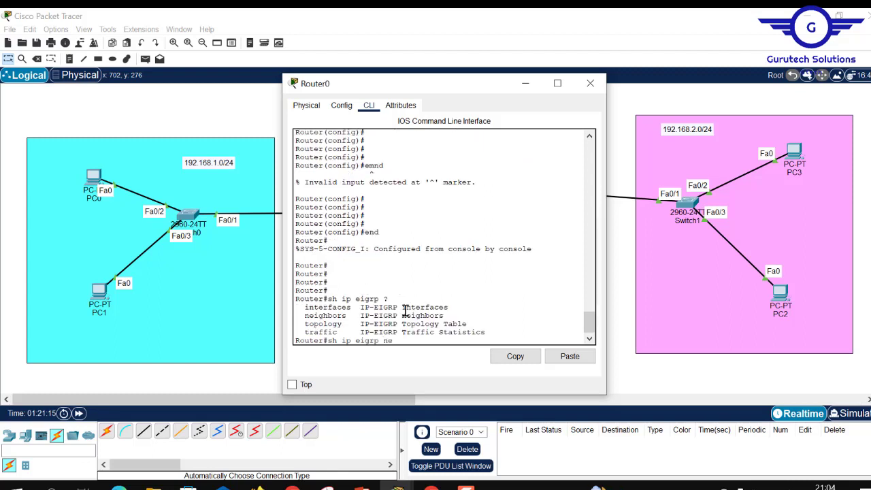
pyautogui.write('i')
pyautogui.press('Tab')
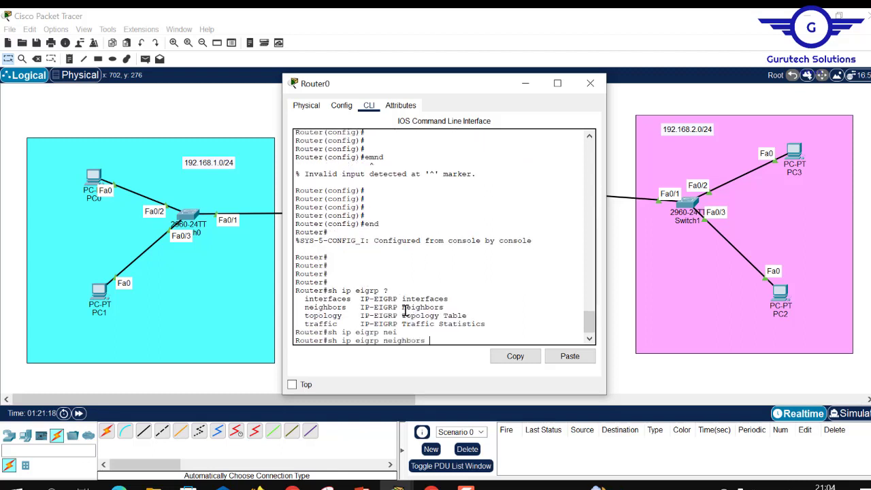
pyautogui.press('Return')
pyautogui.press('Return')
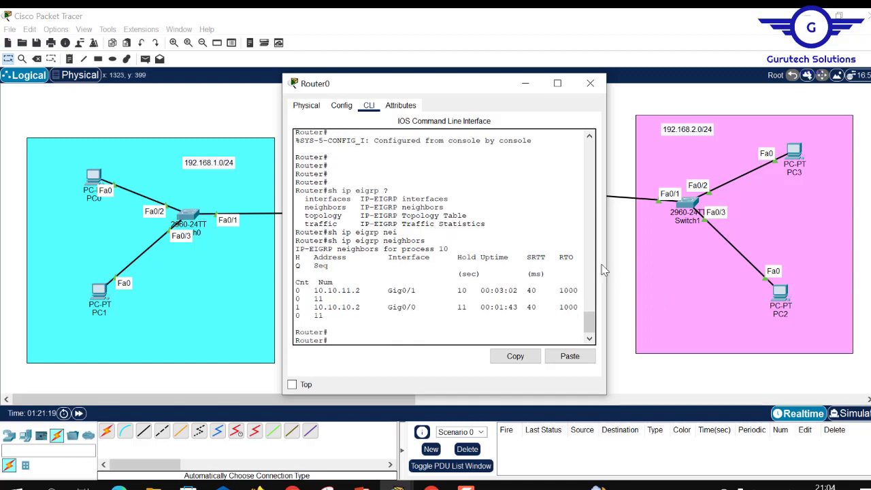
# Widen Router0's window, highlight the two neighbor entries, and return to the topology to compare them with its links
pyautogui.moveTo(607, 256); pyautogui.dragTo(842, 256)
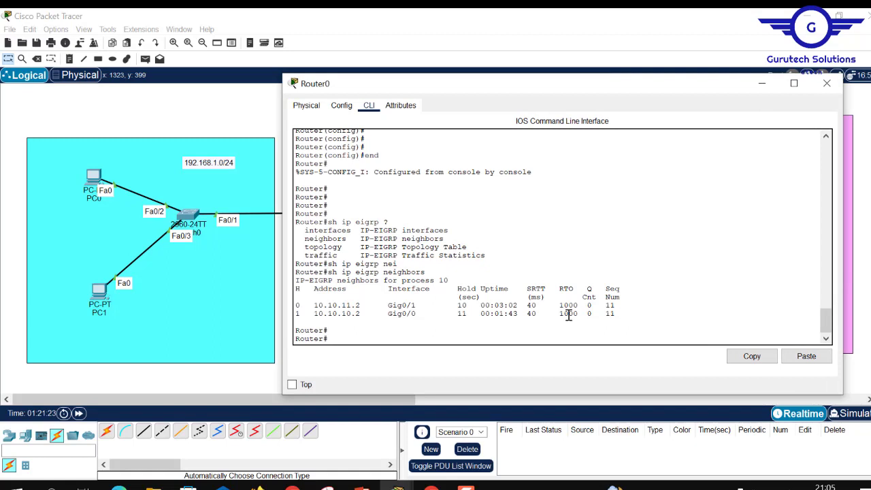
pyautogui.moveTo(568, 315); pyautogui.dragTo(305, 307)
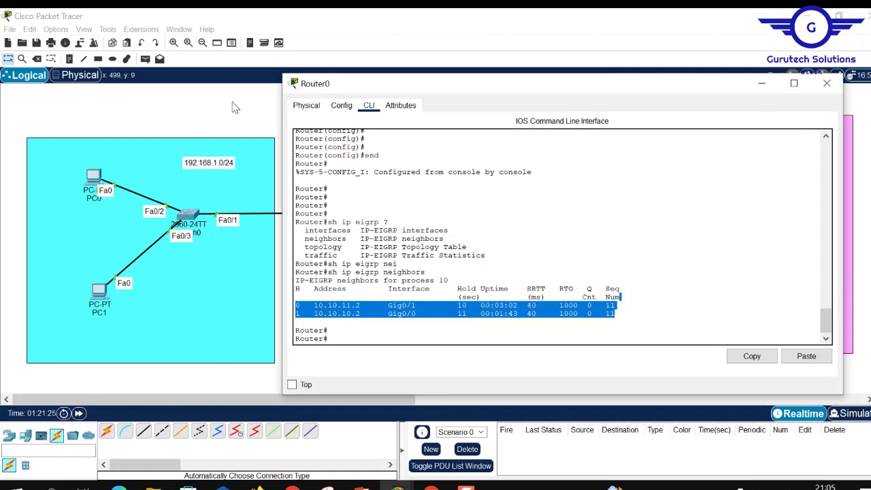
pyautogui.click(235, 110)
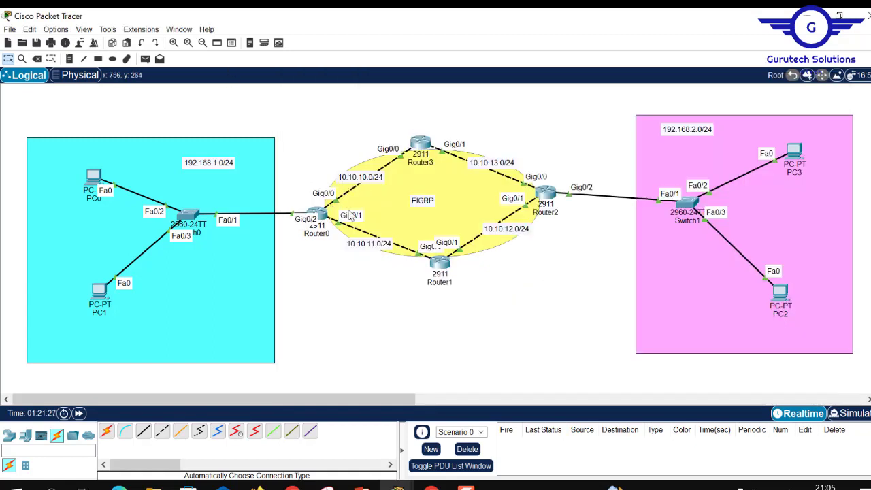
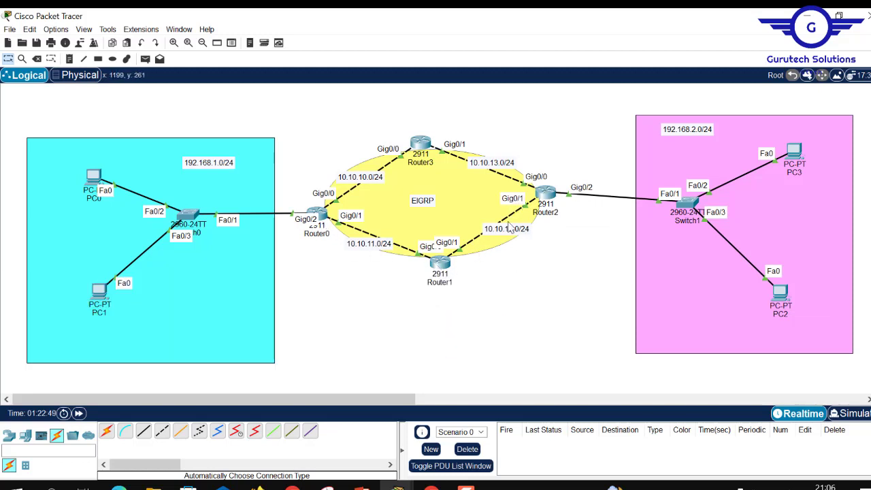
pyautogui.moveTo(436, 271)
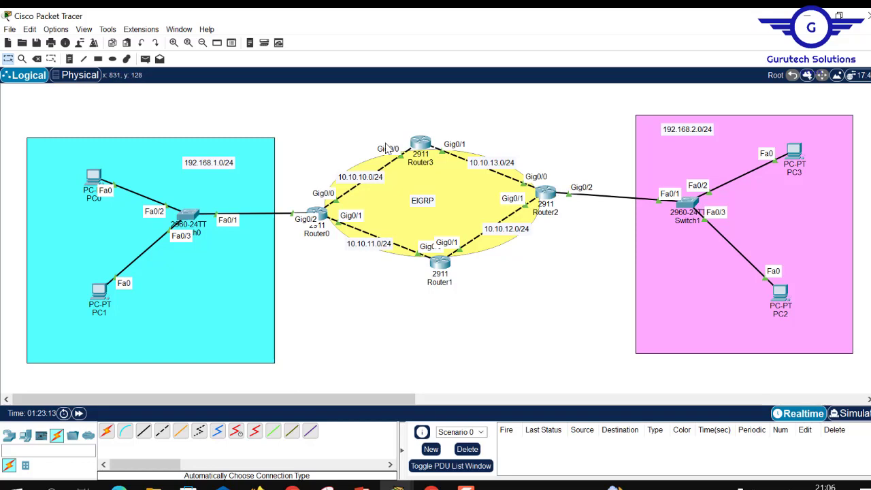
pyautogui.click(421, 143)
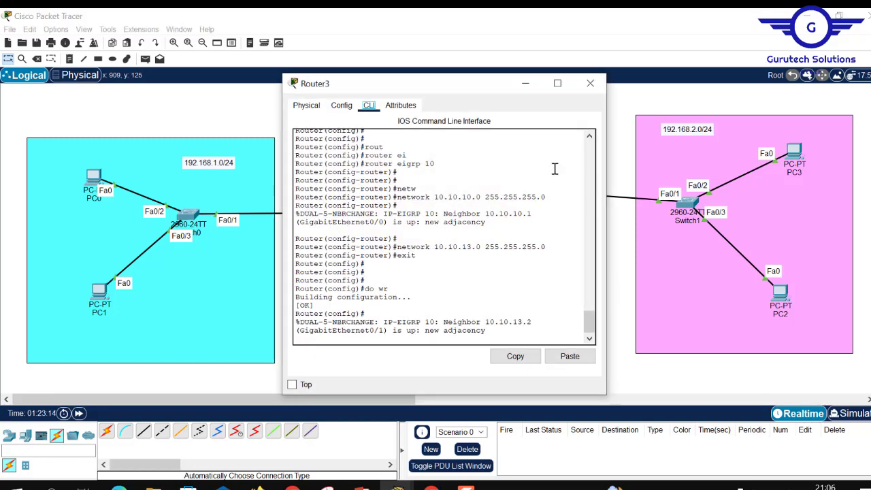
pyautogui.click(590, 83)
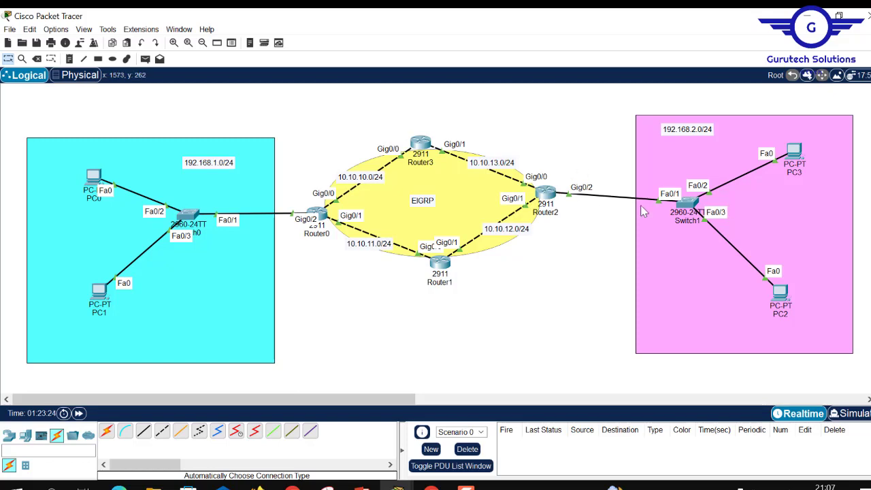
# Open Router3's command line and leave global configuration mode for privileged EXEC mode with the end command
pyautogui.click(421, 144)
pyautogui.press('Return')
pyautogui.press('Return')
pyautogui.press('Return')
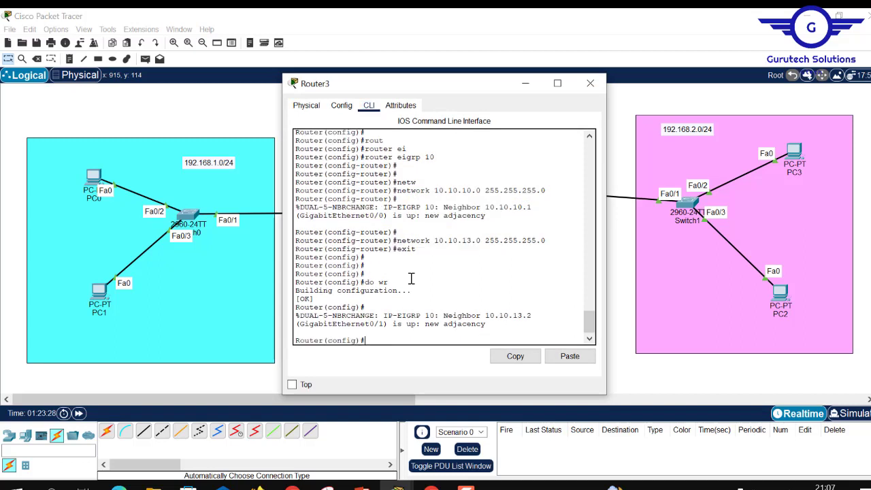
pyautogui.write('end')
pyautogui.press('Return')
pyautogui.press('Return')
pyautogui.press('Return')
pyautogui.press('Return')
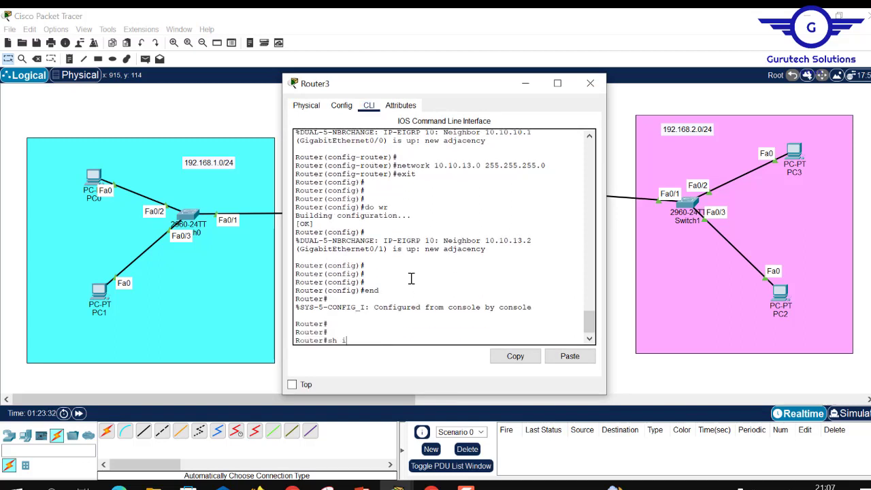
# List Router3's EIGRP neighbors with sh ip eigrp neigh and widen the window to read the table
pyautogui.write('sh ip eigrp neigh')
pyautogui.press('Return')
pyautogui.press('Return')
pyautogui.press('Return')
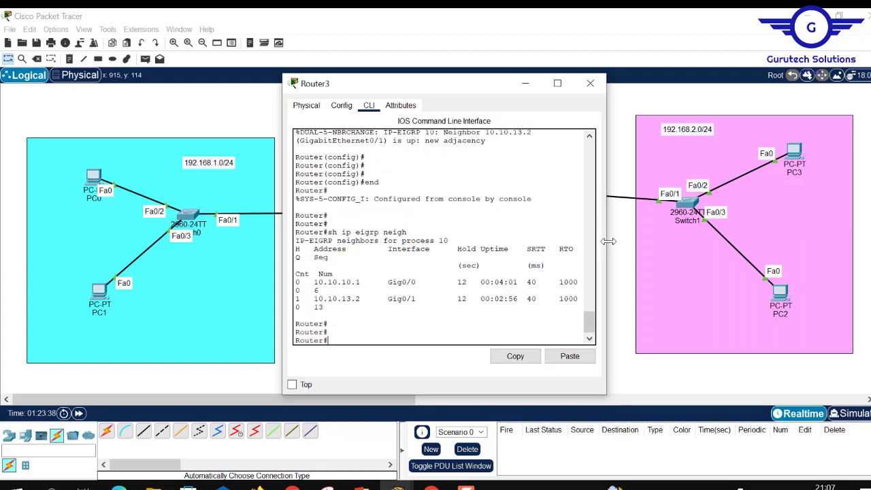
pyautogui.moveTo(608, 240); pyautogui.dragTo(846, 242)
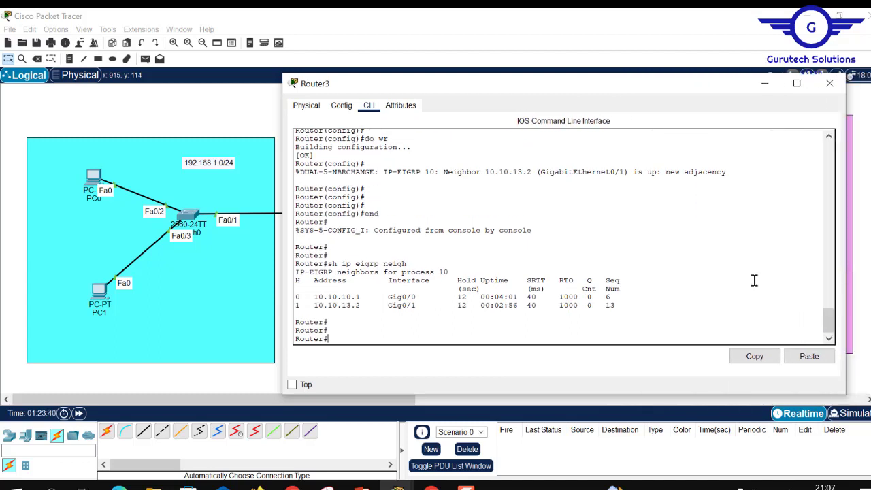
# List the keywords available for sh ip eigrp on Router3, highlight the topology keyword, and close Router3's window
pyautogui.press('Up')
pyautogui.write('?')
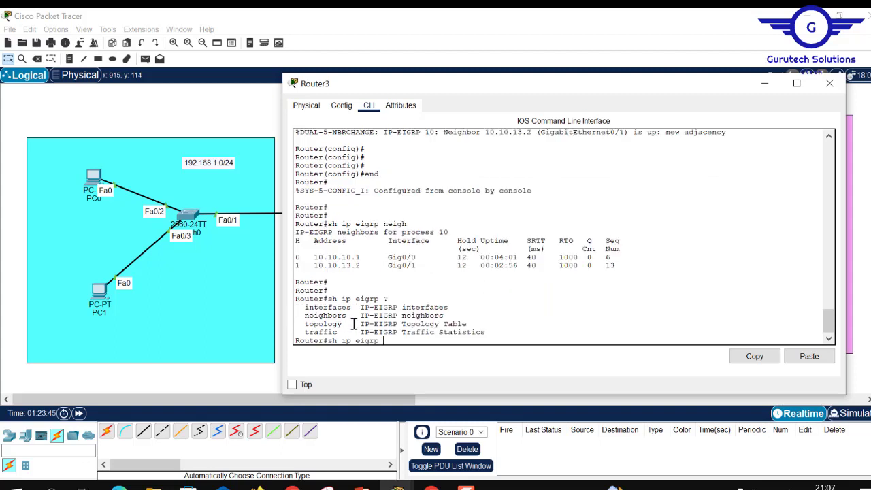
pyautogui.moveTo(353, 324); pyautogui.dragTo(300, 324)
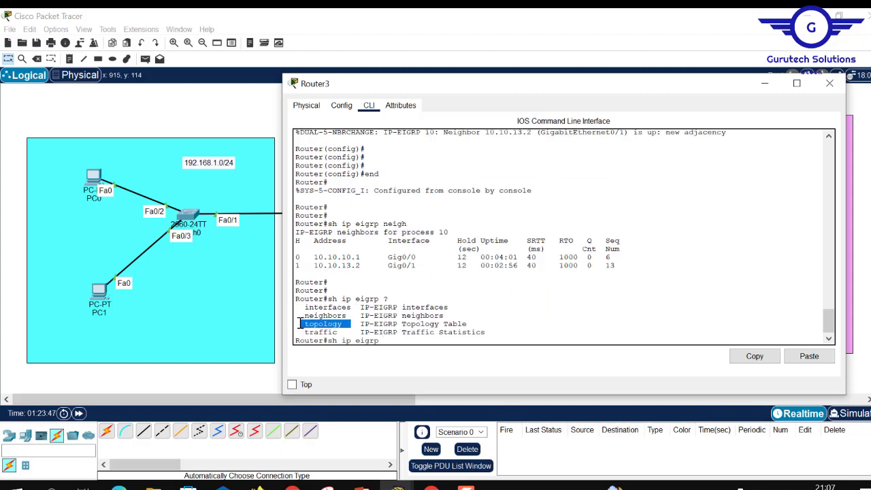
pyautogui.write('to')
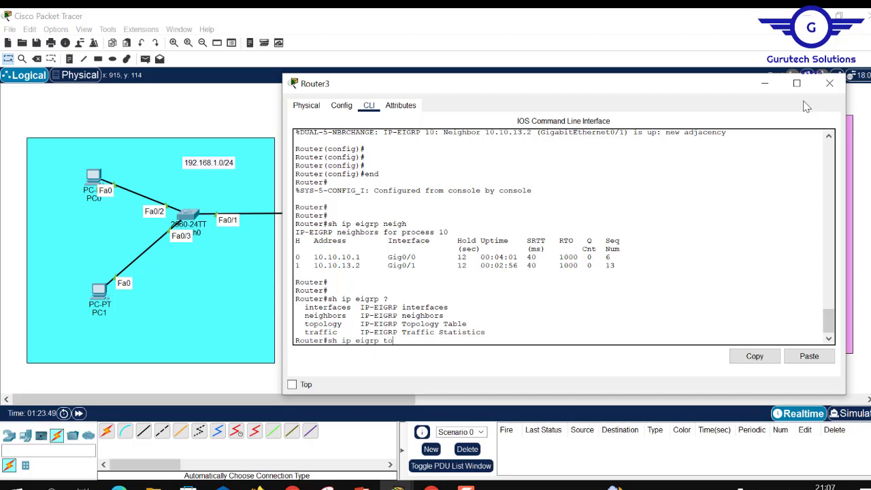
pyautogui.click(830, 83)
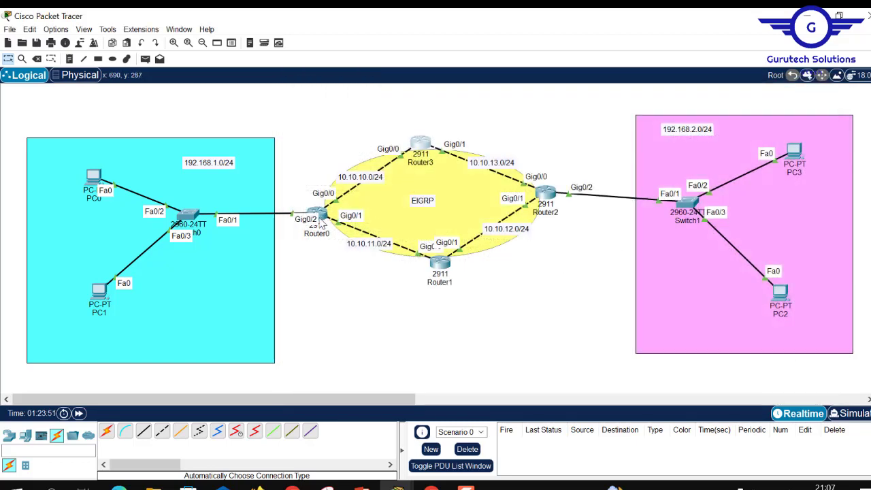
# Display Router0's EIGRP topology table with sh ip eigrp topology, examine its routes, and close the window
pyautogui.click(320, 217)
pyautogui.click(441, 330)
pyautogui.press('Return')
pyautogui.press('Return')
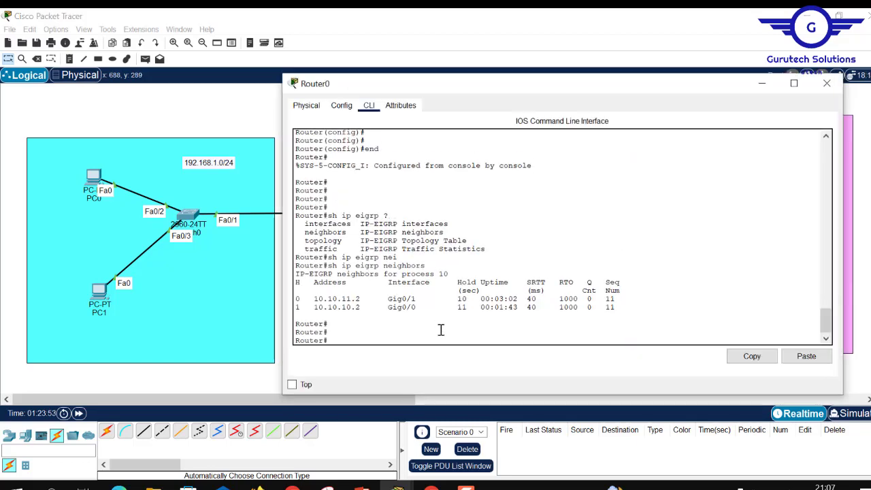
pyautogui.press('Return')
pyautogui.press('Return')
pyautogui.write('sh ip')
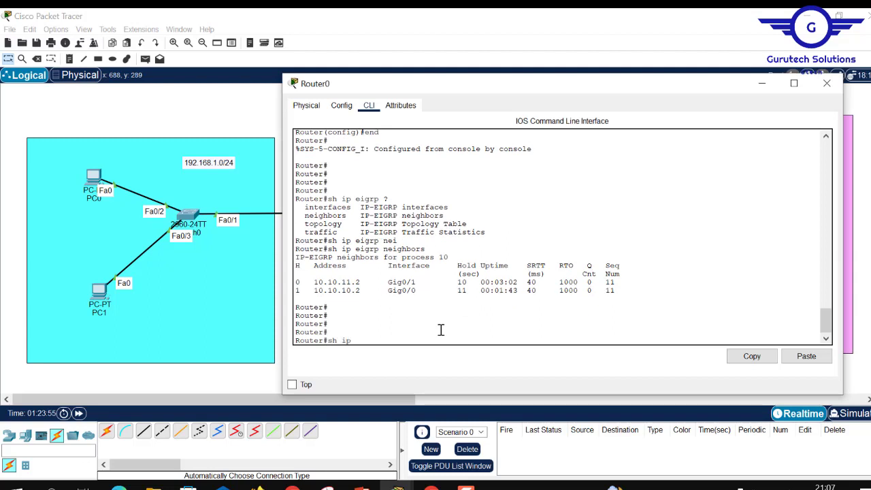
pyautogui.write(' eigr')
pyautogui.press('Tab')
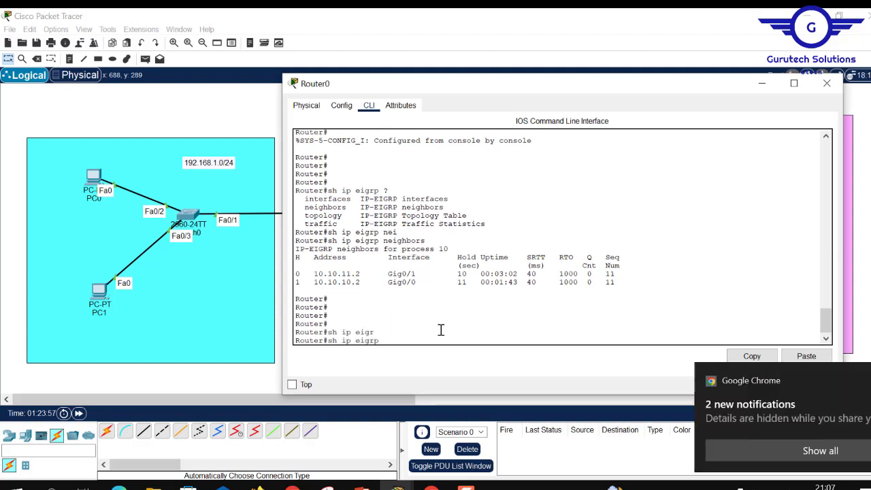
pyautogui.write('t')
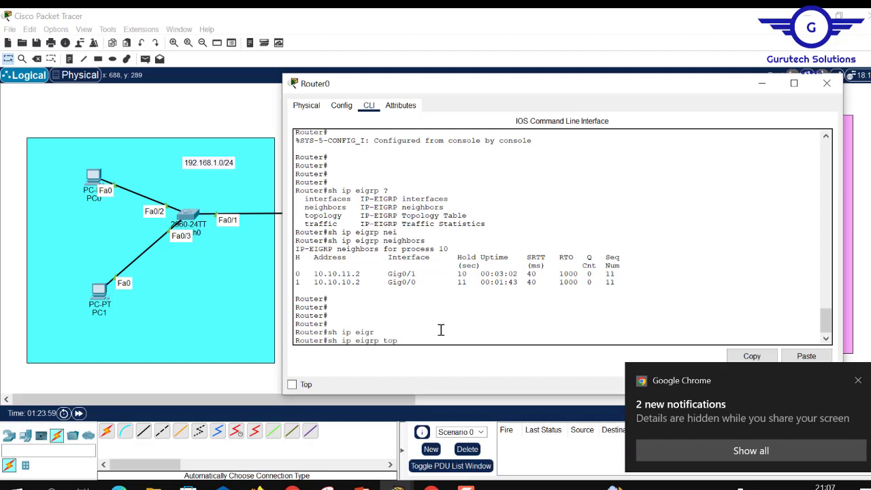
pyautogui.write('op')
pyautogui.press('Tab')
pyautogui.press('Return')
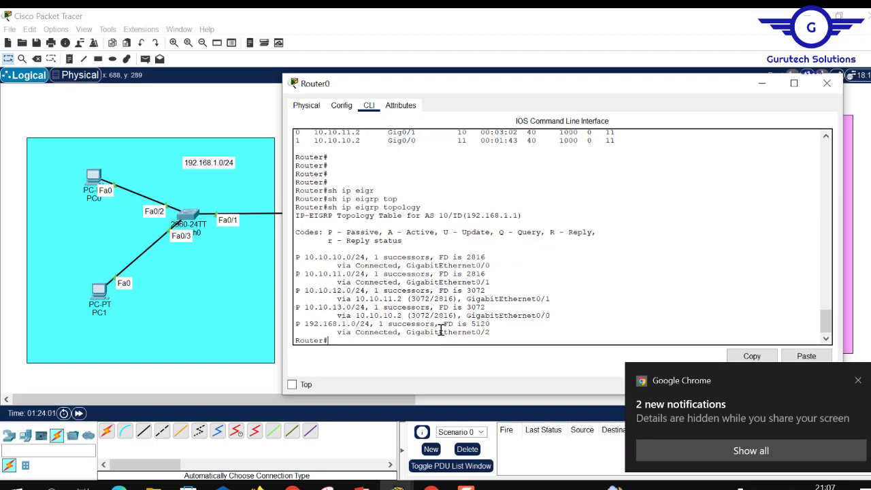
pyautogui.press('Return')
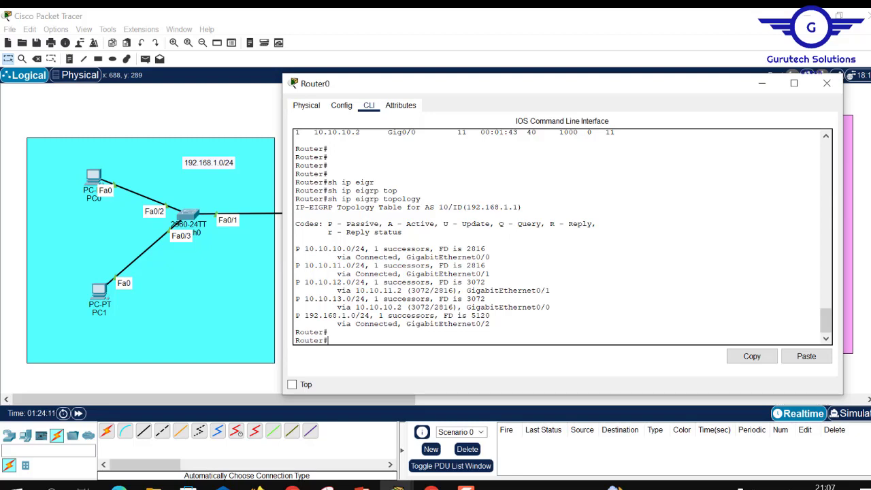
pyautogui.click(827, 83)
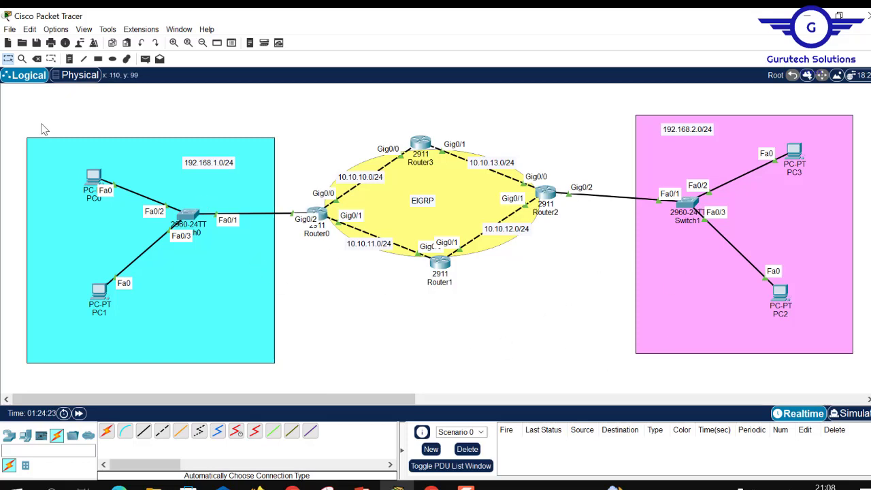
# Ping 192.168.2.20 twice from PC0's command prompt to test reachability, and close PC0's window
pyautogui.click(93, 175)
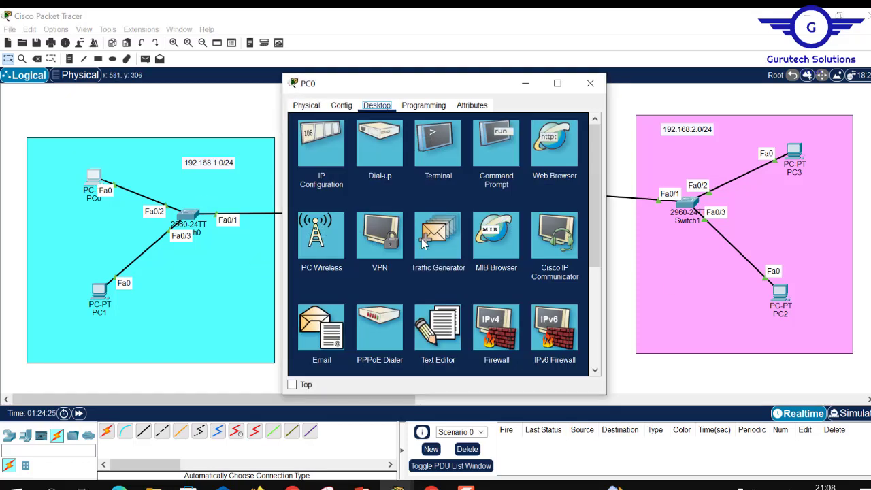
pyautogui.click(496, 159)
pyautogui.press('Up')
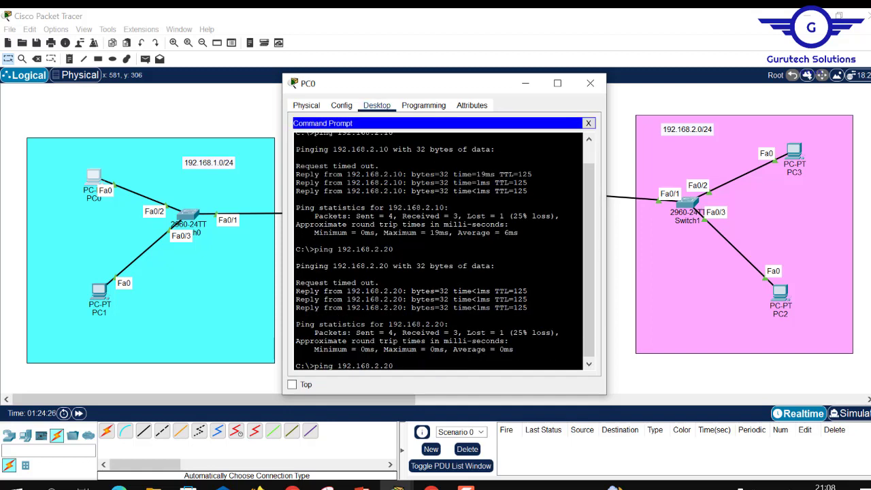
pyautogui.press('Return')
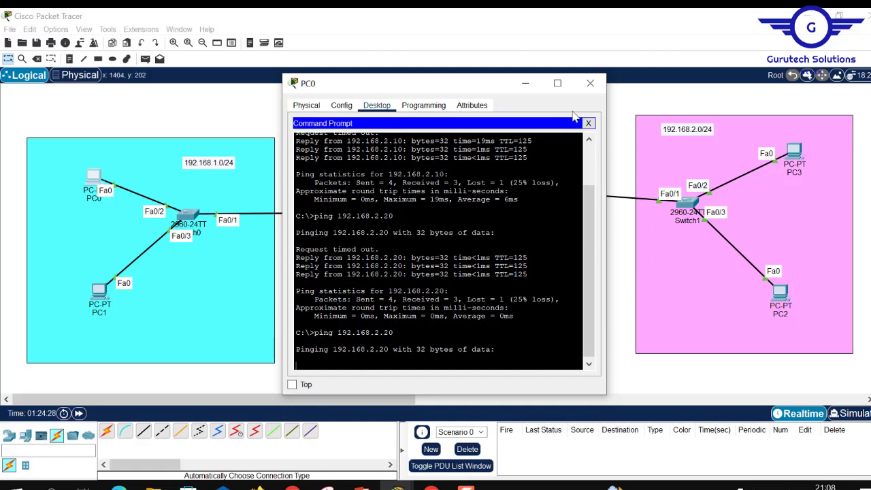
pyautogui.moveTo(420, 68); pyautogui.dragTo(416, 51)
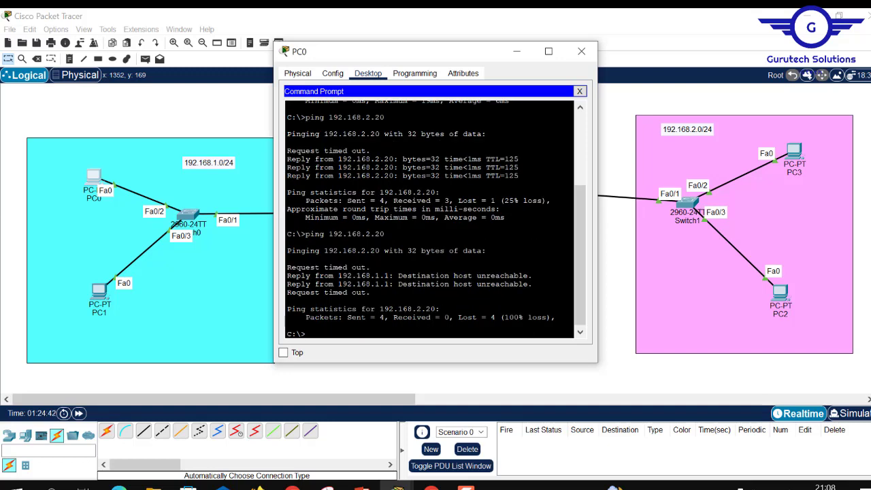
pyautogui.press('Up')
pyautogui.press('Return')
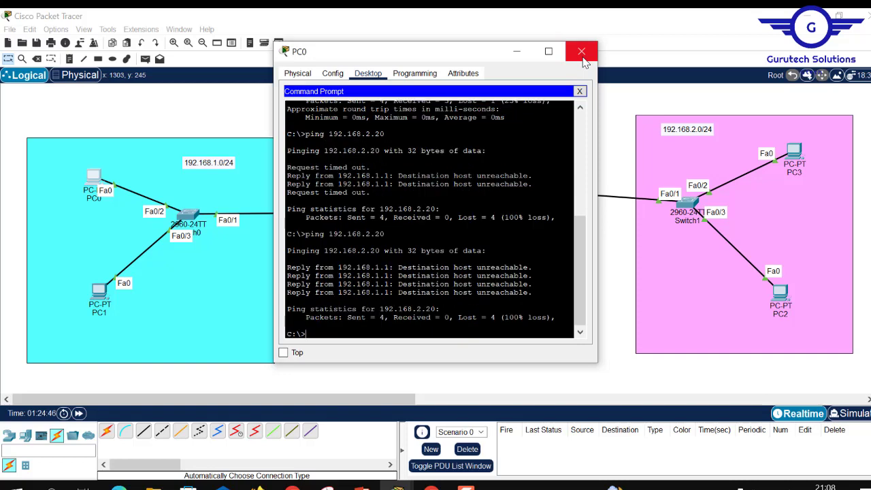
pyautogui.click(582, 57)
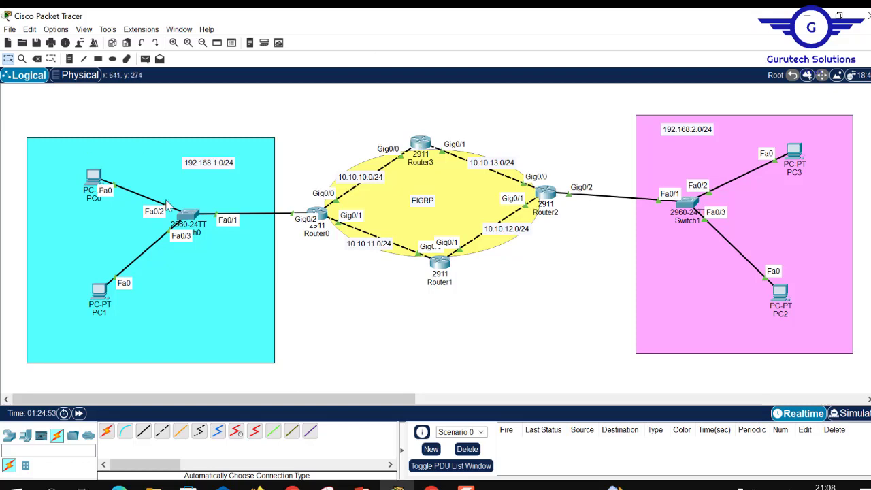
# Ping the gateway 192.168.1.1 from PC1's command prompt and stop the ping after a few replies
pyautogui.click(94, 177)
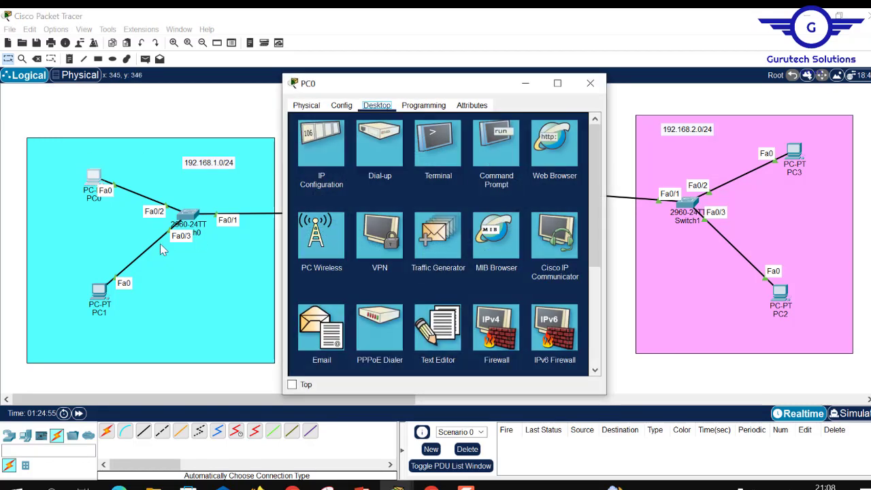
pyautogui.click(590, 83)
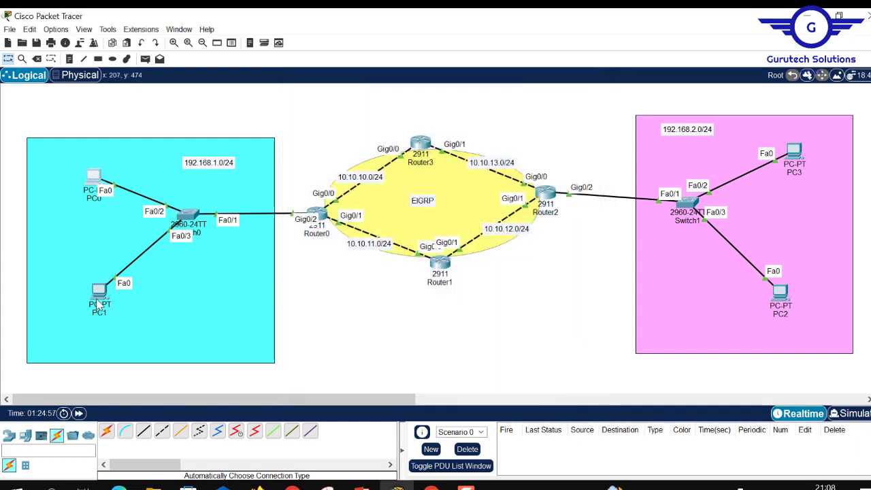
pyautogui.click(99, 292)
pyautogui.click(501, 147)
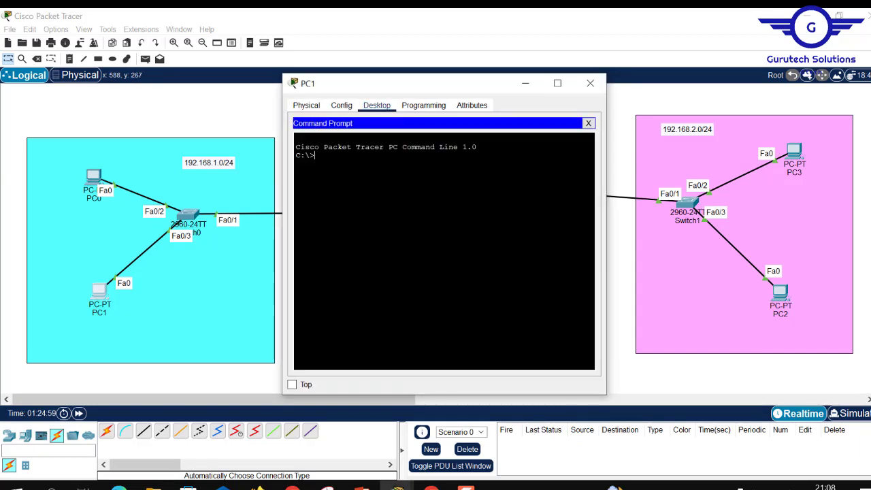
pyautogui.write('ping 192.168.1.1')
pyautogui.press('Return')
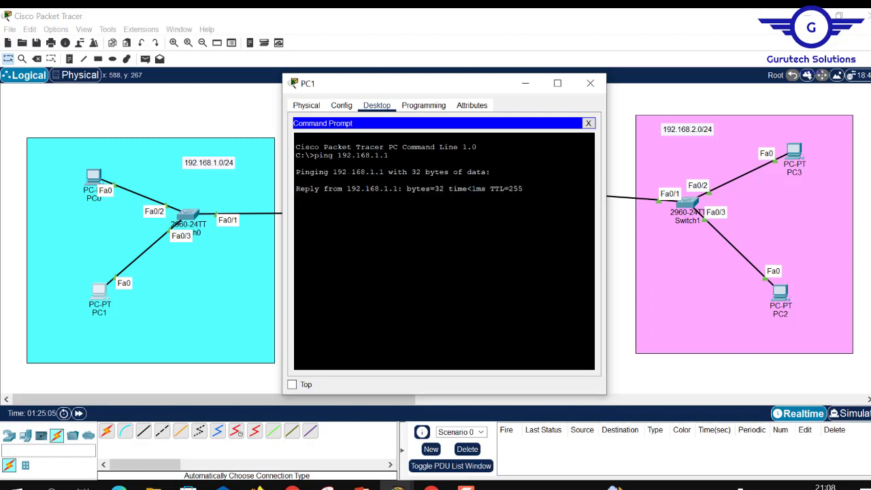
pyautogui.hotkey('ctrl', 'c')
# Ping 10.10.10.1 from PC1's command prompt and interrupt it once replies arrive
pyautogui.press('Up')
pyautogui.press('BackSpace')
pyautogui.press('BackSpace')
pyautogui.press('BackSpace')
pyautogui.press('BackSpace')
pyautogui.press('BackSpace')
pyautogui.press('BackSpace')
pyautogui.press('BackSpace')
pyautogui.press('BackSpace')
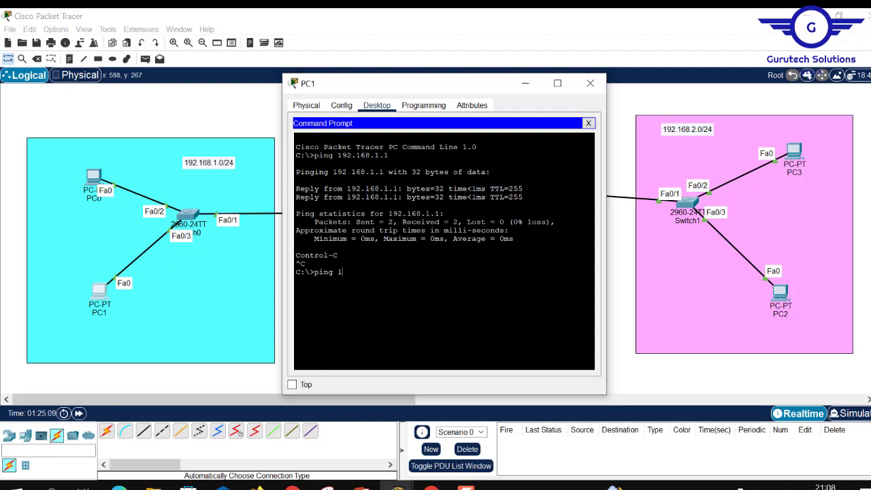
pyautogui.write('0.10.10.1')
pyautogui.press('Return')
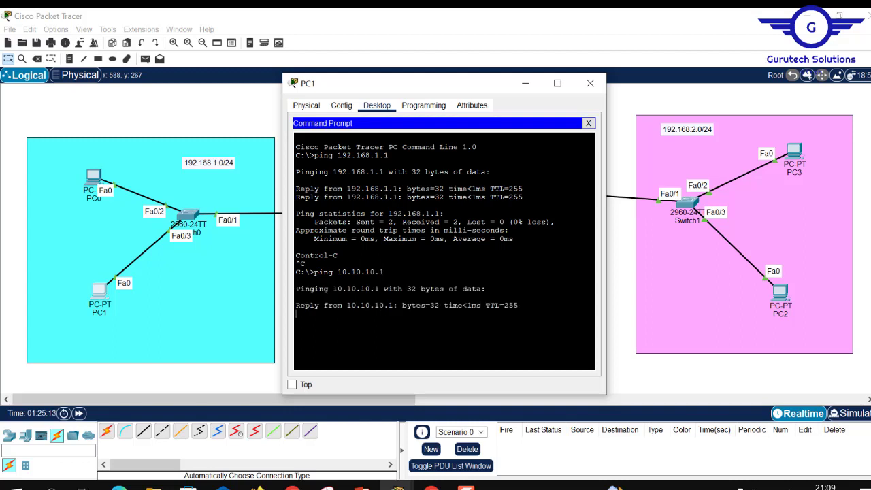
pyautogui.hotkey('ctrl', 'c')
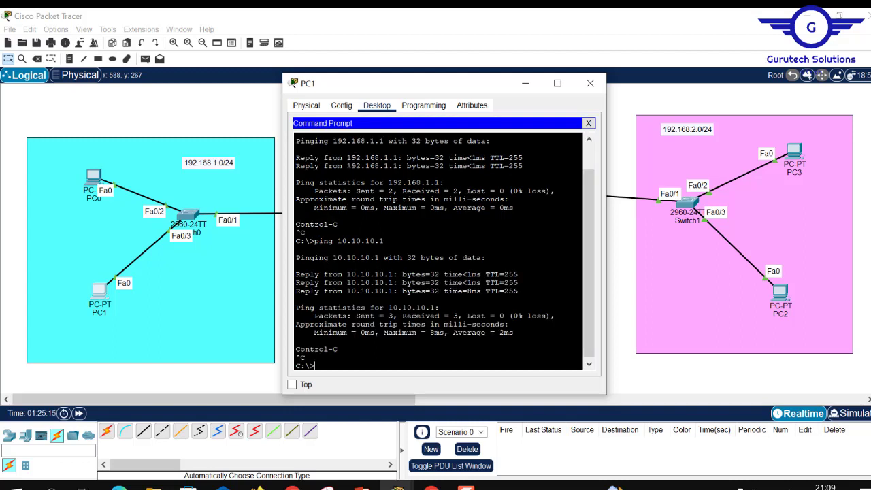
# Ping 10.10.11.1 from PC1 to test Router0's other serial-side network, and interrupt the ping
pyautogui.press('Up')
pyautogui.press('BackSpace')
pyautogui.press('BackSpace')
pyautogui.press('BackSpace')
pyautogui.write('1.1')
pyautogui.press('Return')
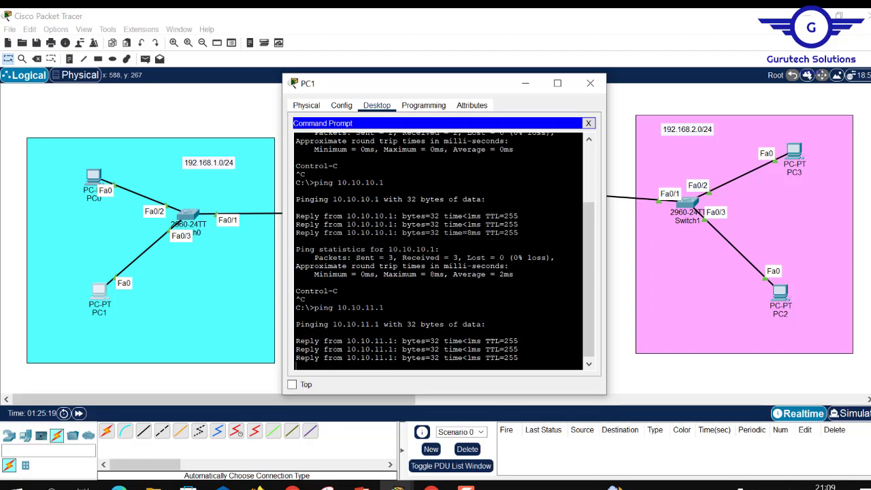
pyautogui.hotkey('ctrl', 'c')
# Check the topology and ping 10.10.12.1 from PC1's command prompt, stopping after a few replies
pyautogui.press('Up')
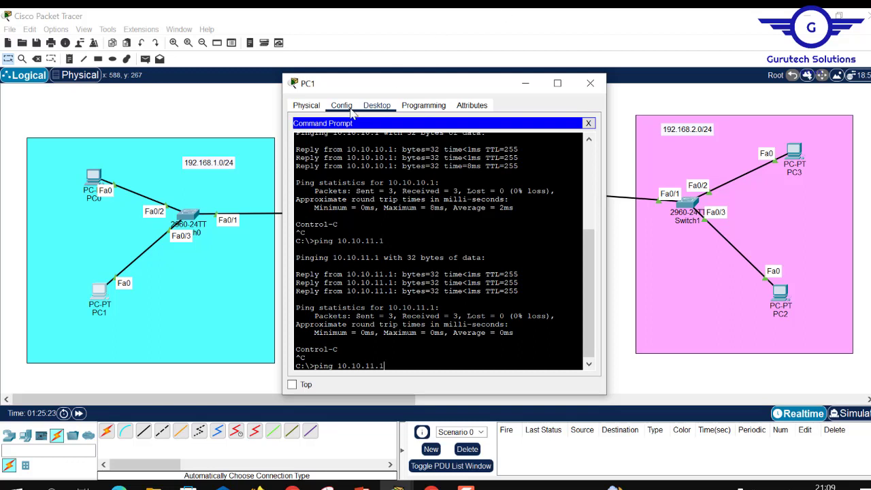
pyautogui.click(590, 83)
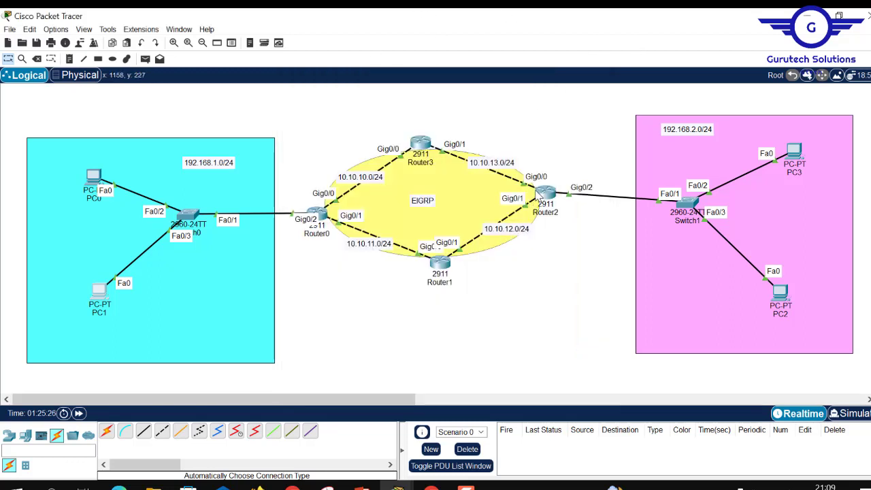
pyautogui.click(98, 293)
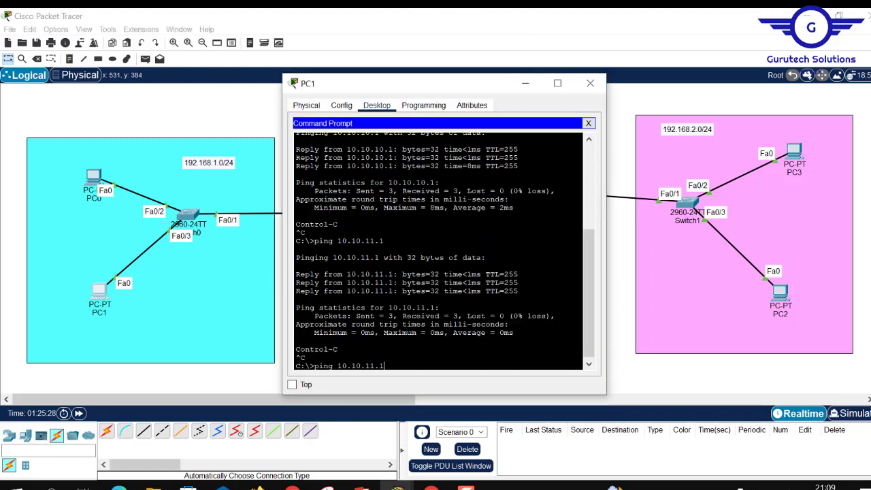
pyautogui.press('BackSpace')
pyautogui.press('BackSpace')
pyautogui.press('BackSpace')
pyautogui.write('2.1')
pyautogui.press('Return')
pyautogui.hotkey('ctrl', 'c')
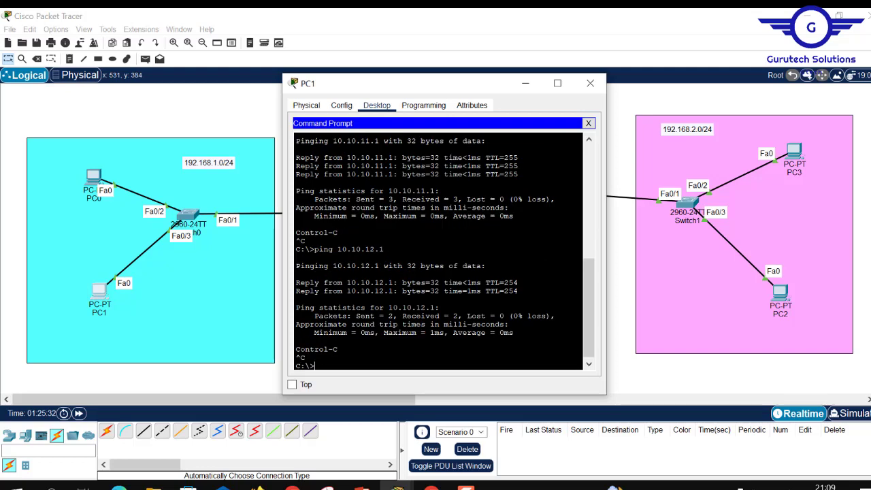
# Ping 10.10.12.2 from PC1, interrupt the ping, and leave PC1's window
pyautogui.press('Up')
pyautogui.press('BackSpace')
pyautogui.write('2.2')
pyautogui.press('Return')
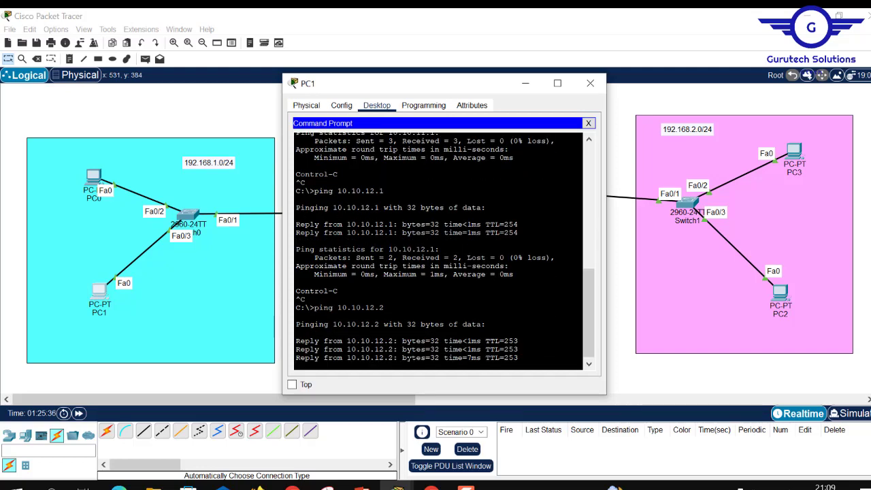
pyautogui.hotkey('ctrl', 'c')
pyautogui.click(562, 23)
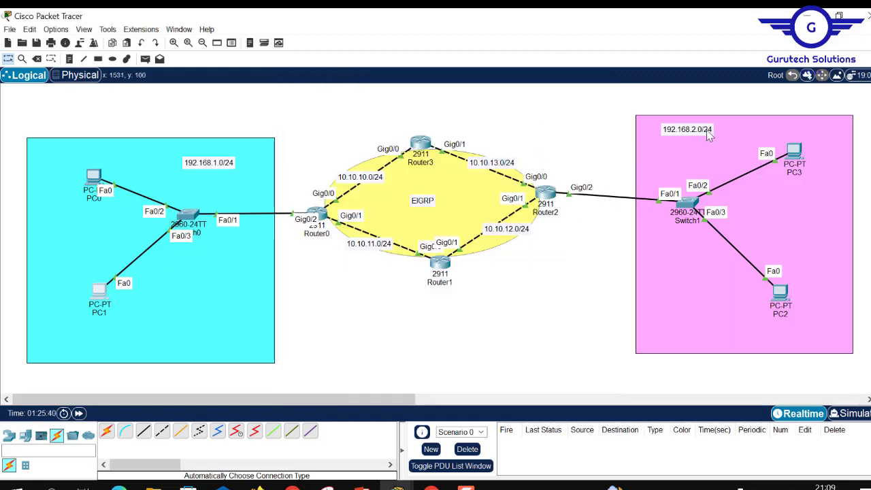
# Open Router2's CLI and examine the network statements entered under router eigrp 10 for a missing LAN network
pyautogui.click(547, 194)
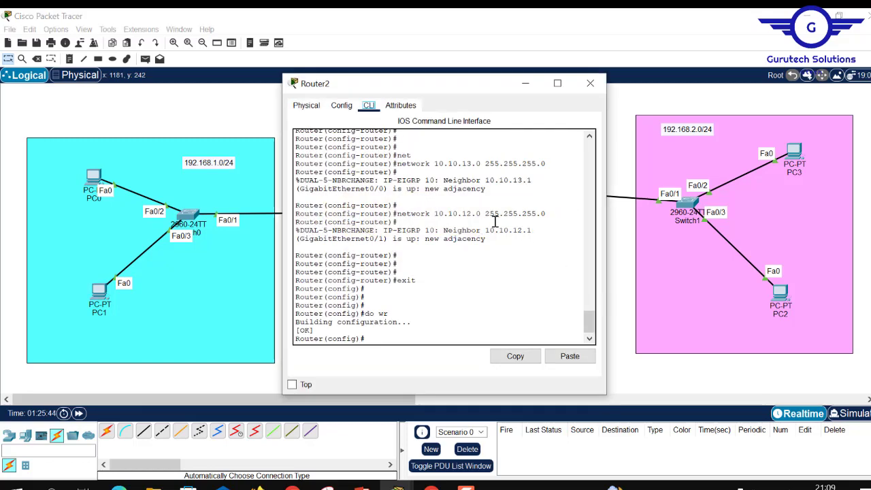
pyautogui.moveTo(590, 329)
pyautogui.mouseDown()
pyautogui.moveTo(590, 303)
pyautogui.moveTo(590, 321)
pyautogui.mouseUp()
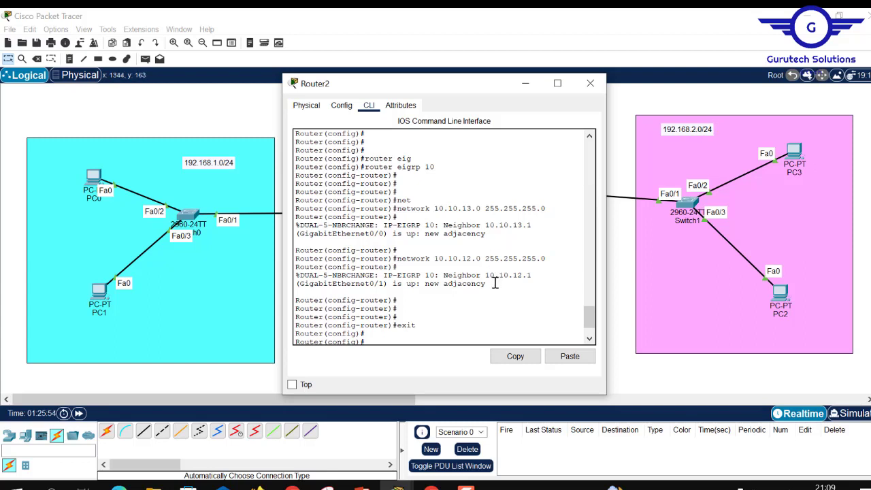
pyautogui.moveTo(552, 259); pyautogui.dragTo(400, 259)
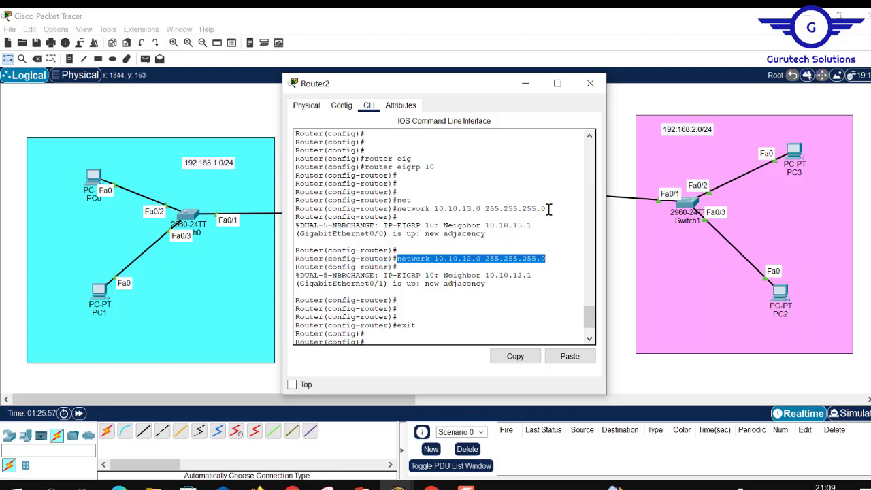
pyautogui.moveTo(548, 208); pyautogui.dragTo(398, 212)
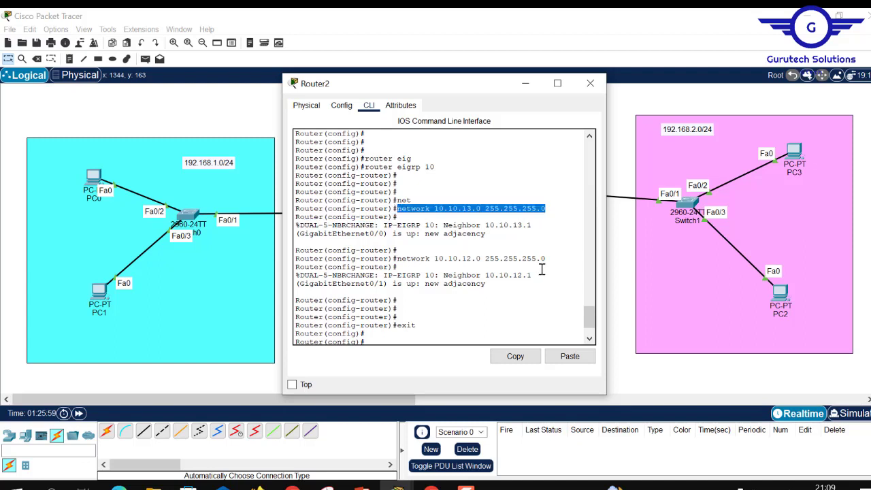
pyautogui.moveTo(552, 257); pyautogui.dragTo(364, 156)
pyautogui.click(426, 324)
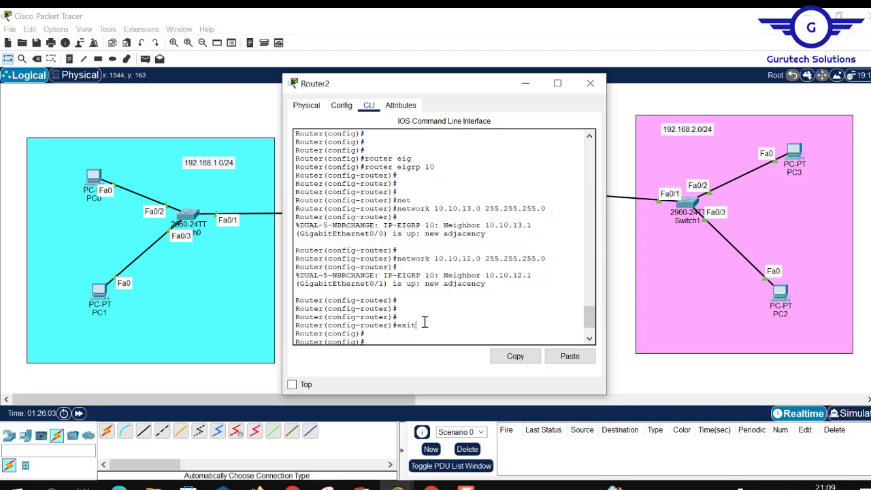
# Try to advertise network 192.168.2.0 255.255.255.0 under router rip on Router2
pyautogui.scroll(-3, 425, 321)
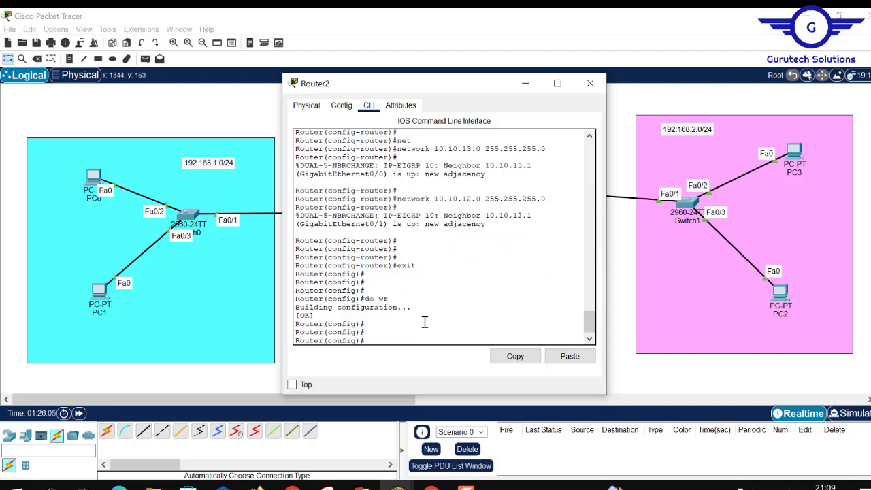
pyautogui.write('router rip')
pyautogui.press('Return')
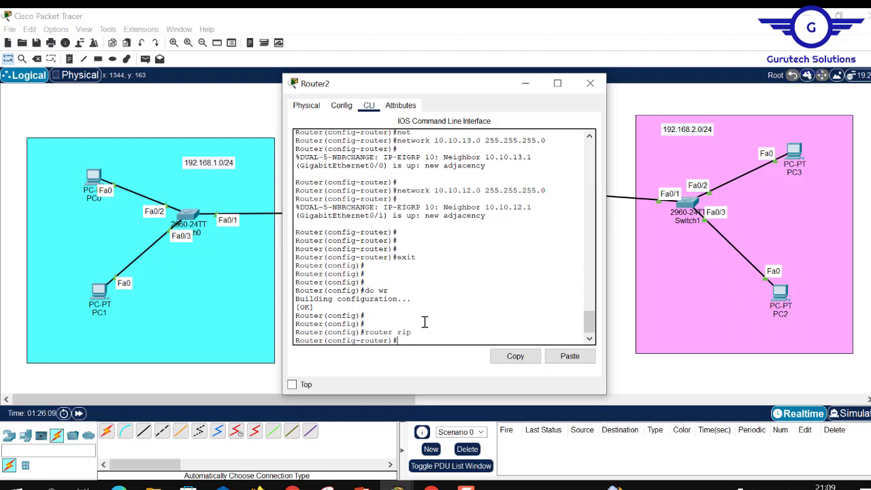
pyautogui.press('Return')
pyautogui.press('Return')
pyautogui.press('Return')
pyautogui.write('netw')
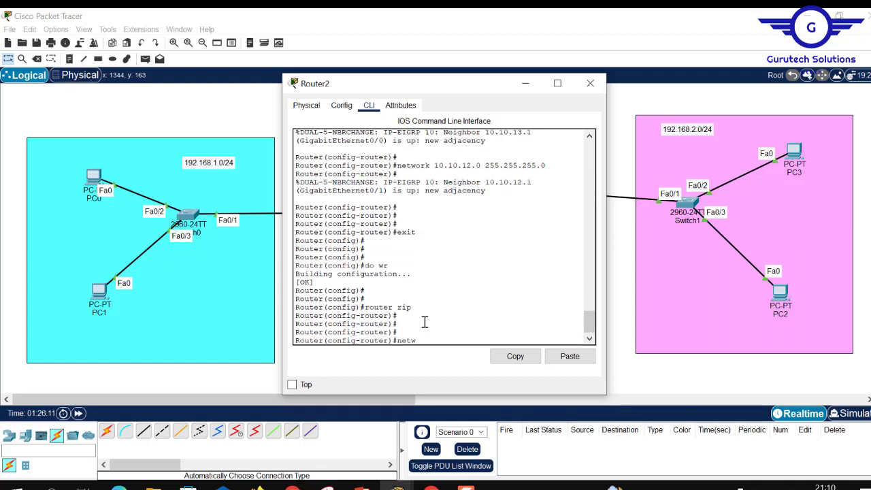
pyautogui.press('Tab')
pyautogui.write('192.16')
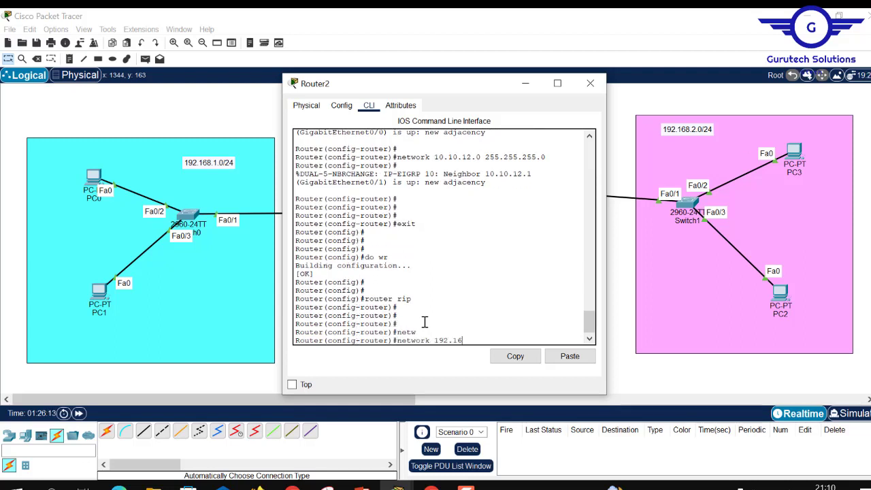
pyautogui.write('8.2.0 255.255.255')
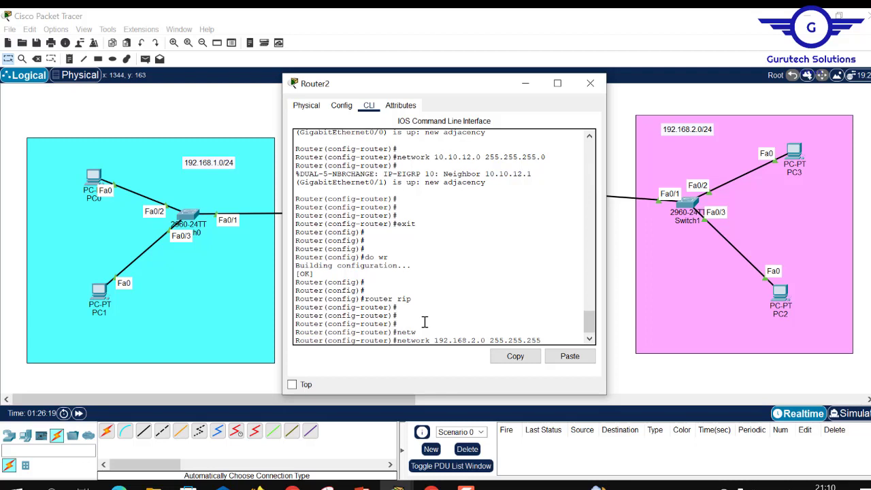
pyautogui.write('.0')
pyautogui.press('Return')
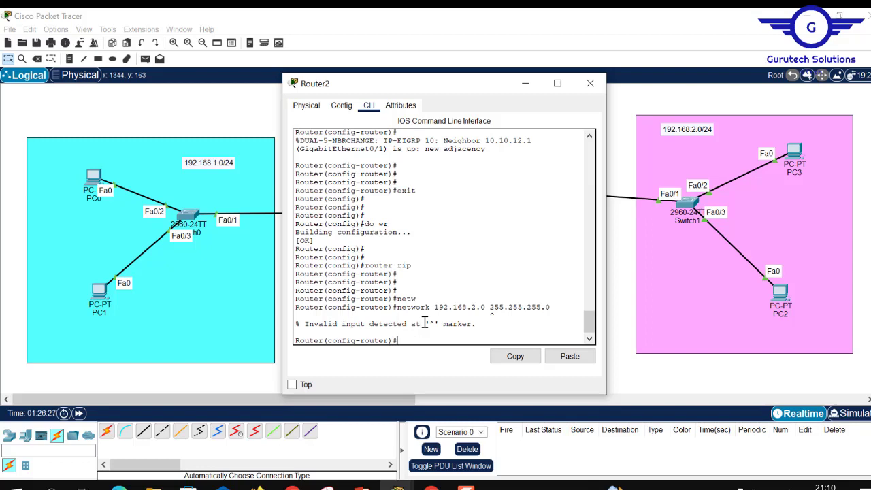
# Exit RIP configuration mode on Router2 and remove the RIP process with no router rip
pyautogui.moveTo(591, 327)
pyautogui.mouseDown()
pyautogui.moveTo(591, 306)
pyautogui.moveTo(590, 333)
pyautogui.mouseUp()
pyautogui.moveTo(423, 288); pyautogui.dragTo(400, 286)
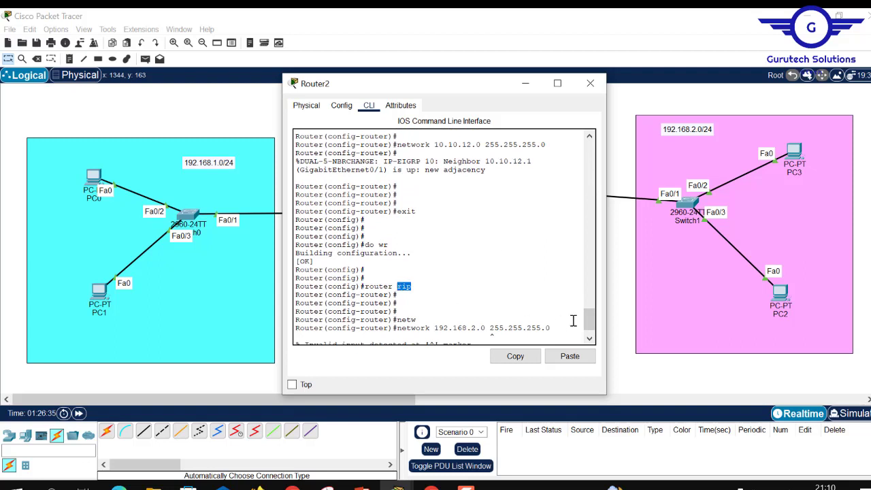
pyautogui.moveTo(589, 319); pyautogui.dragTo(590, 334)
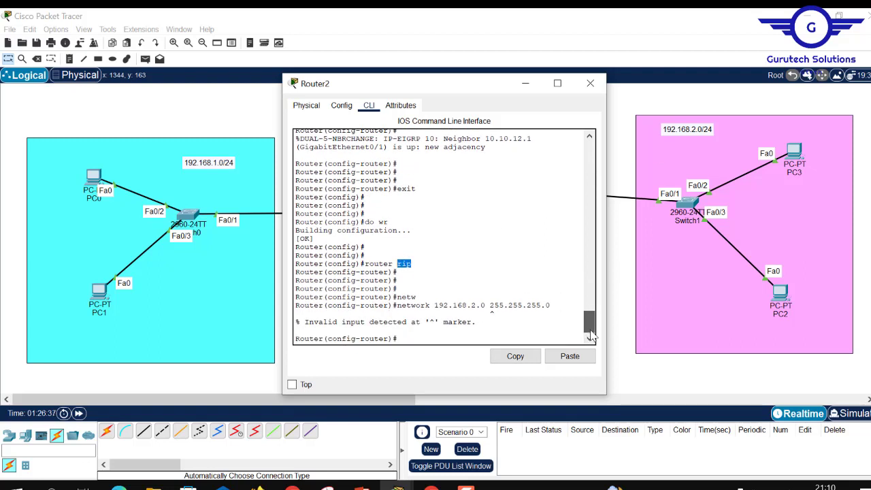
pyautogui.click(415, 336)
pyautogui.write('ex')
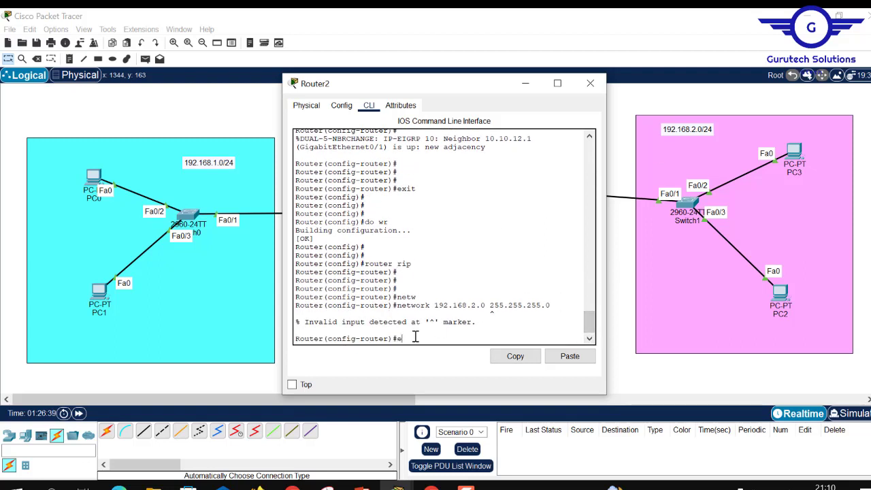
pyautogui.press('Return')
pyautogui.write('ex')
pyautogui.press('Up')
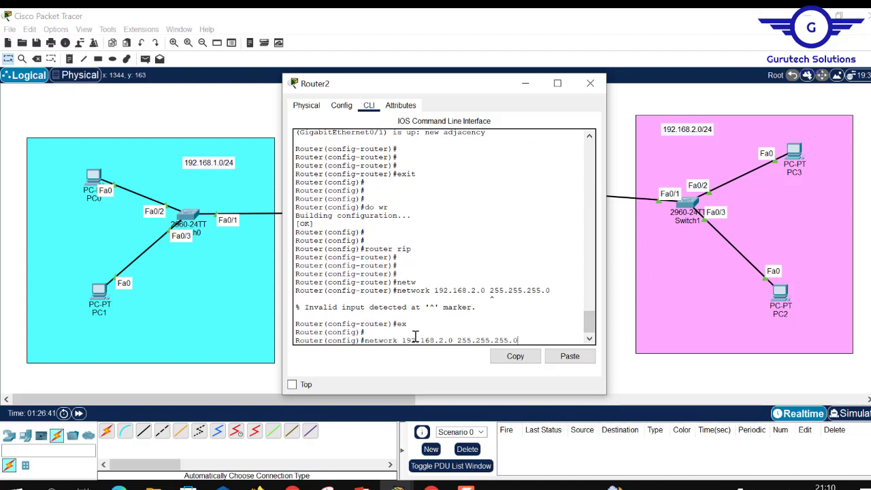
pyautogui.press('Up')
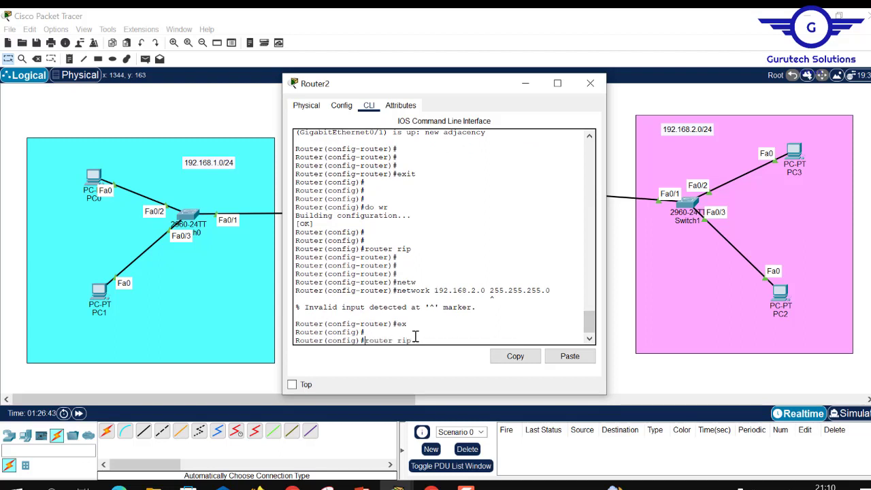
pyautogui.press('Home')
pyautogui.write('no')
pyautogui.press('Return')
pyautogui.press('Return')
pyautogui.press('Return')
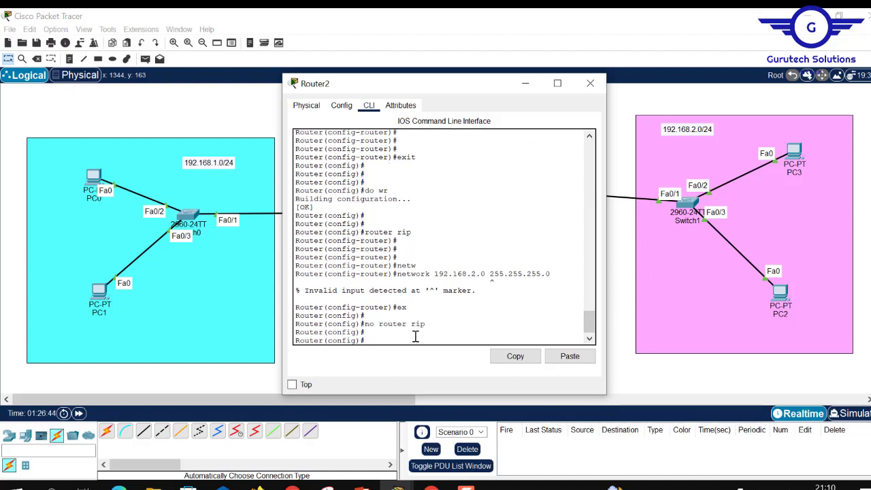
# Enter EIGRP configuration mode for autonomous system 10 on Router2 with router eigrp 10
pyautogui.press('Up')
pyautogui.press('Up')
pyautogui.press('Up')
pyautogui.press('Up')
pyautogui.press('Up')
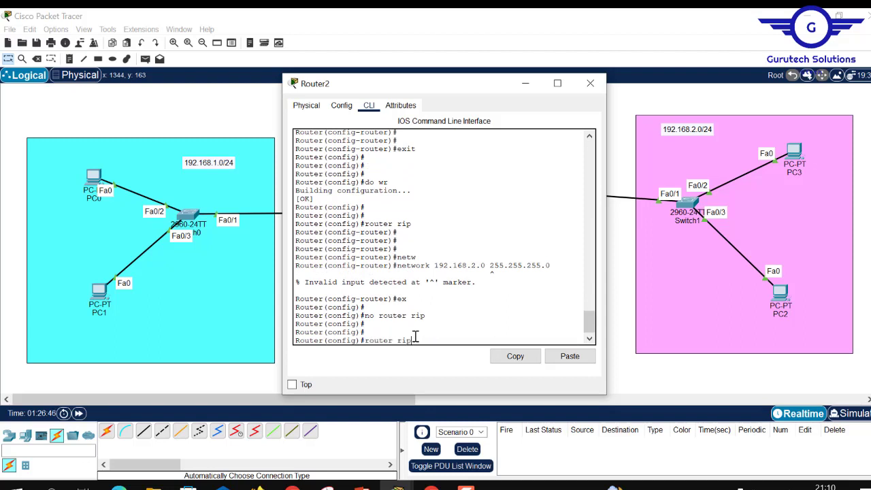
pyautogui.press('Down')
pyautogui.press('BackSpace')
pyautogui.press('BackSpace')
pyautogui.press('BackSpace')
pyautogui.press('BackSpace')
pyautogui.write('eig')
pyautogui.press('Tab')
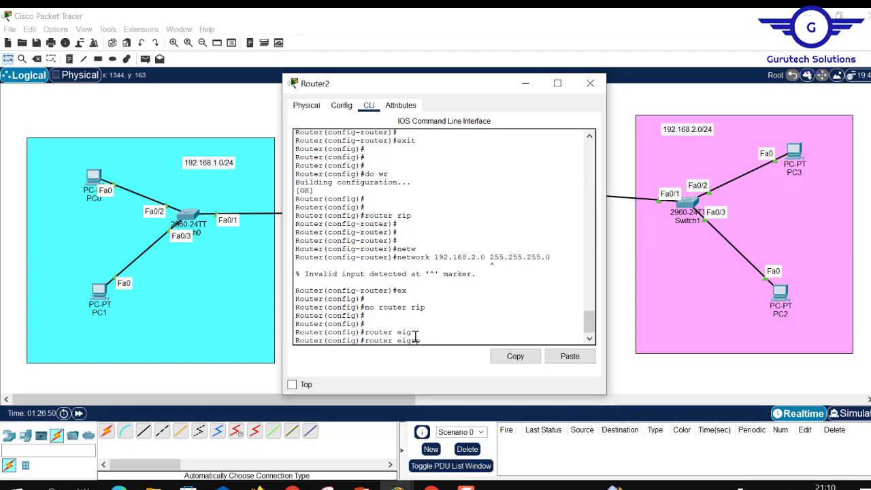
pyautogui.write('10')
pyautogui.press('Return')
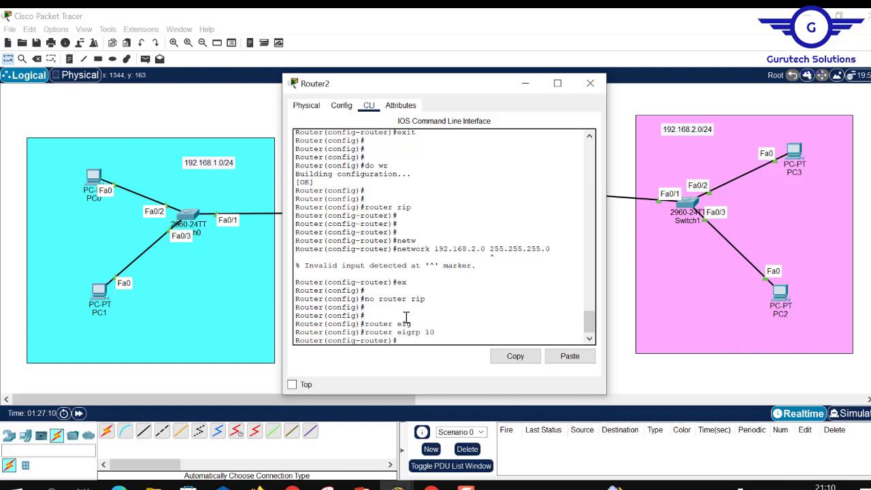
# Advertise network 192.168.2.0 255.255.255.0 in EIGRP 10 on Router2
pyautogui.write('no router rip')
pyautogui.press('Up')
pyautogui.press('Up')
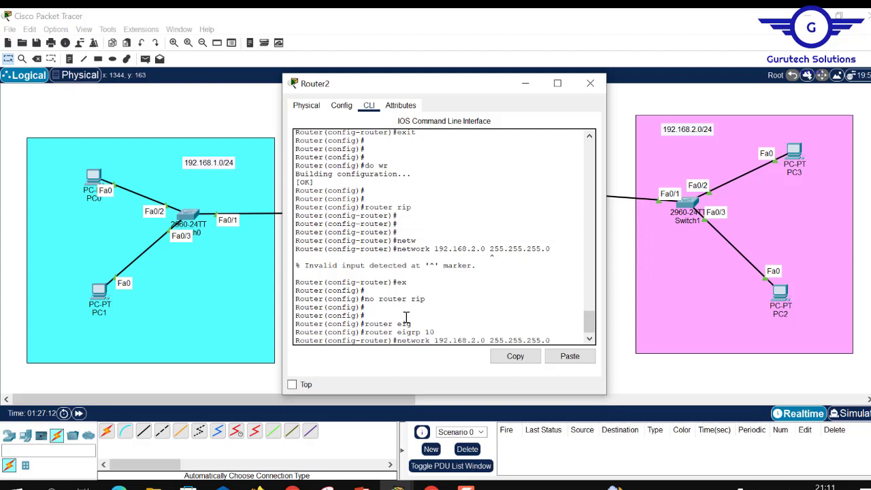
pyautogui.press('Return')
# Exit EIGRP configuration mode on Router2, save the configuration with do wr, and close the router's window
pyautogui.write('ex')
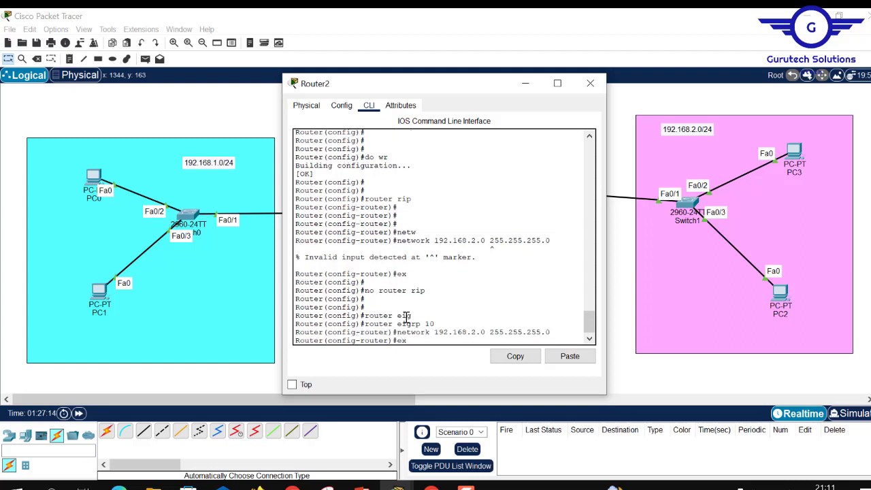
pyautogui.write('it')
pyautogui.press('Return')
pyautogui.press('Return')
pyautogui.press('Return')
pyautogui.write('do wr')
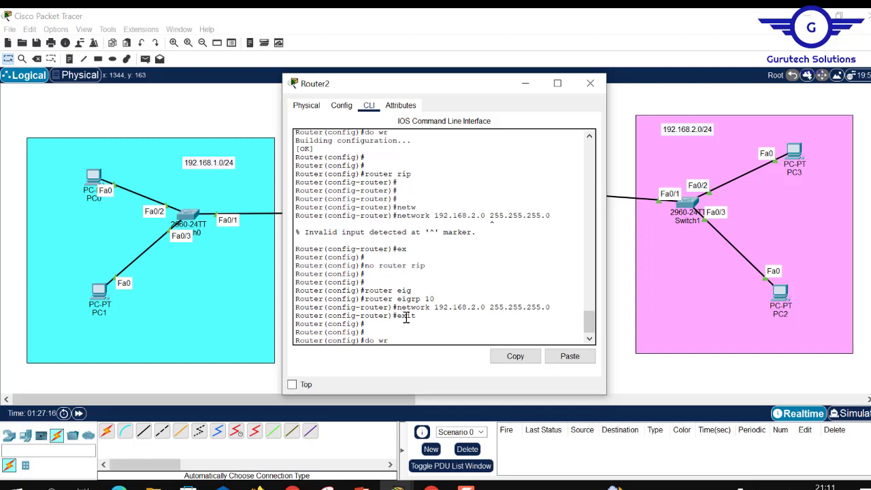
pyautogui.press('Return')
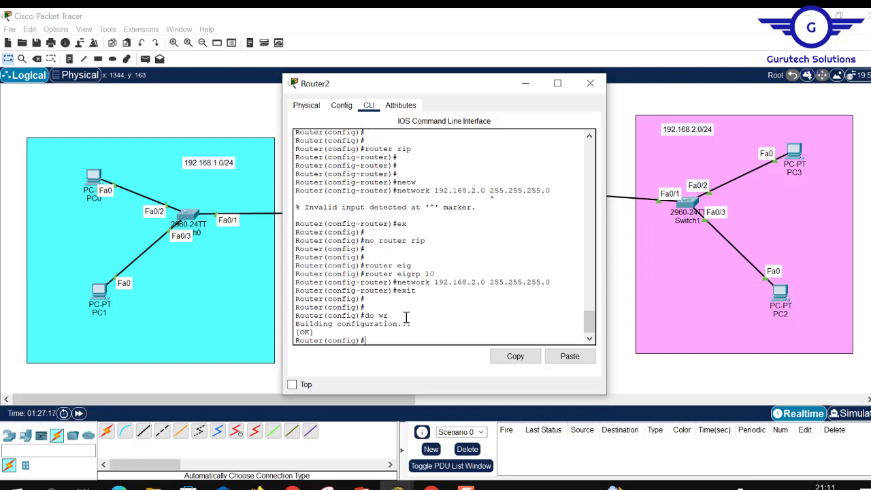
pyautogui.click(590, 84)
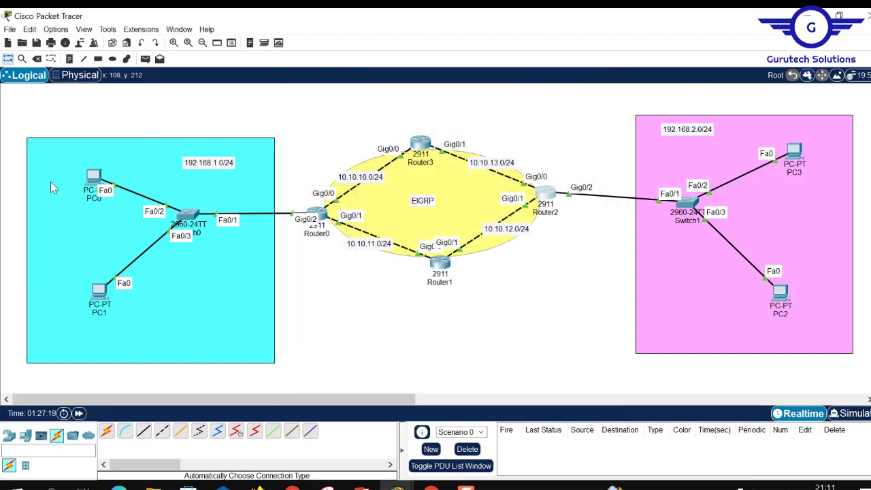
# Ping 192.168.2.20 from PC0's Command Prompt and close PC0's window
pyautogui.click(94, 178)
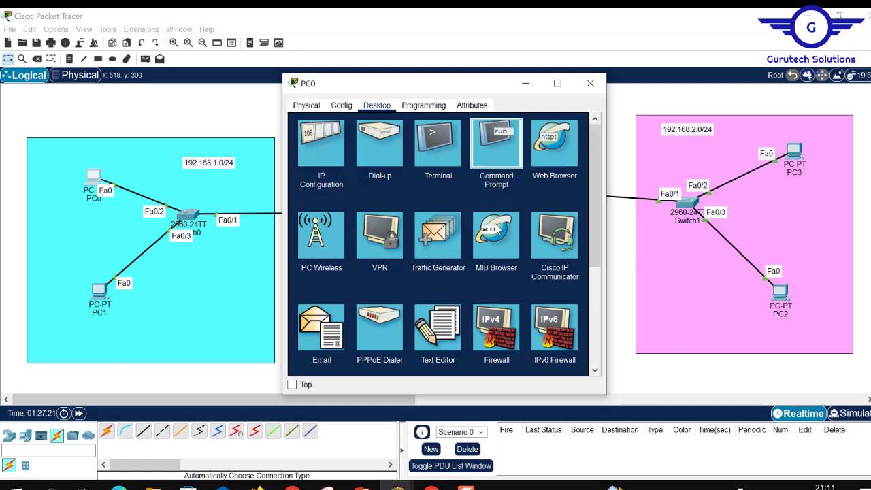
pyautogui.click(488, 258)
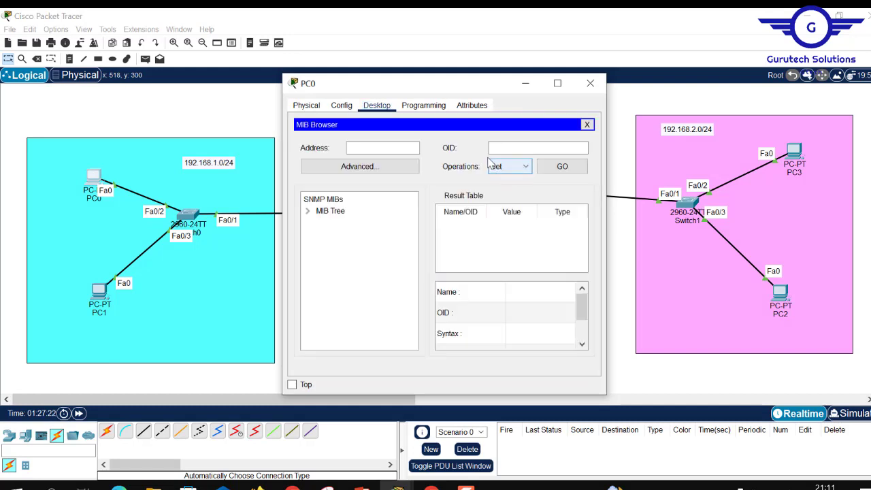
pyautogui.click(588, 124)
pyautogui.click(507, 143)
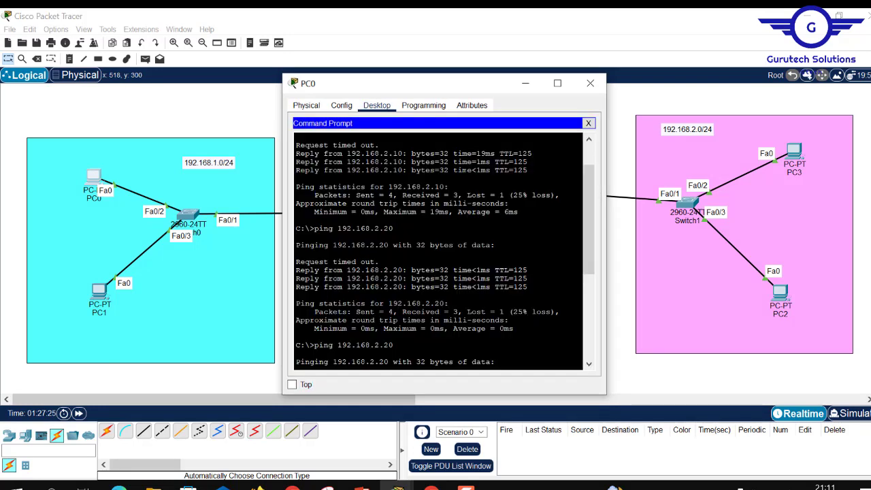
pyautogui.press('Return')
pyautogui.press('Return')
pyautogui.press('Return')
pyautogui.press('Up')
pyautogui.press('Return')
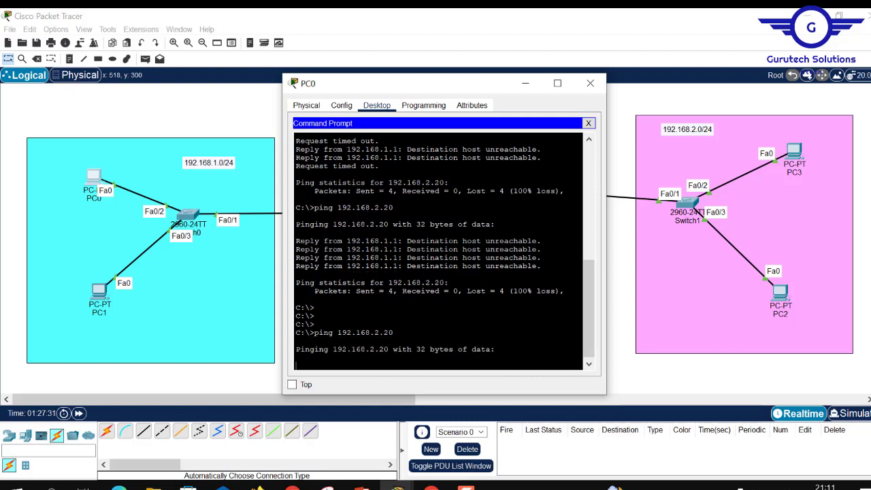
pyautogui.click(590, 84)
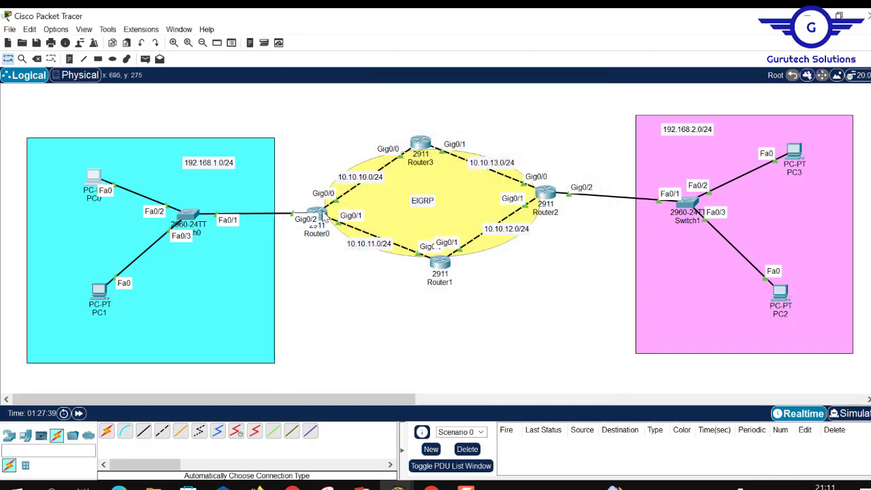
# Run sh ip eigrp topology on Router0 and examine the 192.168.2.0/24 entry and its paths
pyautogui.click(320, 215)
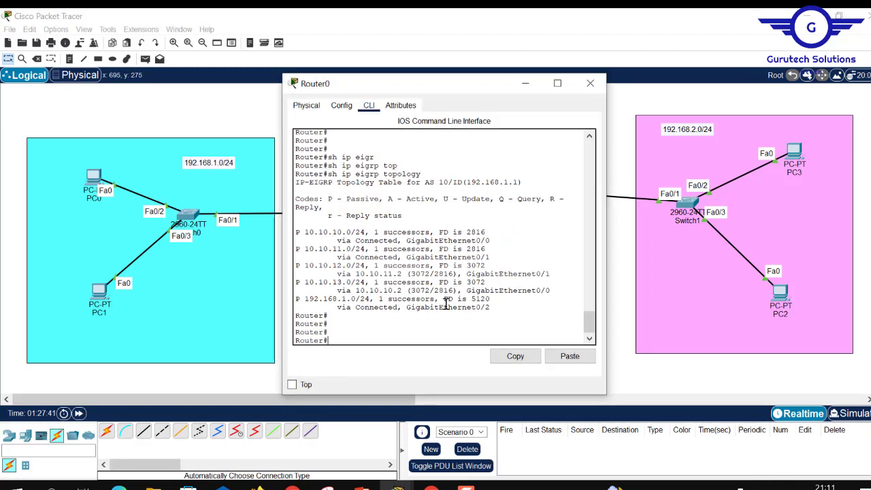
pyautogui.press('Return')
pyautogui.press('Up')
pyautogui.press('Return')
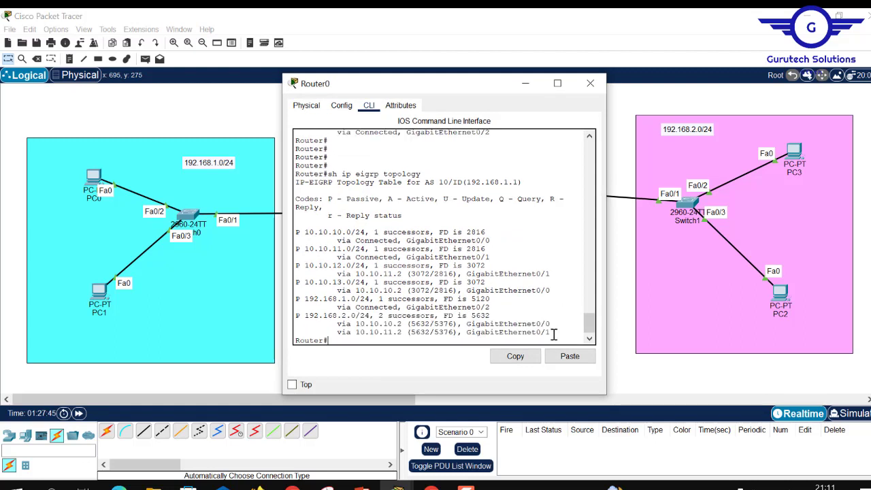
pyautogui.moveTo(551, 332); pyautogui.dragTo(283, 314)
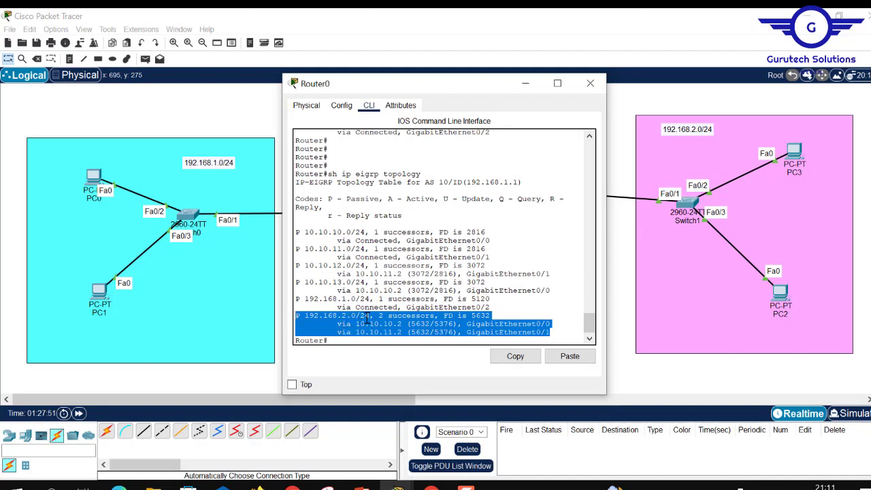
pyautogui.click(590, 83)
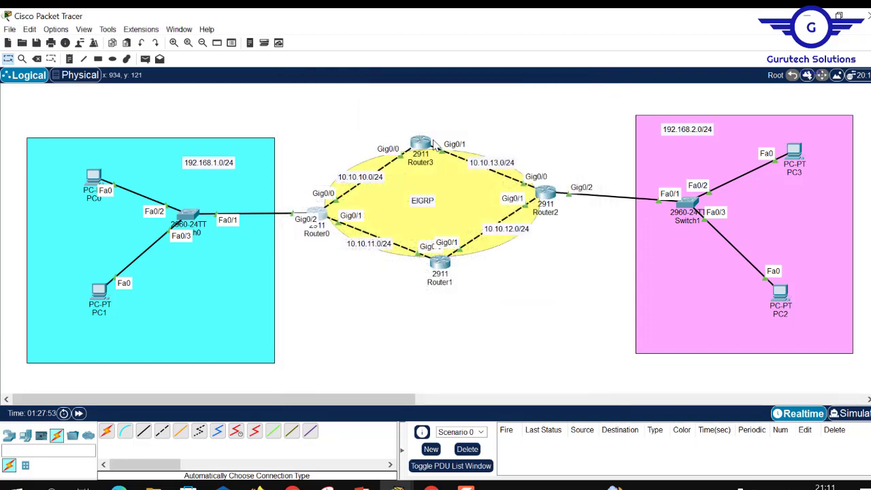
pyautogui.moveTo(404, 115); pyautogui.dragTo(444, 152)
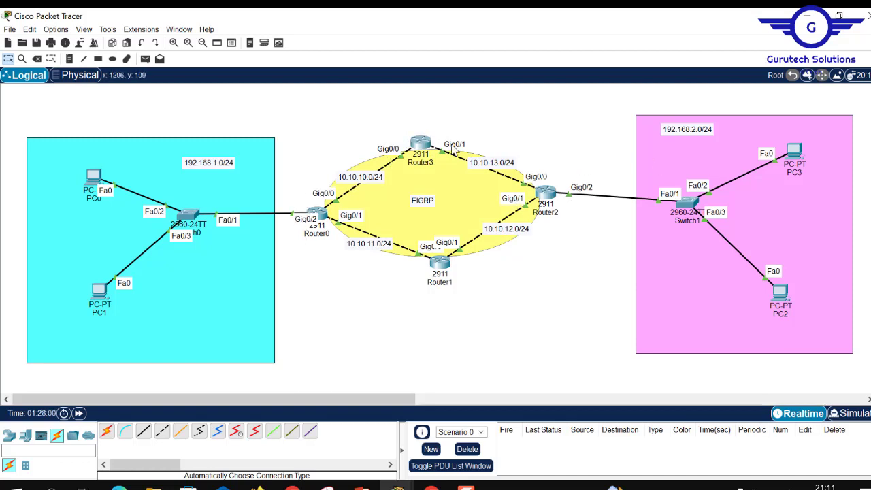
# Open Router2's CLI and return to privileged EXEC mode with end
pyautogui.click(551, 195)
pyautogui.press('Return')
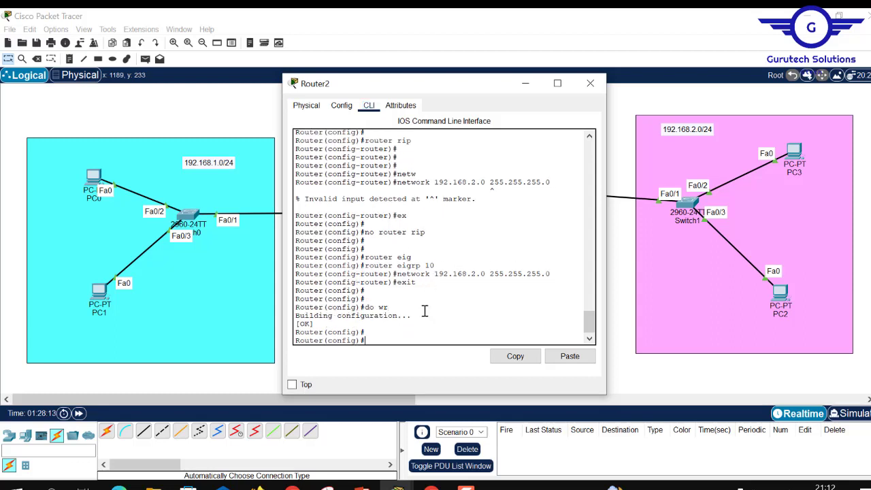
pyautogui.press('Return')
pyautogui.write('end')
pyautogui.press('Return')
pyautogui.press('Return')
pyautogui.press('Return')
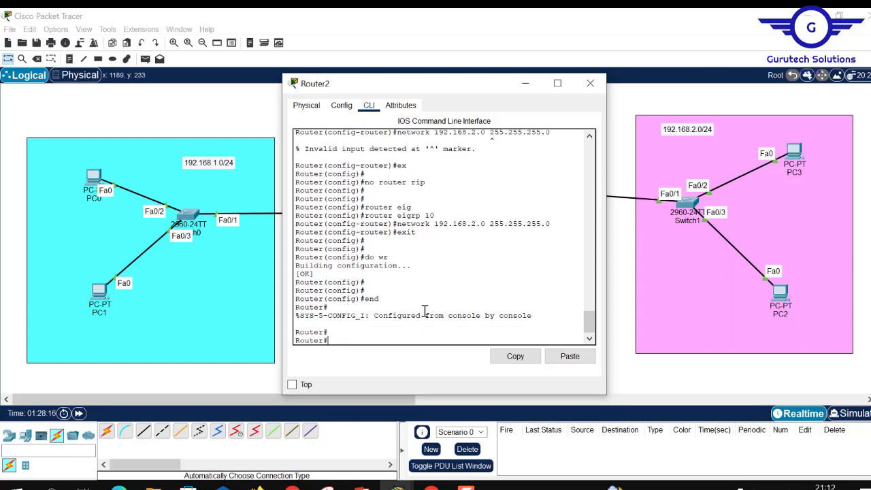
# Run sh ip eigrp topology on Router2 and examine the 192.168.1.0/24 entry and its paths
pyautogui.write('sh ip e')
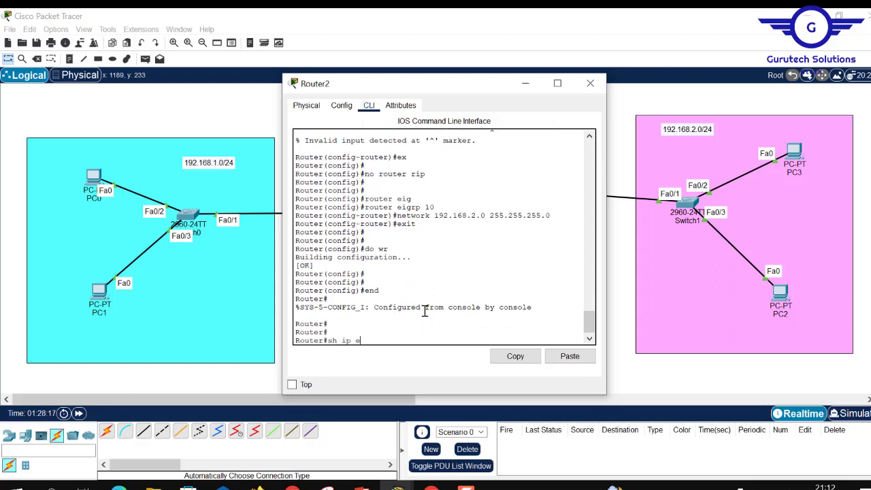
pyautogui.write('igrp to')
pyautogui.press('Tab')
pyautogui.press('Return')
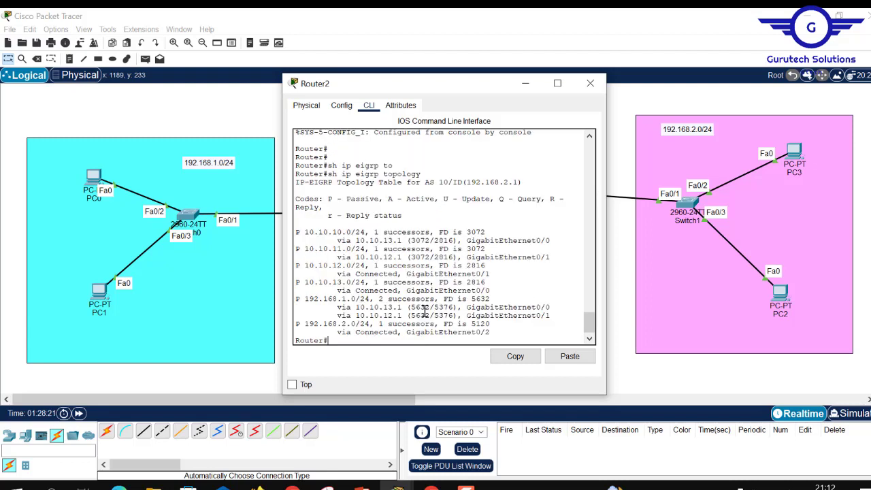
pyautogui.press('Return')
pyautogui.press('Return')
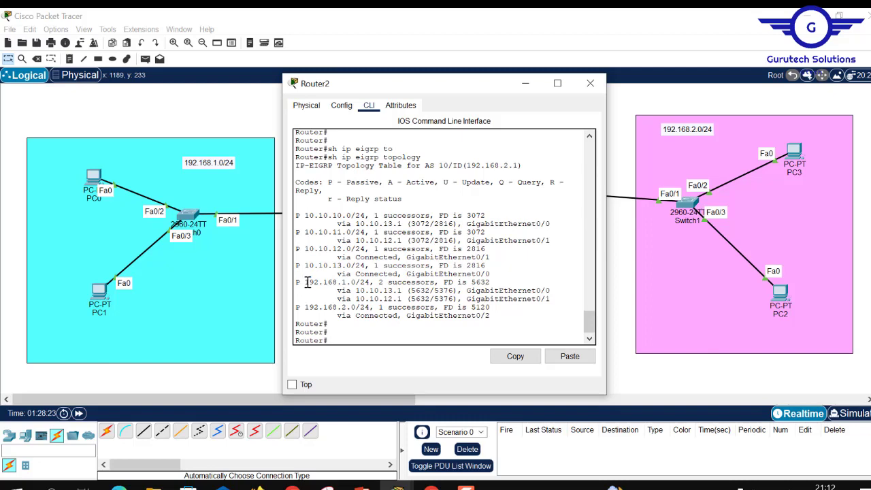
pyautogui.moveTo(306, 282); pyautogui.dragTo(555, 298)
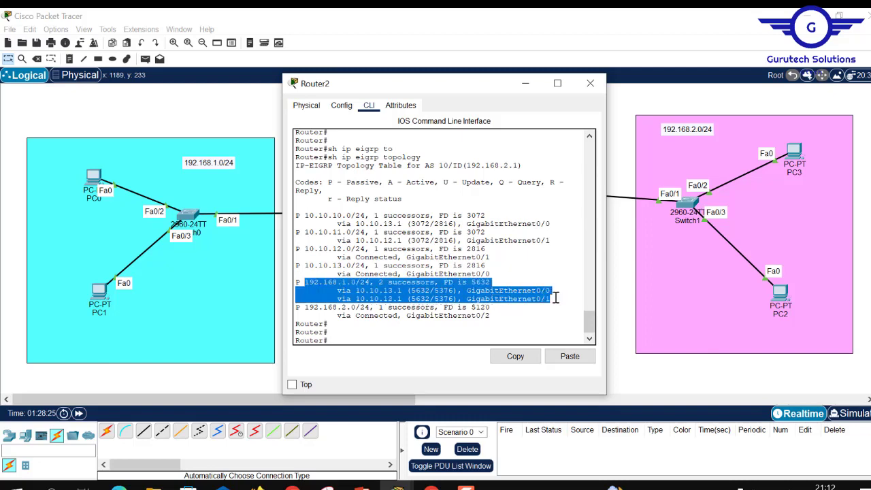
pyautogui.click(591, 85)
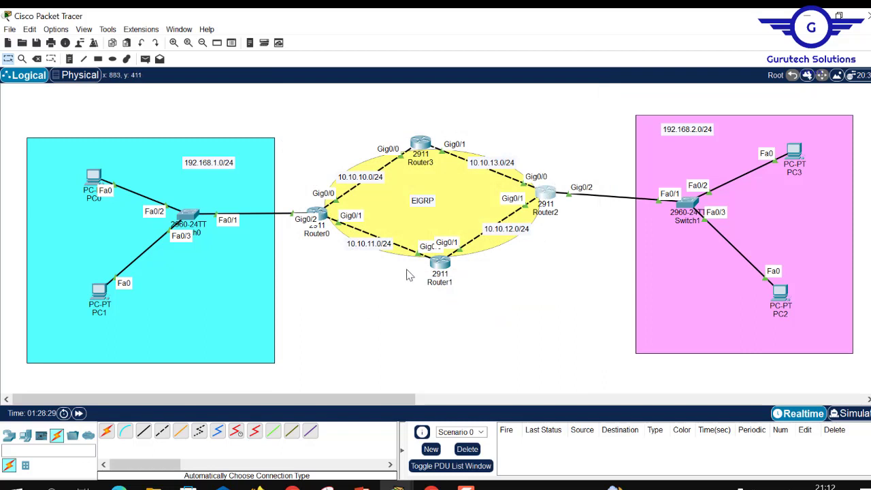
# Review the router eigrp 10 and network 10.10.11.0 255.255.255.0 commands in Router1's CLI, and close its window
pyautogui.moveTo(397, 254); pyautogui.dragTo(455, 281)
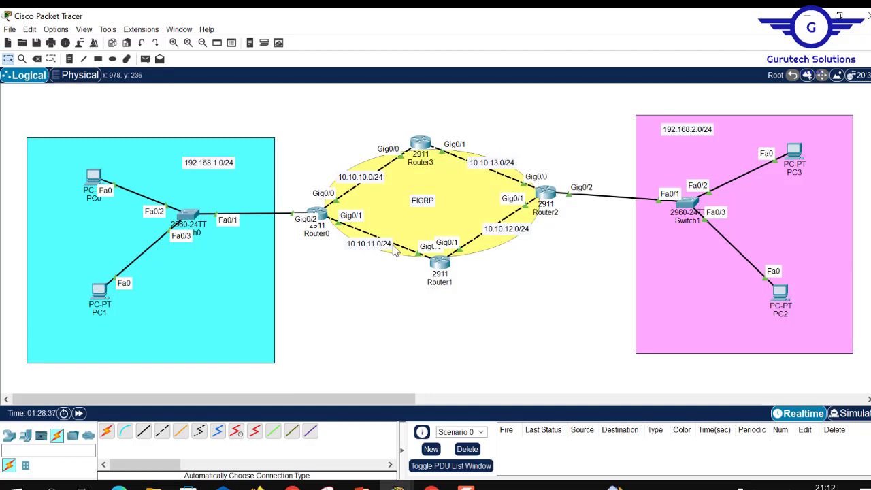
pyautogui.click(440, 263)
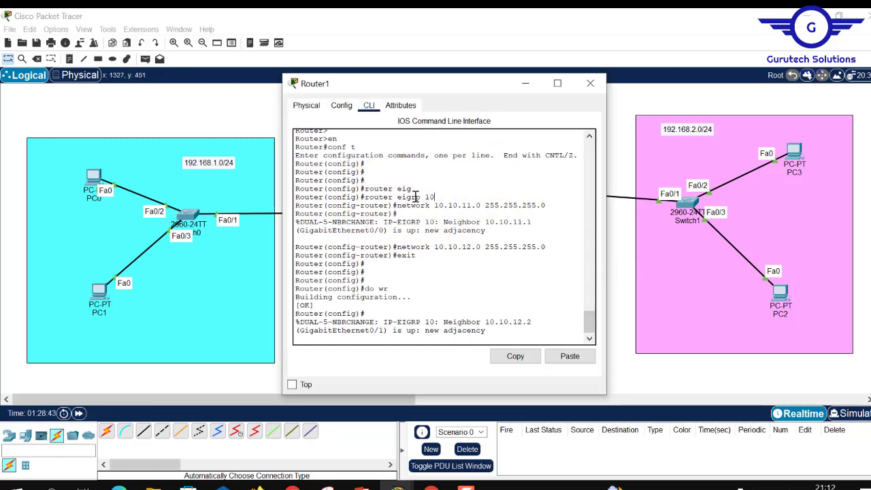
pyautogui.moveTo(436, 198); pyautogui.dragTo(401, 198)
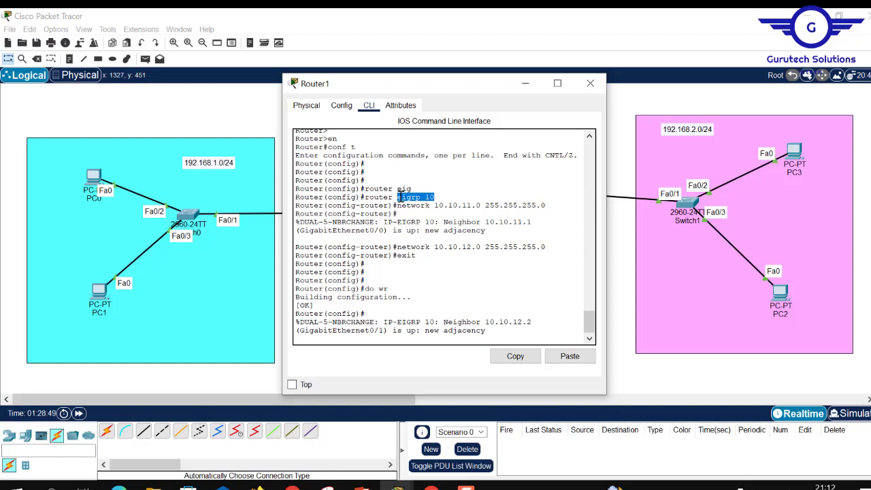
pyautogui.moveTo(397, 205); pyautogui.dragTo(551, 210)
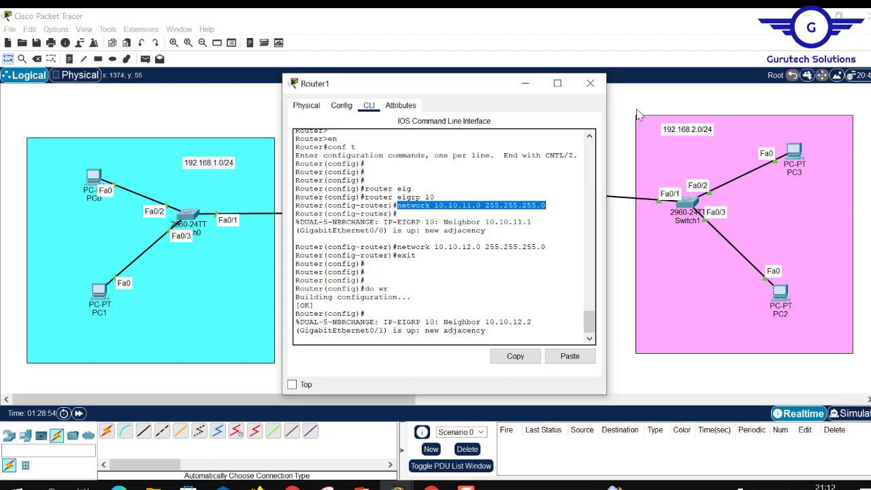
pyautogui.click(590, 83)
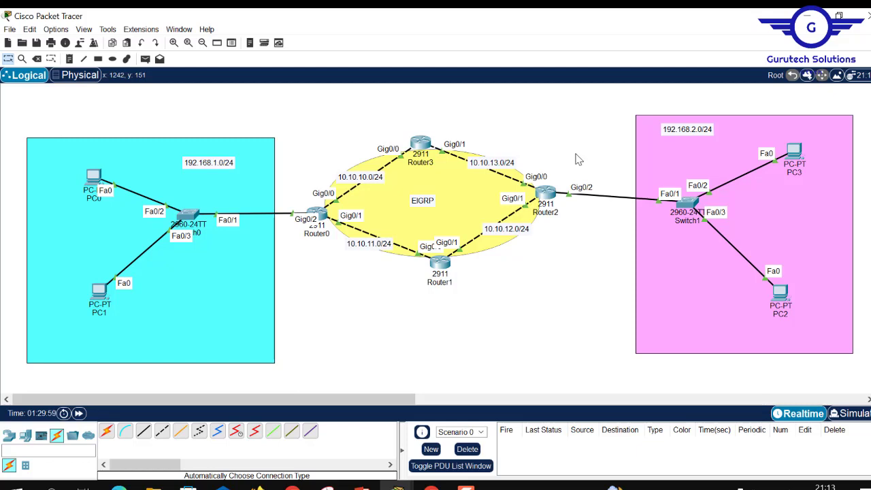
# Open Router0's CLI at a fresh privileged EXEC prompt
pyautogui.click(317, 214)
pyautogui.press('Return')
pyautogui.press('Return')
pyautogui.write('sh ip eigrp neighbors')
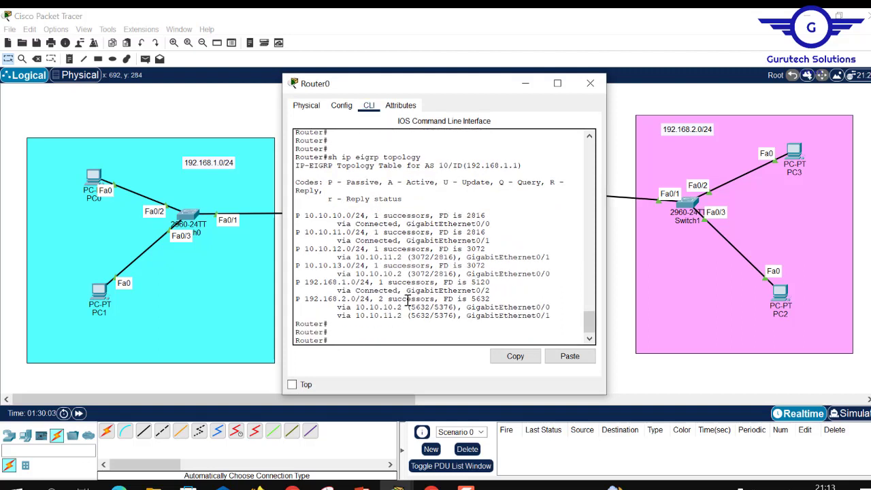
pyautogui.press('BackSpace')
pyautogui.press('BackSpace')
pyautogui.press('BackSpace')
pyautogui.press('BackSpace')
pyautogui.press('BackSpace')
pyautogui.press('BackSpace')
pyautogui.press('BackSpace')
pyautogui.press('BackSpace')
pyautogui.press('BackSpace')
pyautogui.press('BackSpace')
pyautogui.press('BackSpace')
pyautogui.press('BackSpace')
pyautogui.press('BackSpace')
pyautogui.press('BackSpace')
pyautogui.press('BackSpace')
pyautogui.press('BackSpace')
pyautogui.write('rip database')
pyautogui.press('BackSpace')
pyautogui.press('BackSpace')
pyautogui.press('BackSpace')
pyautogui.press('BackSpace')
pyautogui.press('BackSpace')
pyautogui.press('BackSpace')
pyautogui.press('BackSpace')
pyautogui.press('BackSpace')
pyautogui.press('BackSpace')
pyautogui.press('BackSpace')
pyautogui.press('BackSpace')
pyautogui.press('BackSpace')
pyautogui.press('BackSpace')
pyautogui.press('BackSpace')
pyautogui.press('BackSpace')
pyautogui.press('BackSpace')
pyautogui.press('BackSpace')
pyautogui.press('BackSpace')
pyautogui.write('conf t')
pyautogui.press('Up')
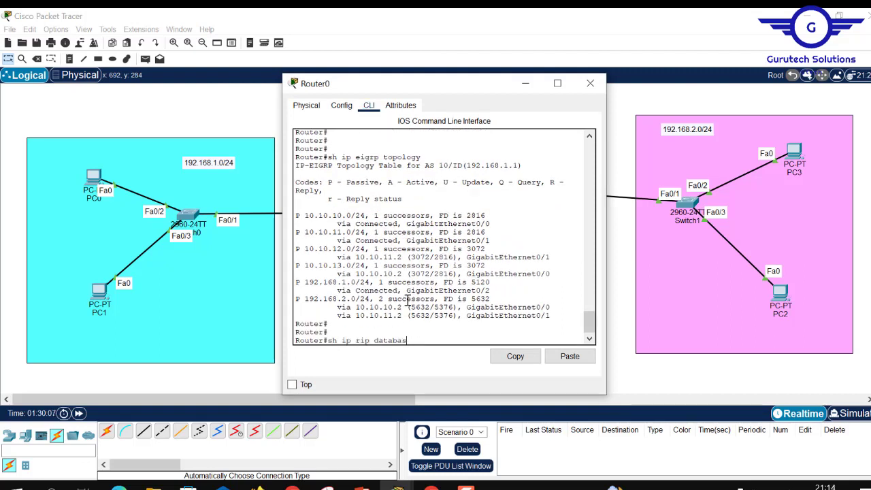
pyautogui.press('BackSpace')
pyautogui.press('BackSpace')
pyautogui.press('BackSpace')
pyautogui.press('BackSpace')
pyautogui.press('BackSpace')
pyautogui.press('BackSpace')
pyautogui.press('BackSpace')
pyautogui.press('BackSpace')
pyautogui.press('BackSpace')
pyautogui.press('BackSpace')
pyautogui.press('BackSpace')
pyautogui.press('BackSpace')
pyautogui.press('BackSpace')
pyautogui.press('BackSpace')
pyautogui.press('BackSpace')
pyautogui.press('BackSpace')
pyautogui.press('BackSpace')
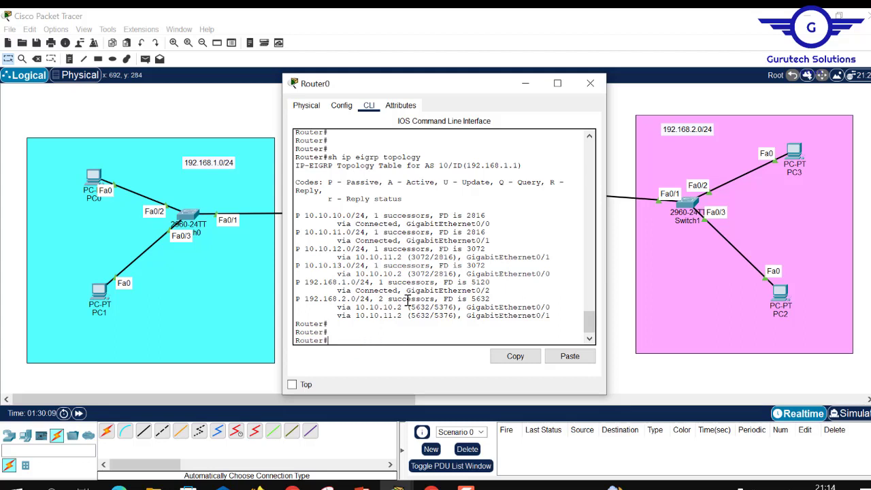
# Run sh ip eigrp neig on Router0, widen the CLI window to read the neighbor table, and close it
pyautogui.write('sh ip eigrp neig')
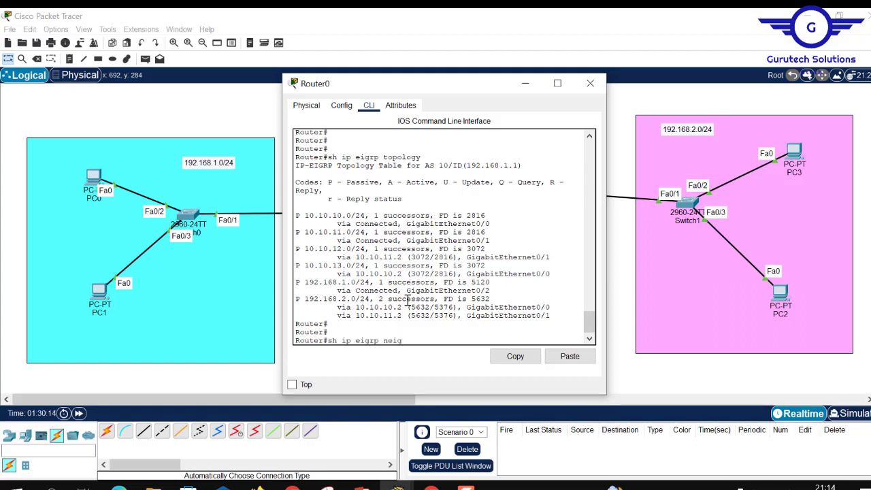
pyautogui.press('Return')
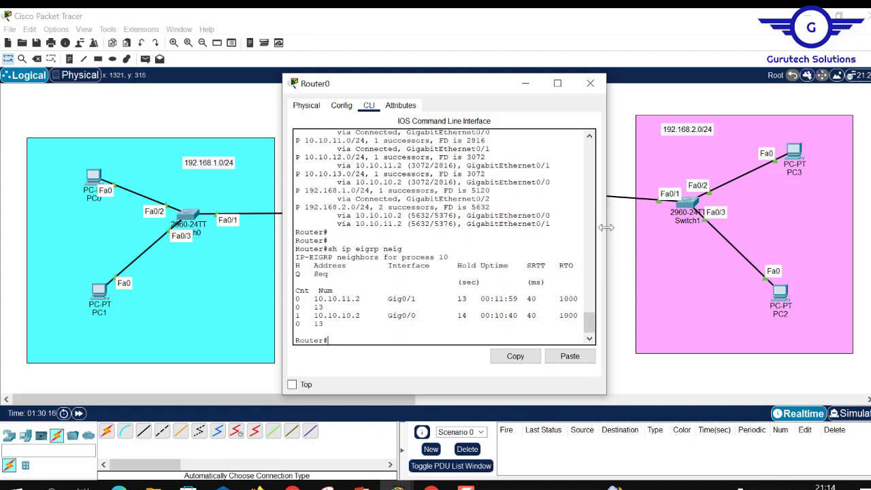
pyautogui.moveTo(606, 228); pyautogui.dragTo(843, 226)
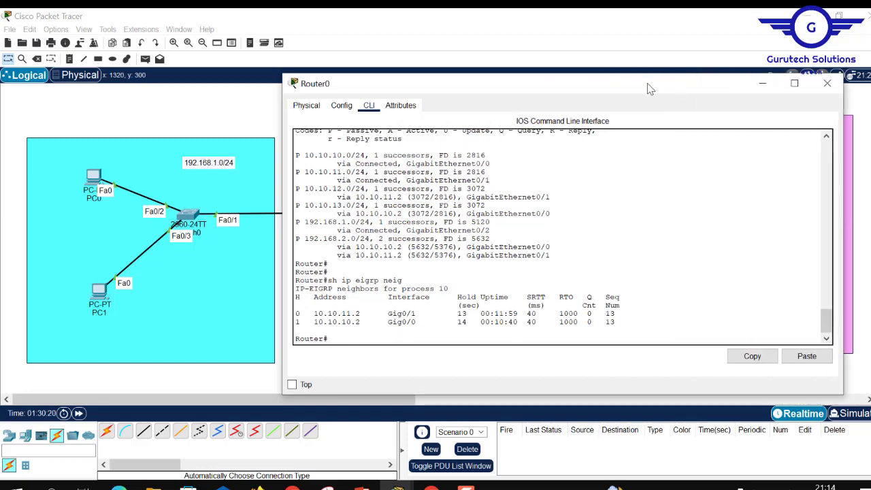
pyautogui.moveTo(647, 88); pyautogui.dragTo(422, 100)
pyautogui.click(487, 10)
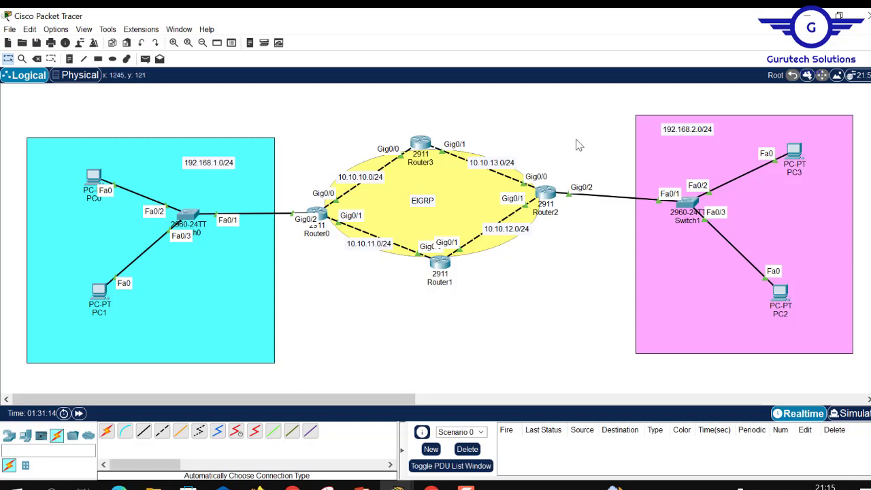
# Change the EIGRP label in the middle of the topology to OSPF
pyautogui.doubleClick(428, 204)
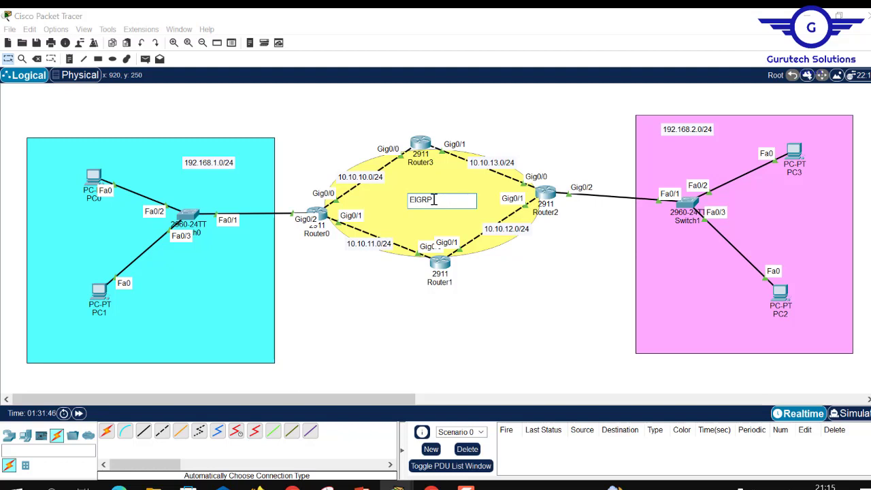
pyautogui.moveTo(436, 200); pyautogui.dragTo(398, 198)
pyautogui.write('O')
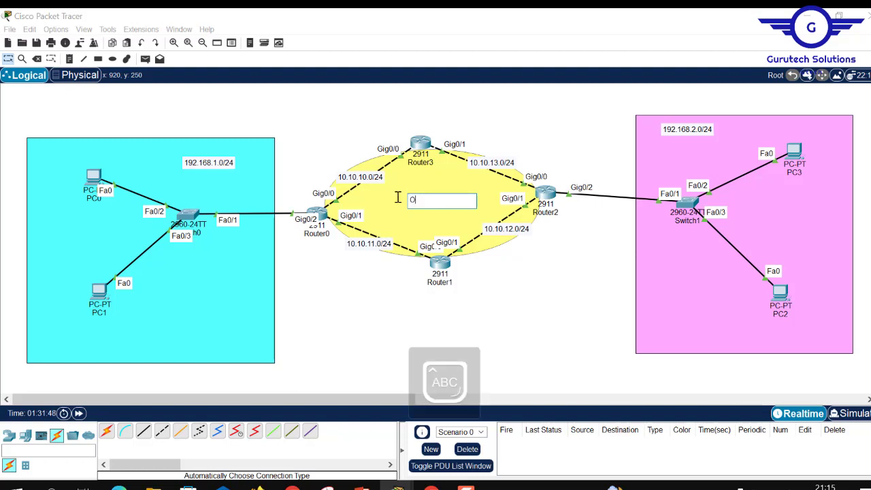
pyautogui.write('SPF')
pyautogui.click(534, 133)
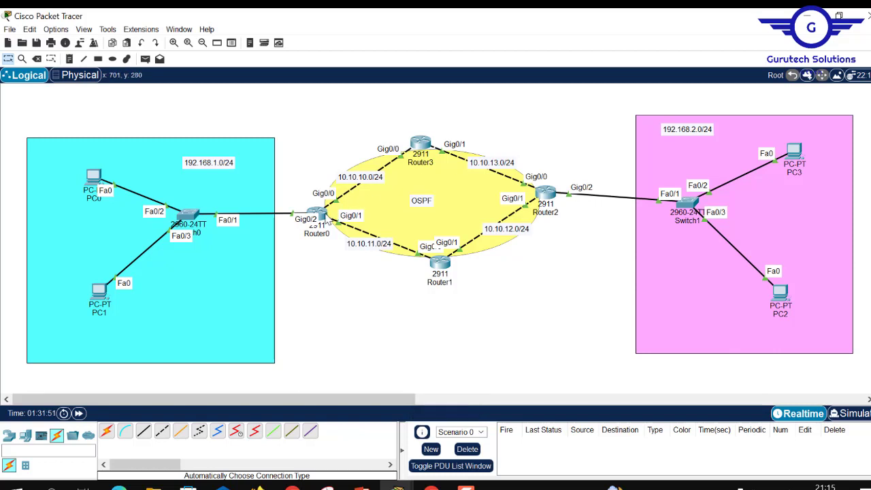
# Open Router0's CLI and enter global configuration mode with conf t
pyautogui.click(324, 216)
pyautogui.press('Return')
pyautogui.press('Return')
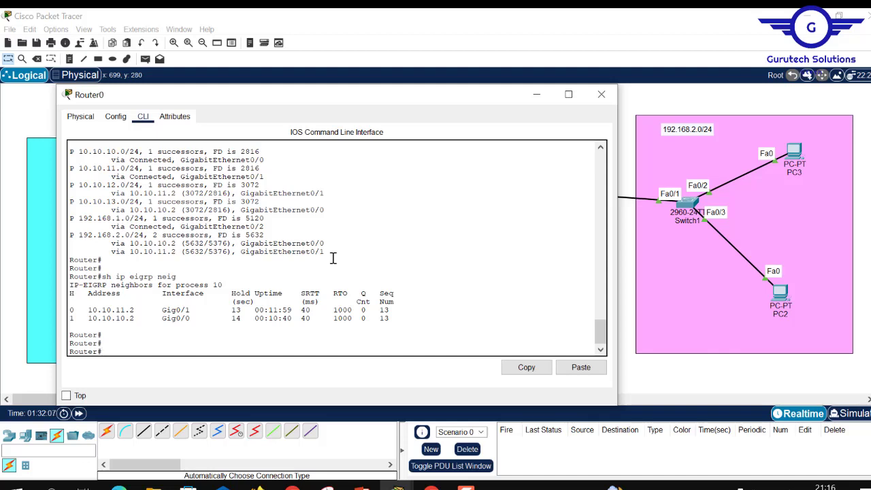
pyautogui.press('capslock')
pyautogui.write('conf t')
pyautogui.press('Return')
pyautogui.press('Return')
pyautogui.press('Return')
pyautogui.press('Return')
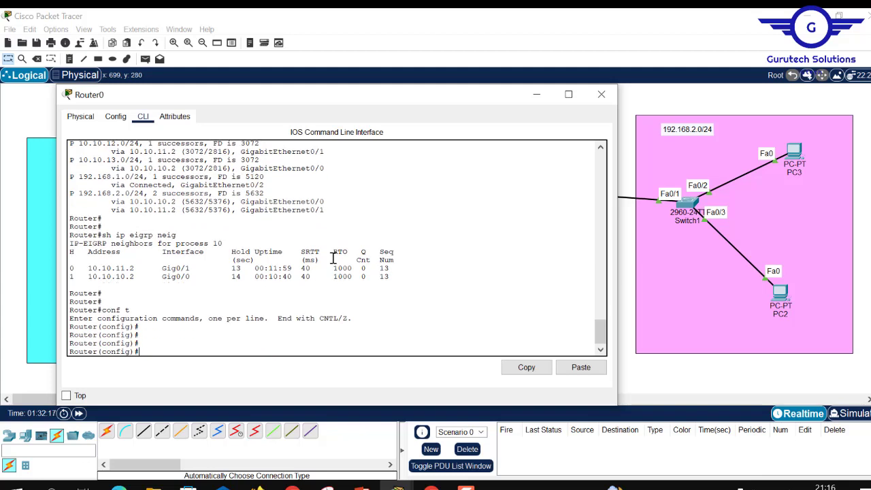
# Remove EIGRP from Router0 with no router eigrp 10, and copy that command for reuse
pyautogui.write('no router eigrp 10')
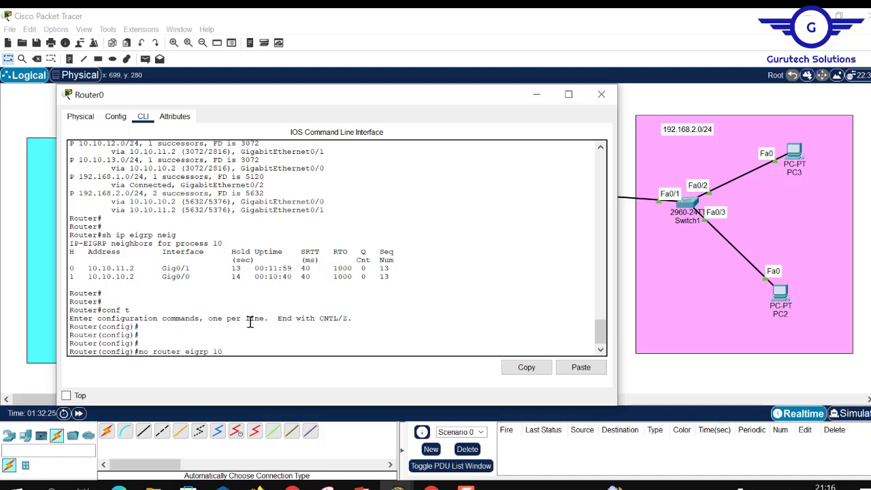
pyautogui.moveTo(225, 351); pyautogui.dragTo(141, 348)
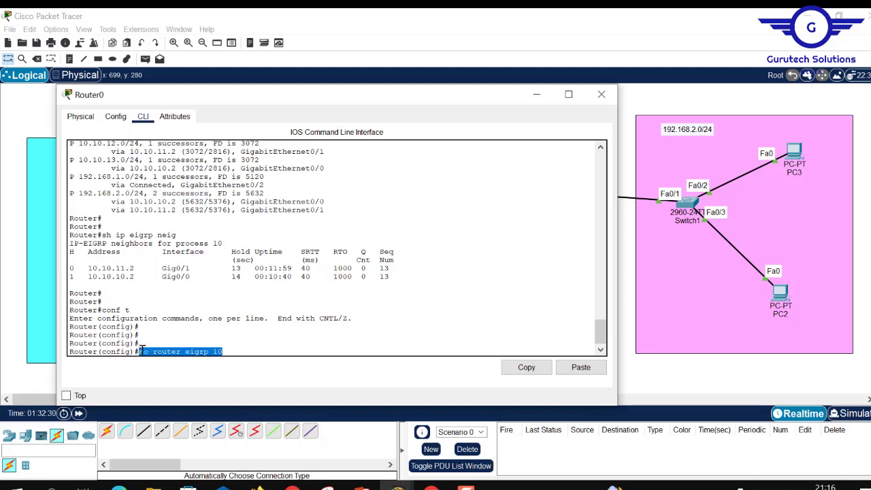
pyautogui.click(233, 345)
pyautogui.press('Return')
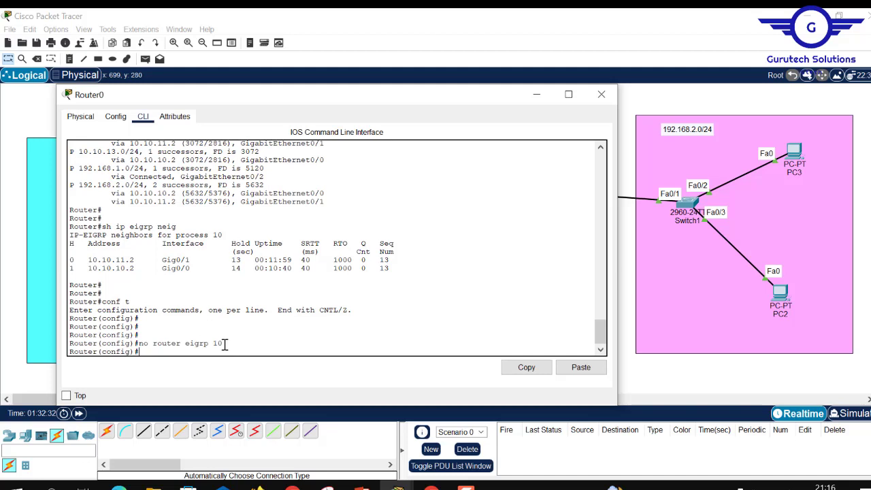
pyautogui.moveTo(225, 345); pyautogui.dragTo(139, 339)
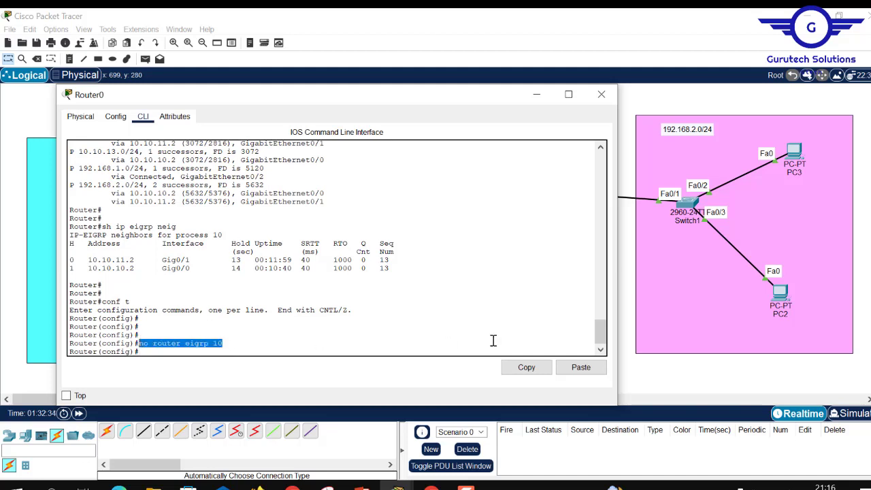
pyautogui.click(524, 368)
pyautogui.click(371, 332)
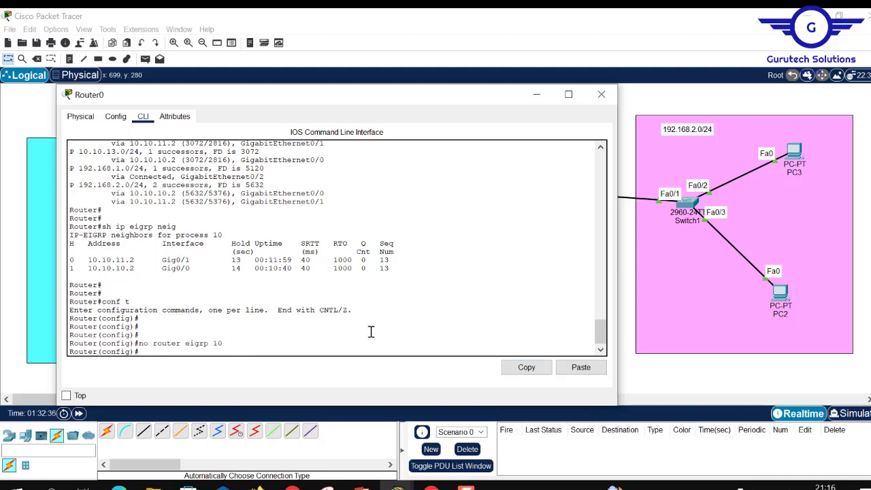
# Save Router0's configuration with do wr and close its window
pyautogui.write('do wr')
pyautogui.press('Return')
pyautogui.press('Return')
pyautogui.press('Return')
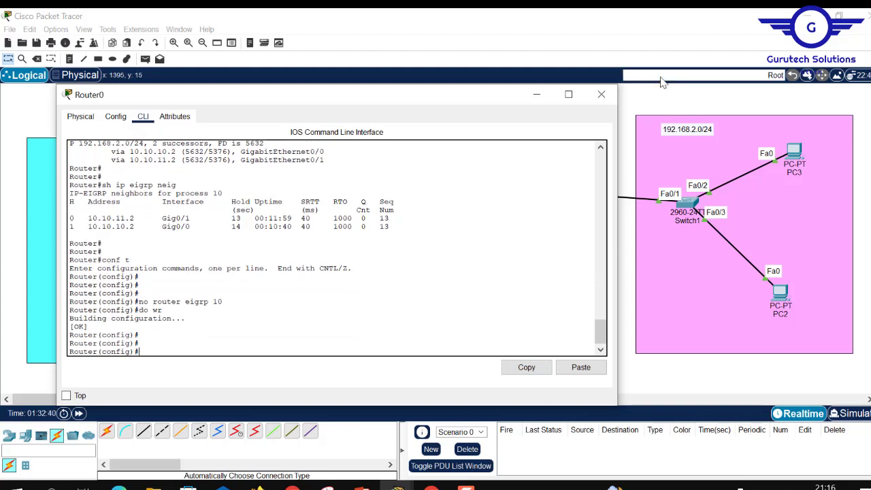
pyautogui.click(599, 102)
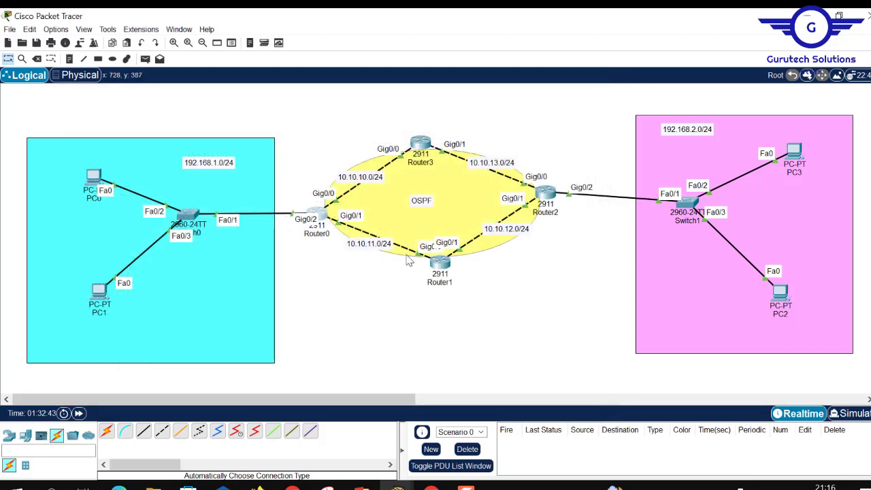
# Open Router1's CLI, enter privileged EXEC mode with en, and enter global configuration mode with conf t
pyautogui.click(441, 263)
pyautogui.press('Return')
pyautogui.press('Return')
pyautogui.press('Return')
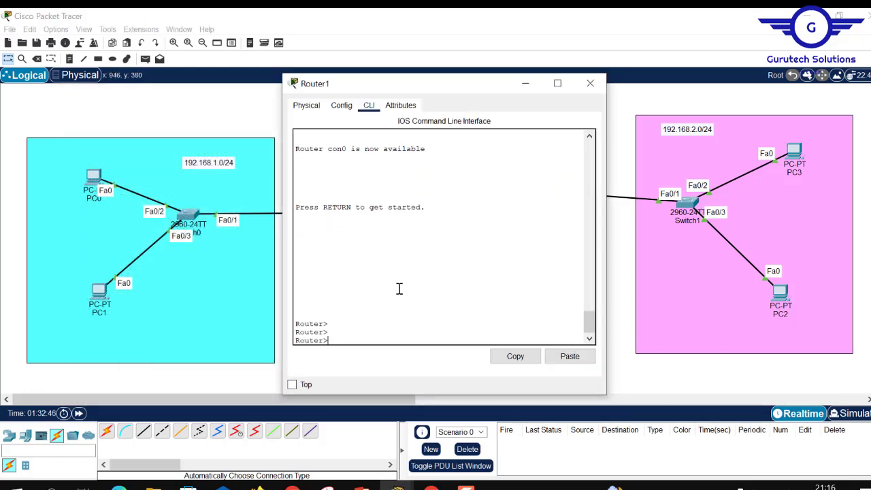
pyautogui.write('en')
pyautogui.press('Return')
pyautogui.press('Return')
pyautogui.press('Return')
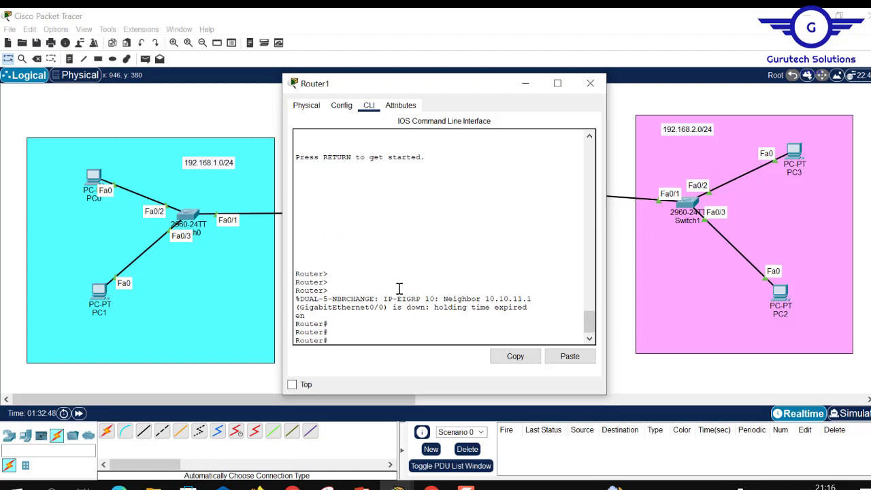
pyautogui.press('Return')
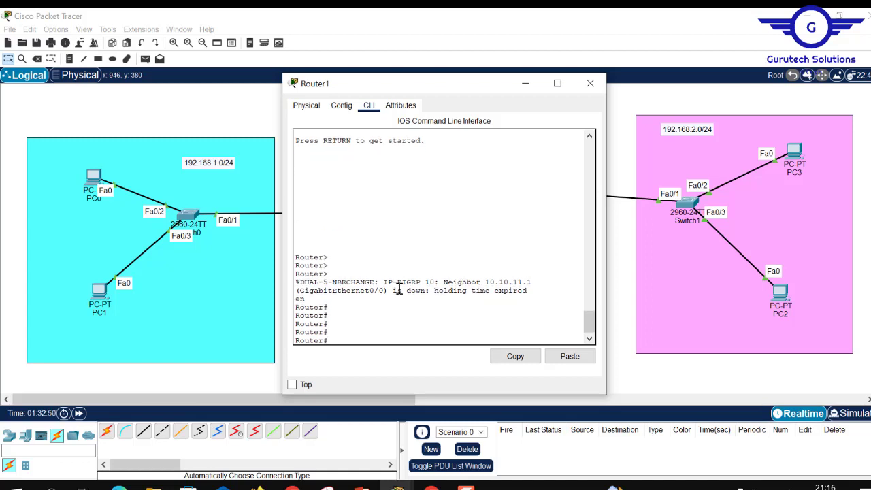
pyautogui.write('conf t')
pyautogui.press('Return')
pyautogui.press('Return')
pyautogui.press('Return')
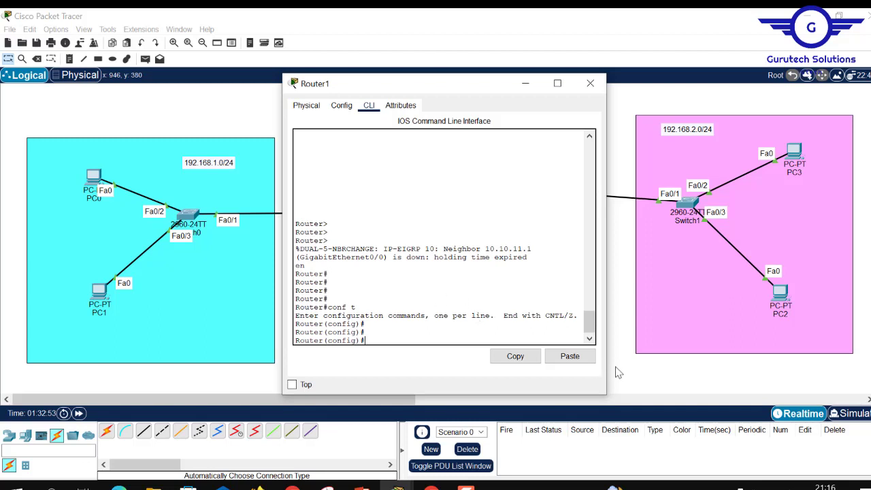
# Paste no router eigrp 10 into Router1 to remove EIGRP, save with do wr, and close its window
pyautogui.click(570, 356)
pyautogui.write('do e')
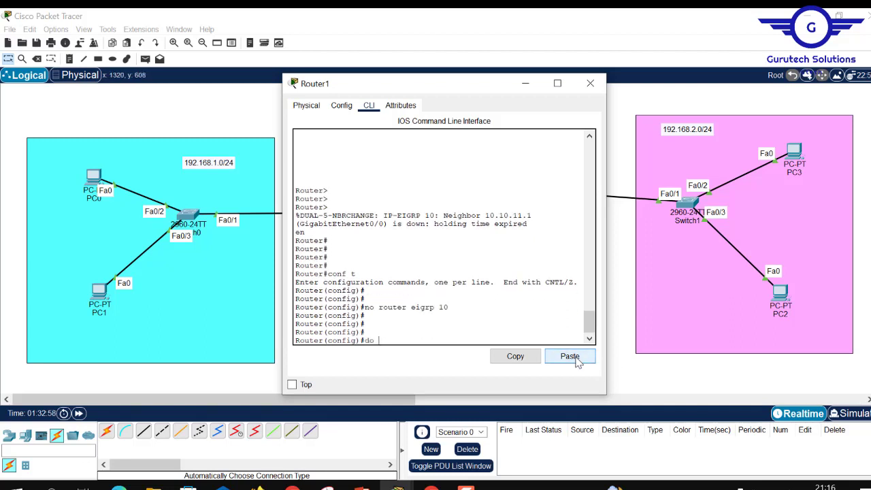
pyautogui.press('BackSpace')
pyautogui.write('wr')
pyautogui.press('Return')
pyautogui.press('Return')
pyautogui.press('Return')
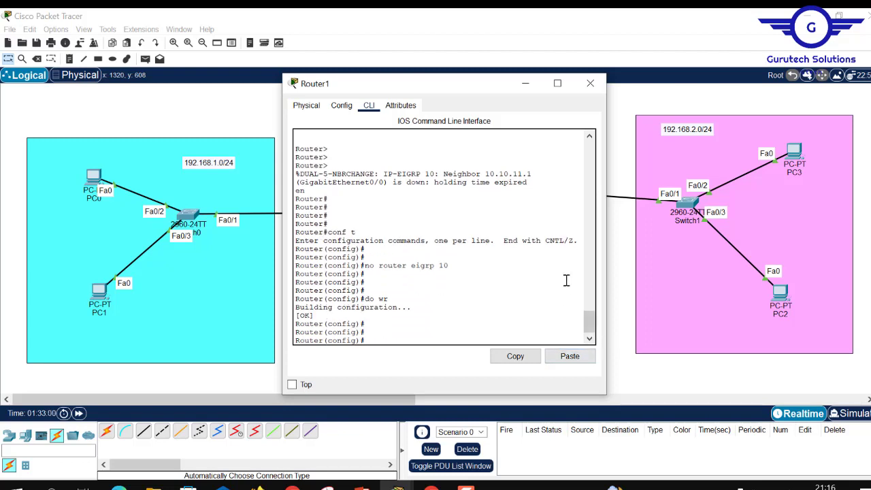
pyautogui.click(590, 83)
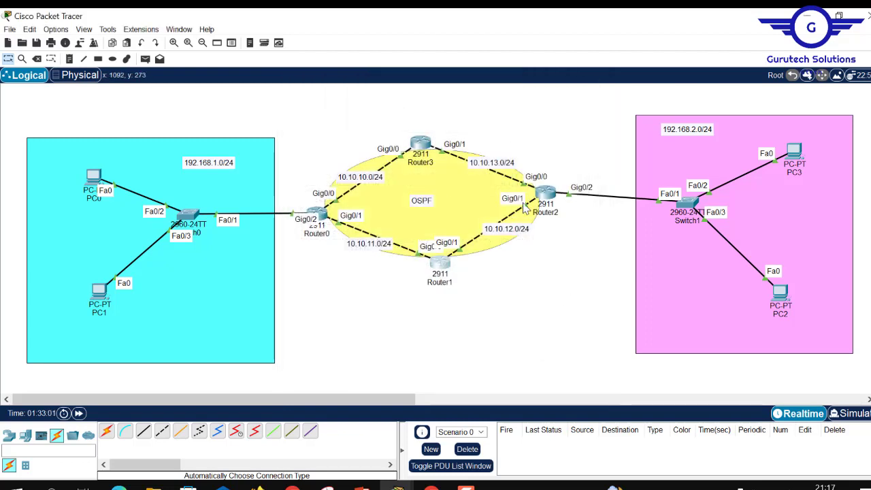
# Open Router2's CLI and enter global configuration mode with conf t
pyautogui.click(546, 195)
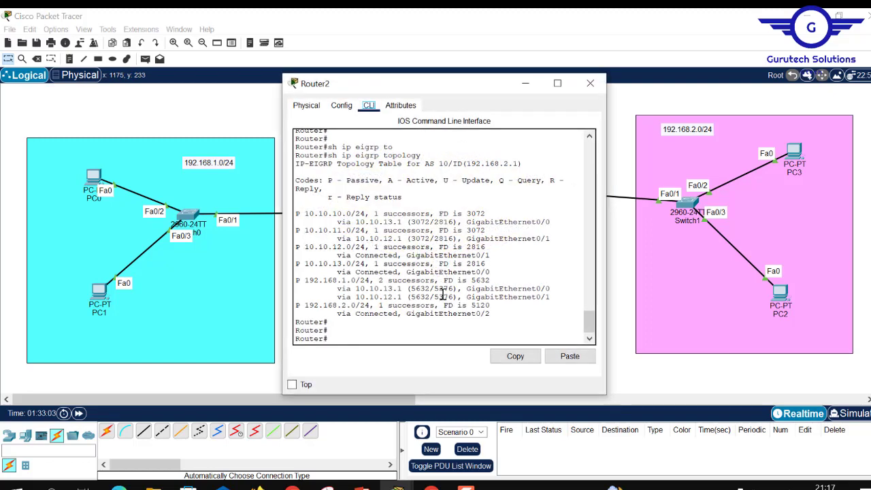
pyautogui.press('Return')
pyautogui.press('Return')
pyautogui.write('conf t')
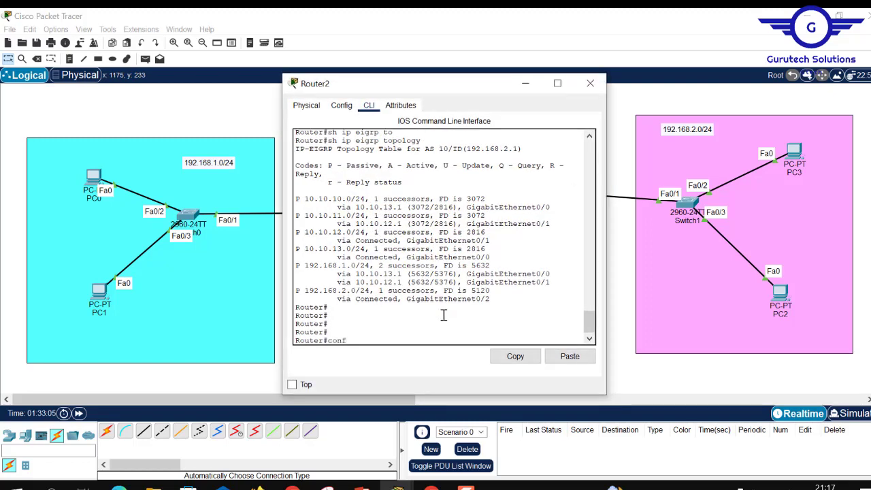
pyautogui.press('Return')
pyautogui.press('Return')
pyautogui.press('Return')
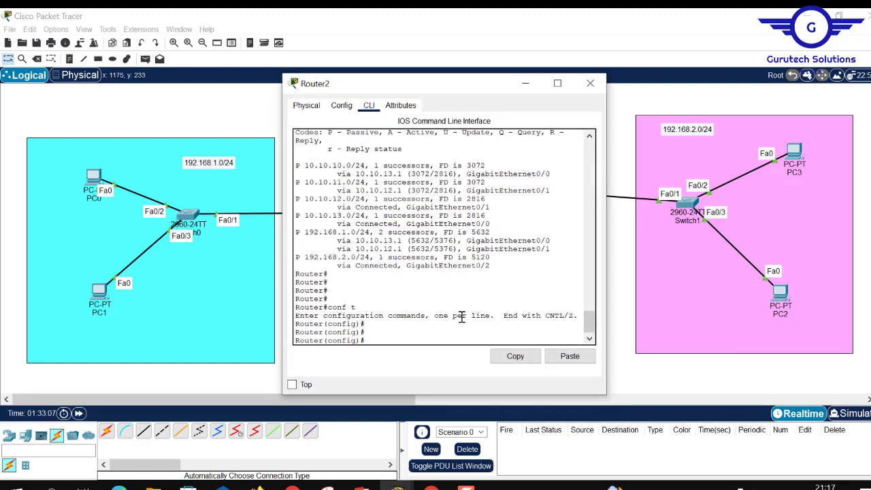
# Paste no router eigrp 10 into Router2 to remove EIGRP, save with do wr, and close its window
pyautogui.click(570, 357)
pyautogui.press('Return')
pyautogui.press('Return')
pyautogui.press('Return')
pyautogui.press('Return')
pyautogui.write('d')
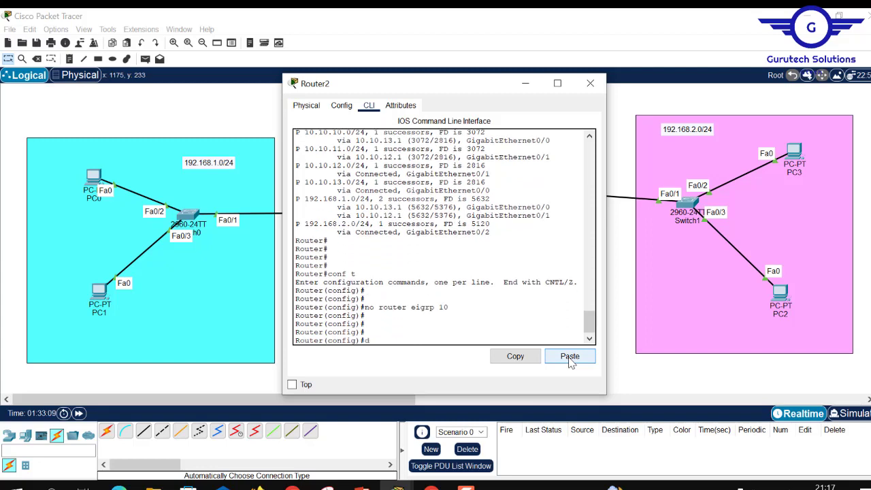
pyautogui.write('o wr')
pyautogui.press('Return')
pyautogui.press('Return')
pyautogui.press('Return')
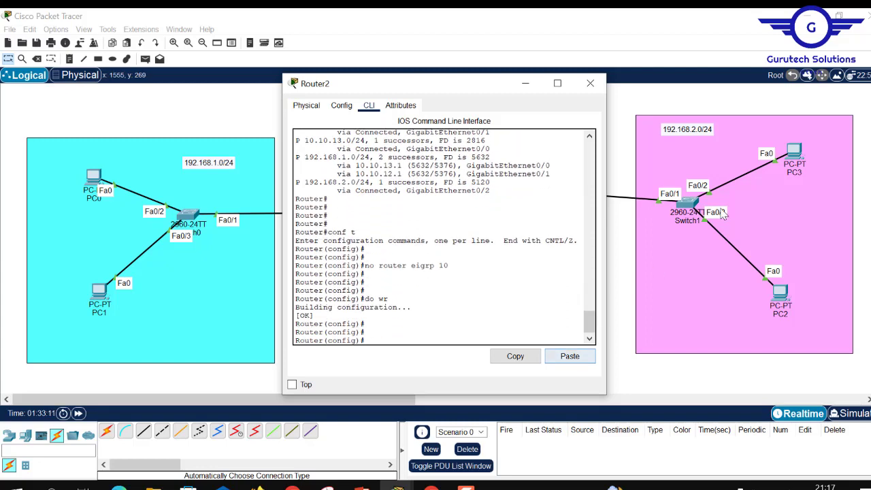
pyautogui.click(591, 83)
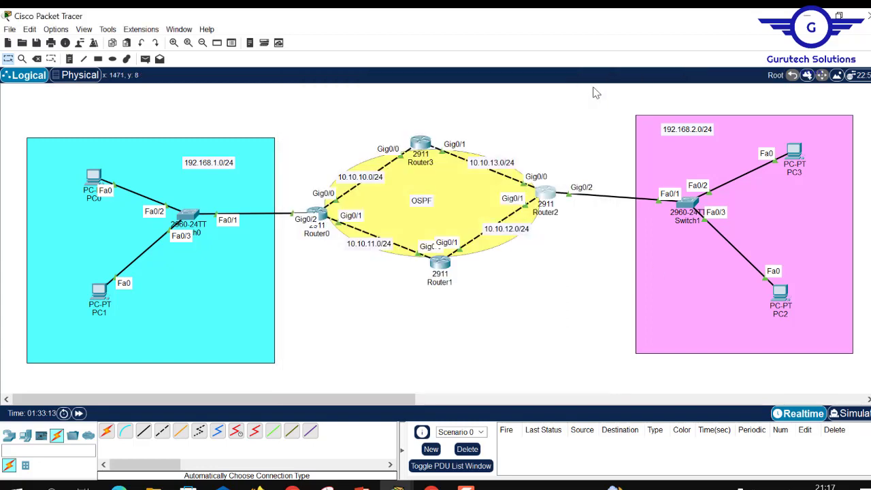
# Open Router3's CLI and enter global configuration mode with conf t
pyautogui.click(421, 145)
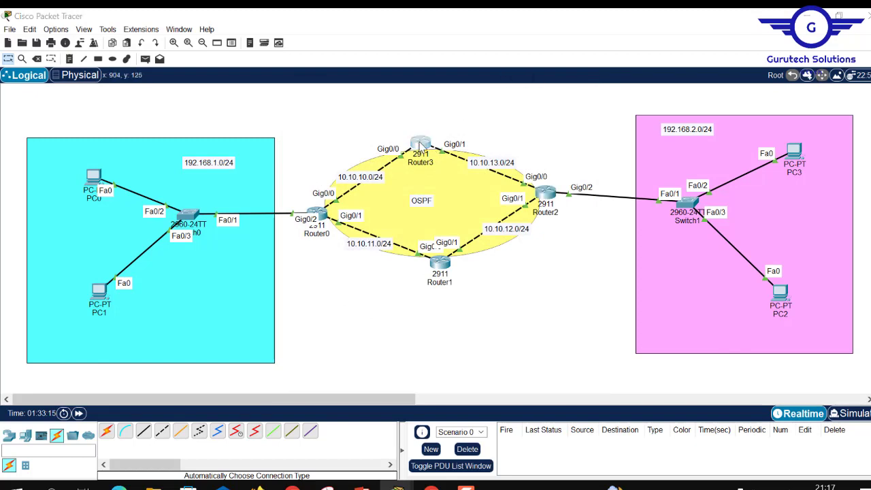
pyautogui.press('Return')
pyautogui.press('Return')
pyautogui.press('Return')
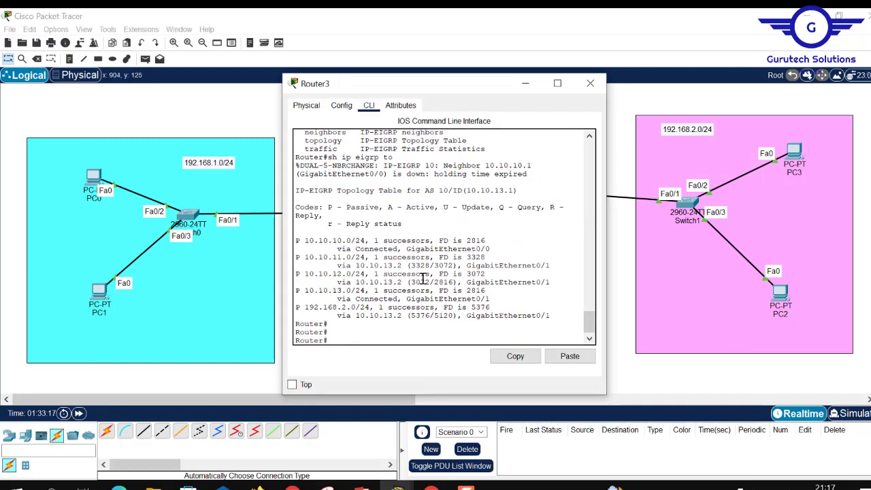
pyautogui.write('conf t')
pyautogui.press('Return')
pyautogui.press('Return')
pyautogui.press('Return')
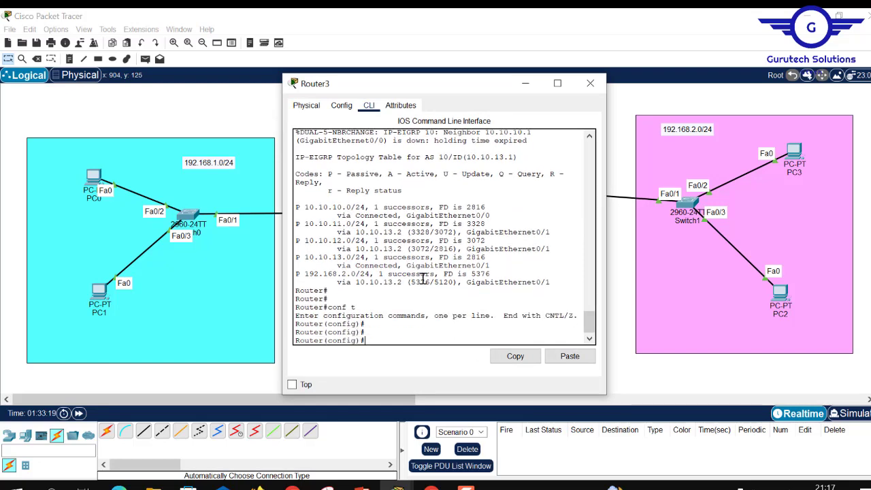
# Paste no router eigrp 10 into Router3 to remove EIGRP, save with do wr, and close its window
pyautogui.click(570, 358)
pyautogui.press('Return')
pyautogui.press('Return')
pyautogui.press('Return')
pyautogui.write('do wr')
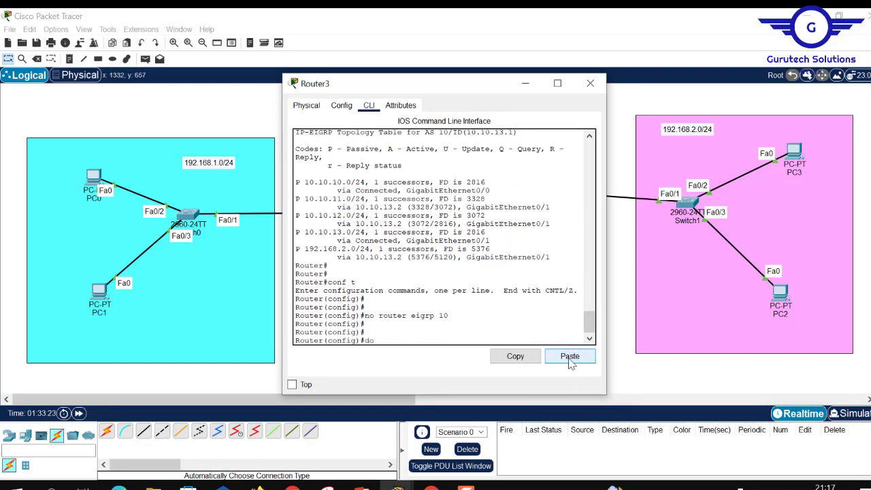
pyautogui.press('Return')
pyautogui.press('Return')
pyautogui.press('Return')
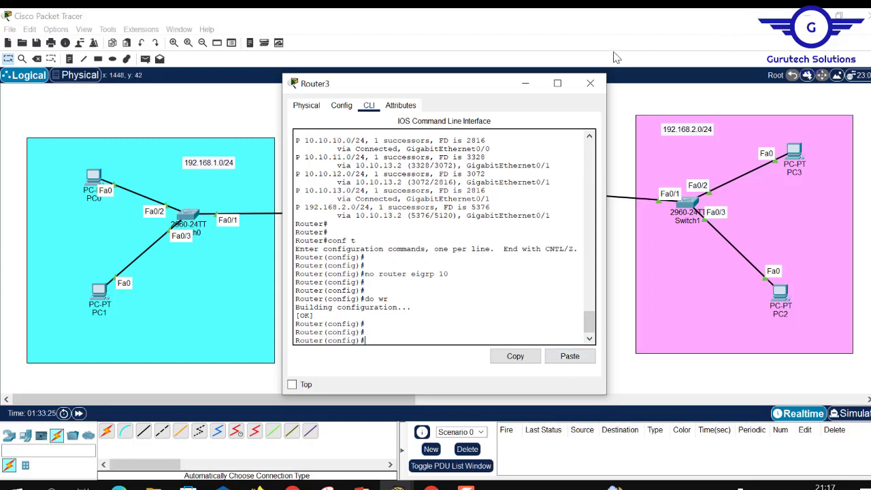
pyautogui.click(595, 82)
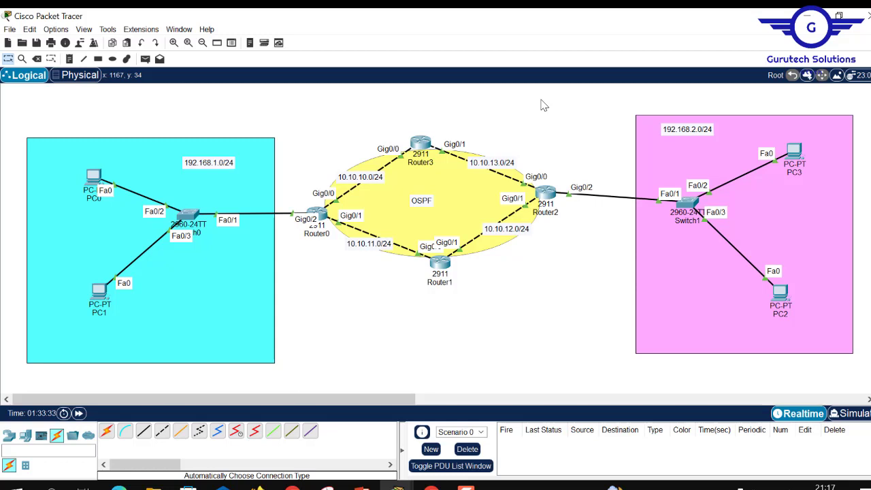
# Reopen Router0's CLI and start OSPF process 20 with router ospf 20
pyautogui.click(324, 218)
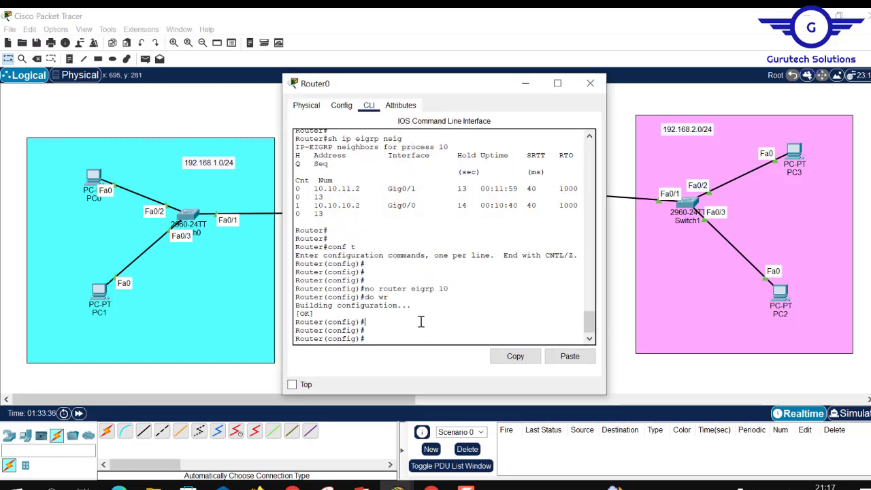
pyautogui.press('Return')
pyautogui.press('Return')
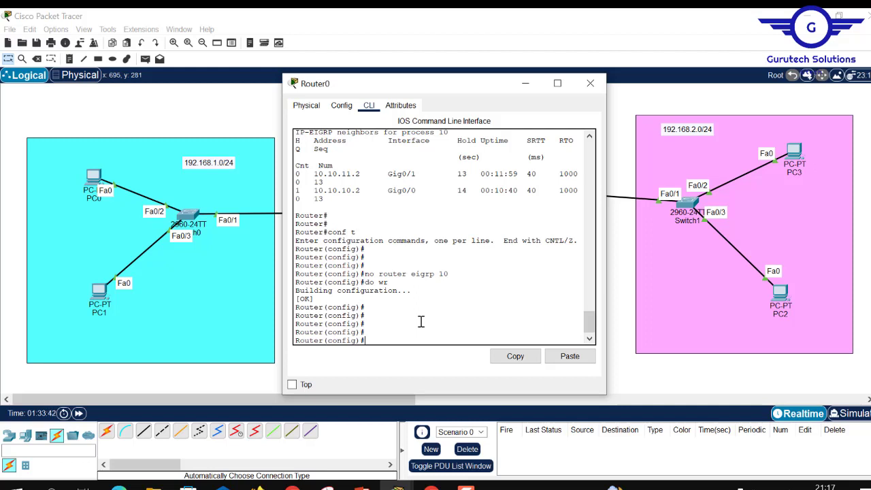
pyautogui.write('router osp')
pyautogui.press('Tab')
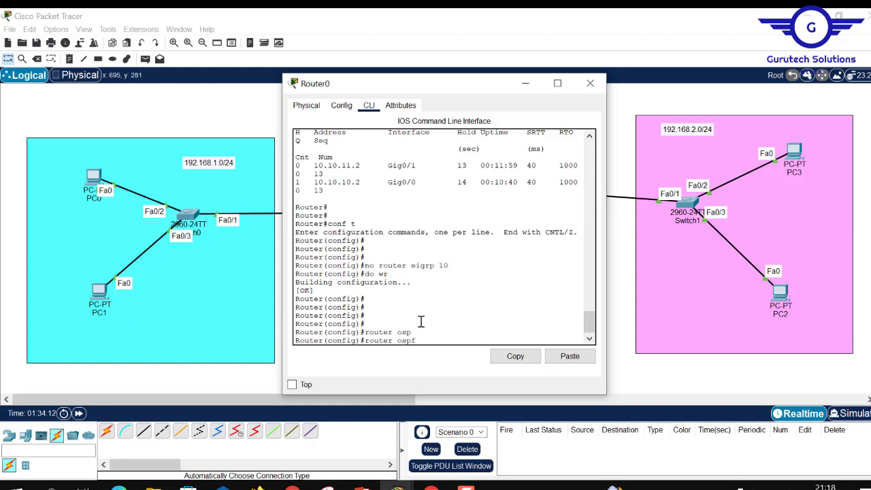
pyautogui.write('20')
pyautogui.press('Return')
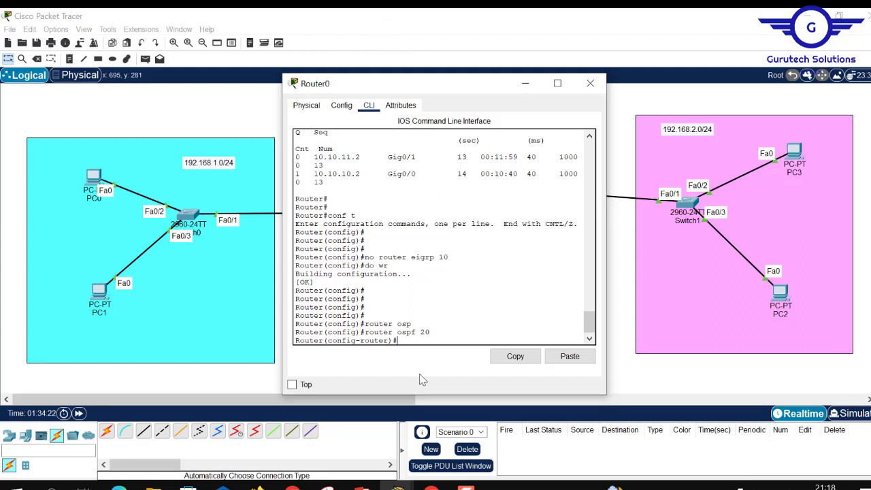
# Advertise Router0's LAN in OSPF 20 with network 192.168.1.0 255.255.255.0 area 0
pyautogui.write('network 192.168.1.0 255.255.255.0')
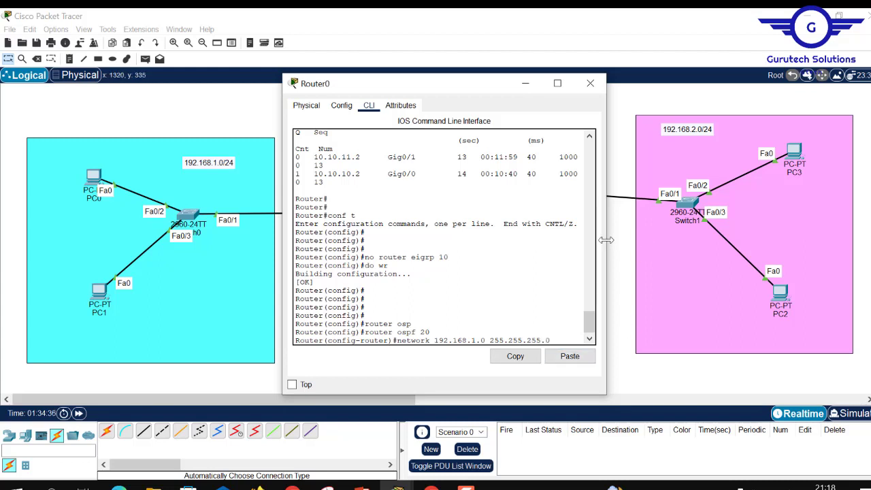
pyautogui.moveTo(606, 239); pyautogui.dragTo(756, 240)
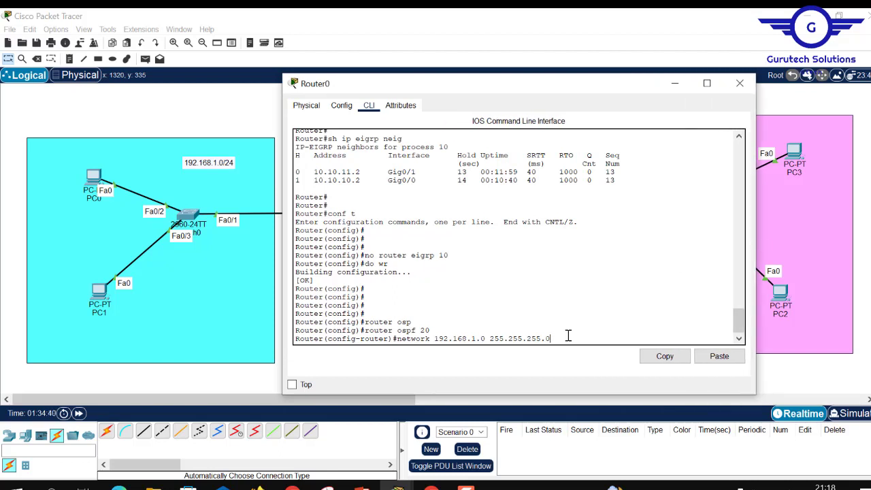
pyautogui.write('area 0')
pyautogui.moveTo(584, 338); pyautogui.dragTo(555, 340)
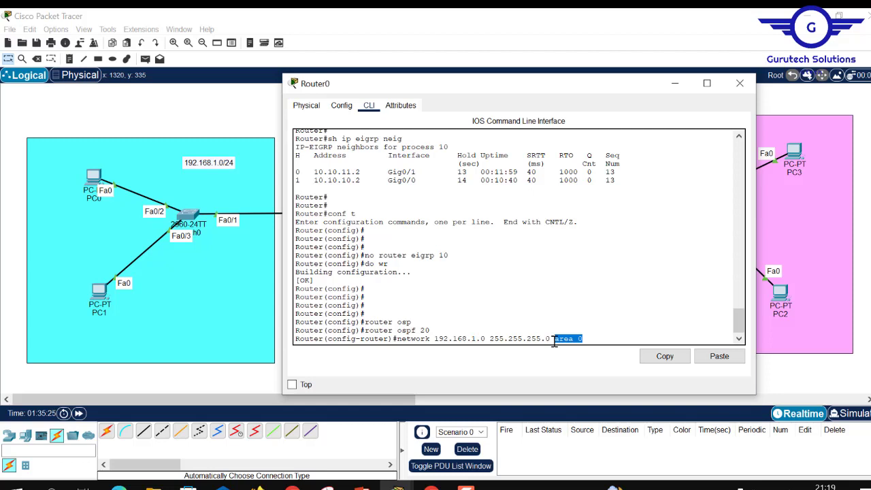
pyautogui.doubleClick(425, 330)
pyautogui.click(592, 339)
pyautogui.moveTo(592, 338); pyautogui.dragTo(556, 343)
pyautogui.press('Return')
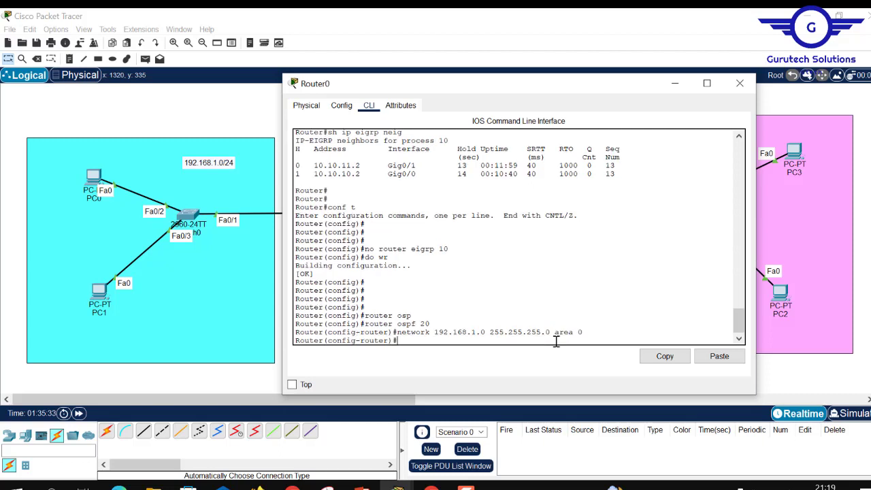
# Reuse the previous statement on Router0 to add network 10.10.10.0 255.255.255.0 area 0
pyautogui.press('Up')
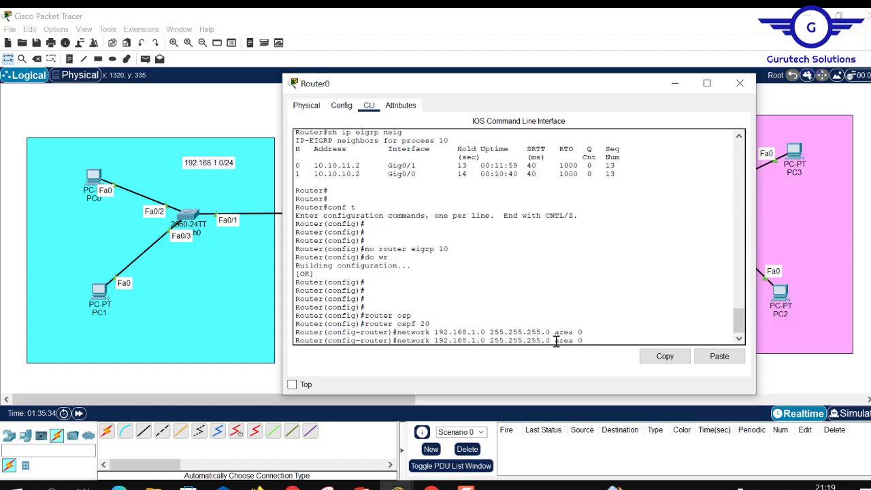
pyautogui.press('Left')
pyautogui.write('0')
pyautogui.press('Left')
pyautogui.press('Left')
pyautogui.press('Left')
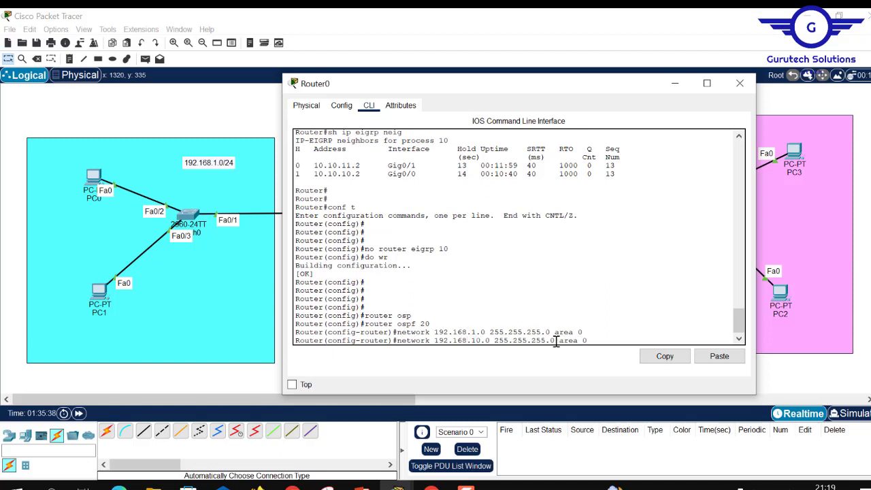
pyautogui.press('BackSpace')
pyautogui.press('BackSpace')
pyautogui.press('BackSpace')
pyautogui.write('10')
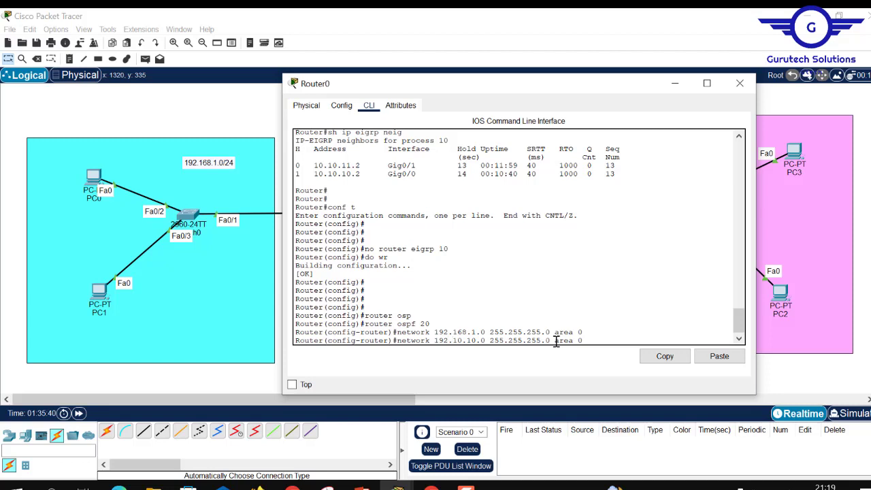
pyautogui.press('BackSpace')
pyautogui.press('BackSpace')
pyautogui.press('BackSpace')
pyautogui.write('10')
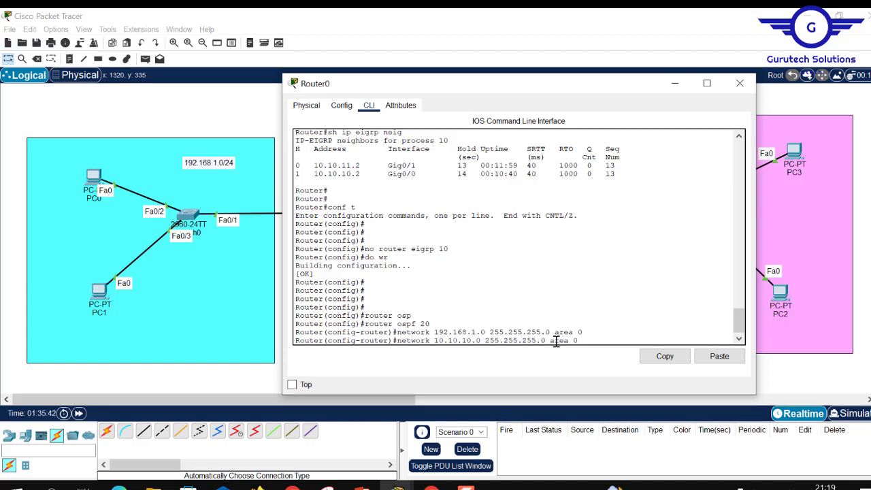
pyautogui.press('Return')
# Add network 10.10.11.0 255.255.255.0 area 0 to Router0's OSPF process
pyautogui.press('Up')
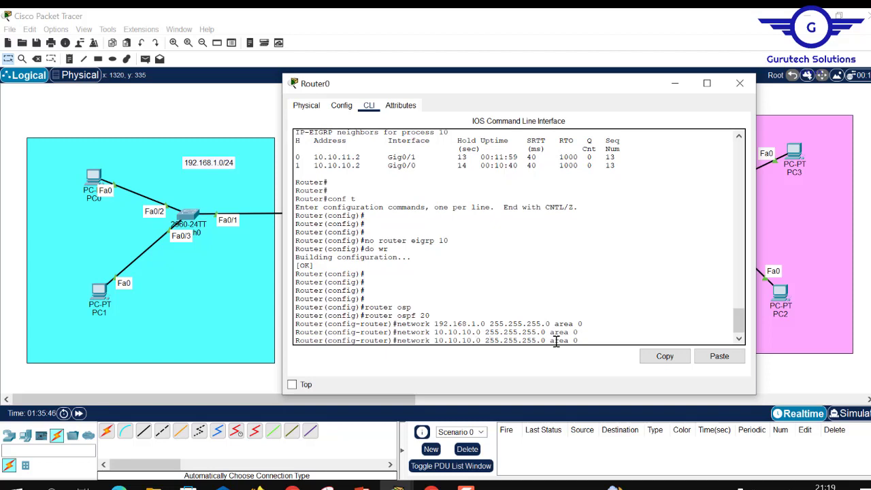
pyautogui.press('BackSpace')
pyautogui.write('1')
pyautogui.press('Return')
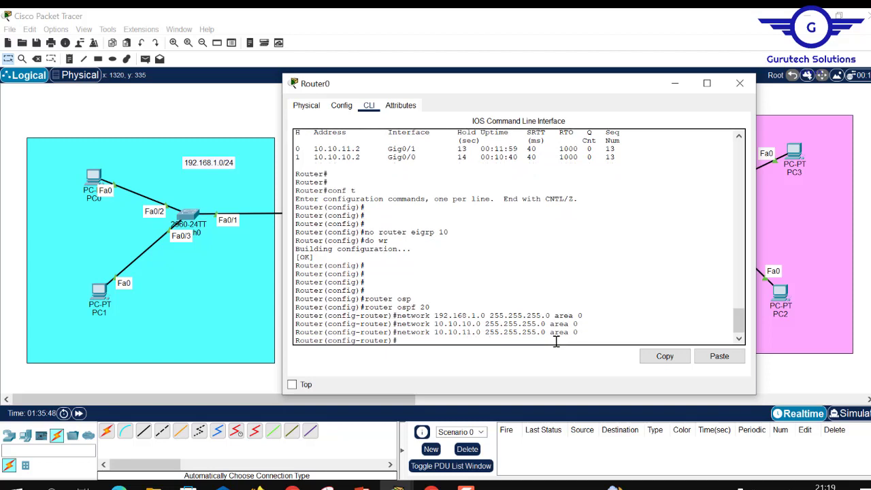
# Exit OSPF configuration on Router0, save with do wr, and close its window
pyautogui.write('ex')
pyautogui.press('Return')
pyautogui.press('Return')
pyautogui.write('d')
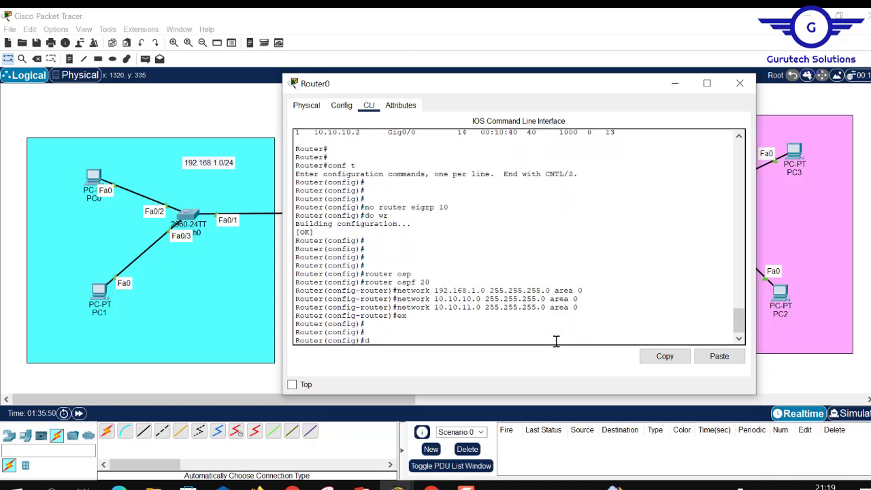
pyautogui.write('o wr')
pyautogui.press('Return')
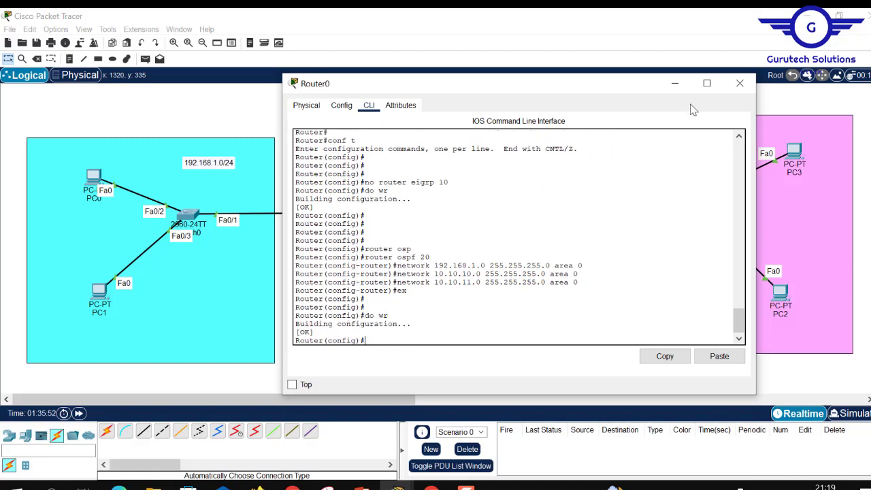
pyautogui.click(739, 83)
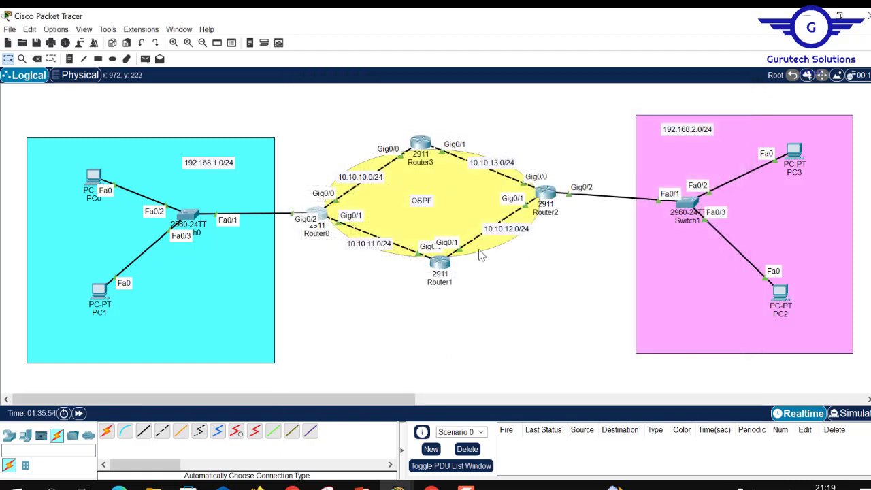
# Open Router1's CLI and start OSPF process 20 with router ospf 20
pyautogui.click(441, 265)
pyautogui.press('Return')
pyautogui.press('Return')
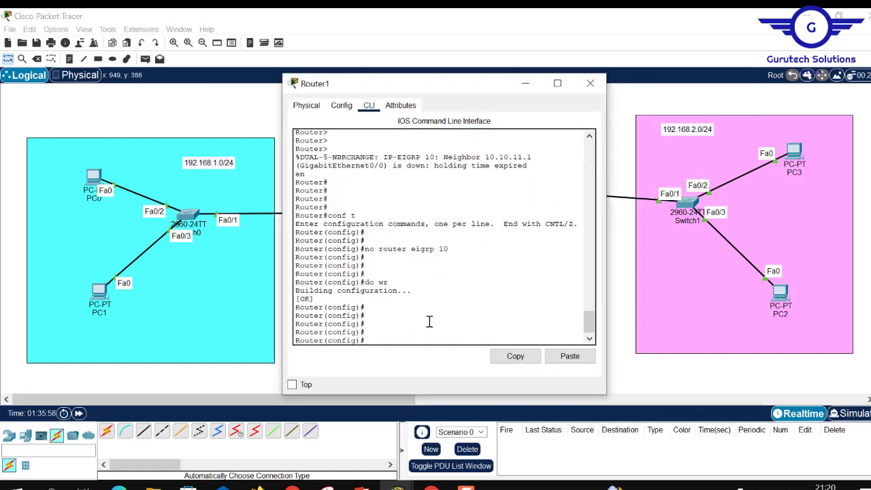
pyautogui.write('router os')
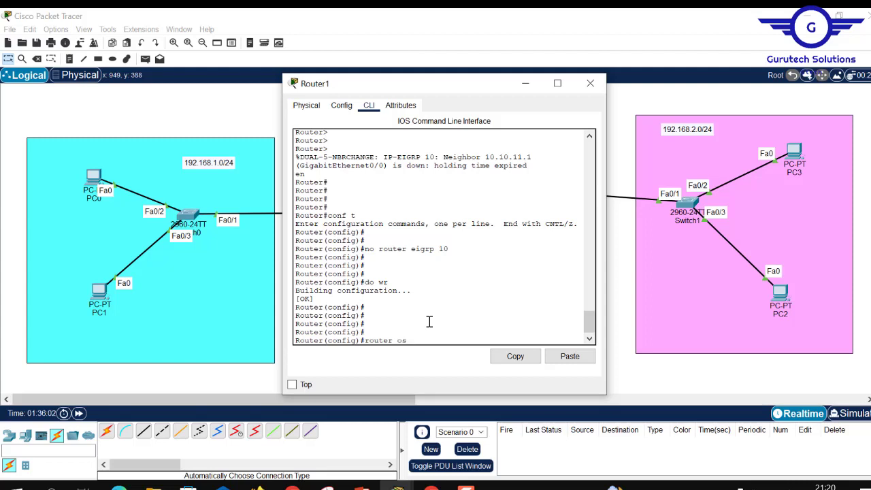
pyautogui.press('Tab')
pyautogui.write('20')
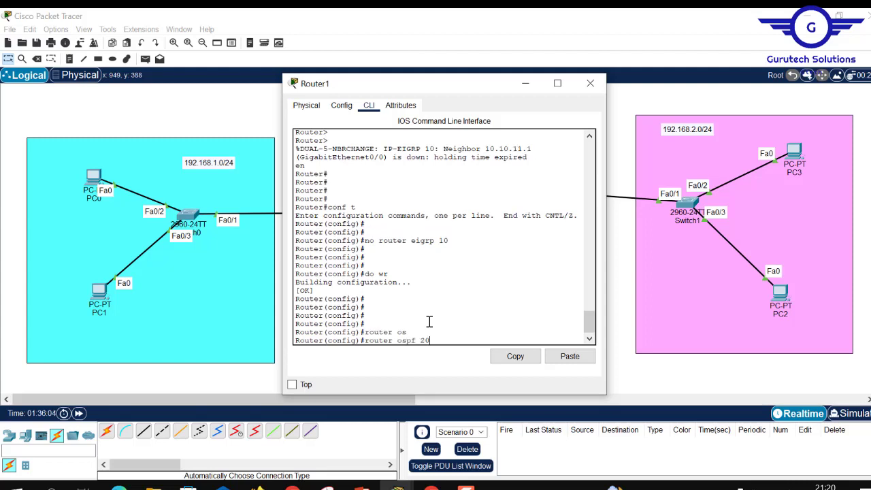
pyautogui.press('Return')
# Advertise network 10.10.11.0 255.255.255.0 area 0 in Router1's OSPF process
pyautogui.write('netwo')
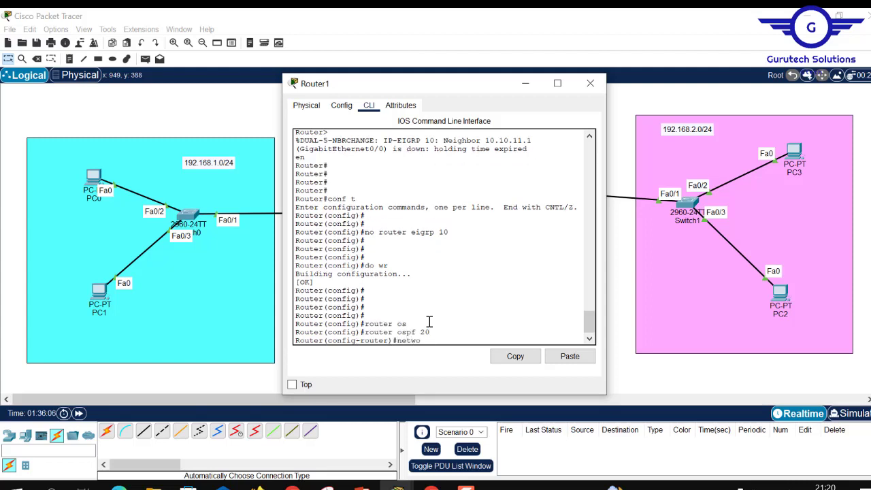
pyautogui.write('rk 10.10.')
pyautogui.write('10')
pyautogui.write('.0 255.2')
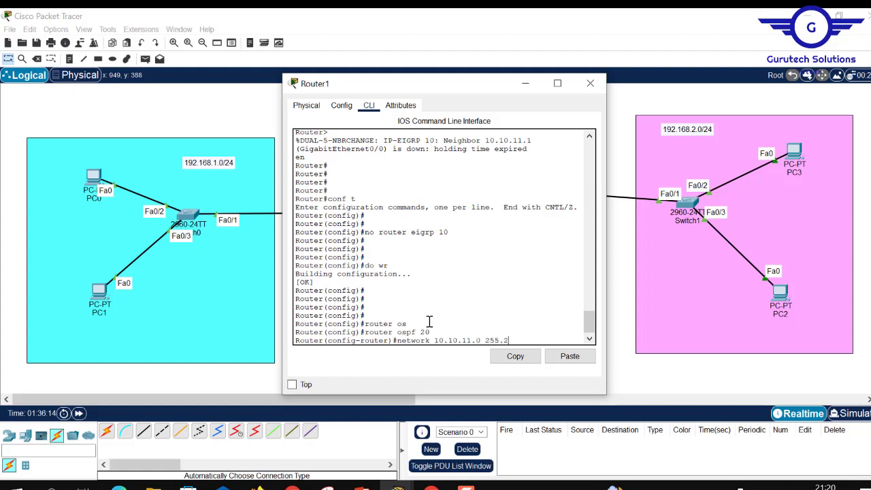
pyautogui.write('55.255.0 area')
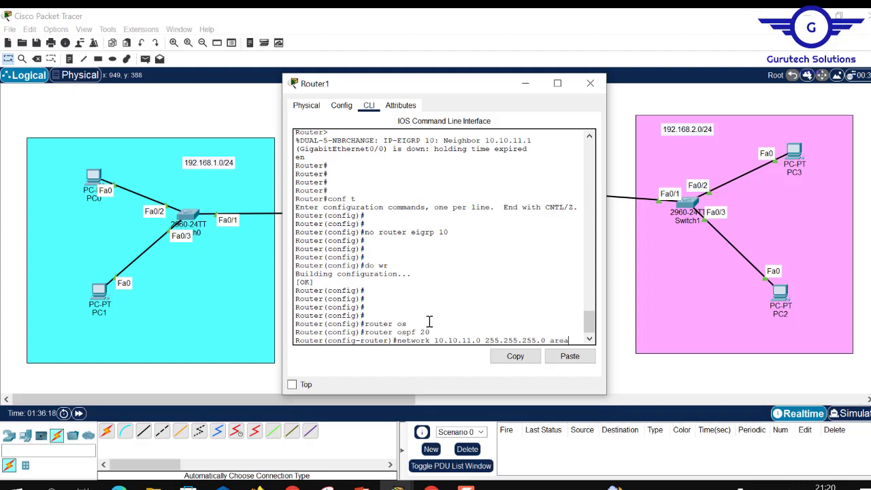
pyautogui.write(' 0')
pyautogui.press('Return')
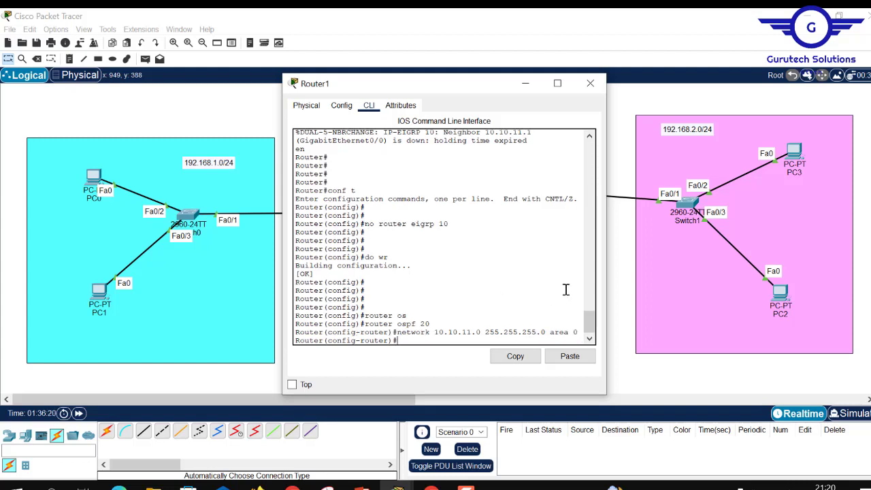
# Widen Router1's window and reuse the previous statement to add network 10.10.12.0 255.255.255.0 area 0
pyautogui.moveTo(605, 256); pyautogui.dragTo(724, 257)
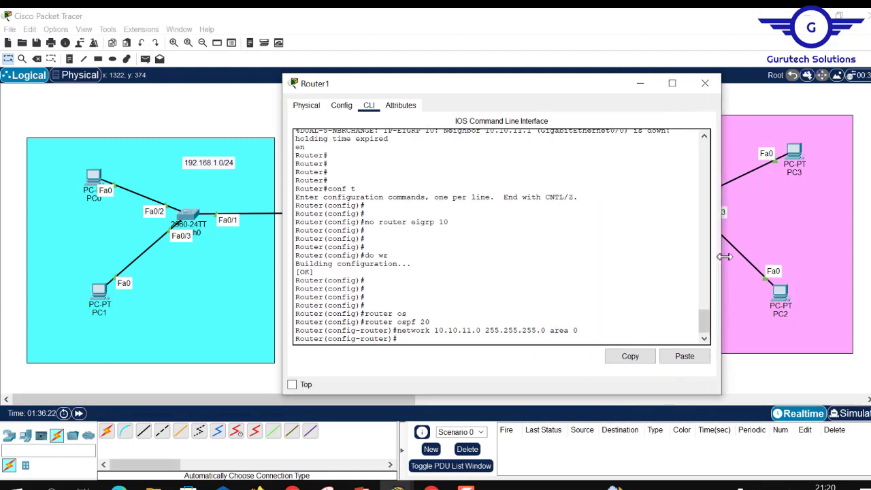
pyautogui.press('Up')
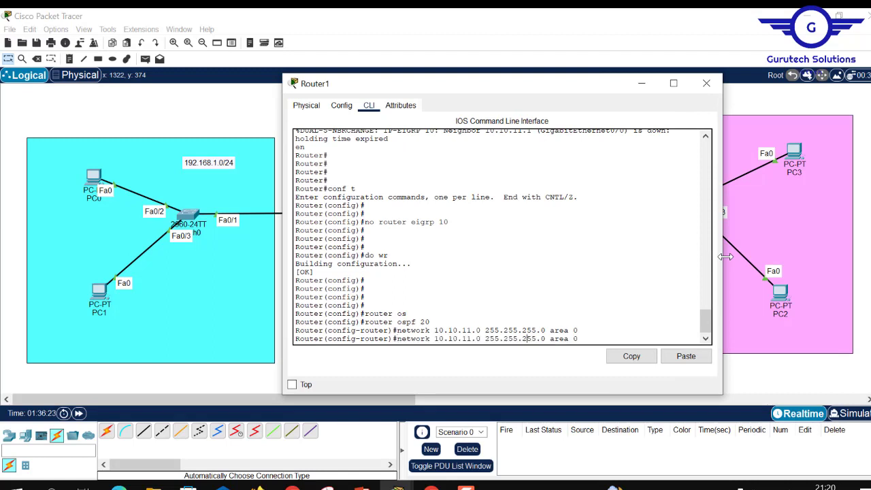
pyautogui.press('Left')
pyautogui.press('Left')
pyautogui.press('Left')
pyautogui.press('Left')
pyautogui.press('Left')
pyautogui.press('Left')
pyautogui.press('Left')
pyautogui.press('Left')
pyautogui.press('Left')
pyautogui.press('Left')
pyautogui.press('Left')
pyautogui.press('Left')
pyautogui.press('BackSpace')
pyautogui.write('2')
pyautogui.press('Return')
# Exit OSPF configuration on Router1, save with do wr, and close its window
pyautogui.write('exit')
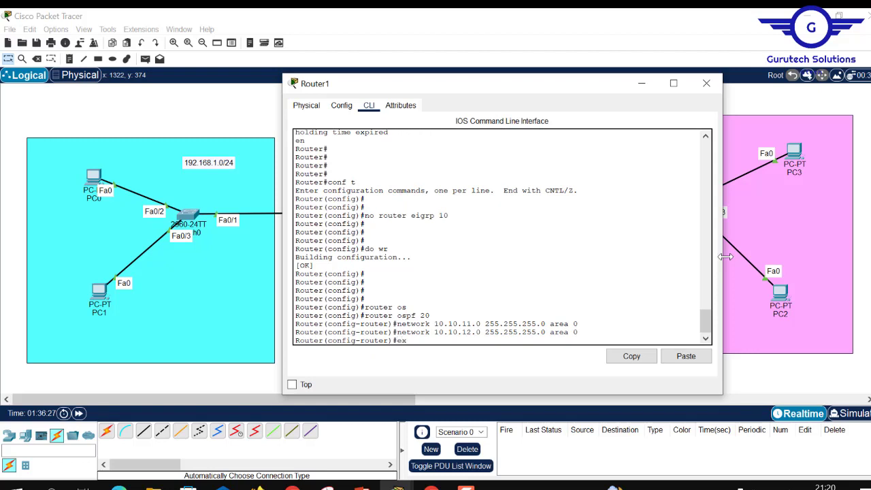
pyautogui.press('Return')
pyautogui.press('Return')
pyautogui.press('Return')
pyautogui.press('Return')
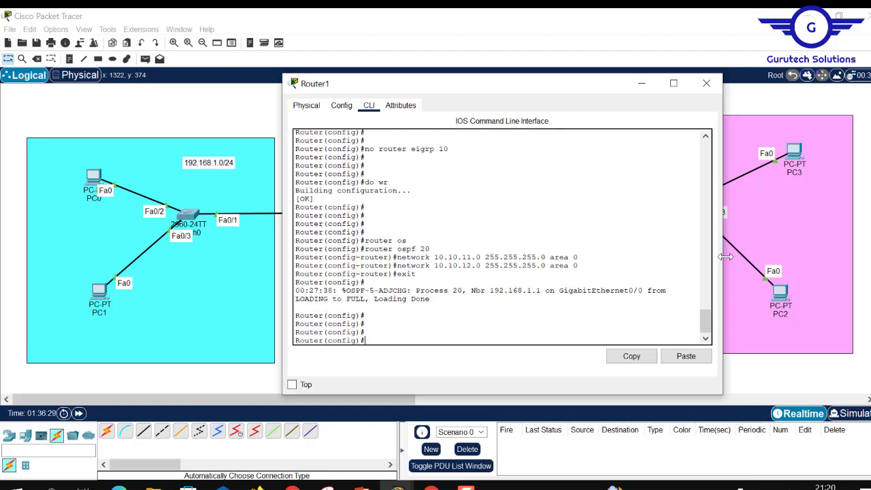
pyautogui.write('do wr')
pyautogui.press('Return')
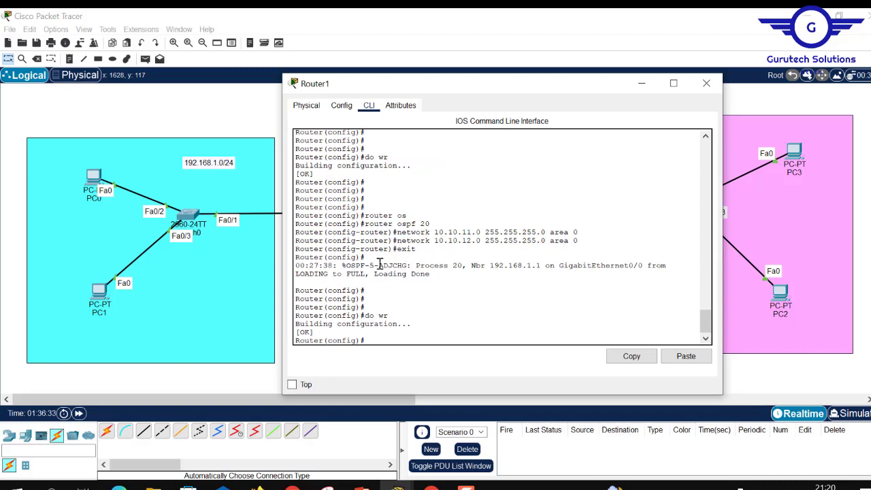
pyautogui.moveTo(379, 264); pyautogui.dragTo(443, 274)
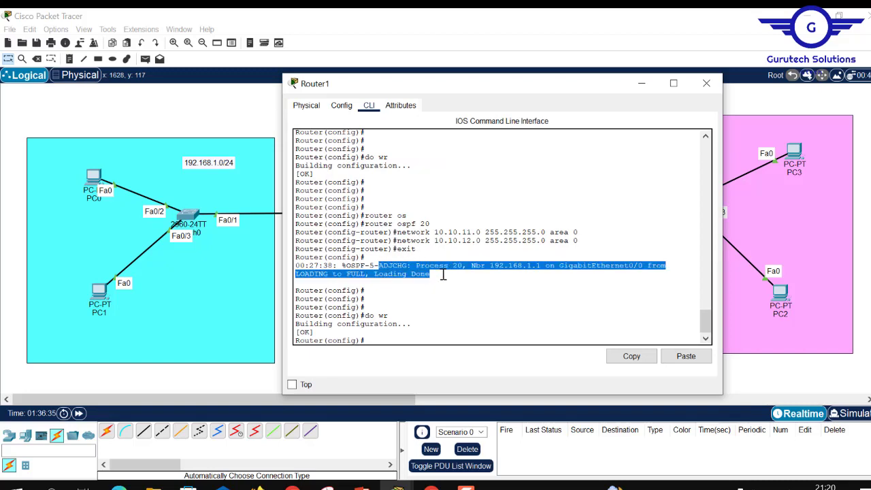
pyautogui.click(707, 83)
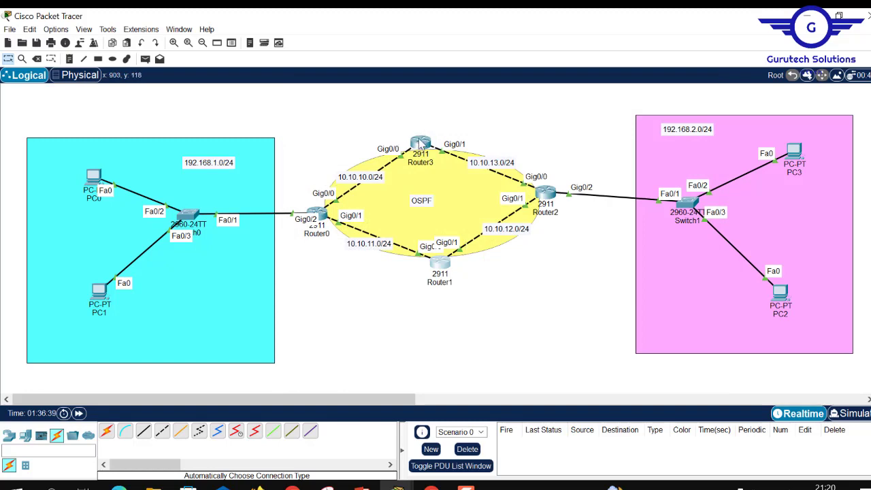
# Open Router3's CLI and start OSPF process 20 with router ospf 20
pyautogui.click(420, 143)
pyautogui.press('Return')
pyautogui.press('Return')
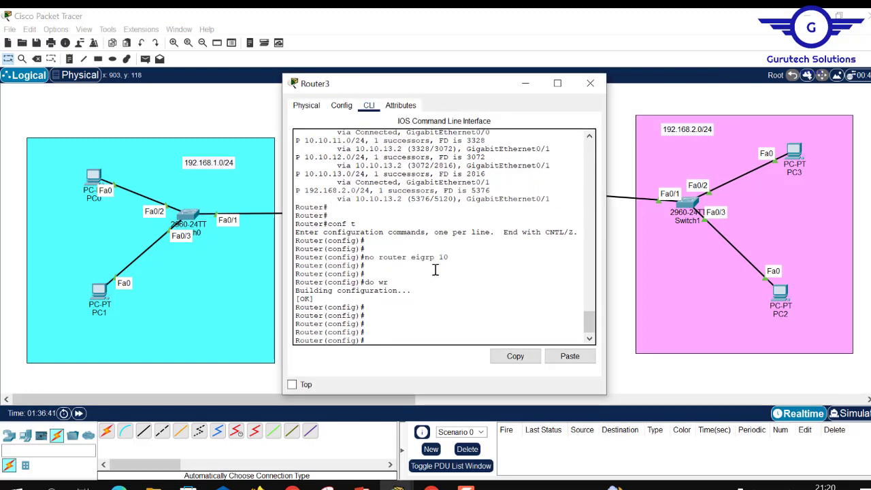
pyautogui.write('router os')
pyautogui.press('Tab')
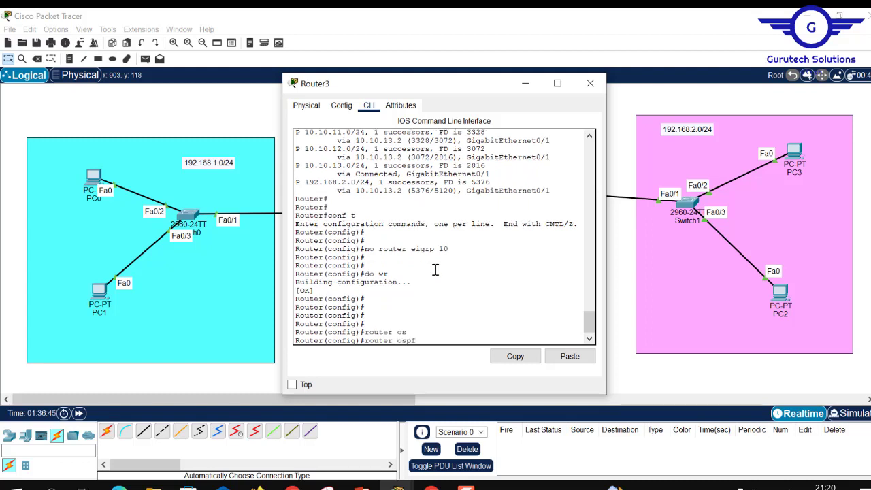
pyautogui.write('20')
pyautogui.press('Return')
pyautogui.press('Return')
# Advertise network 10.10.10.0 255.255.255.0 area 0 in Router3's OSPF process, checking the subnet labels on the topology
pyautogui.write('nfig-router)#n')
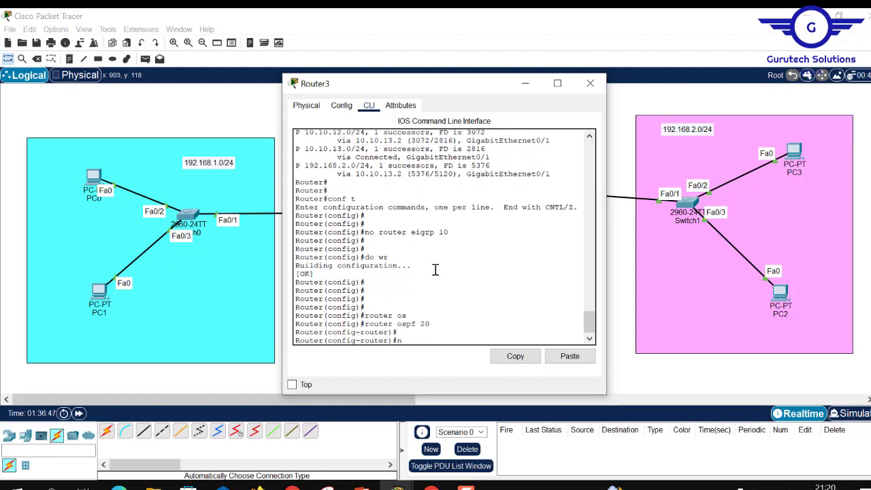
pyautogui.write('et')
pyautogui.press('Tab')
pyautogui.write('1')
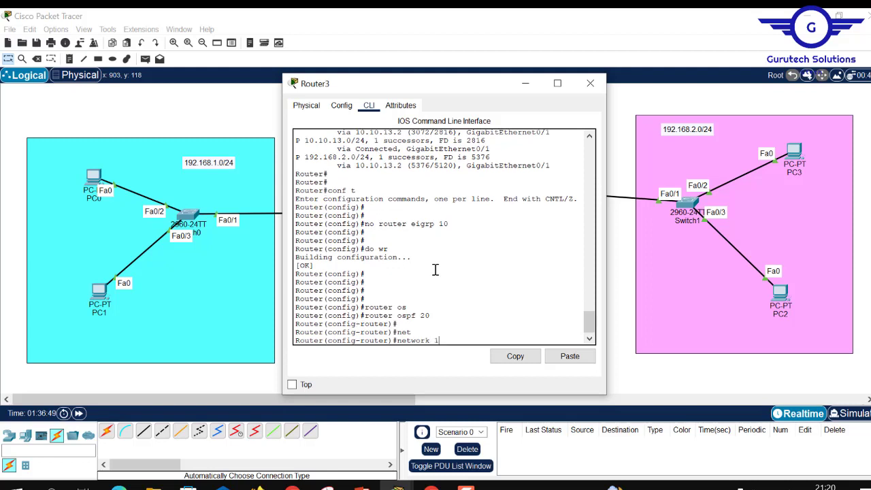
pyautogui.write('0.10.10')
pyautogui.moveTo(421, 89); pyautogui.dragTo(468, 101)
pyautogui.write('.0 2')
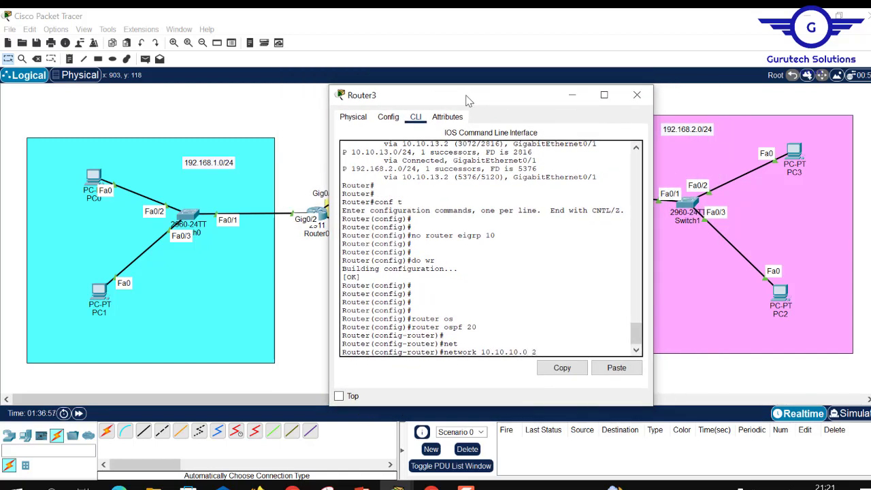
pyautogui.write('55.255.255.0 ar')
pyautogui.press('Tab')
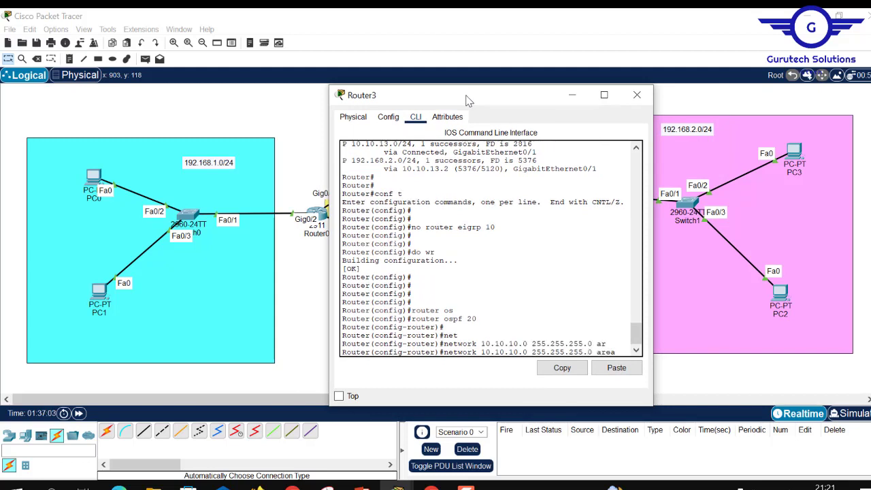
pyautogui.write('0')
pyautogui.press('Tab')
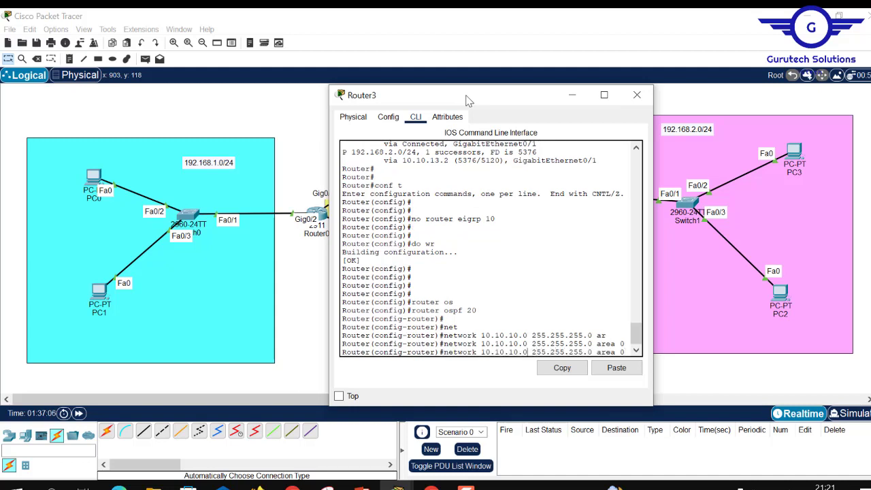
# Reuse the previous statement to advertise network 10.10.13.0 255.255.255.0 area 0 in Router3's OSPF process
pyautogui.press('Left')
pyautogui.press('Left')
pyautogui.press('BackSpace')
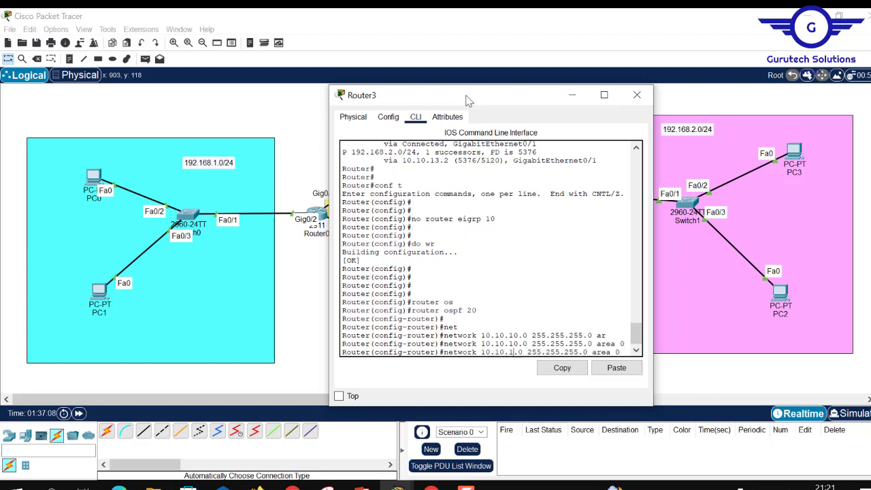
pyautogui.write('3')
pyautogui.press('Return')
pyautogui.press('Return')
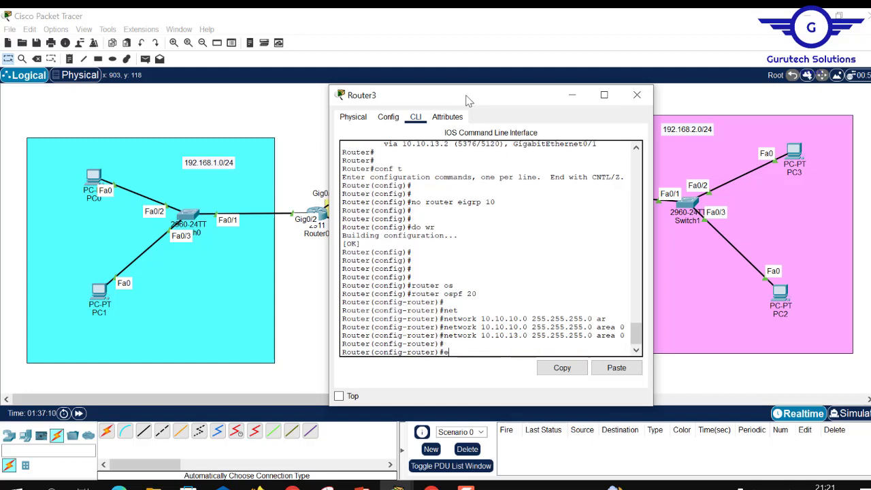
# Exit OSPF configuration on Router3, save with do wr, and close its window
pyautogui.write('exi')
pyautogui.press('Return')
pyautogui.press('Return')
pyautogui.press('Return')
pyautogui.write('do wr')
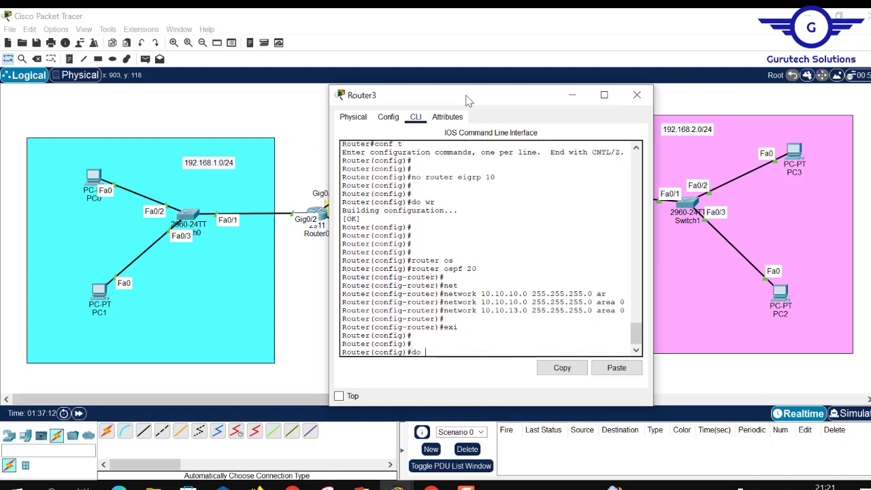
pyautogui.press('Return')
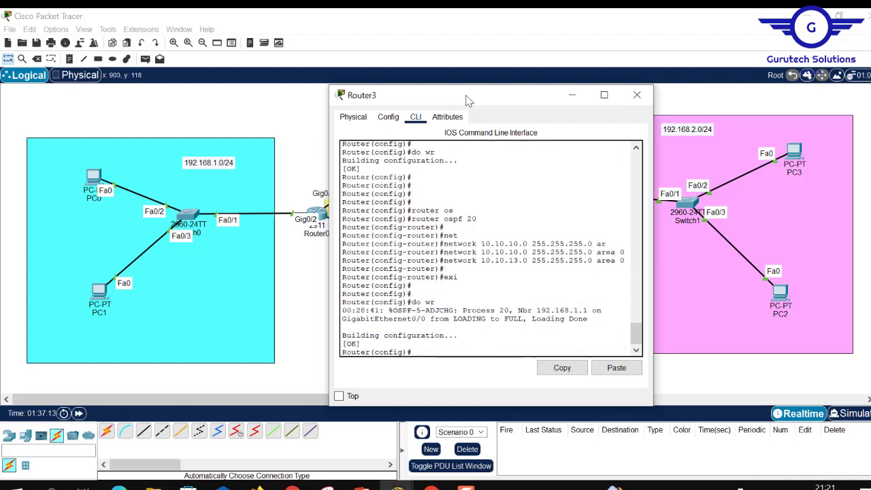
pyautogui.click(637, 95)
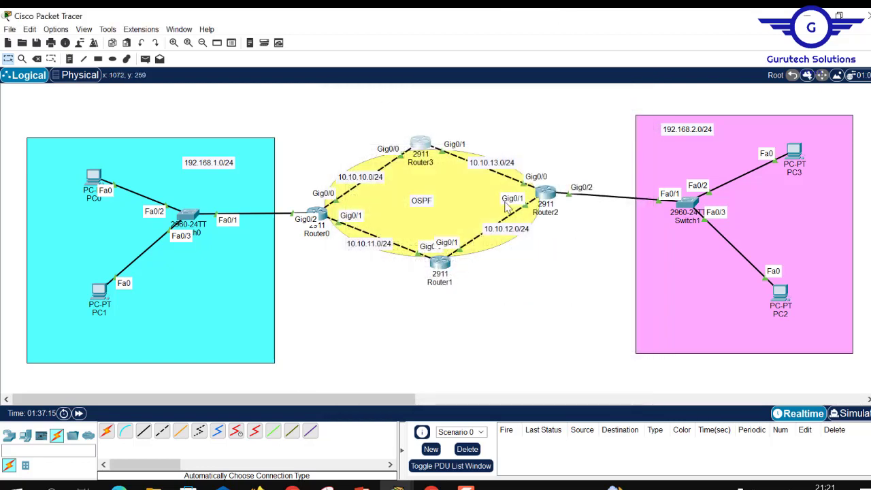
# Open Router2's CLI and start OSPF process 10 with router ospf 10
pyautogui.click(546, 193)
pyautogui.click(389, 324)
pyautogui.press('Return')
pyautogui.press('Return')
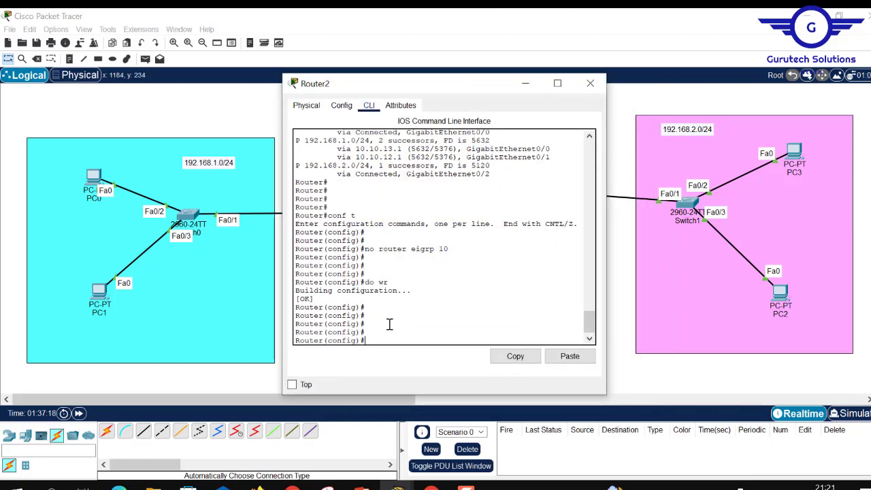
pyautogui.write('router os')
pyautogui.press('Tab')
pyautogui.write('10')
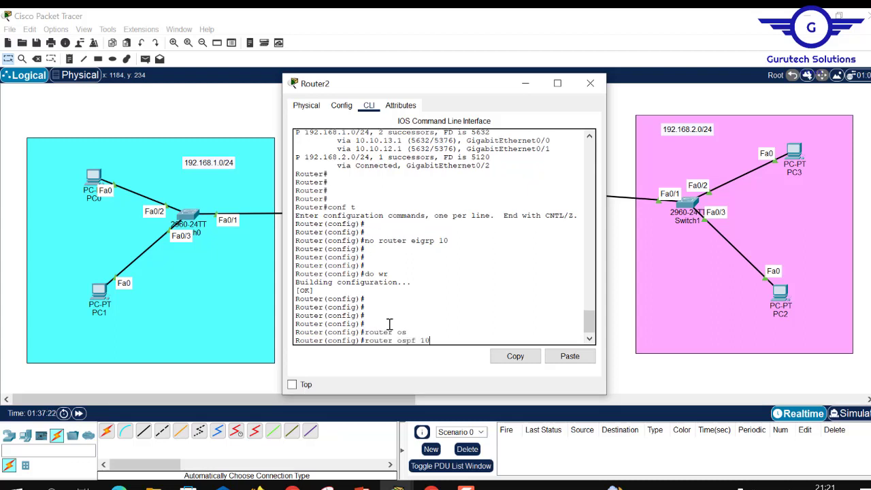
pyautogui.press('Return')
# Advertise network 192.168.1.0 255.255.255.0 area 0 in Router2's OSPF process
pyautogui.write('net')
pyautogui.press('Tab')
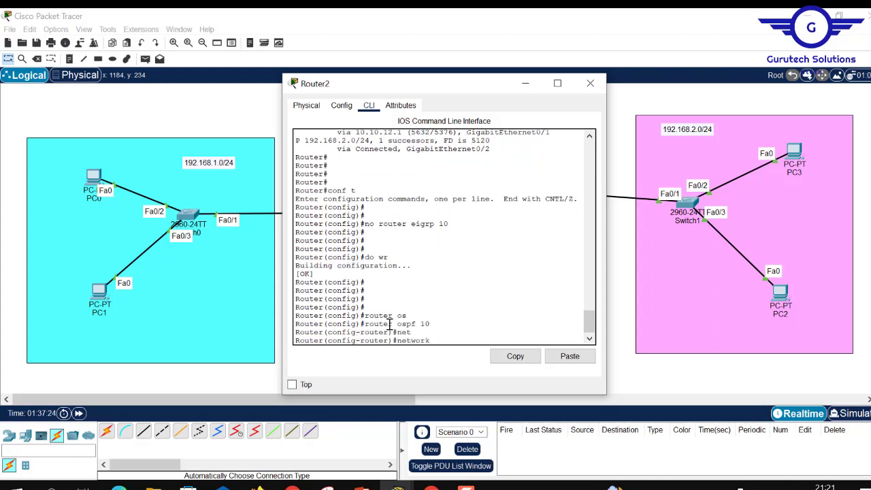
pyautogui.write('192.168.1.0 2')
pyautogui.write('55.255.255.0 are')
pyautogui.press('Tab')
pyautogui.write('0')
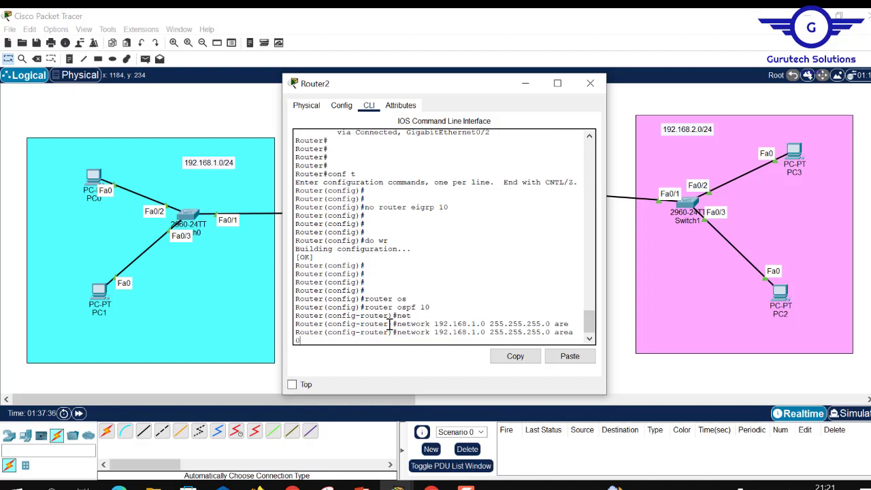
pyautogui.press('Return')
pyautogui.press('Return')
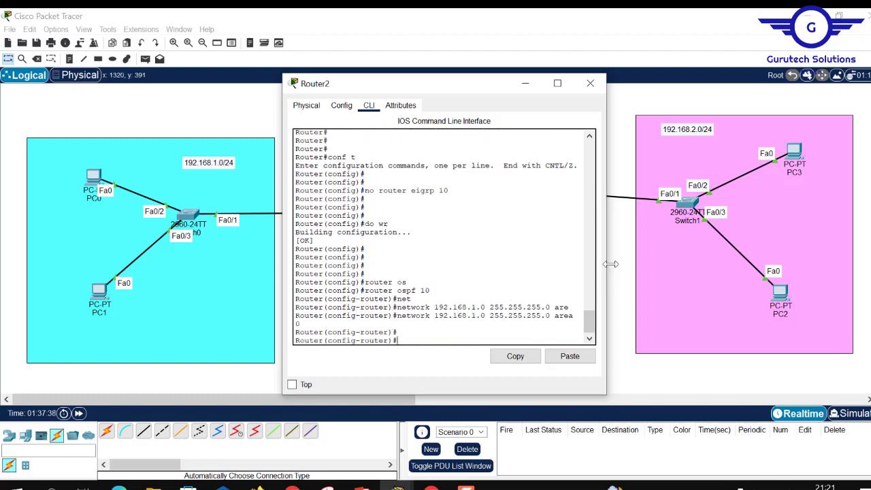
# Widen Router2's window and rework the previous statement to add network 10.10.12.0 255.255.255.0 area 0
pyautogui.moveTo(606, 263); pyautogui.dragTo(741, 262)
pyautogui.press('Up')
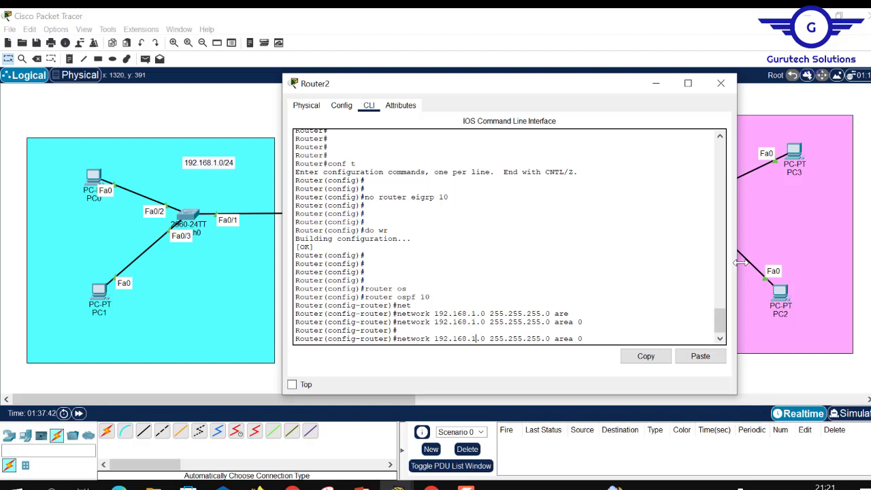
pyautogui.write('2')
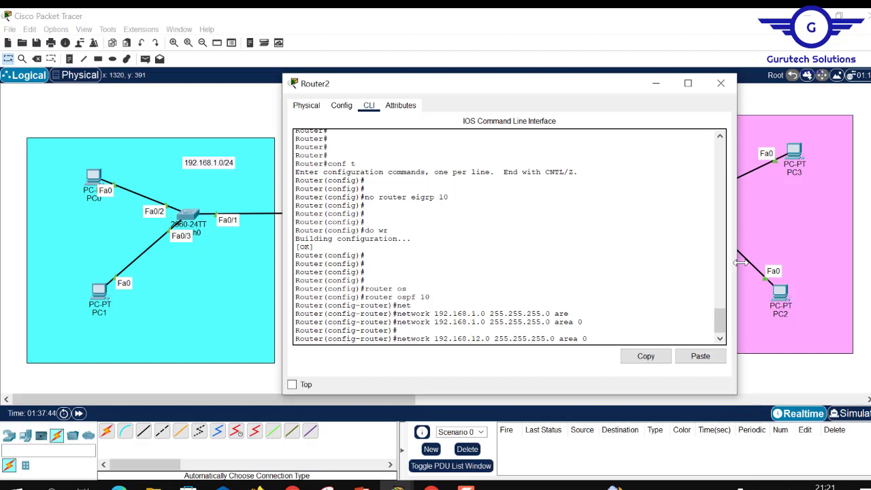
pyautogui.press('Left')
pyautogui.press('Left')
pyautogui.press('Left')
pyautogui.press('BackSpace')
pyautogui.press('BackSpace')
pyautogui.write('0')
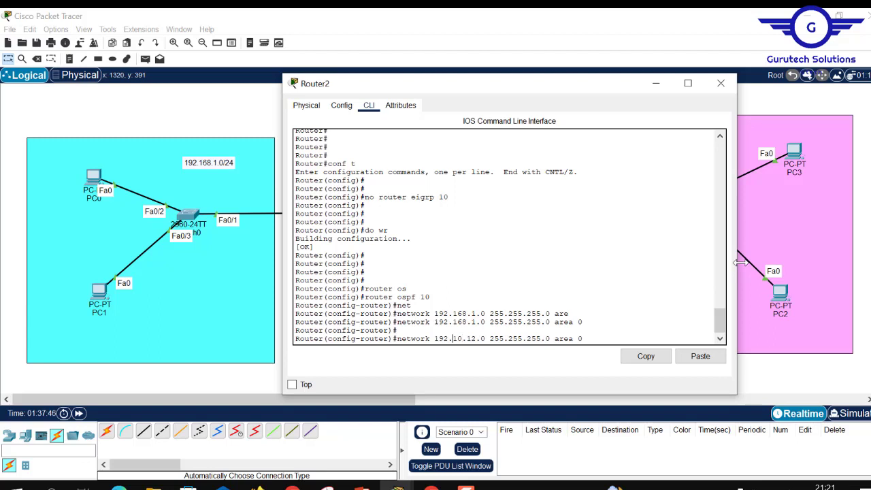
pyautogui.press('BackSpace')
pyautogui.press('BackSpace')
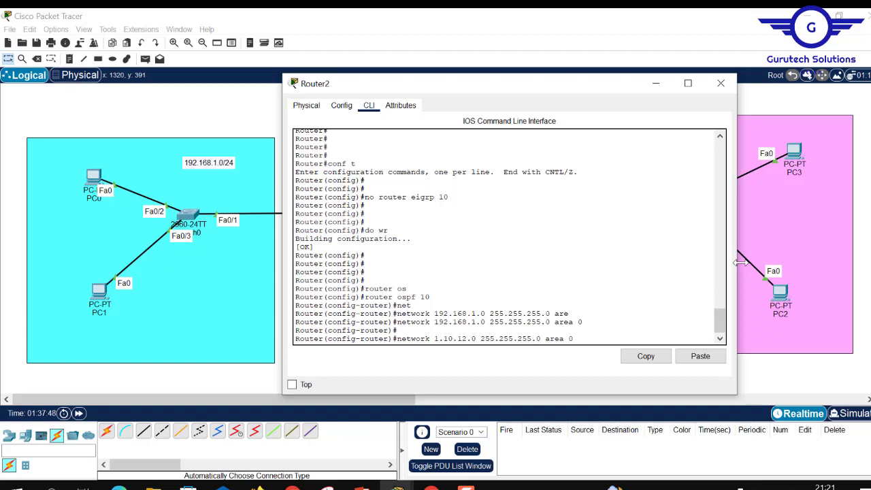
pyautogui.write('0')
pyautogui.press('Return')
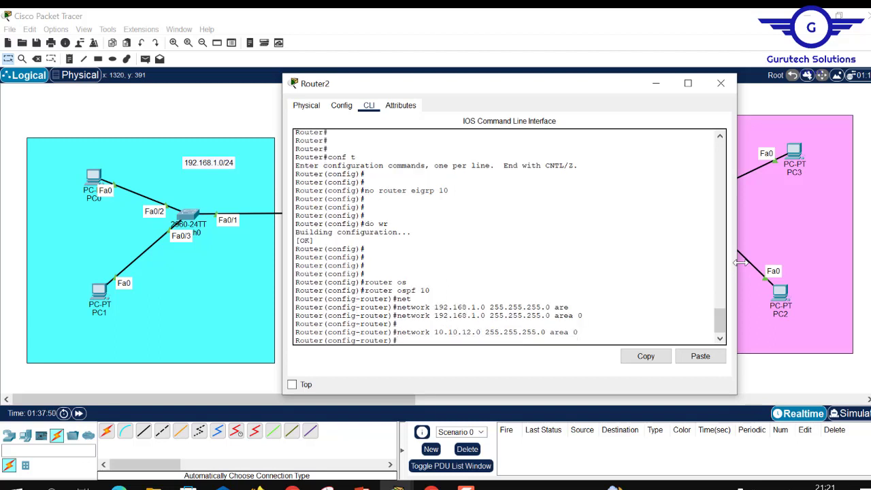
# Reuse the last statement to advertise network 10.10.13.0 255.255.255.0 area 0 on Router2
pyautogui.press('Up')
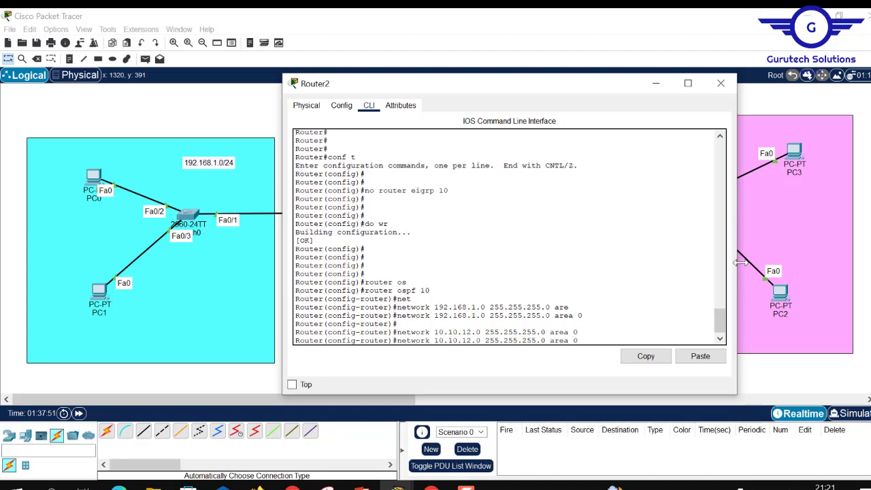
pyautogui.press('BackSpace')
pyautogui.write('3')
pyautogui.press('Return')
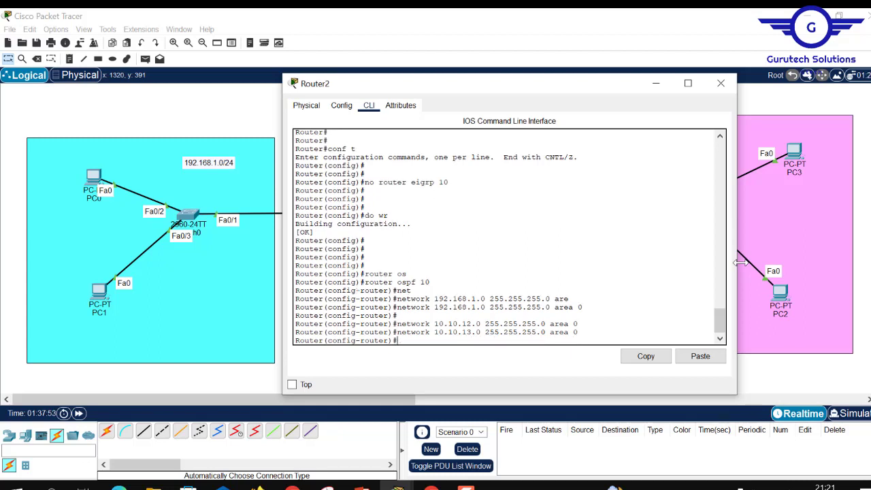
pyautogui.press('Return')
# Exit OSPF configuration on Router2 and save the configuration with do wr
pyautogui.write('ex')
pyautogui.press('Return')
pyautogui.write('\\')
pyautogui.press('Return')
pyautogui.press('Return')
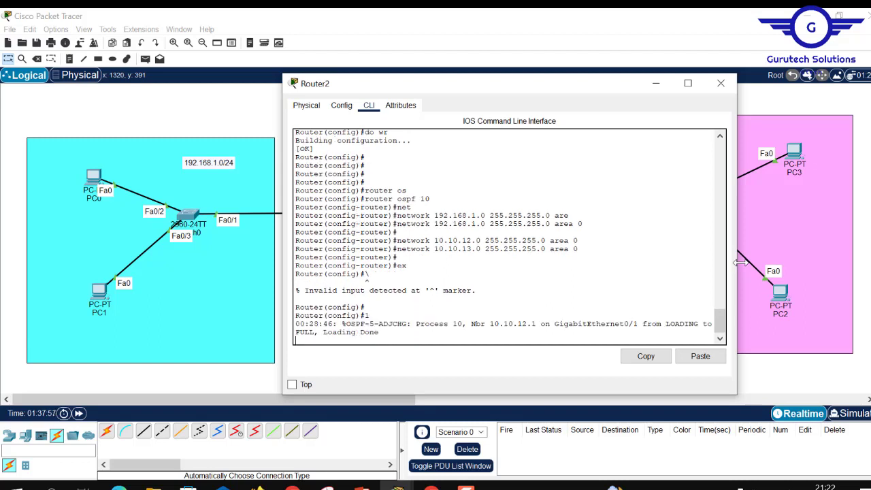
pyautogui.press('Return')
pyautogui.press('Return')
pyautogui.press('Return')
pyautogui.write('do')
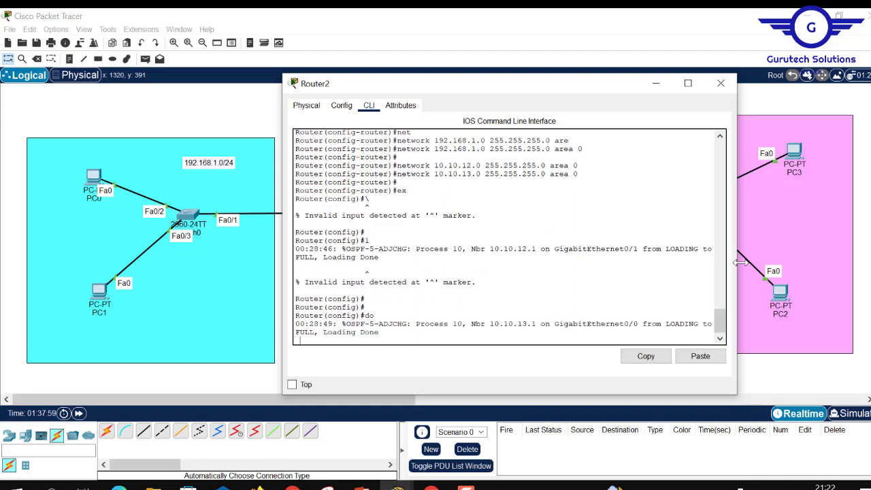
pyautogui.write(' wr')
pyautogui.press('Return')
pyautogui.press('Return')
pyautogui.press('Return')
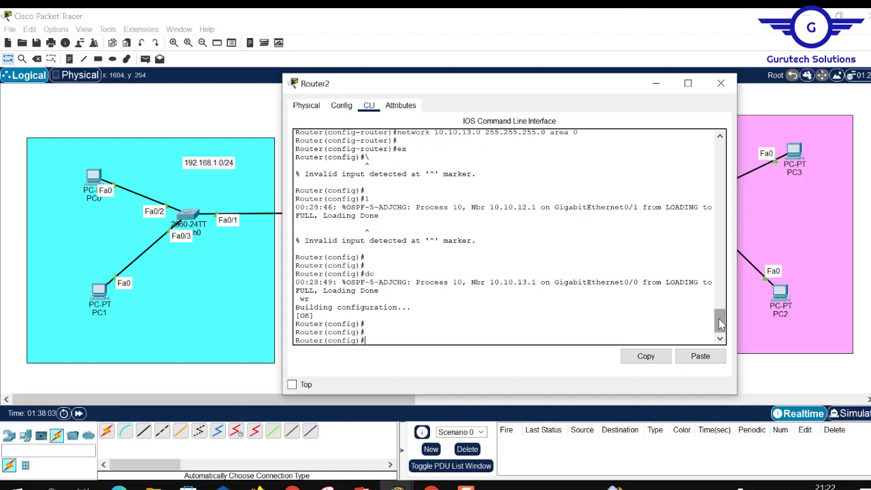
# Review the OSPF network statements and their area in Router2's CLI history, and close its window
pyautogui.moveTo(720, 319)
pyautogui.mouseDown()
pyautogui.moveTo(727, 293)
pyautogui.moveTo(725, 307)
pyautogui.mouseUp()
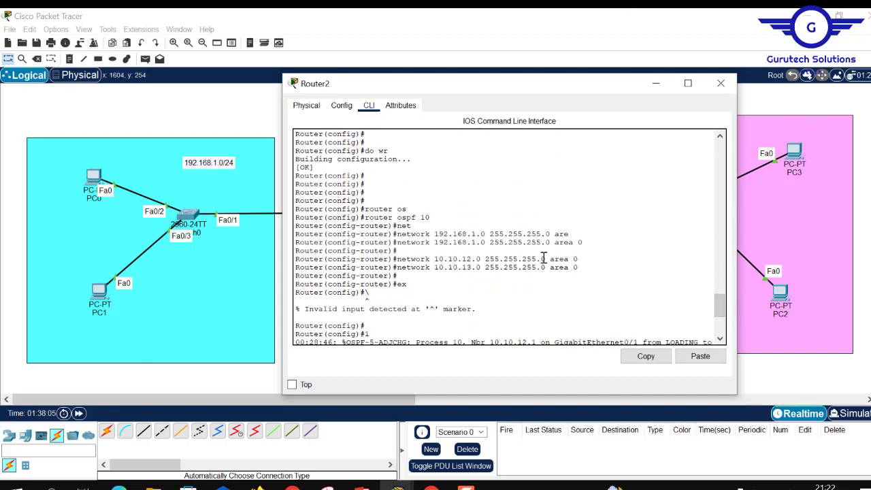
pyautogui.moveTo(583, 268); pyautogui.dragTo(368, 217)
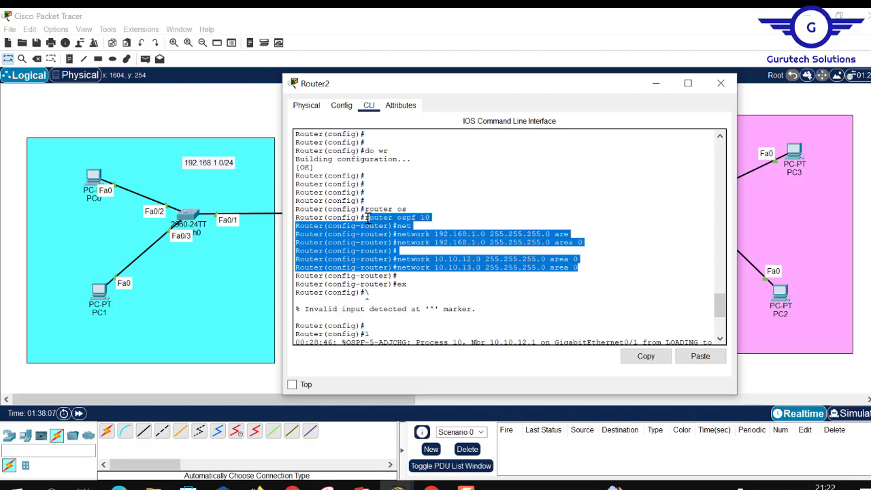
pyautogui.click(596, 243)
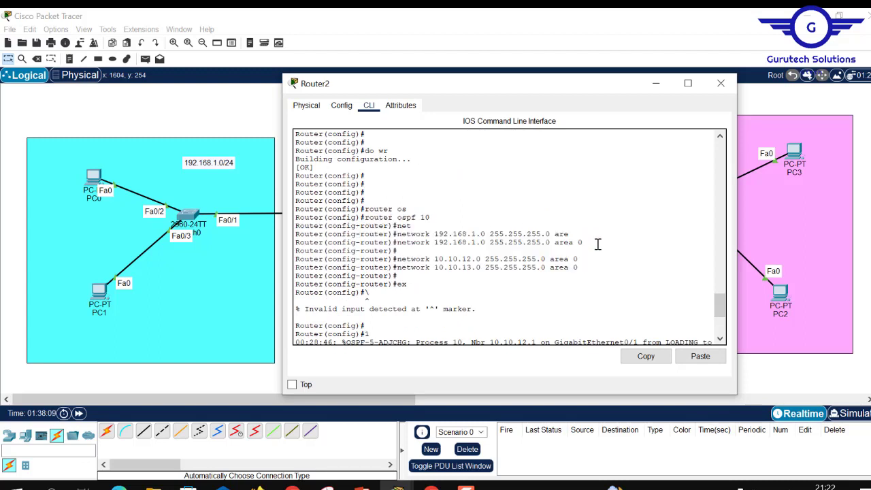
pyautogui.moveTo(587, 243); pyautogui.dragTo(550, 243)
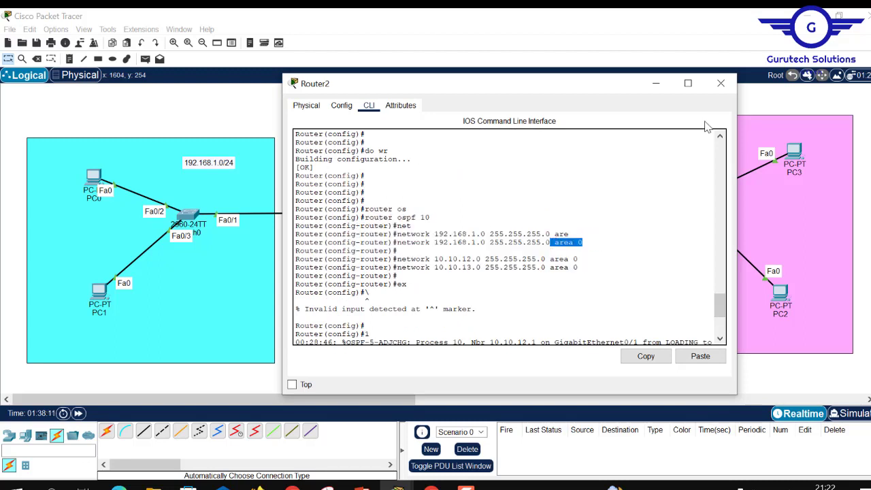
pyautogui.click(722, 85)
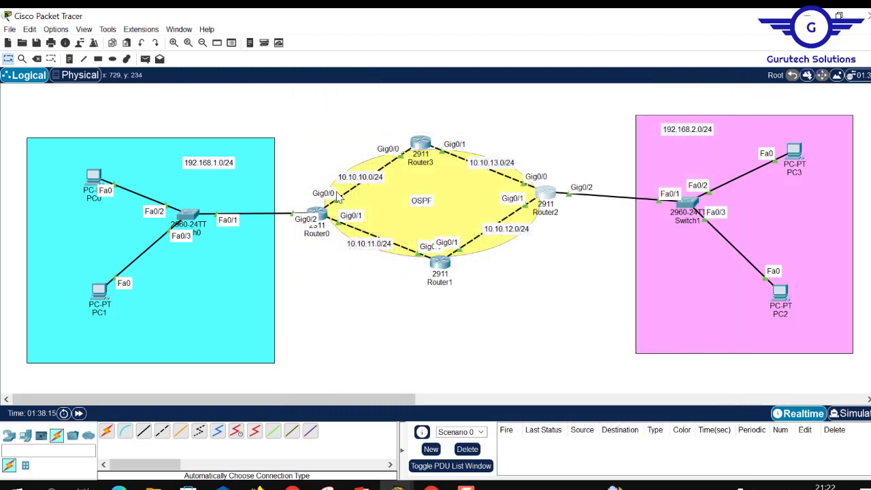
# Open Router0's CLI and return to privileged mode with end
pyautogui.click(326, 217)
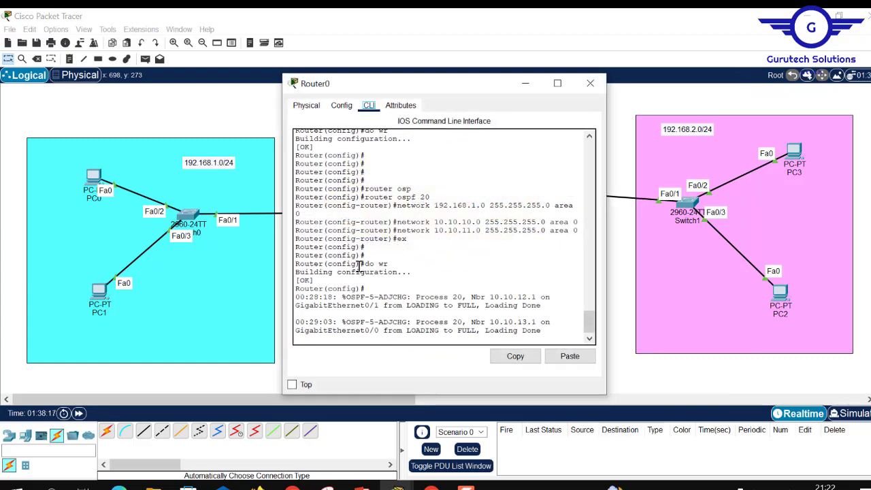
pyautogui.press('Return')
pyautogui.press('Return')
pyautogui.press('Return')
pyautogui.press('Return')
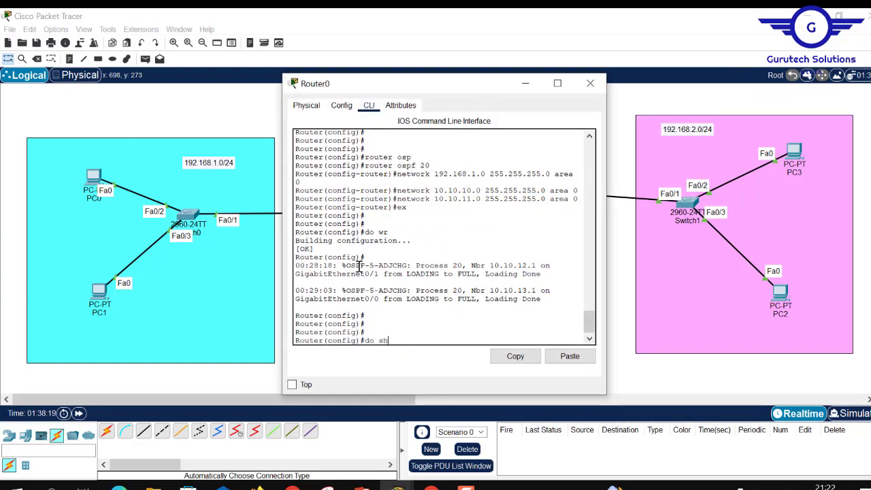
pyautogui.press('BackSpace')
pyautogui.write('d')
pyautogui.press('Return')
pyautogui.press('Return')
pyautogui.press('Return')
pyautogui.press('Return')
pyautogui.press('Return')
# Show Router0's OSPF neighbors with sh ip ospf neig, widening the window to read the table, and close it
pyautogui.write('do')
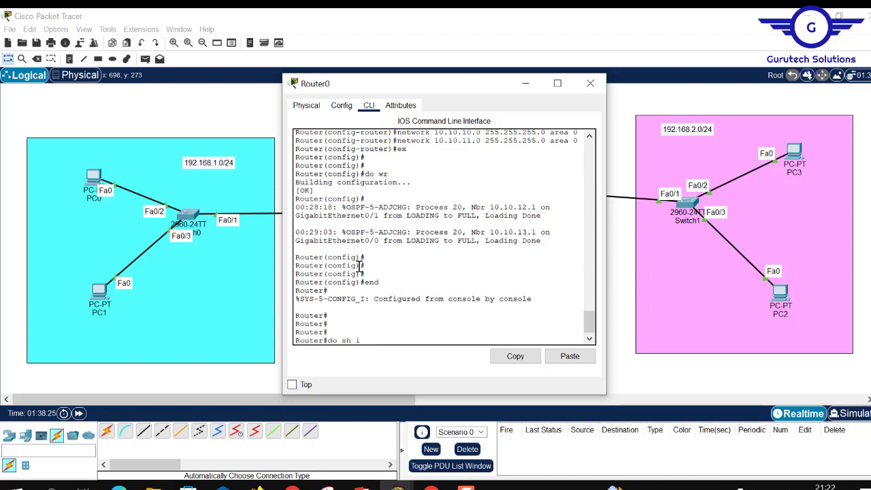
pyautogui.write(' ip osp')
pyautogui.press('Tab')
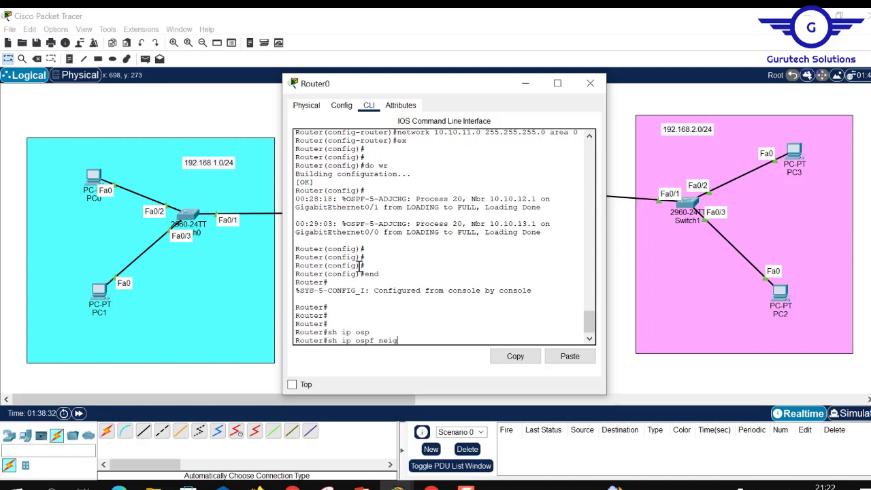
pyautogui.press('Return')
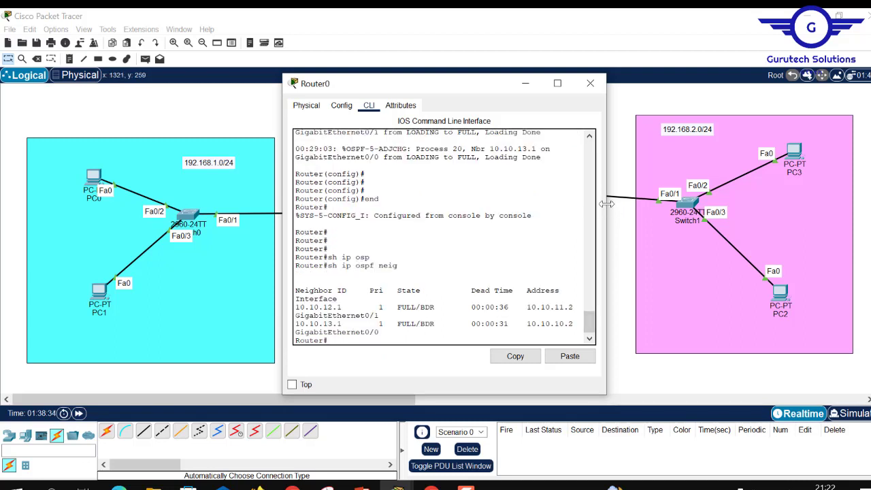
pyautogui.moveTo(606, 203); pyautogui.dragTo(803, 205)
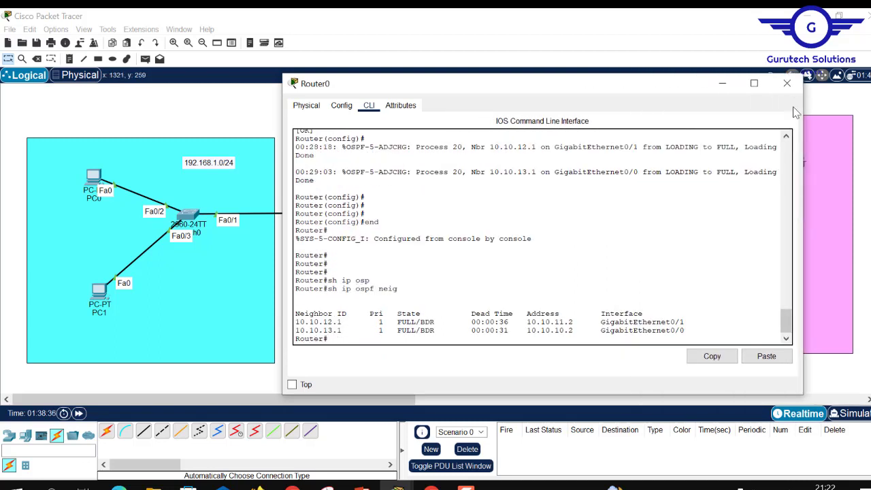
pyautogui.click(786, 83)
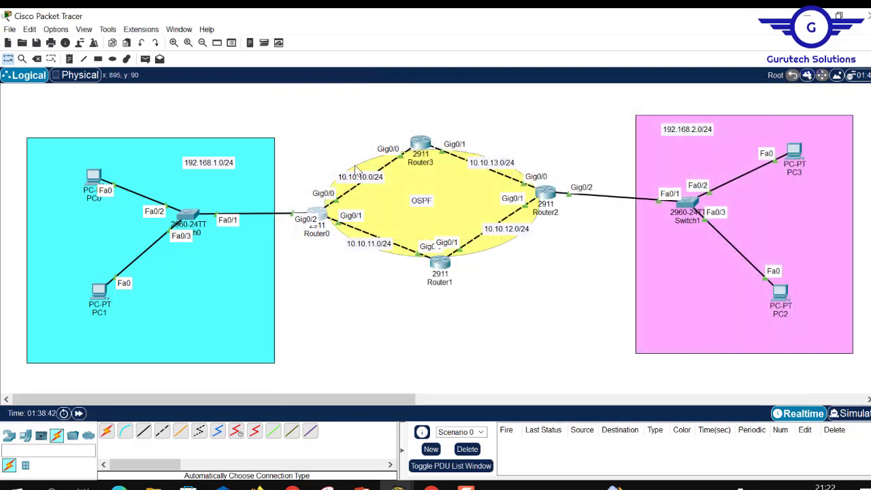
# Reopen Router0's CLI and list the available options of the sh ip ospf command with ?
pyautogui.click(320, 216)
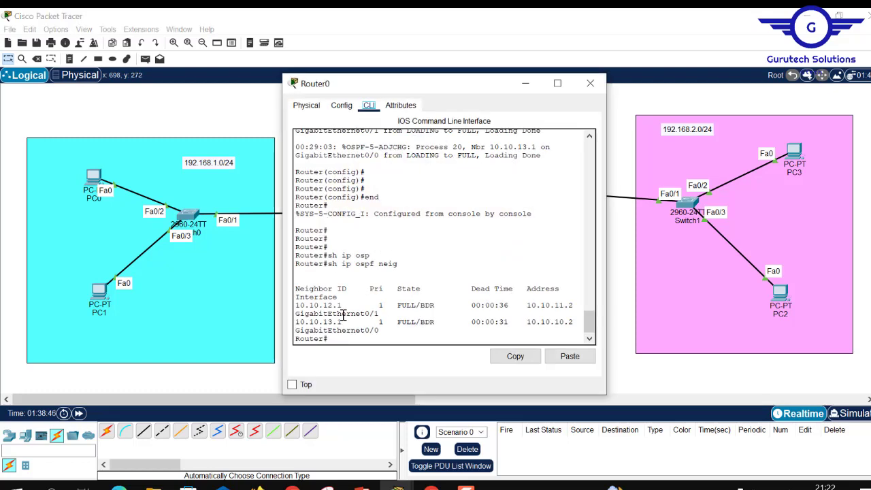
pyautogui.press('Return')
pyautogui.press('Return')
pyautogui.press('Return')
pyautogui.write('sh ip ospf neig')
pyautogui.press('BackSpace')
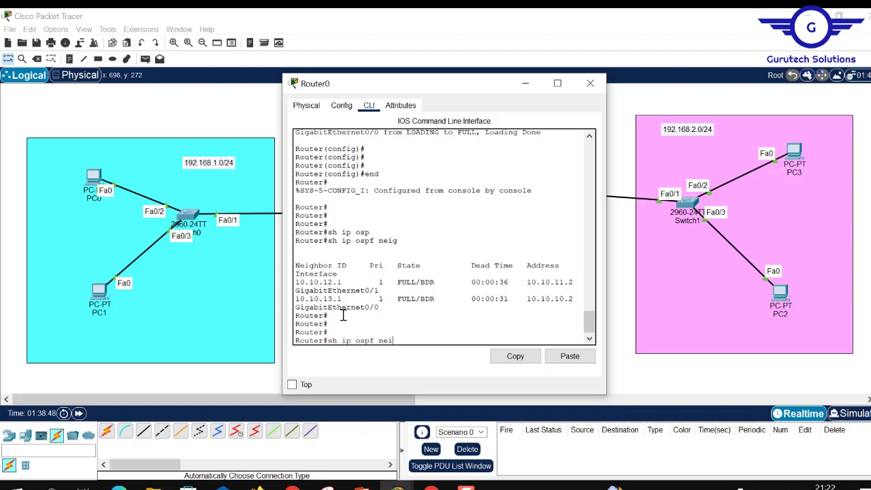
pyautogui.write('?')
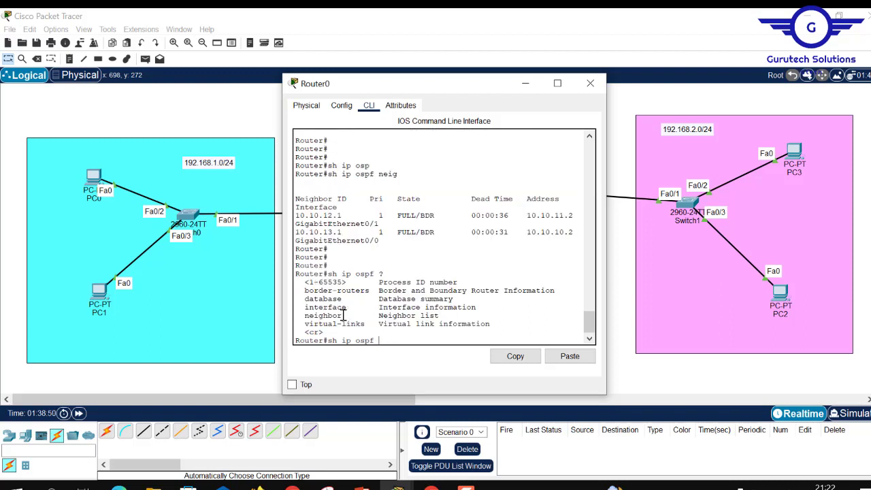
# Show Router0's OSPF link-state database with sh ip ospf database and widen the window to read its tables
pyautogui.write('dat')
pyautogui.press('Tab')
pyautogui.press('Return')
pyautogui.press('Return')
pyautogui.press('Return')
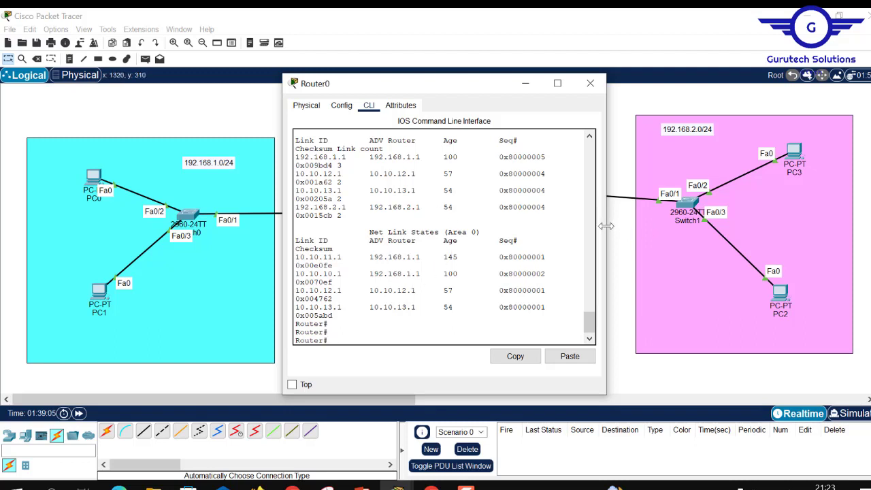
pyautogui.moveTo(606, 227); pyautogui.dragTo(843, 225)
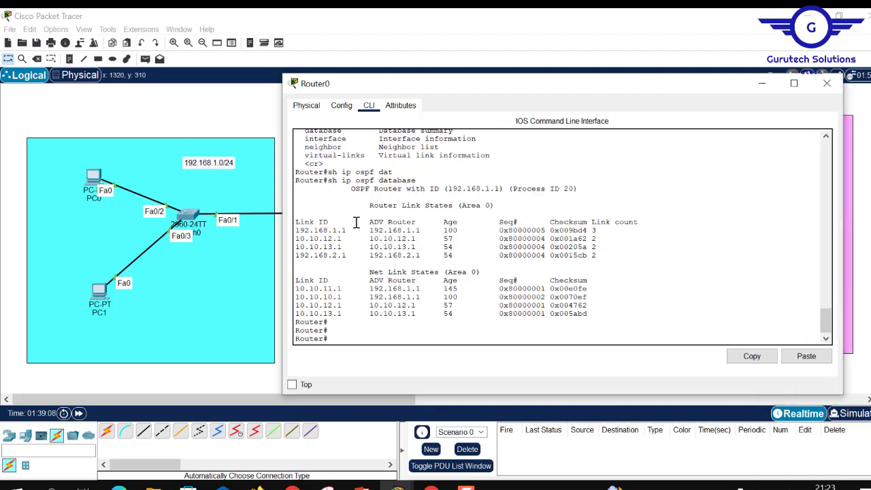
# Examine the link IDs in Router0's router and net link states for area 0, and close its window
pyautogui.moveTo(296, 230); pyautogui.dragTo(593, 319)
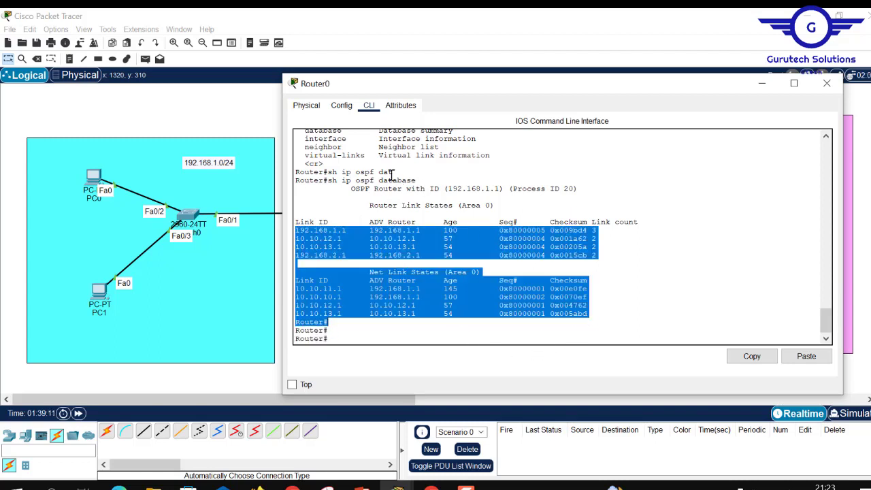
pyautogui.click(417, 230)
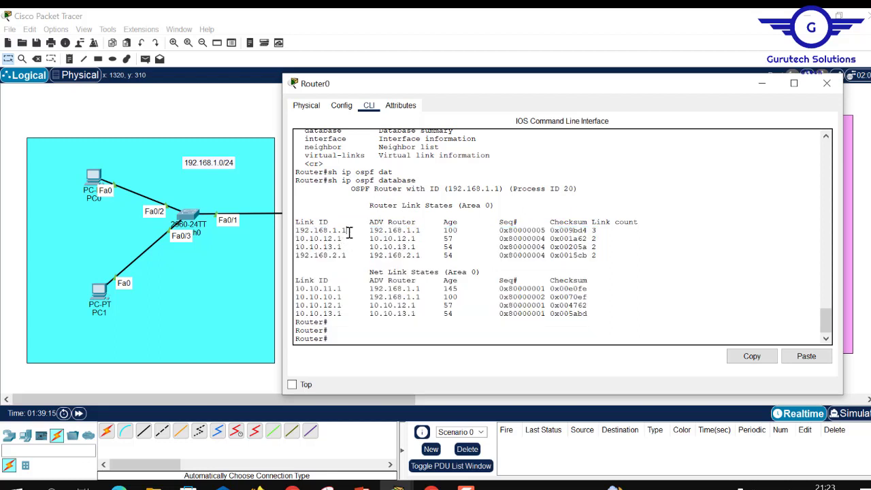
pyautogui.moveTo(346, 231); pyautogui.dragTo(319, 230)
pyautogui.moveTo(347, 256); pyautogui.dragTo(332, 255)
pyautogui.click(827, 83)
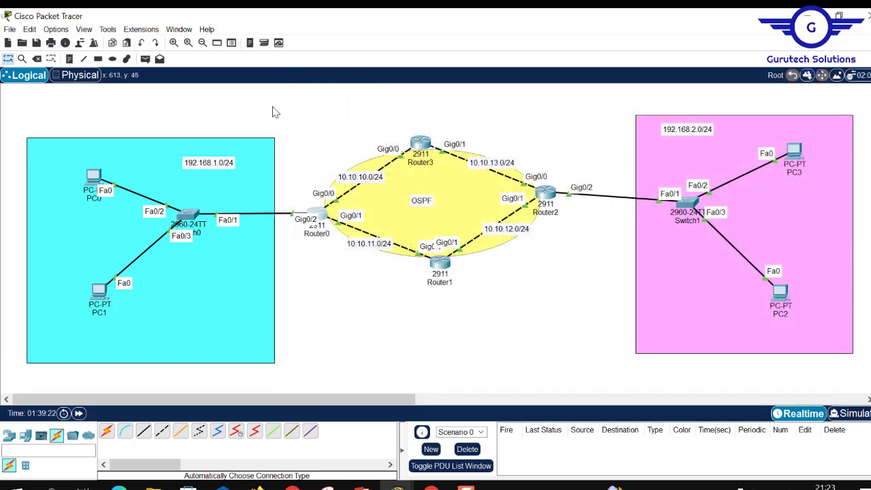
# Ping 192.168.2.20 from PC0's command prompt by repeating the previous command, and close the PC0 window
pyautogui.click(93, 177)
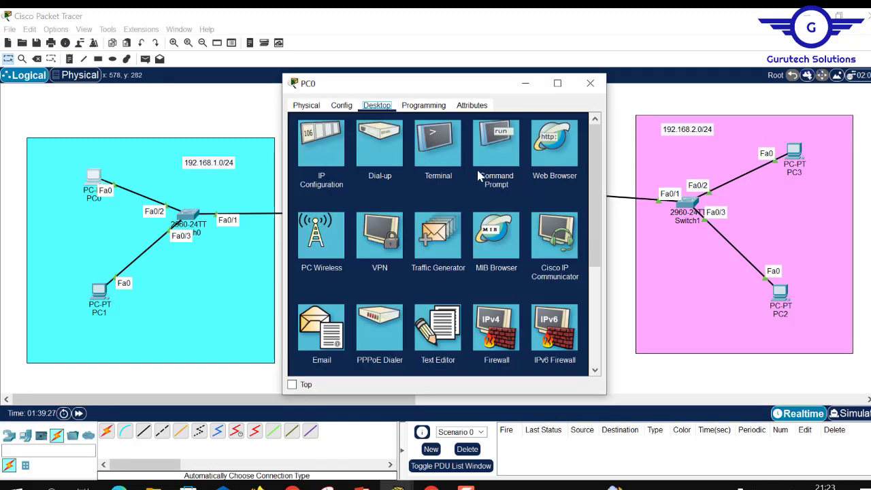
pyautogui.click(480, 170)
pyautogui.press('Return')
pyautogui.press('Return')
pyautogui.press('Return')
pyautogui.press('Return')
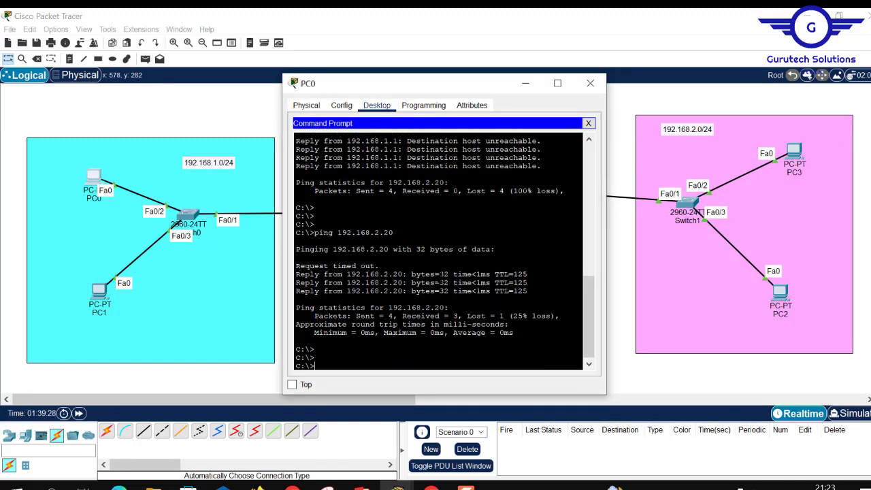
pyautogui.press('Up')
pyautogui.press('Return')
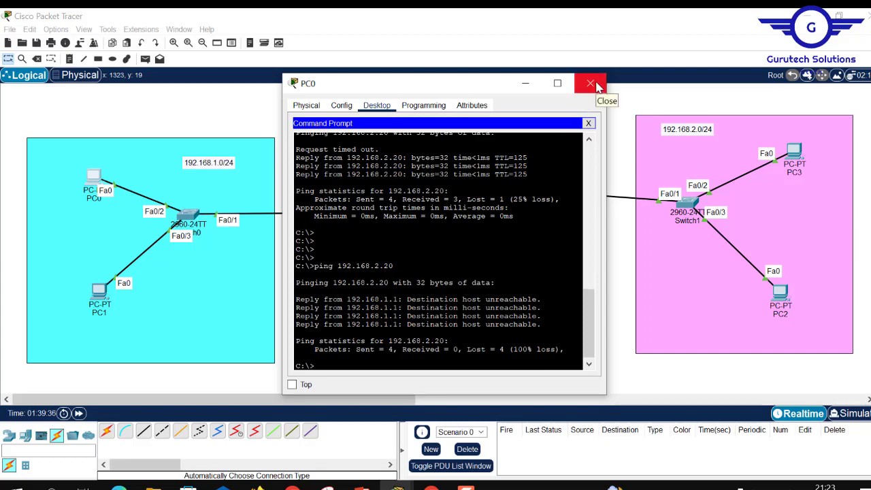
pyautogui.click(591, 83)
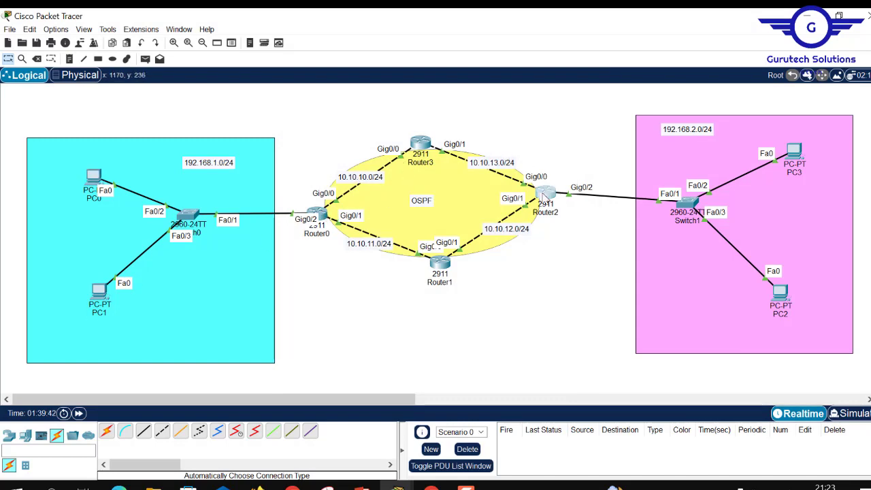
# Check the latest OSPF output in Router2's CLI and close its window
pyautogui.click(544, 194)
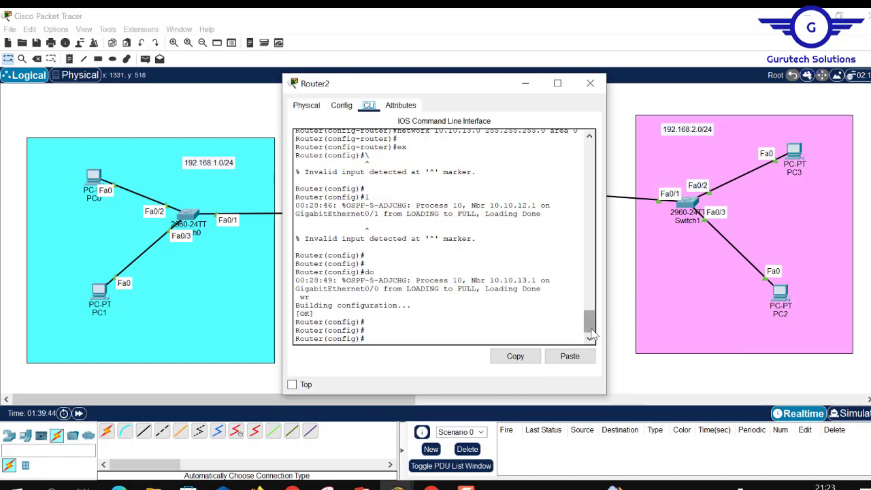
pyautogui.click(590, 83)
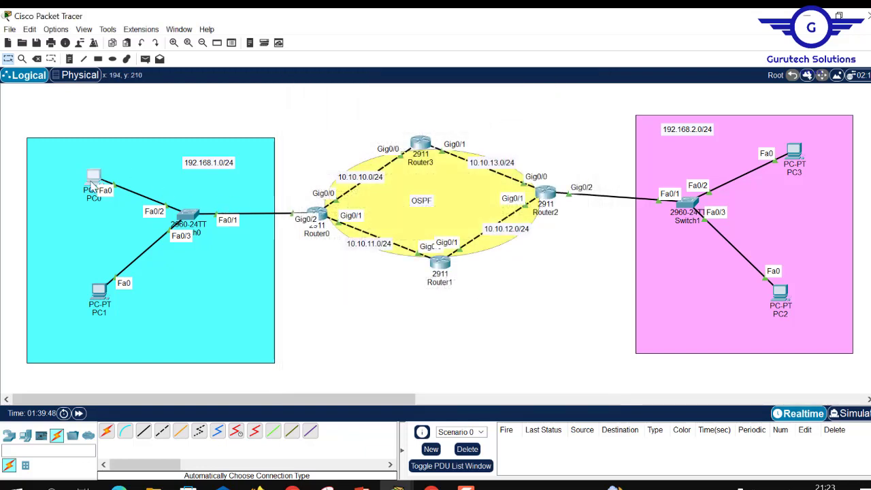
# Reopen PC0's command prompt, discard the recalled ping command and clear the ARP cache with arp -d
pyautogui.click(93, 187)
pyautogui.click(501, 147)
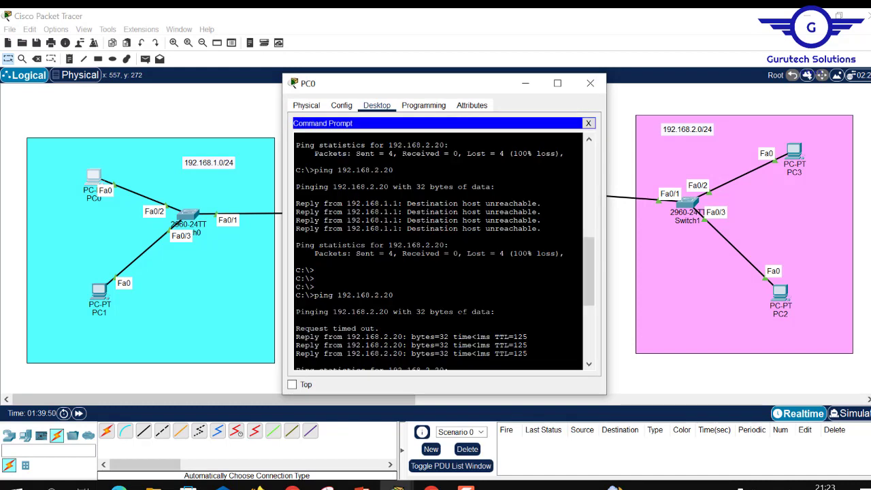
pyautogui.press('Up')
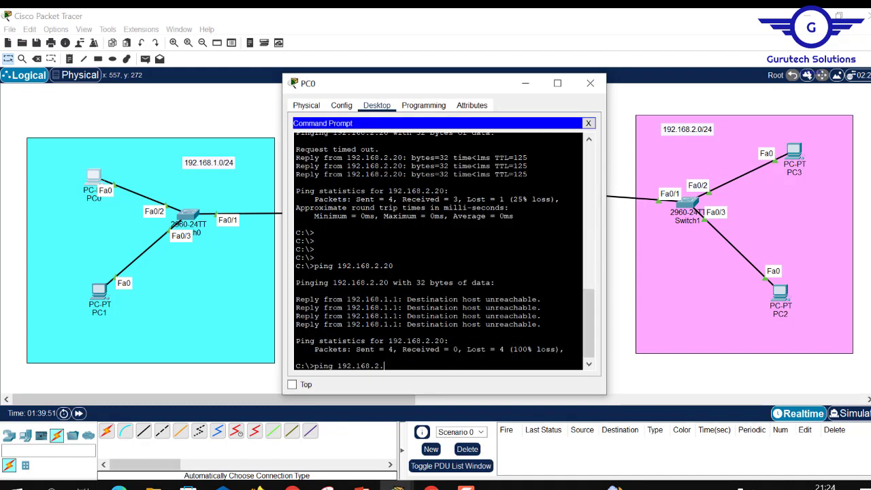
pyautogui.press('BackSpace')
pyautogui.press('BackSpace')
pyautogui.press('BackSpace')
pyautogui.press('BackSpace')
pyautogui.press('BackSpace')
pyautogui.press('BackSpace')
pyautogui.press('BackSpace')
pyautogui.press('BackSpace')
pyautogui.press('BackSpace')
pyautogui.press('BackSpace')
pyautogui.press('BackSpace')
pyautogui.press('BackSpace')
pyautogui.press('BackSpace')
pyautogui.press('BackSpace')
pyautogui.write('arp -d')
pyautogui.press('Return')
pyautogui.press('Return')
pyautogui.press('Return')
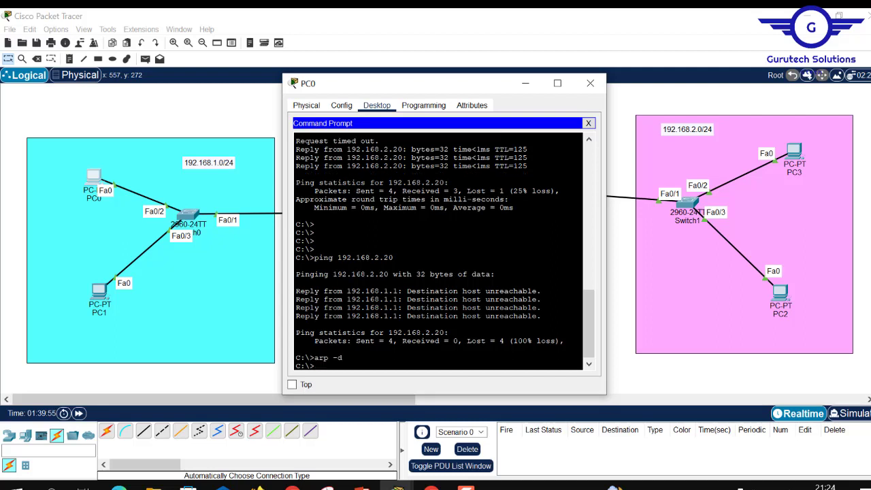
# Ping 192.168.2.1 from PC0, interrupt the ping, and close the PC0 window
pyautogui.press('Up')
pyautogui.press('Up')
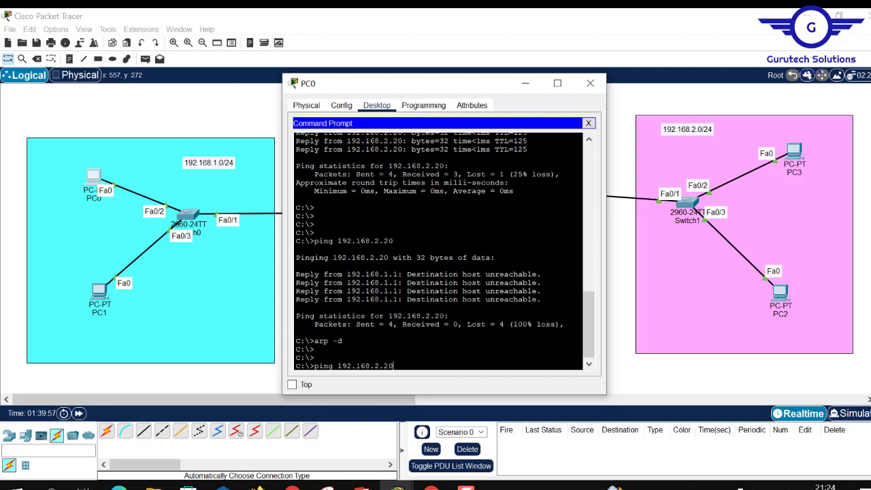
pyautogui.write('1')
pyautogui.press('Return')
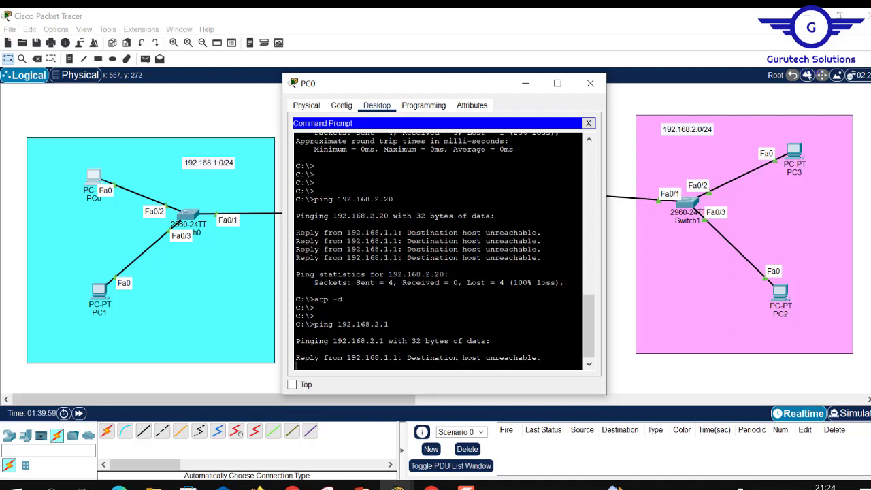
pyautogui.hotkey('ctrl', 'c')
pyautogui.press('Up')
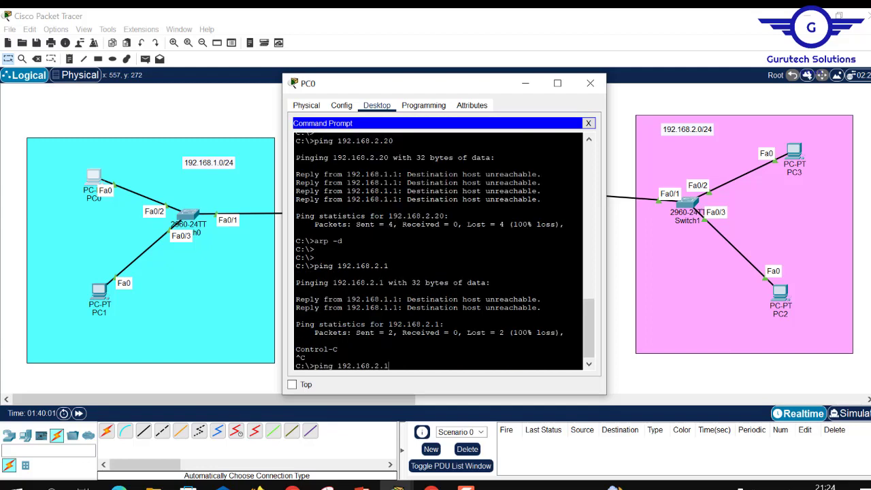
pyautogui.press('Up')
pyautogui.press('Up')
pyautogui.click(590, 83)
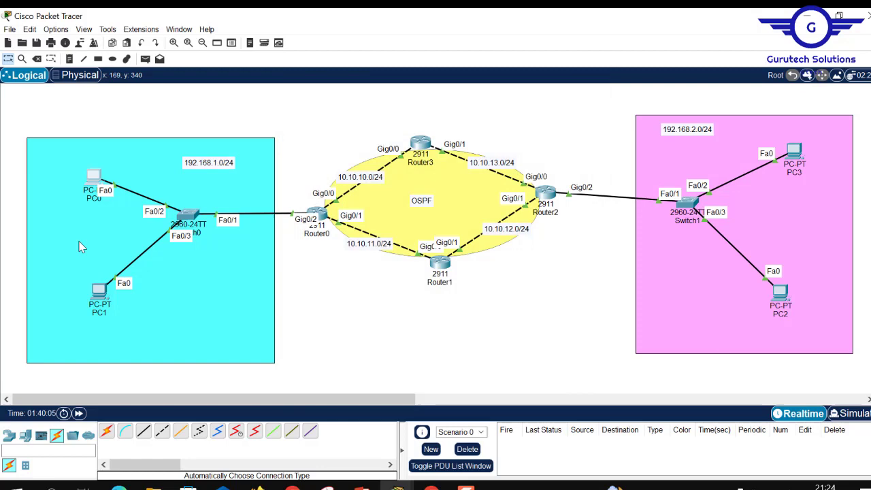
# Open PC1's command prompt, ping 10.10.12.2 and interrupt the ping after a few replies
pyautogui.click(99, 293)
pyautogui.press('Up')
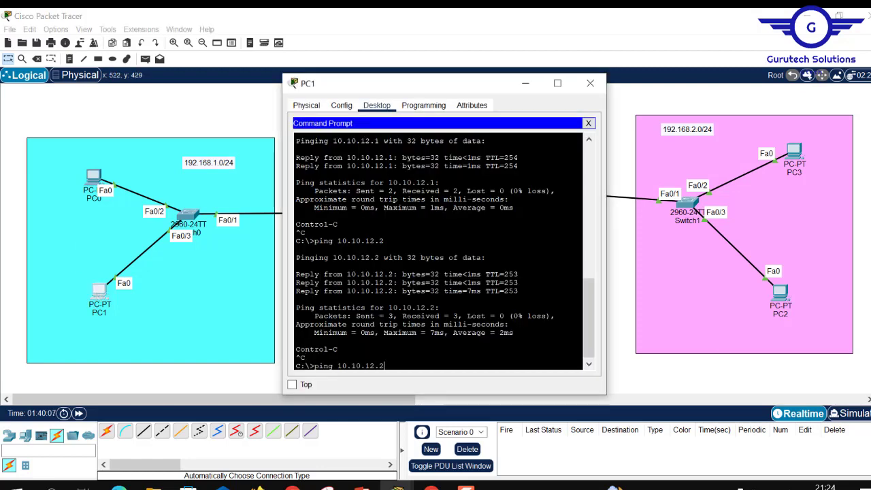
pyautogui.press('Return')
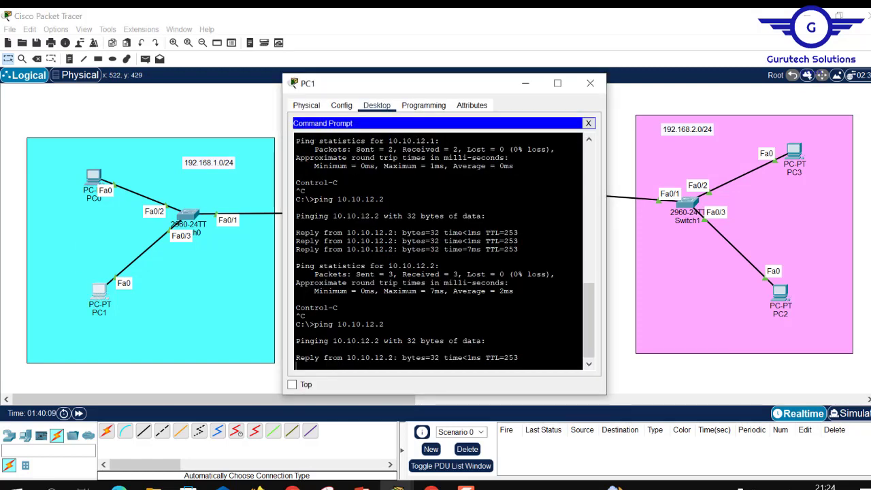
pyautogui.hotkey('ctrl', 'c')
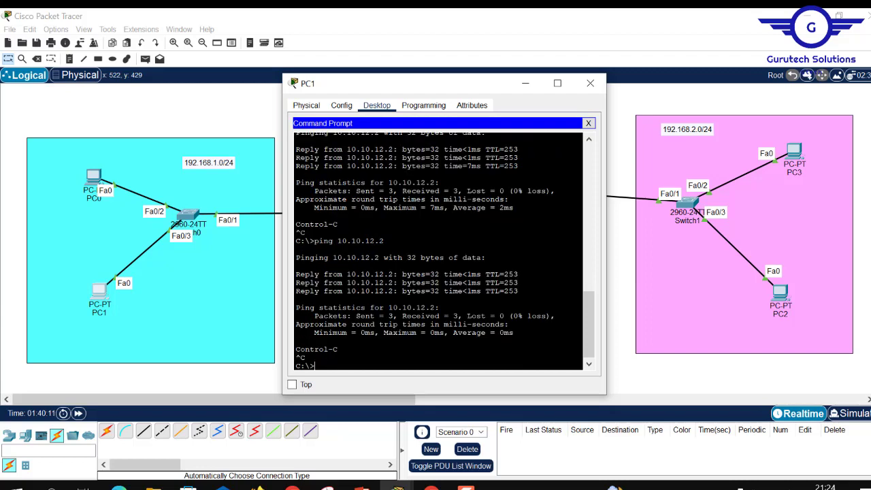
# Ping 10.10.13.1 from PC1, interrupt the ping, and close the PC1 window
pyautogui.press('Up')
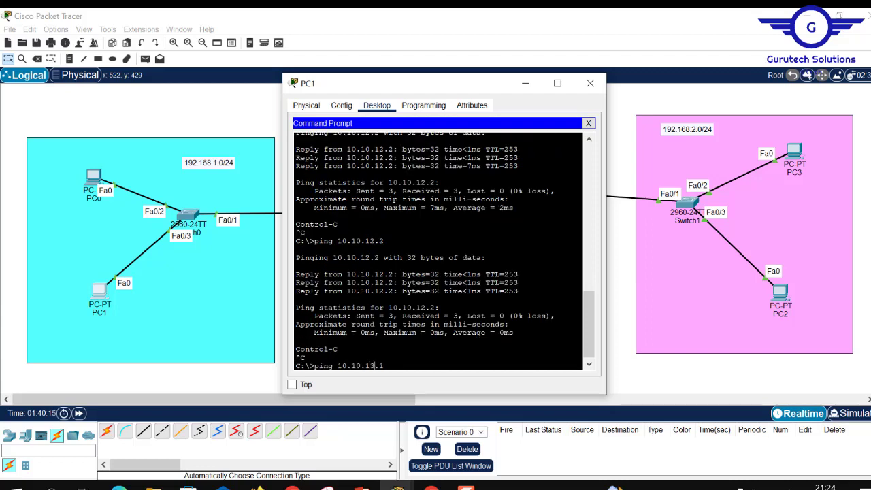
pyautogui.press('Return')
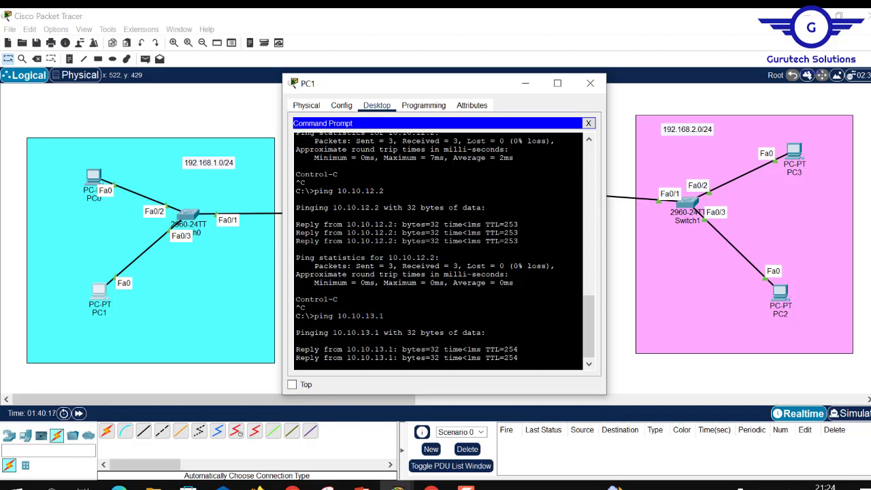
pyautogui.hotkey('ctrl', 'c')
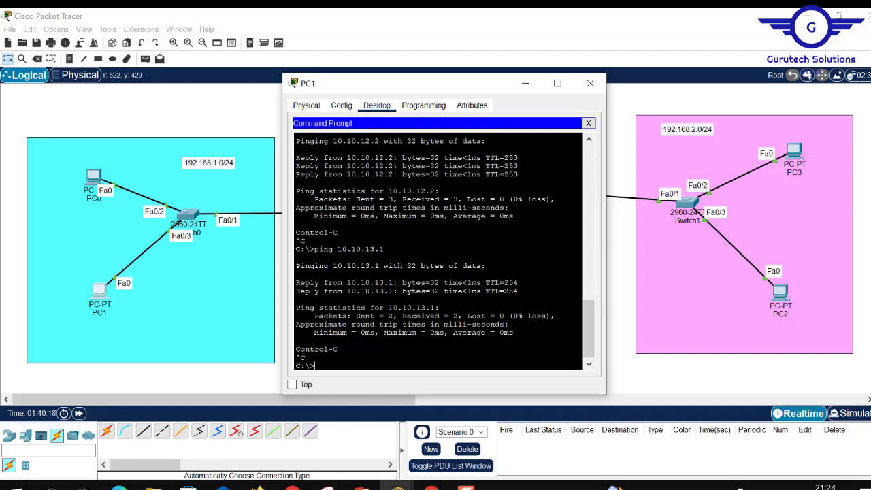
pyautogui.click(590, 83)
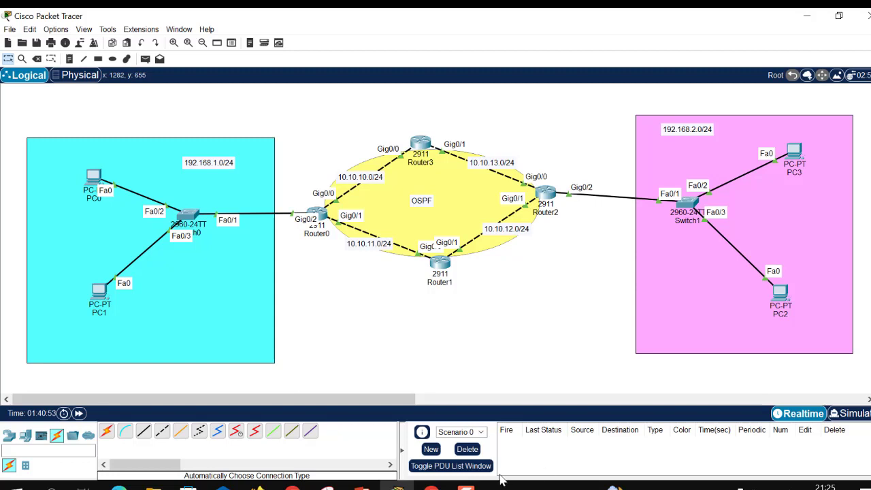
pyautogui.click(466, 487)
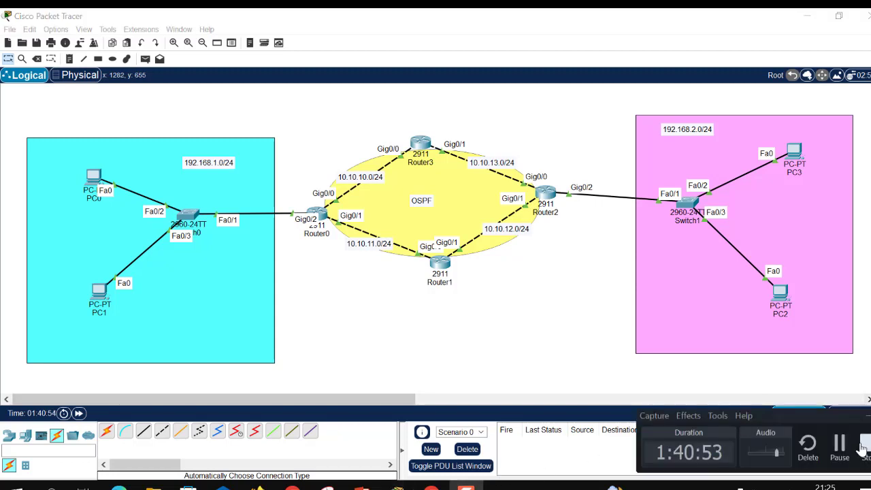